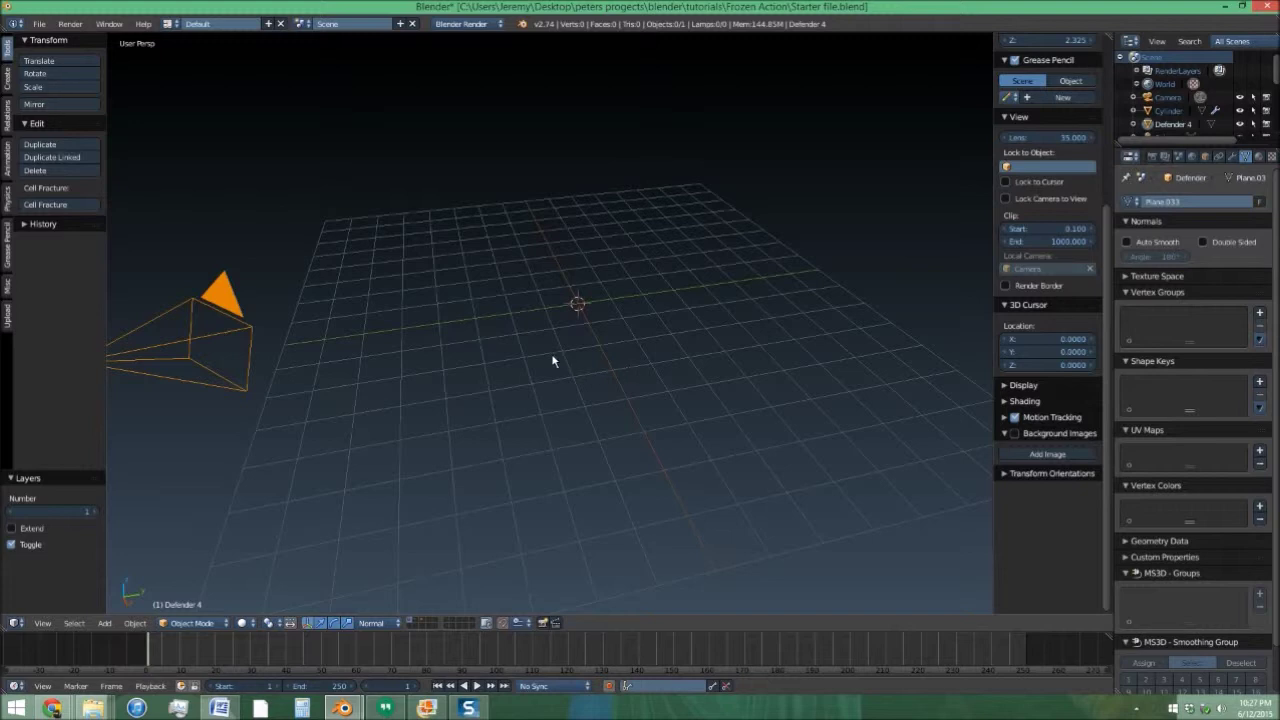
Select the camera and show the scene's render settings with the output resolution.
middle_click_drag(483, 357, 524, 327)
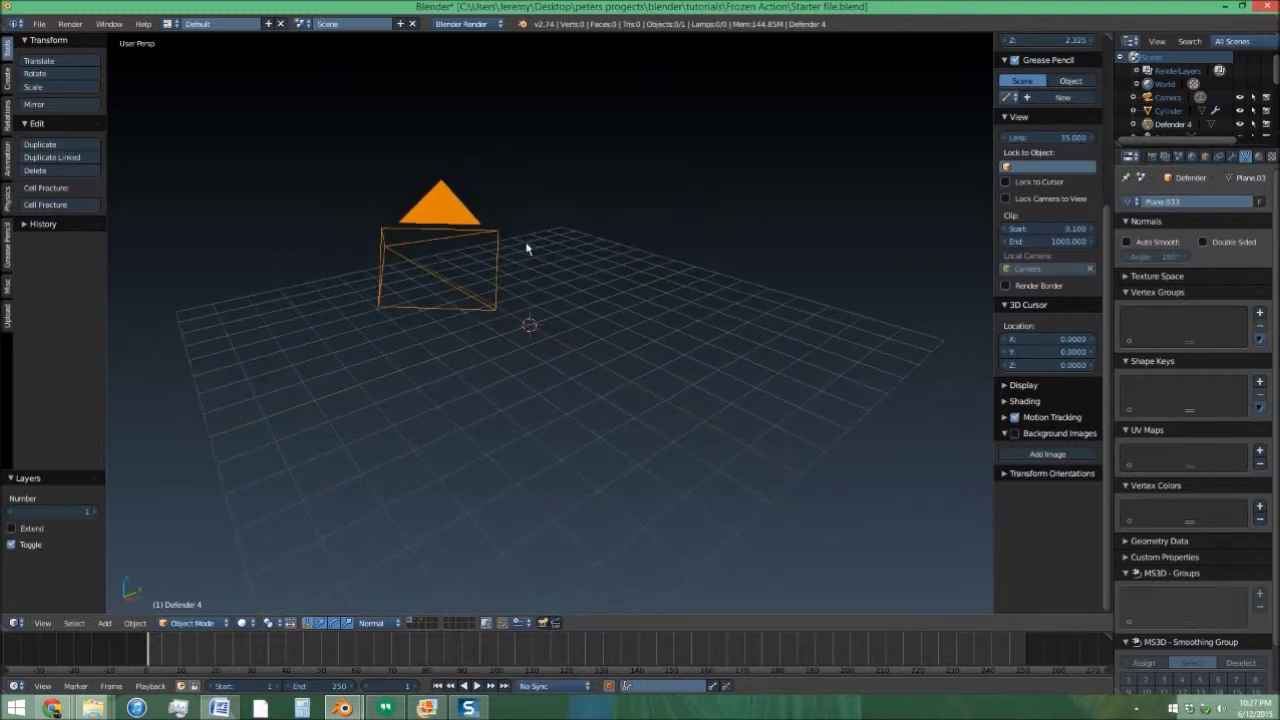
right_click(448, 220)
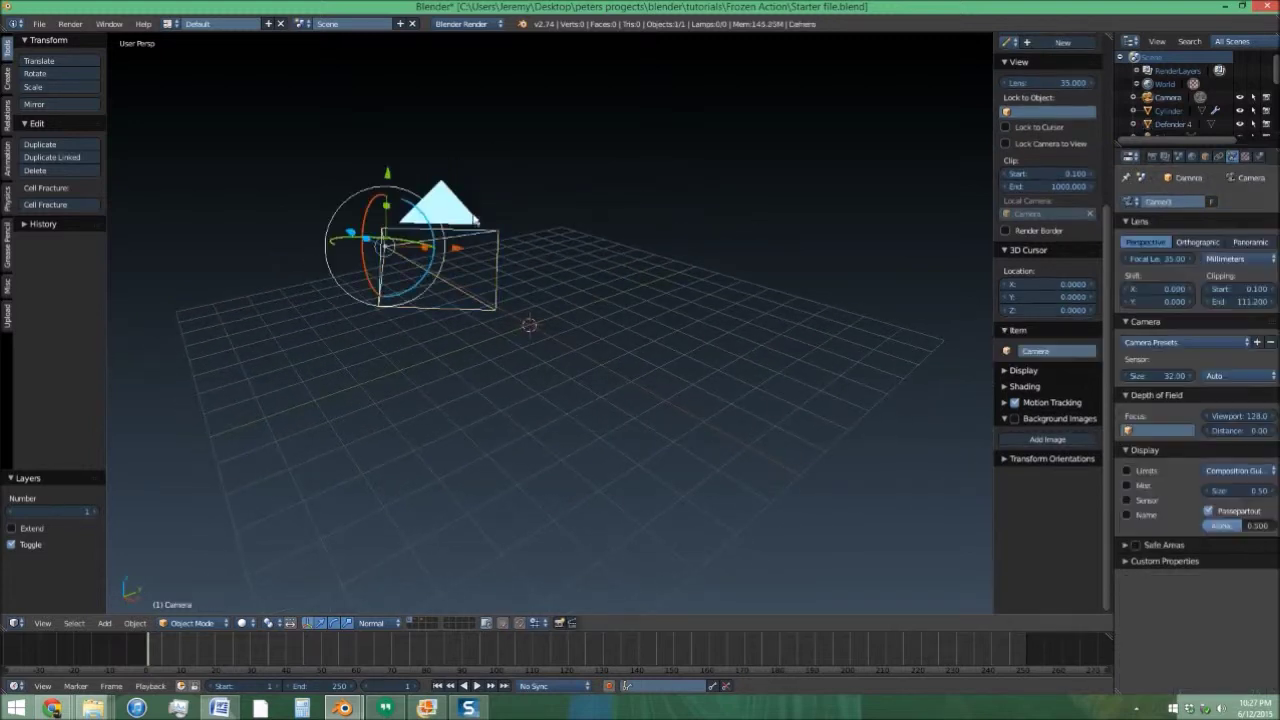
left_click(1151, 157)
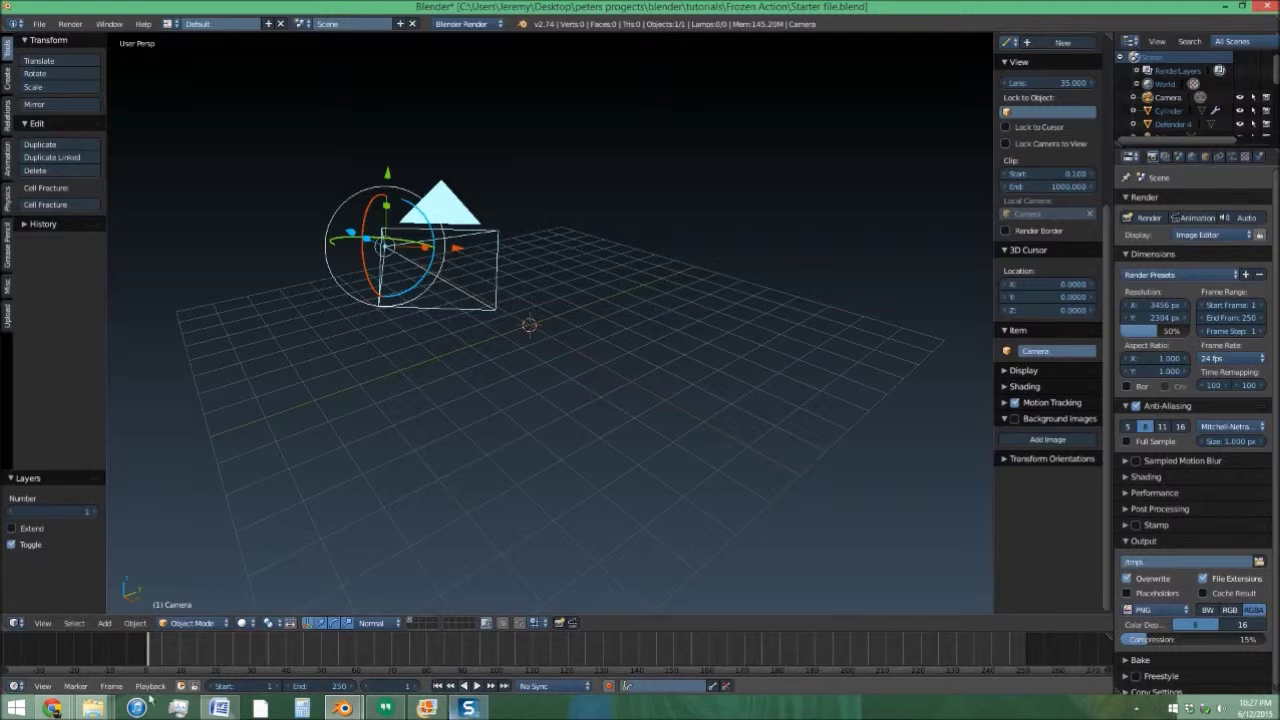
Switch the viewport to look through the camera, with the whole camera frame centred.
key("2")
mouse_move(556, 306)
middle_mouse_down()
mouse_move(543, 314)
mouse_move(577, 309)
mouse_move(548, 306)
middle_mouse_up()
key("1")
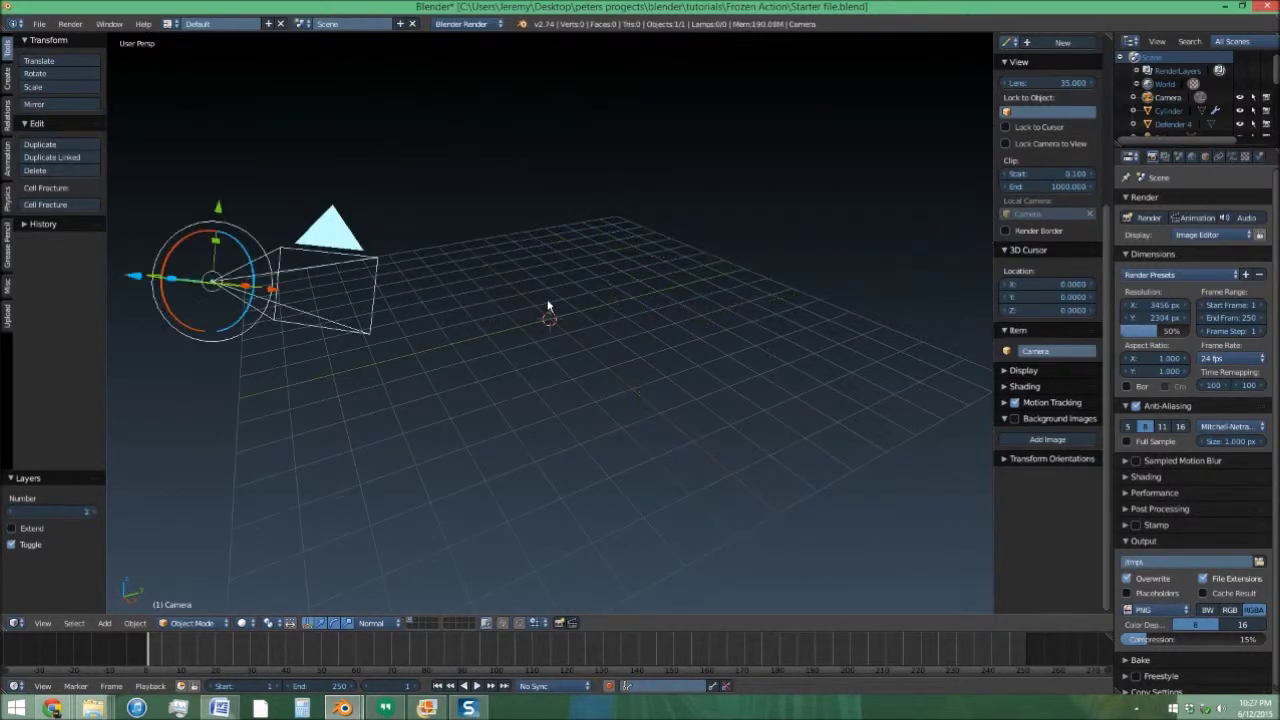
key("KP_0")
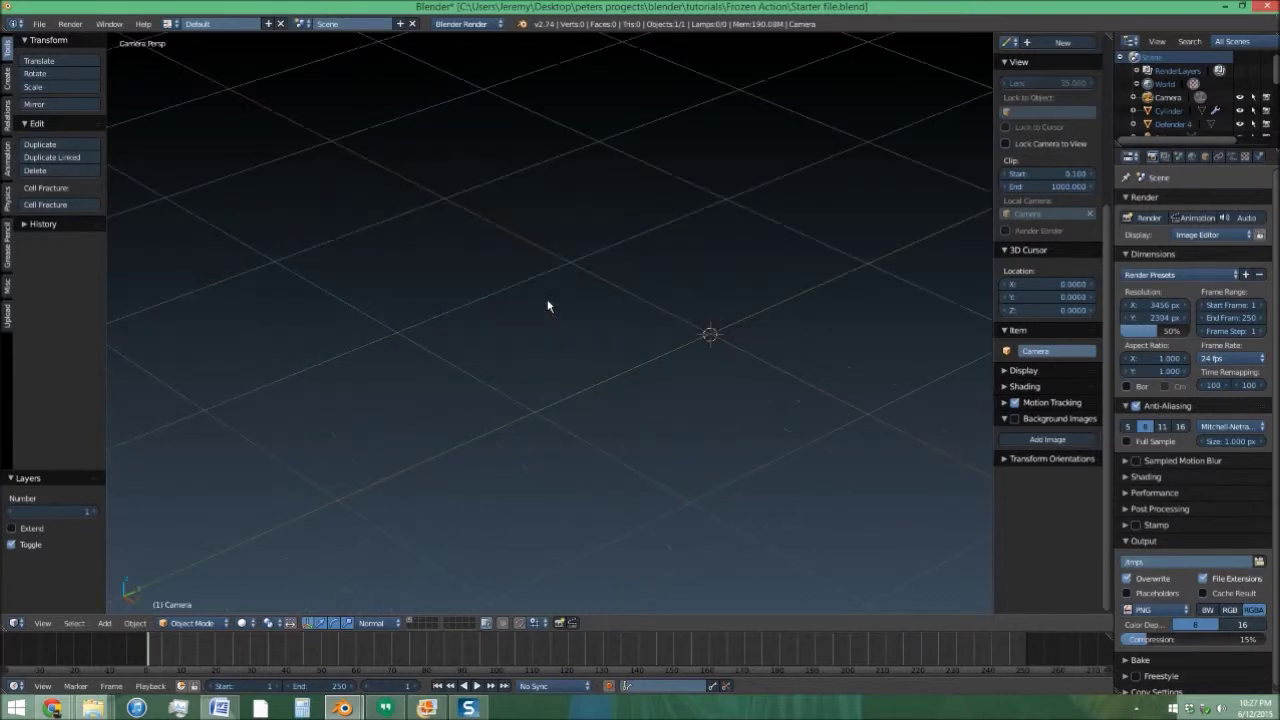
scroll(625, 263, "up", 3)
scroll(628, 263, "down", 2)
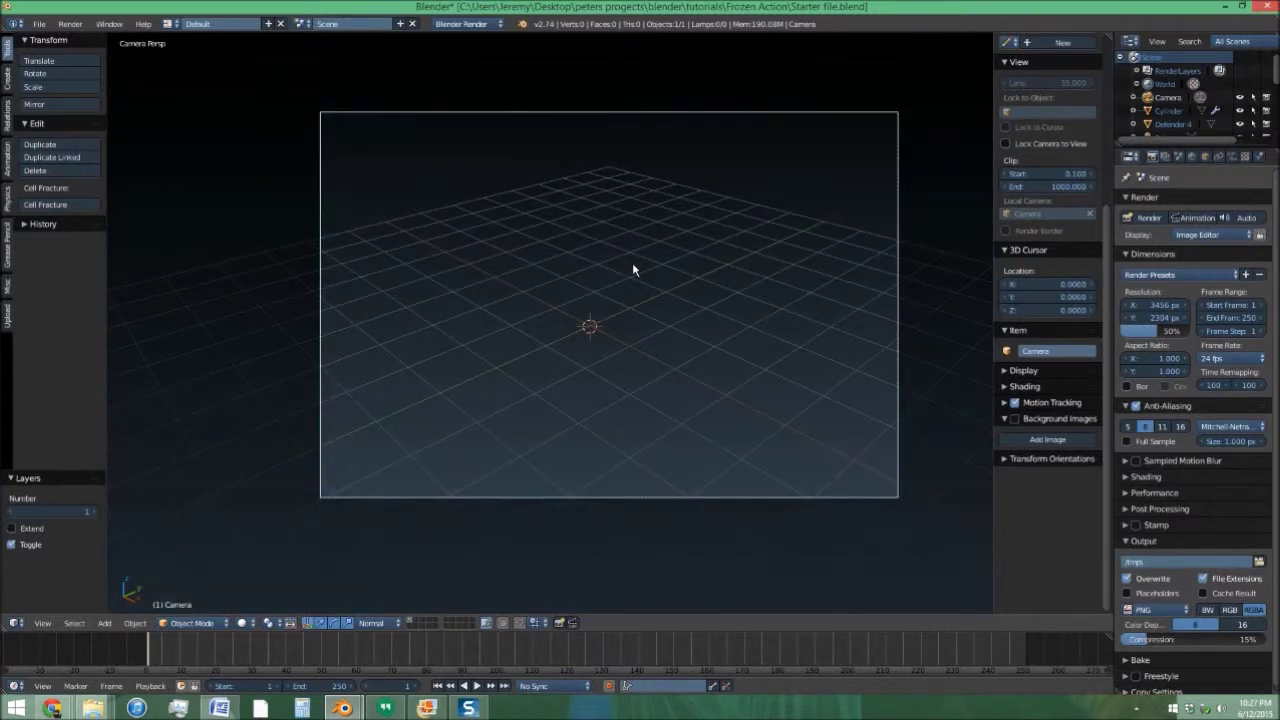
middle_click_drag(632, 262, 565, 294, "shift")
scroll(565, 294, "up", 1)
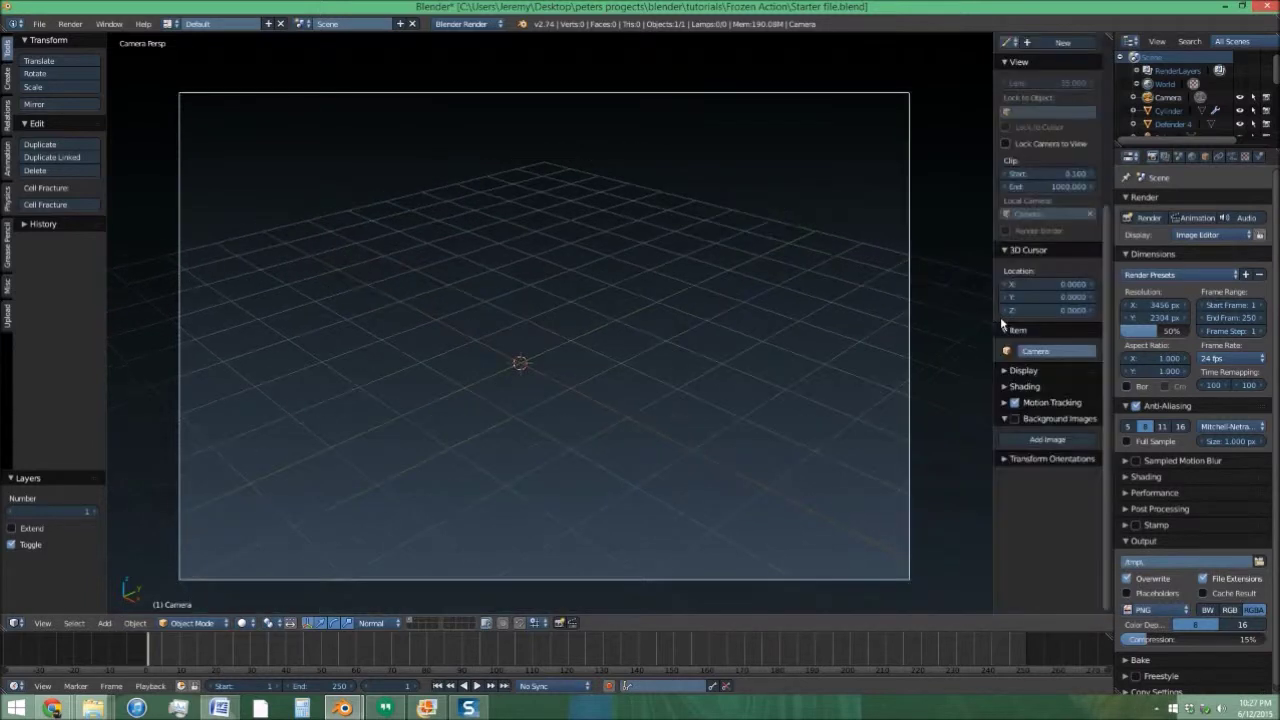
Load IMG_5009.JPG from the Frozen Action Pictures folder as a viewport background image and set its opacity to 1.000.
left_click(1029, 438)
left_click(1060, 518)
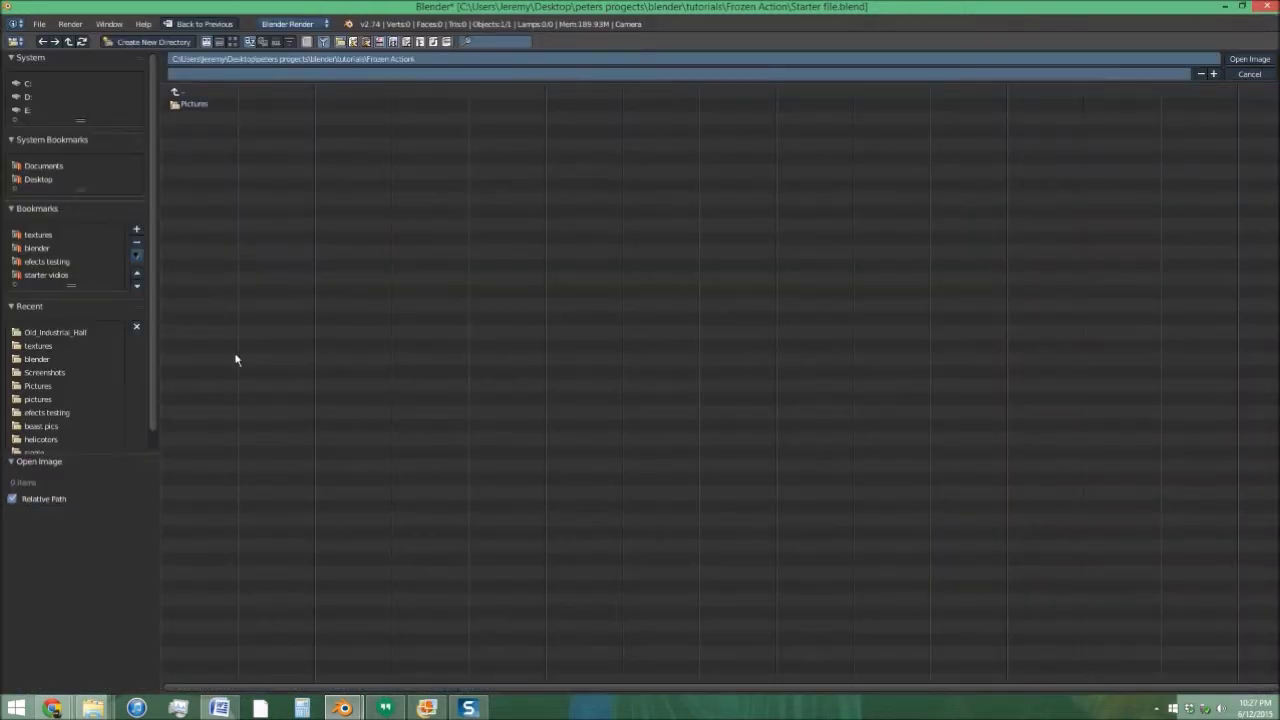
left_click(43, 249)
left_click(214, 193)
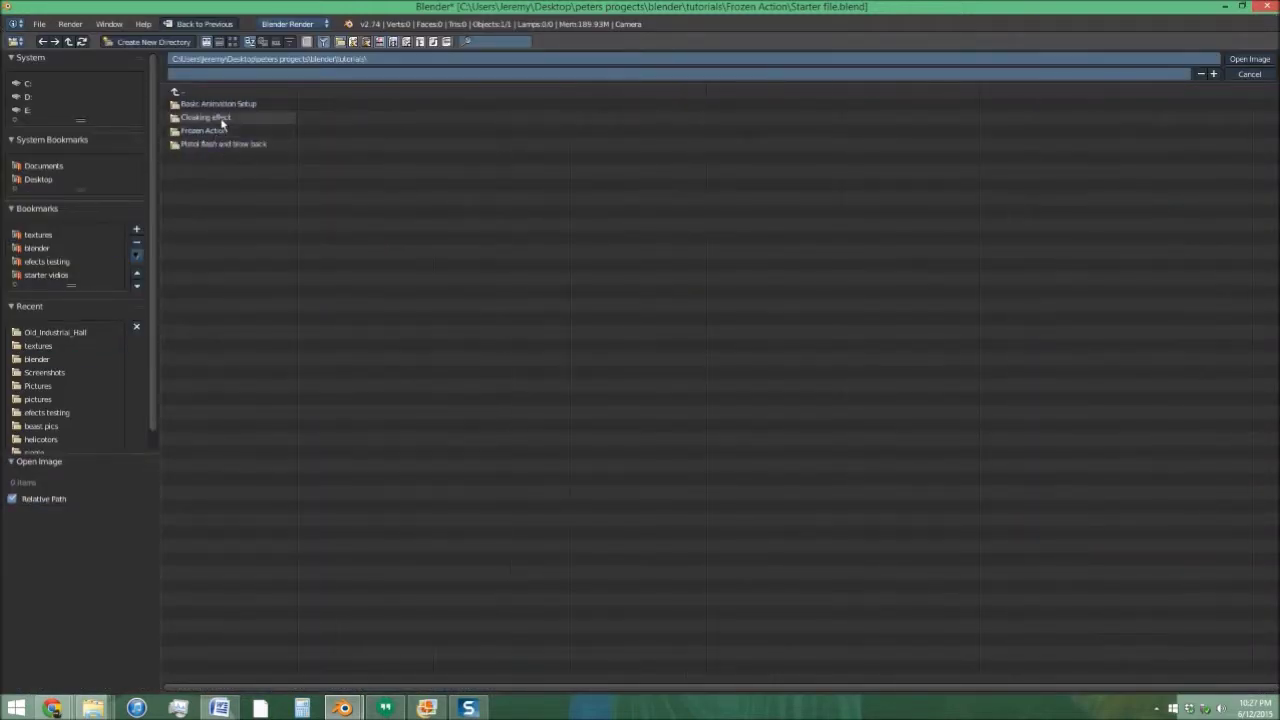
left_click(208, 131)
left_click(215, 104)
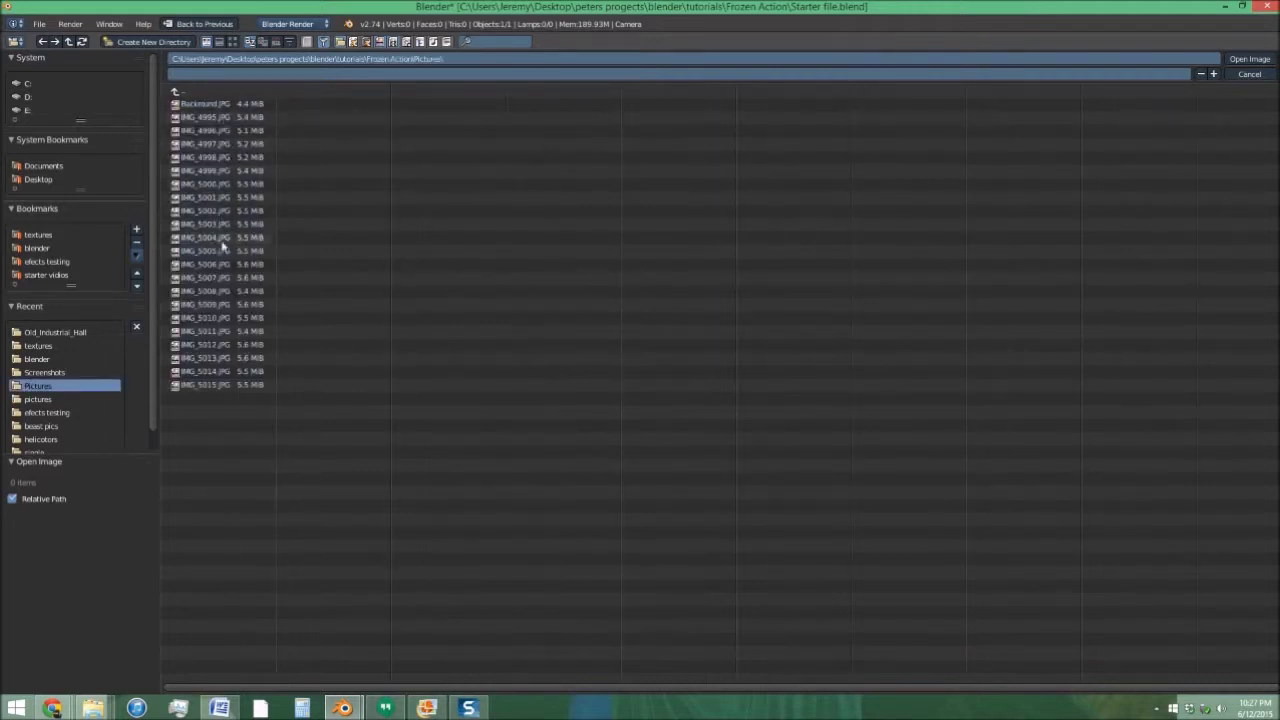
left_click(227, 305)
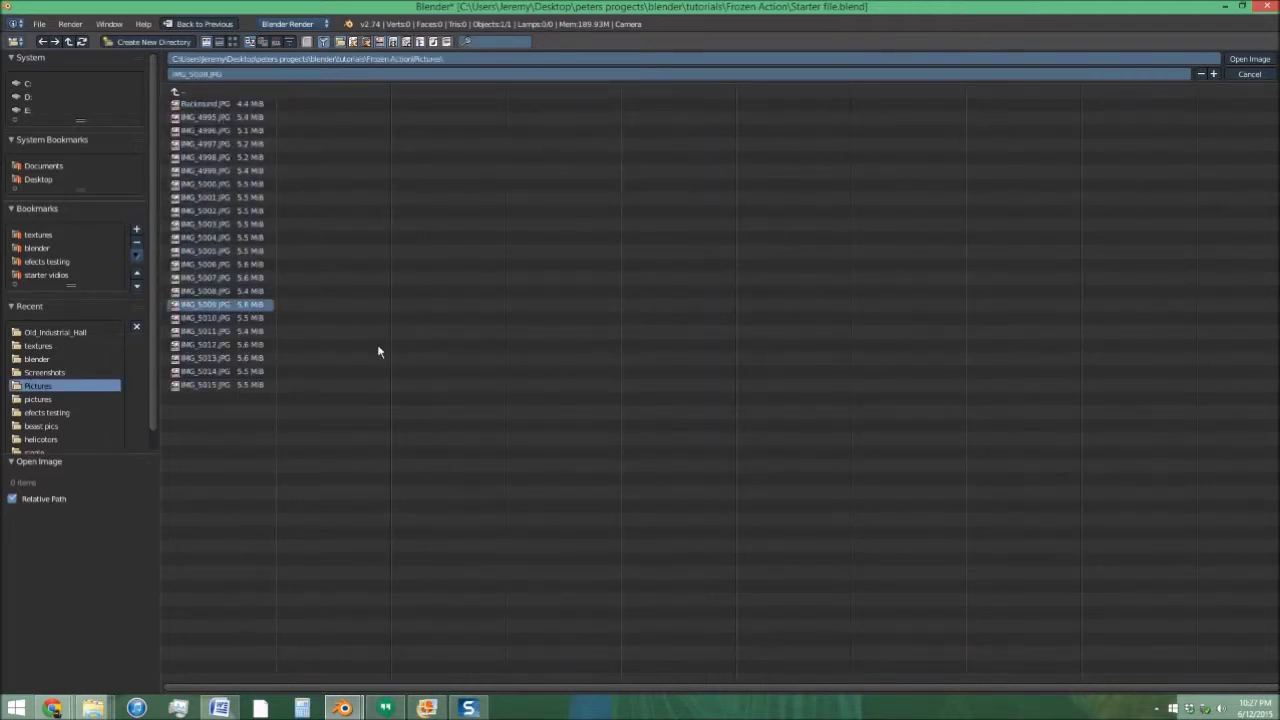
key("Return")
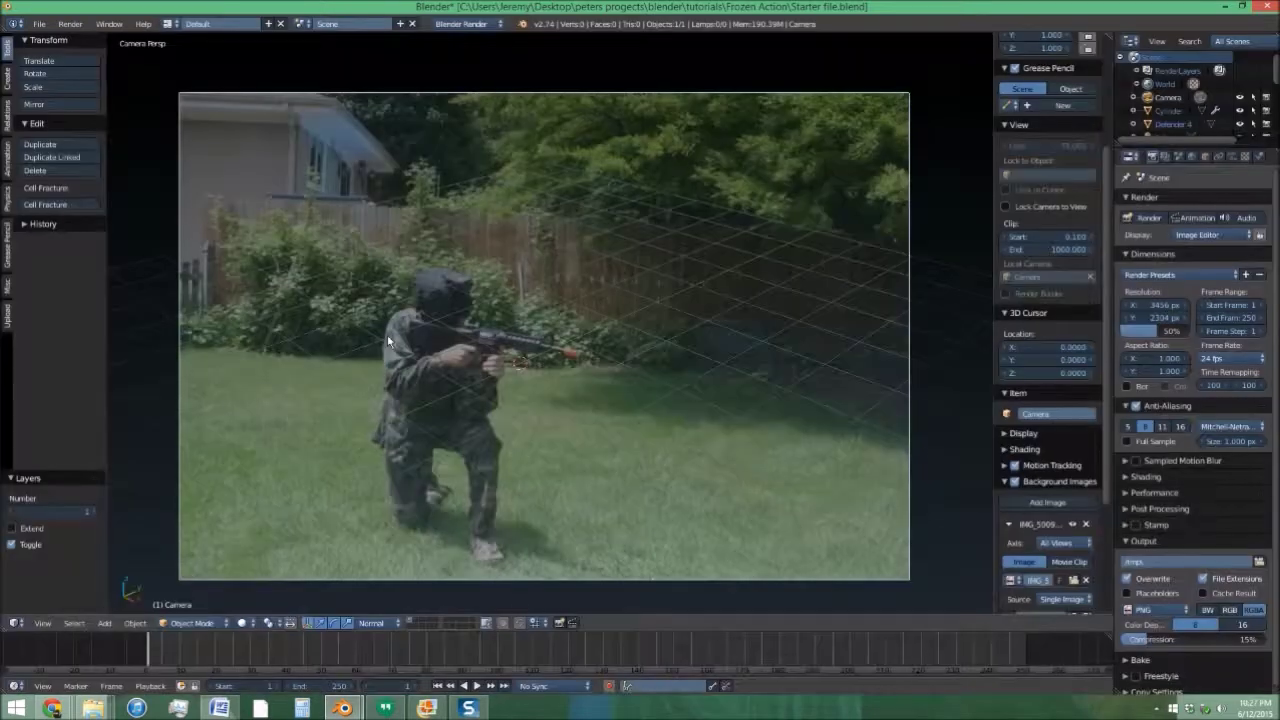
scroll(1037, 526, "down", 5)
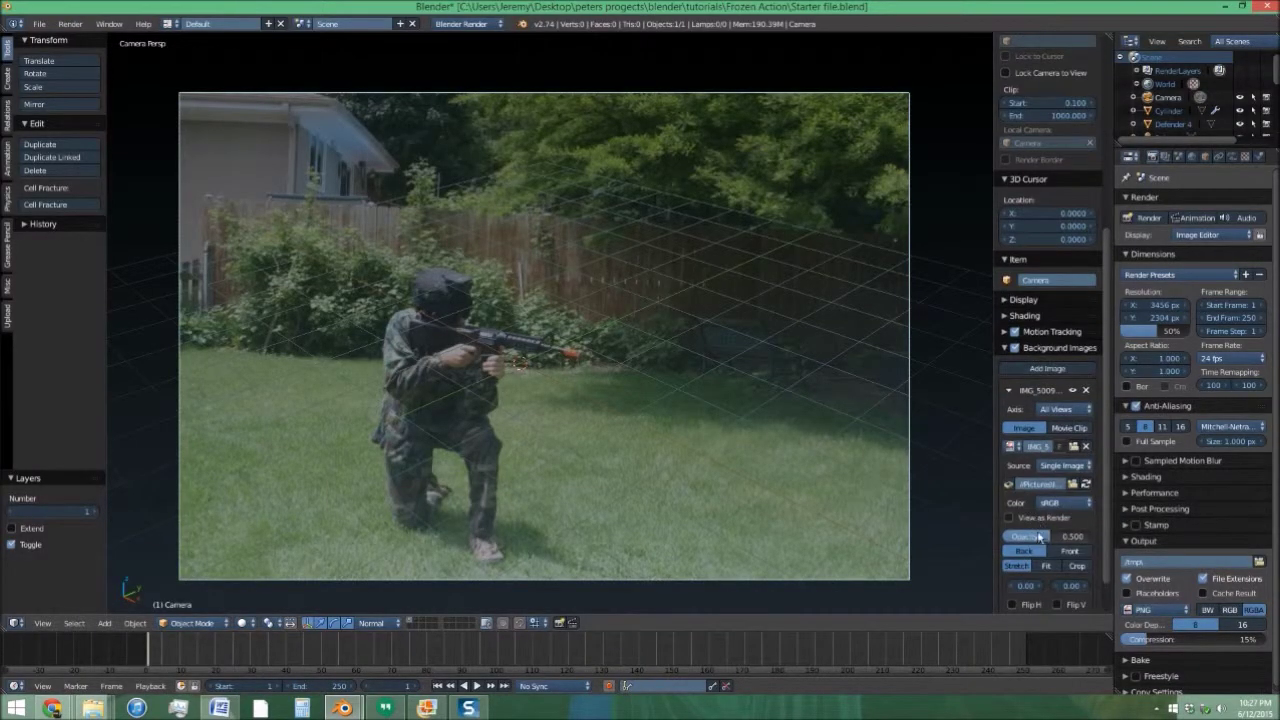
left_click_drag(1037, 537, 1090, 537)
Add a plane over the soldier and, in Edit Mode, delete three of its vertices to leave a single one.
key("space")
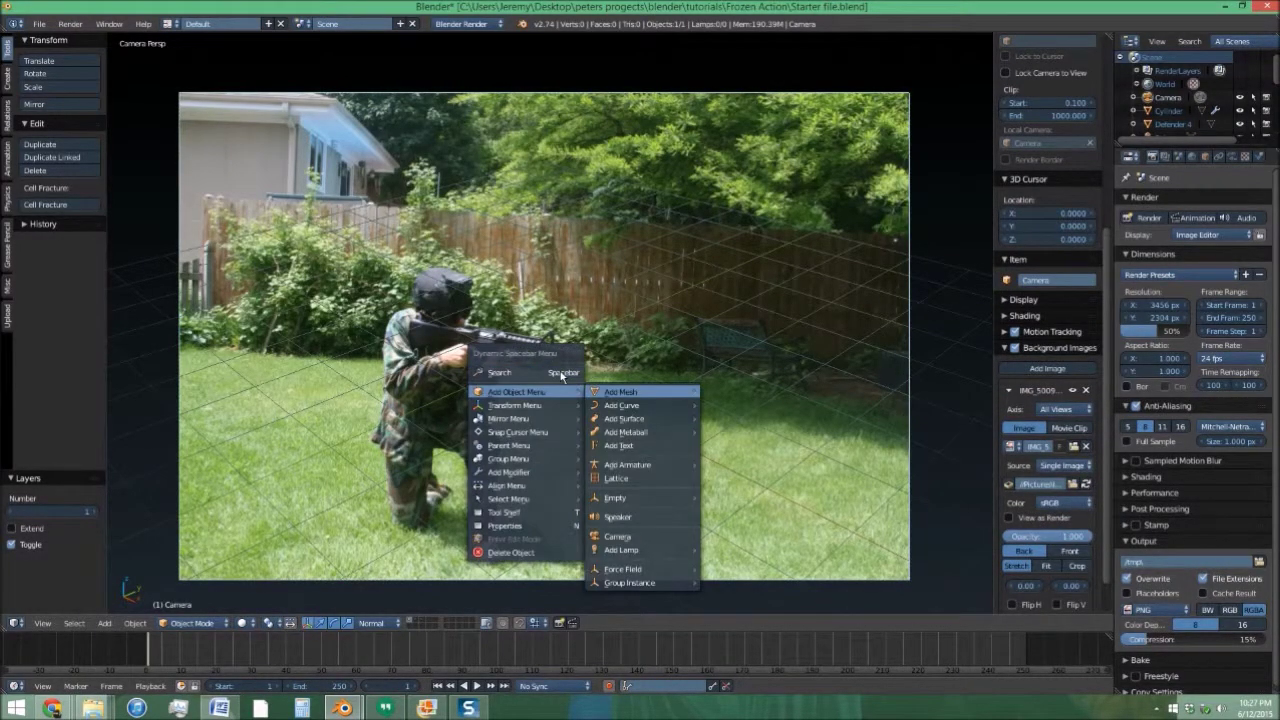
mouse_move(630, 391)
left_click(730, 392)
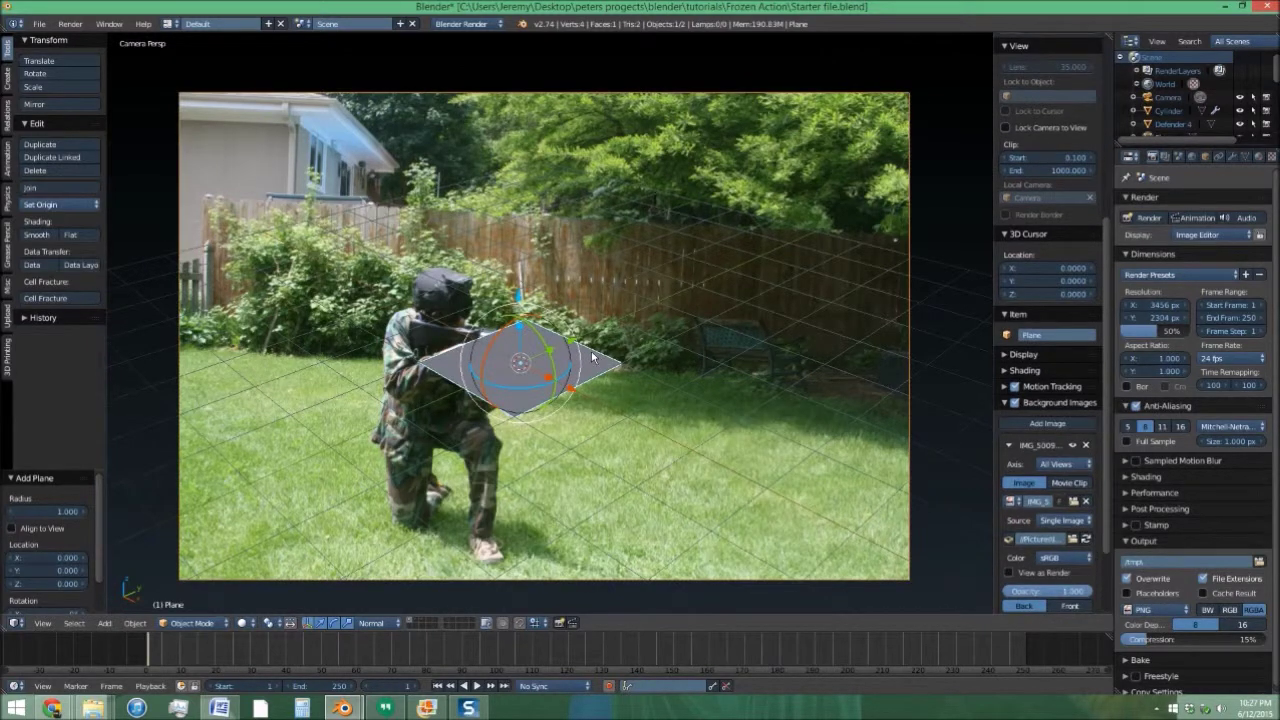
key("g")
left_click(517, 374)
key("Tab")
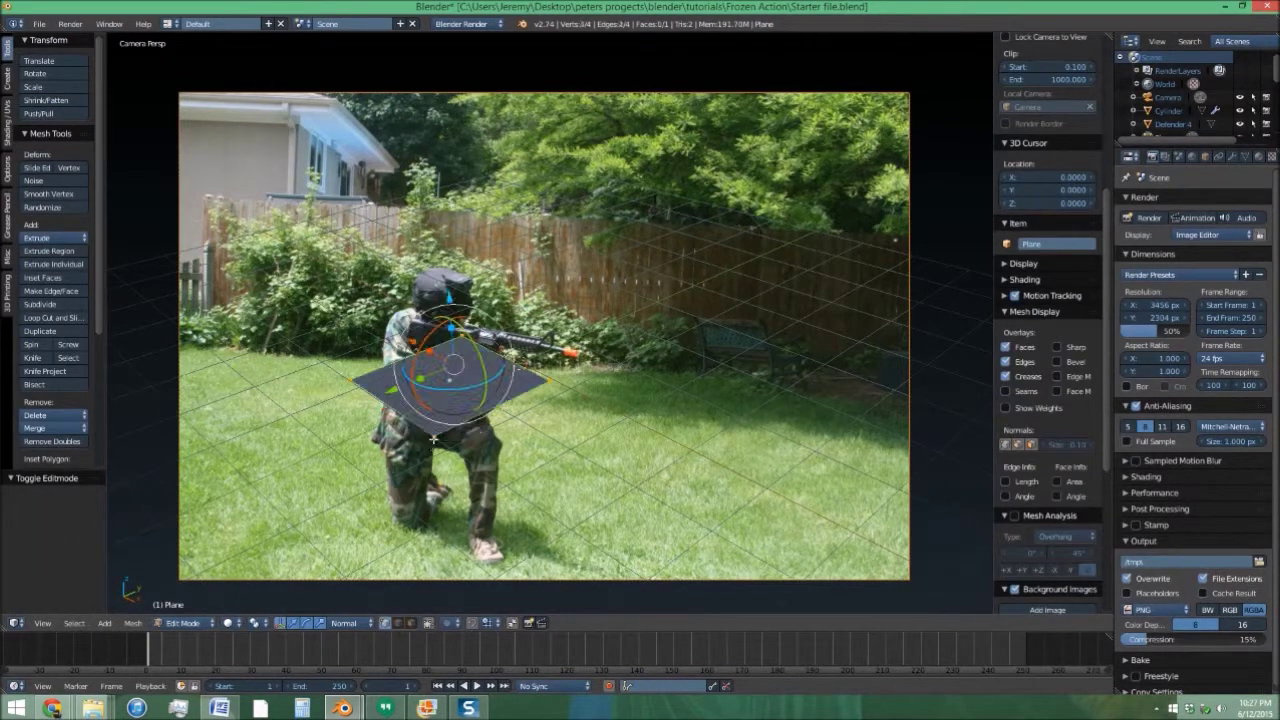
key("x")
left_click(515, 368)
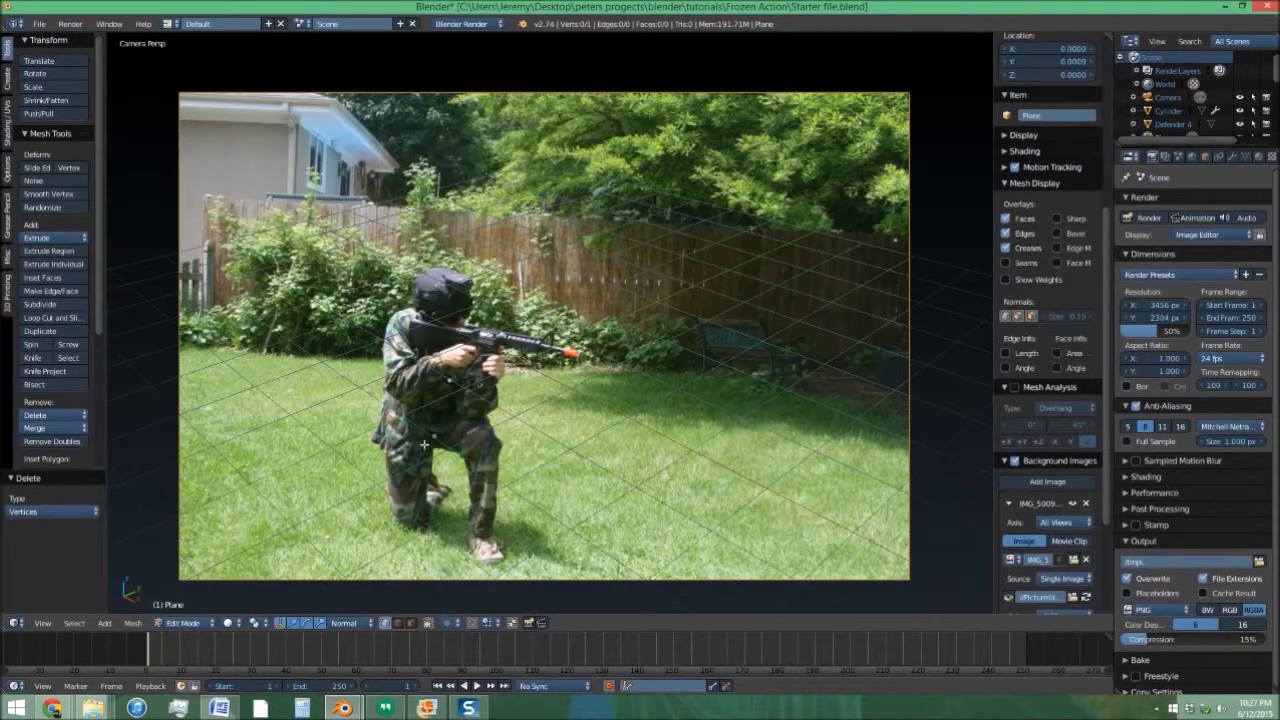
Move the remaining vertex to the left edge of the soldier's front shoe as the outline's starting point.
key("g")
left_click(466, 535)
scroll(440, 505, "up", 10)
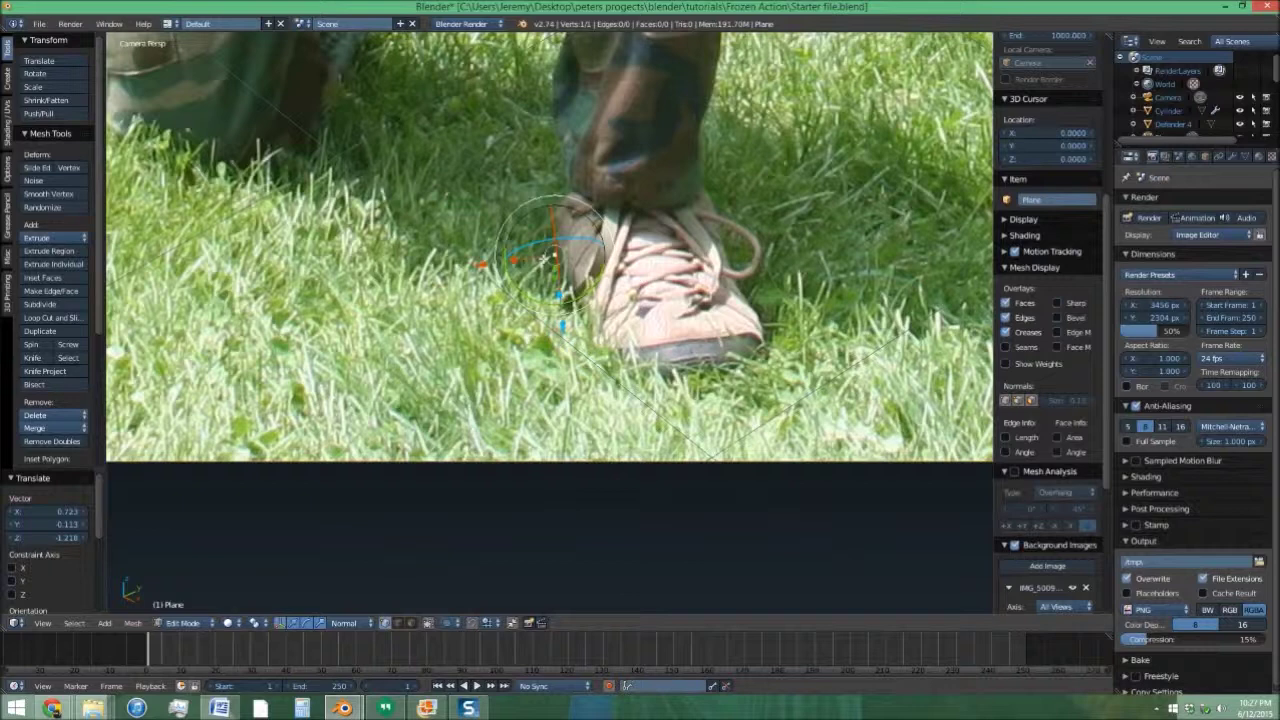
scroll(546, 257, "up", 5)
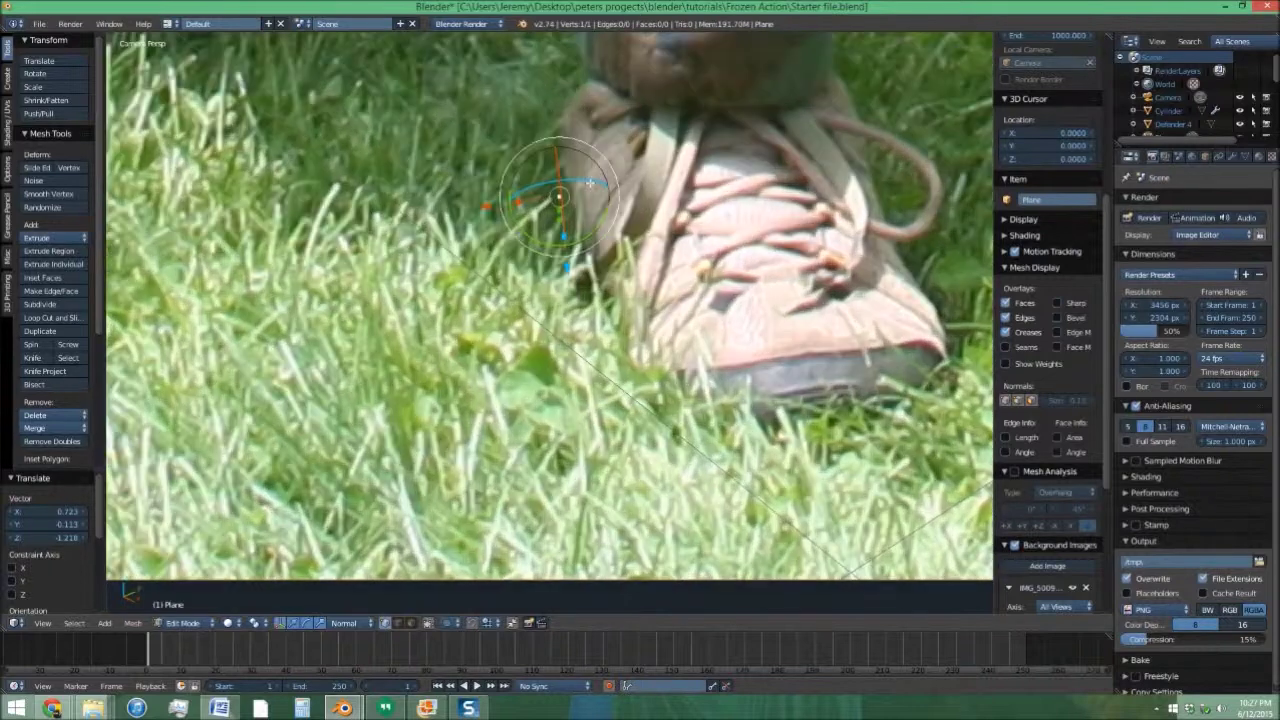
middle_click_drag(583, 190, 563, 291, "shift")
key("g")
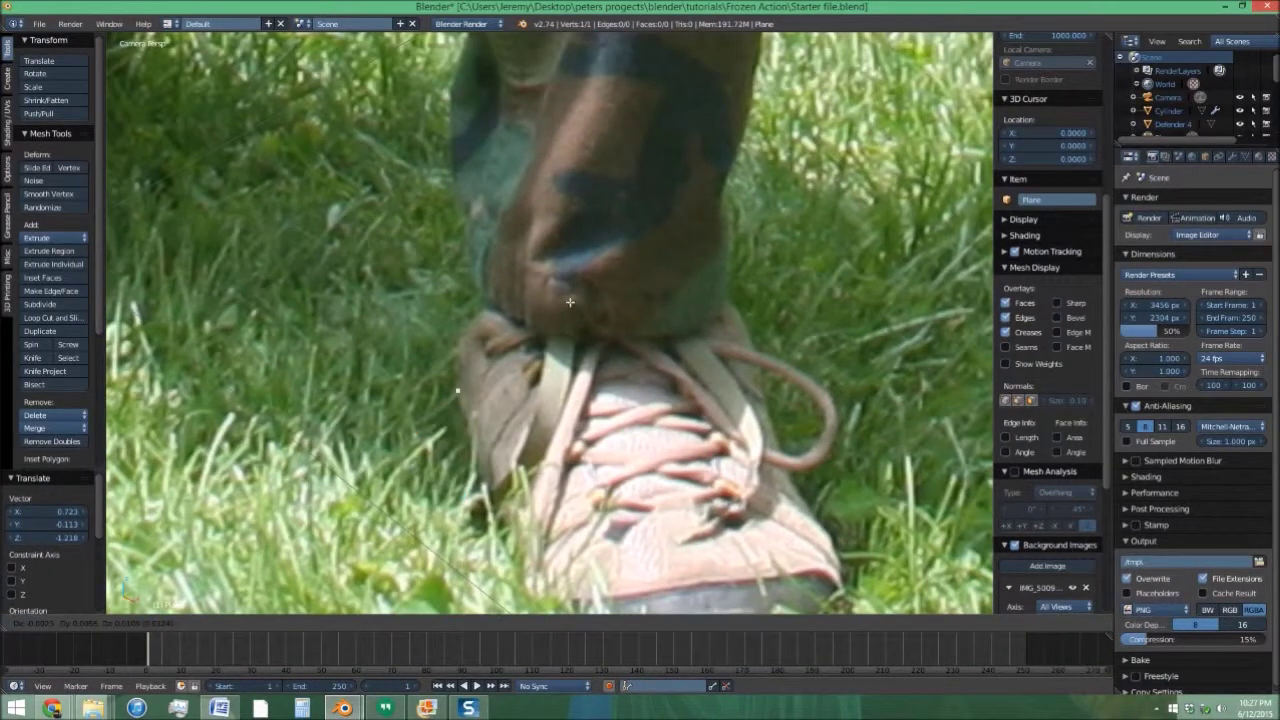
key("Return")
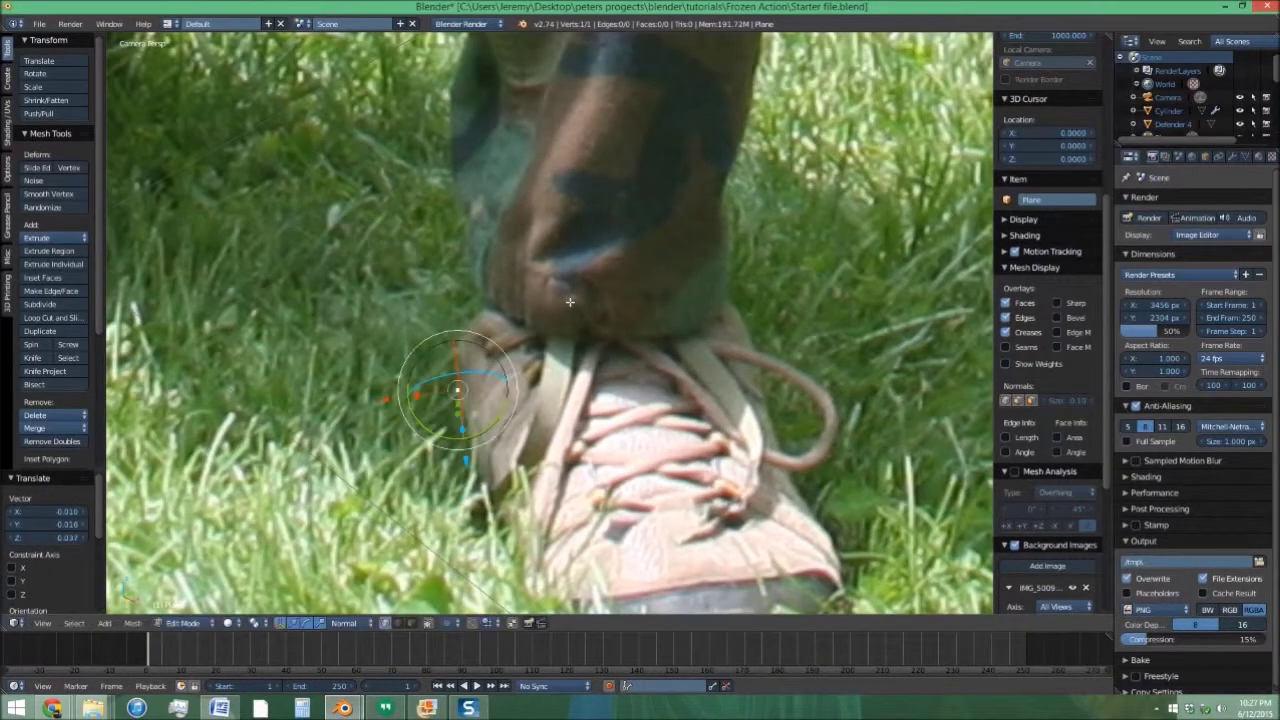
Extrude a chain of vertices from the starting point down the left side of the front shoe to the sole.
middle_click_drag(579, 423, 481, 320, "shift")
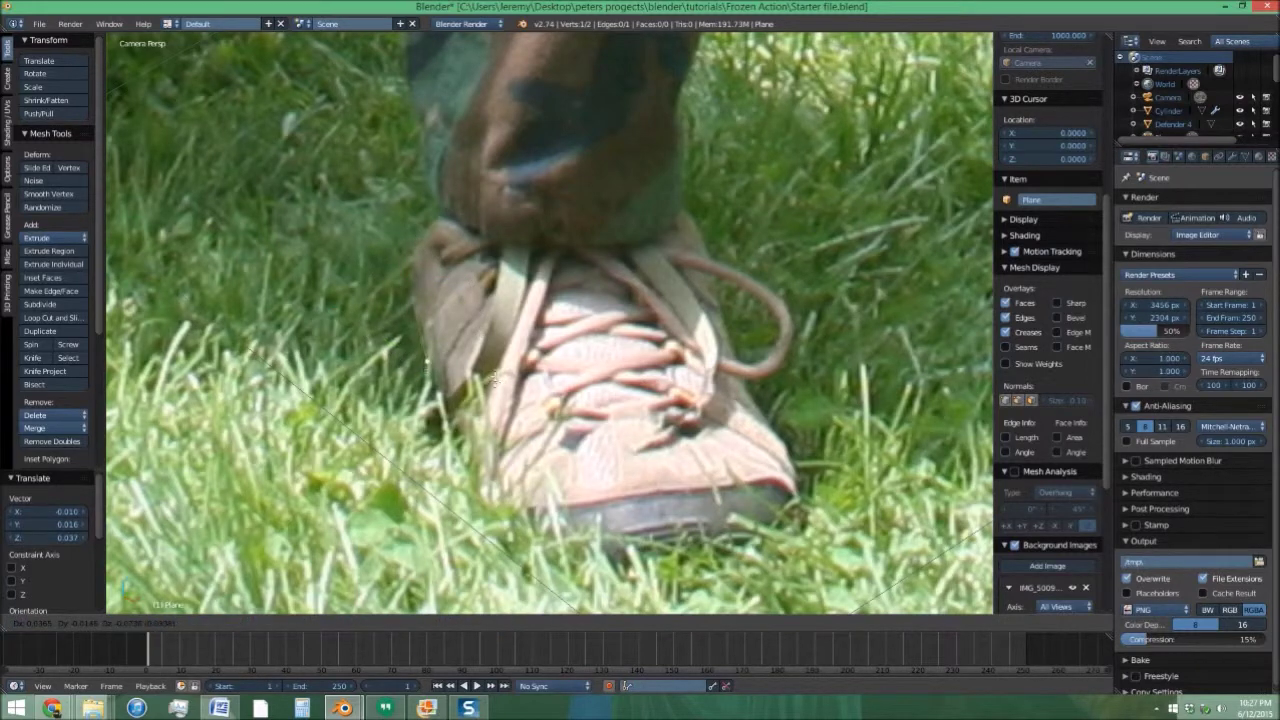
key("e")
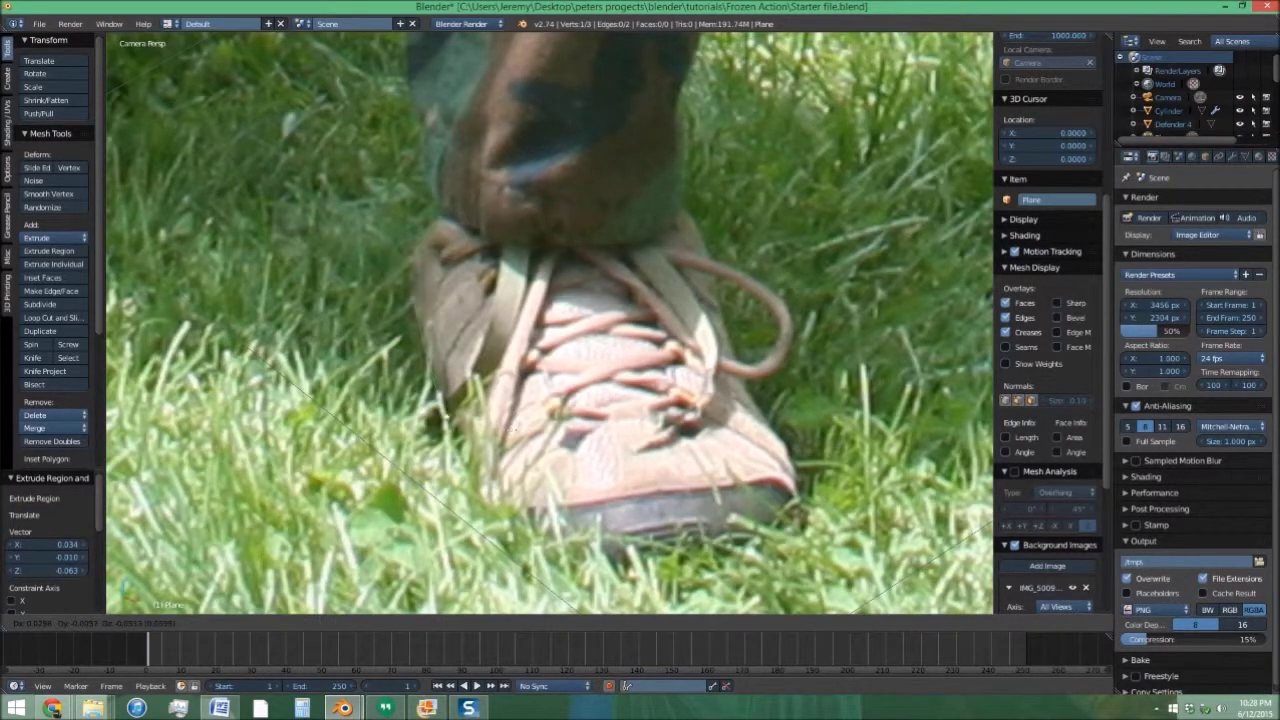
left_click(515, 438)
key("e")
left_click(529, 506)
key("e")
left_click(512, 545)
left_click(580, 499)
Extrude vertices along the shoe's sole to the right end of the toe and nudge the last one onto the edge.
key("e")
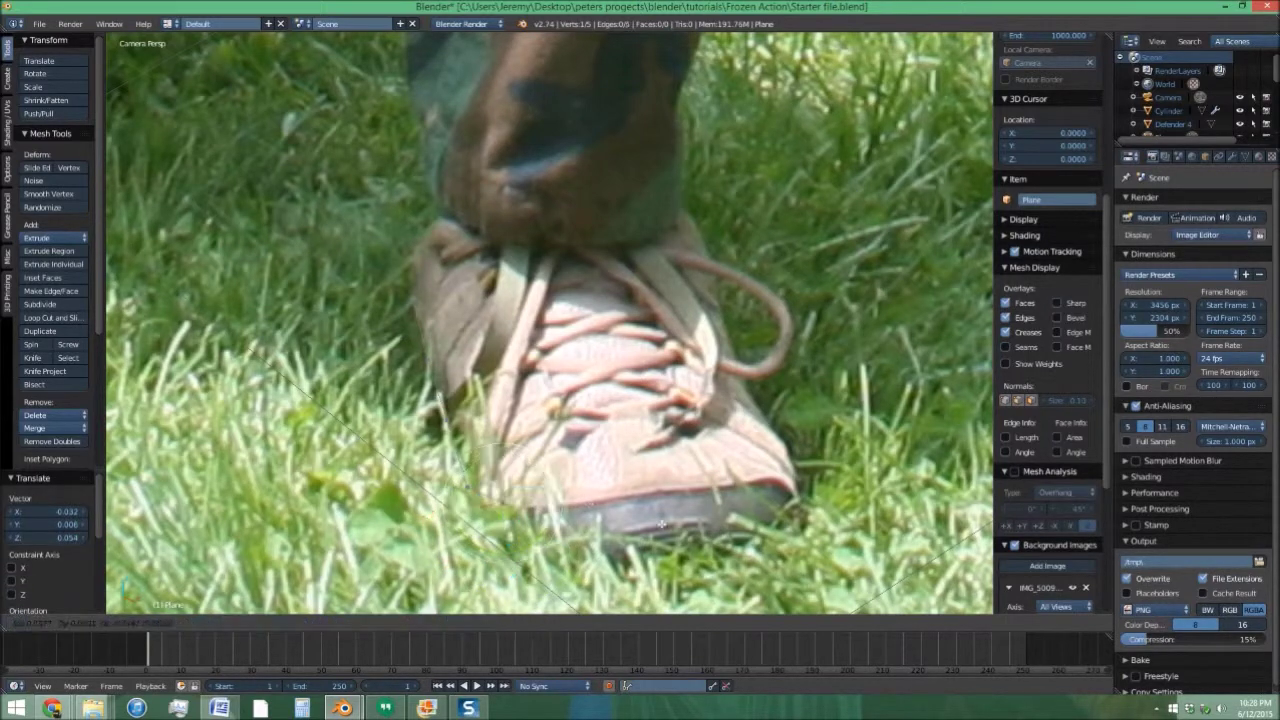
left_click(677, 529)
key("e")
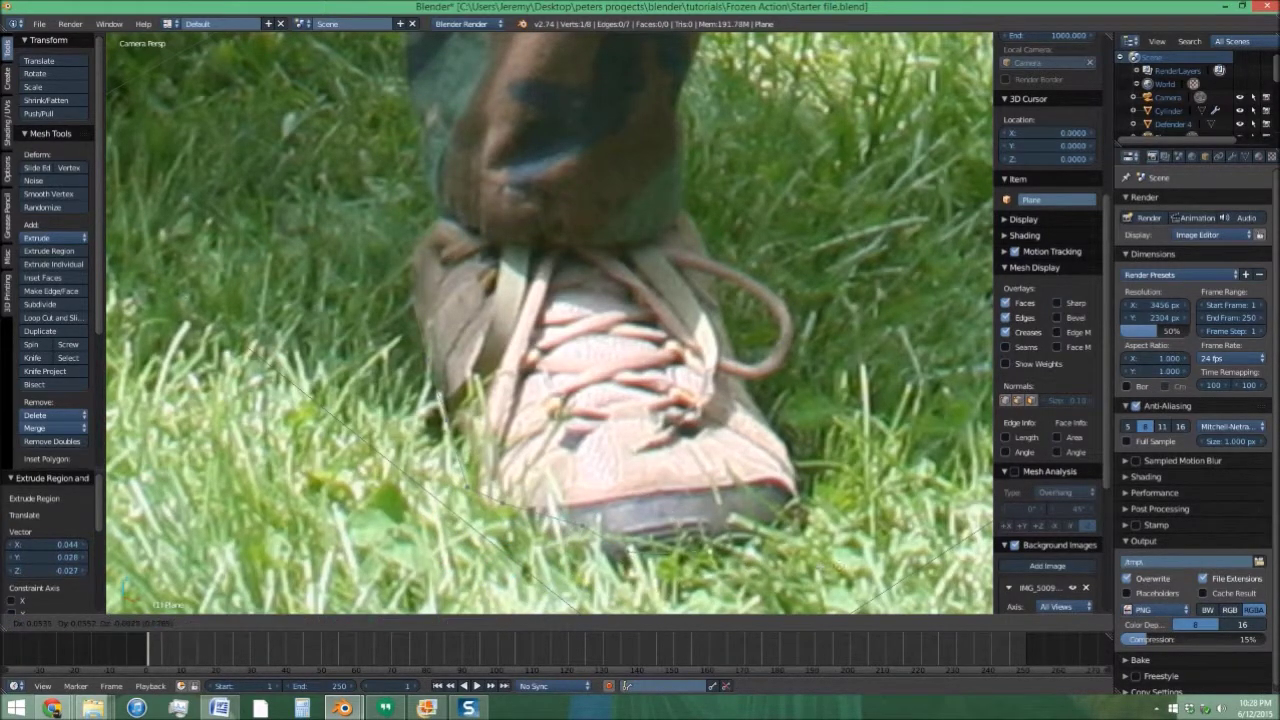
left_click(858, 550)
key("e")
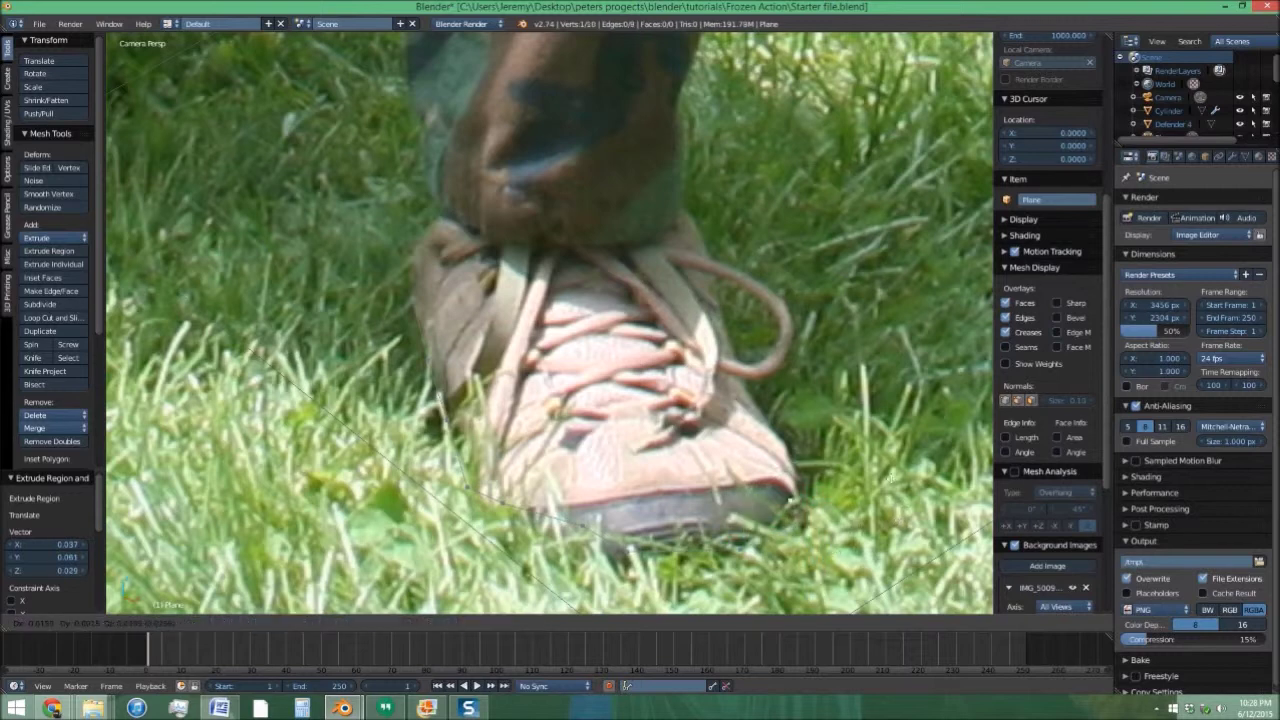
left_click(798, 478)
right_click(806, 522)
key("g")
left_click(807, 514)
right_click(800, 476)
Extrude vertices up the right side of the shoe from the toe to the lace loop.
middle_click_drag(797, 443, 755, 486, "shift")
key("e")
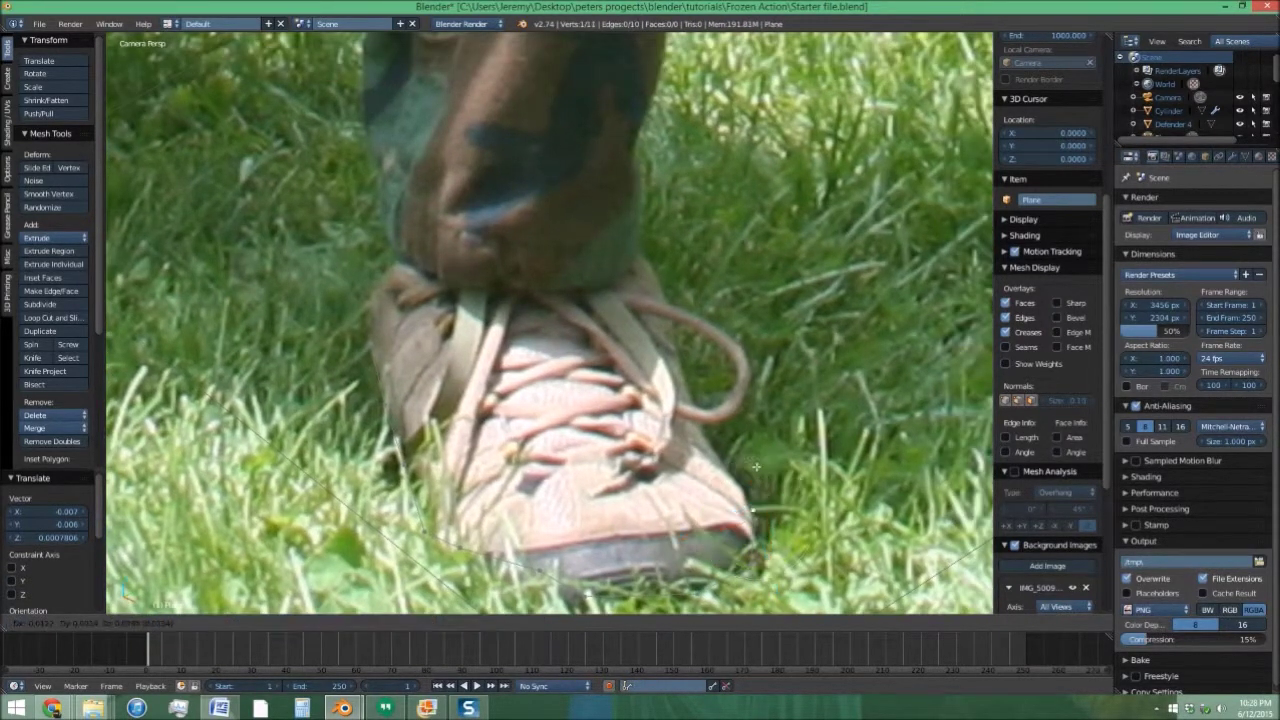
left_click(744, 447)
key("e")
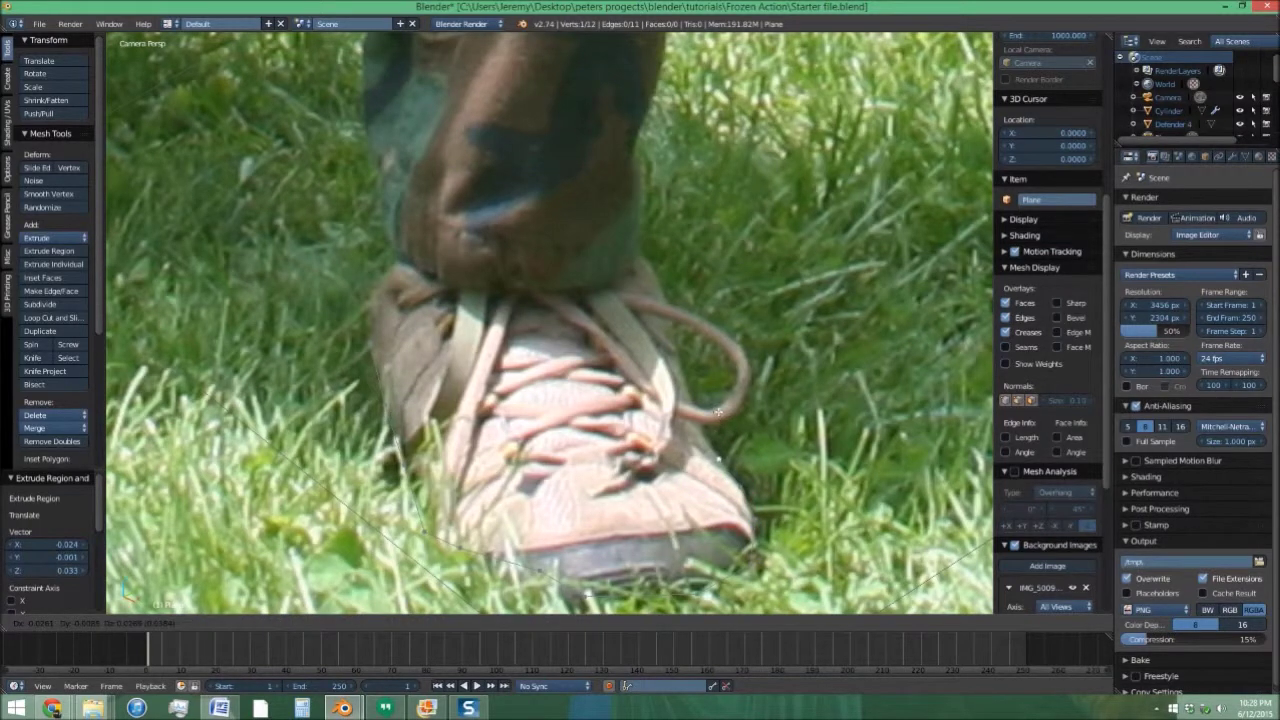
left_click(718, 410)
key("e")
left_click(840, 437)
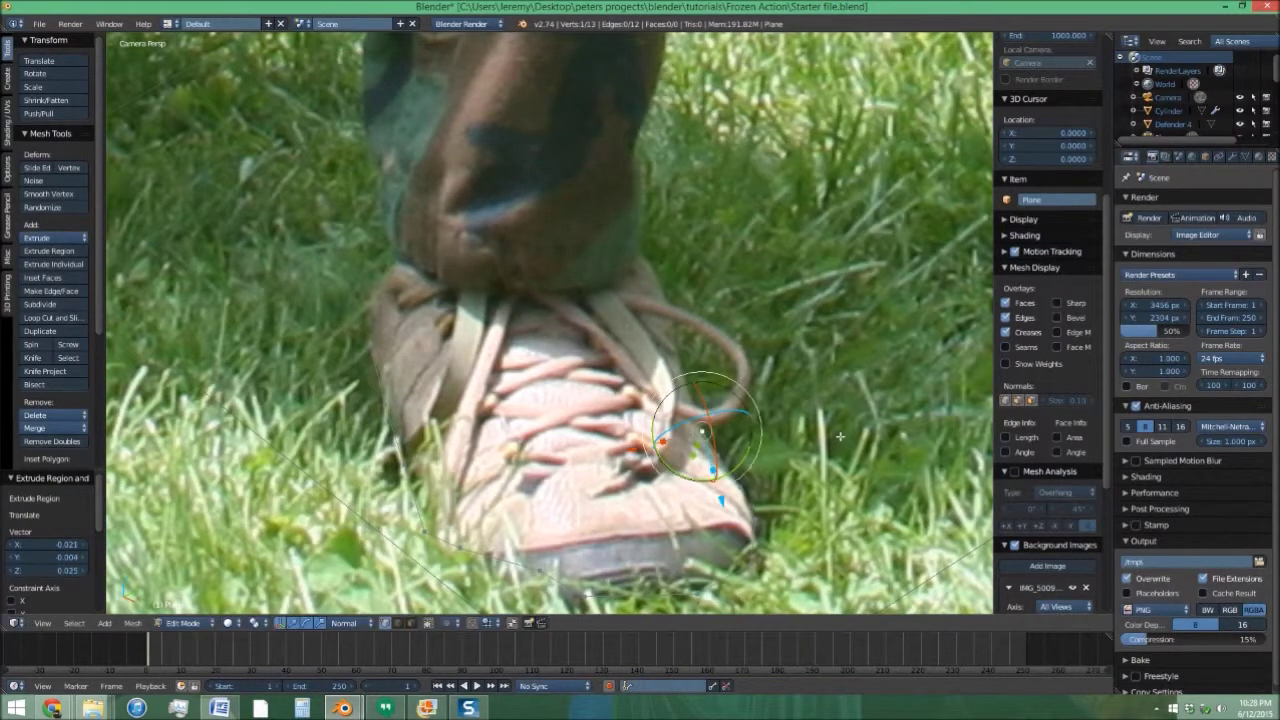
key("e")
left_click(822, 394)
Extrude vertices past the lace loop up to the trouser cuff at the top of the shoe.
key("e")
middle_click_drag(791, 384, 760, 466, "shift")
left_click(772, 408)
key("e")
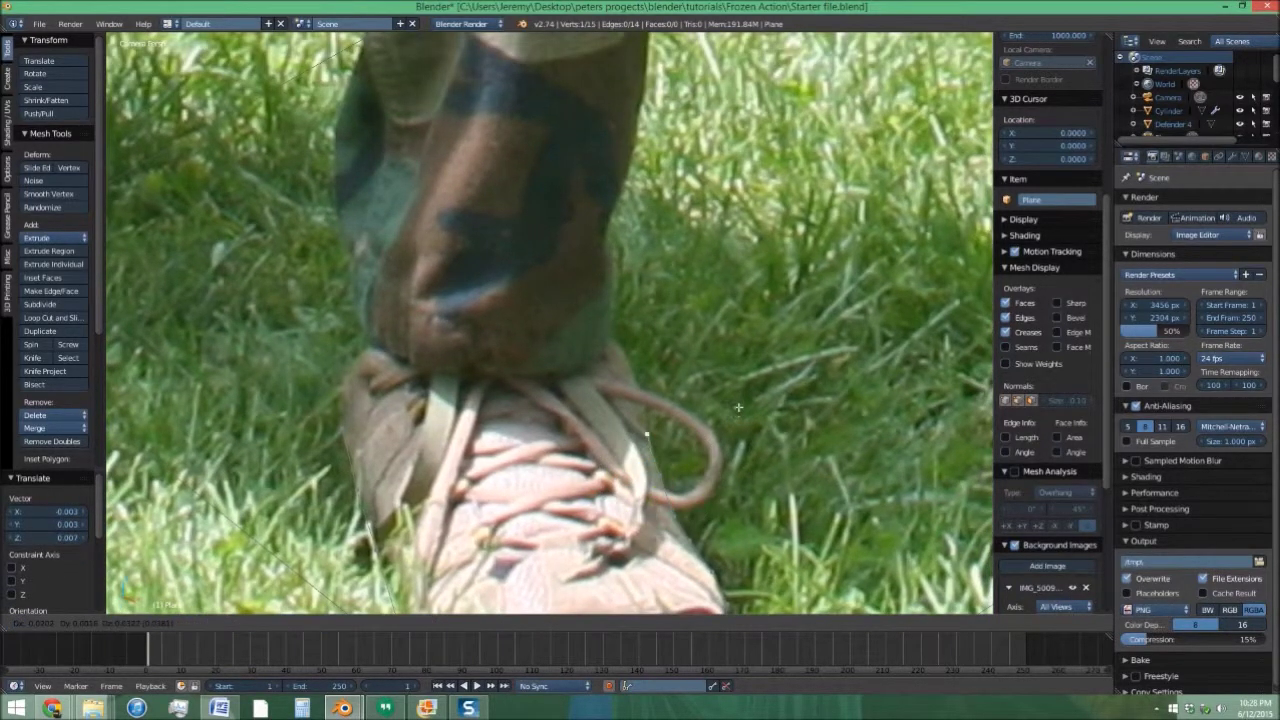
left_click(736, 399)
key("e")
left_click(722, 366)
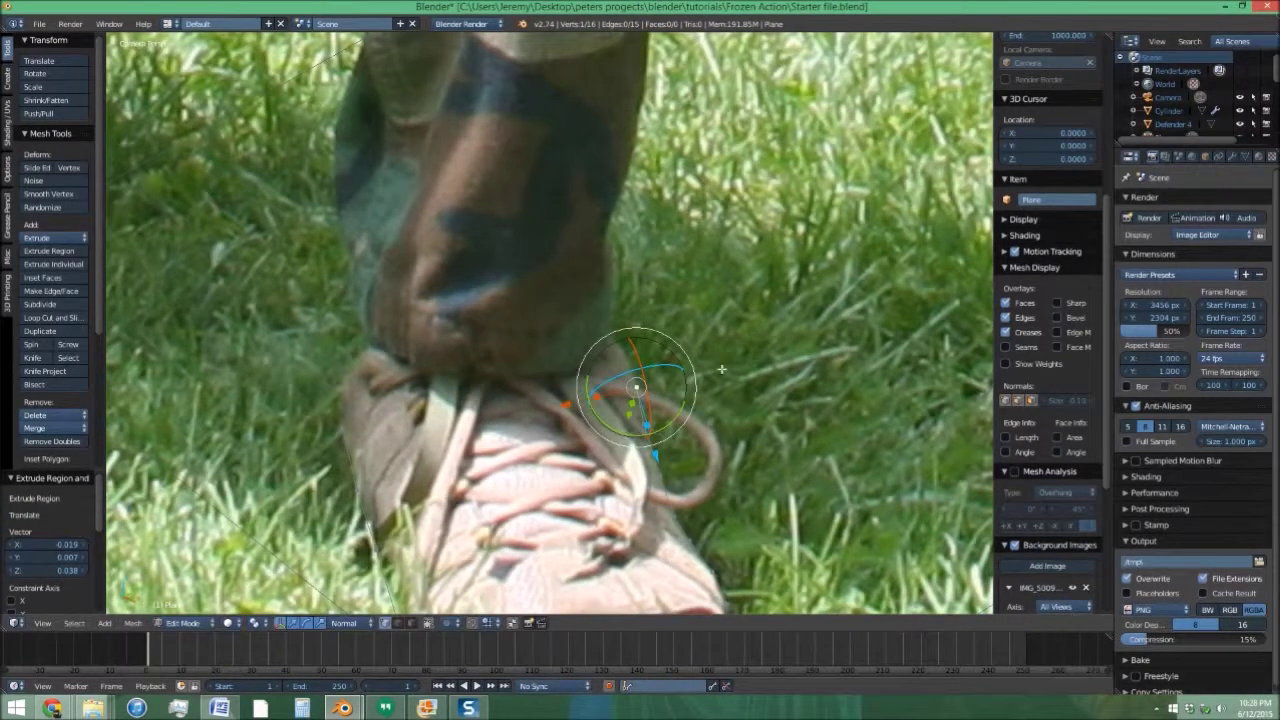
middle_click_drag(722, 370, 712, 438, "shift")
key("e")
left_click(698, 396)
Extrude vertices from the cuff up the right edge of the soldier's lower trouser leg.
key("e")
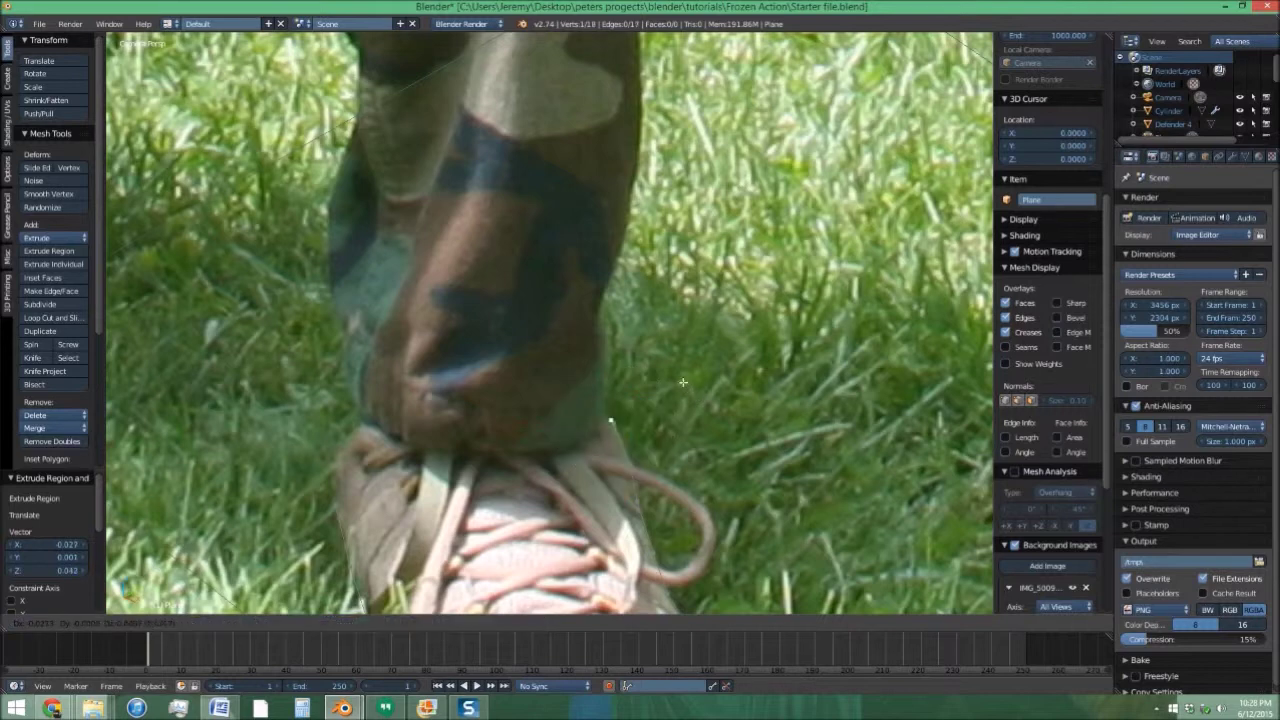
left_click(678, 378)
key("e")
left_click(683, 296)
middle_click_drag(683, 296, 568, 523, "shift")
key("e")
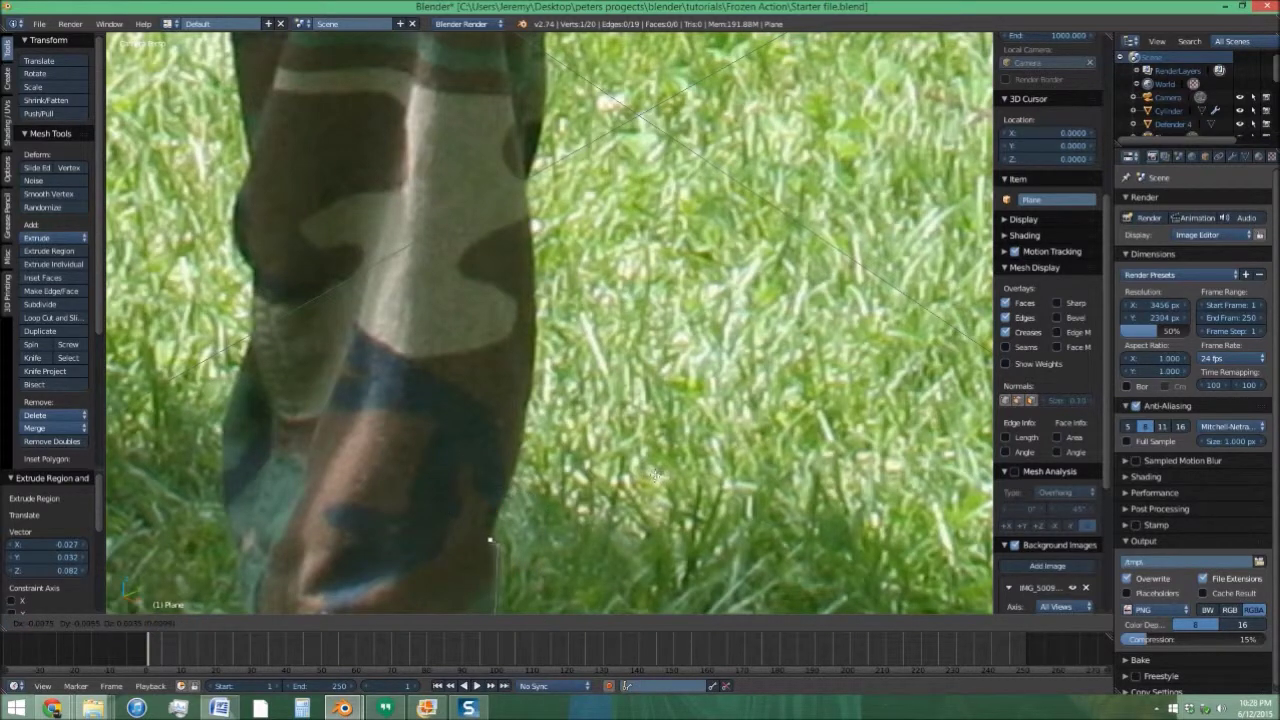
left_click(663, 444)
key("e")
left_click(696, 306)
key("e")
left_click(697, 250)
Select all vertices of the mesh to review the outline traced so far against the whole figure.
key("a")
key("a")
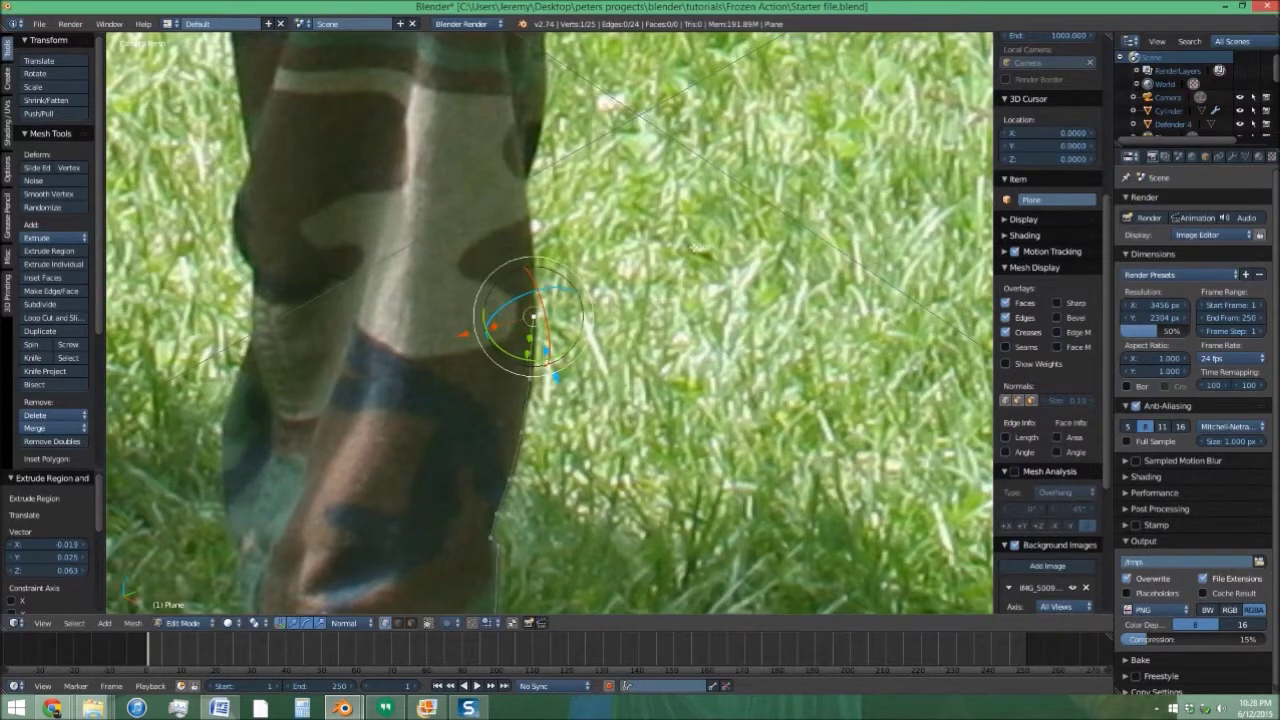
scroll(588, 342, "down", 6)
scroll(545, 320, "down", 5)
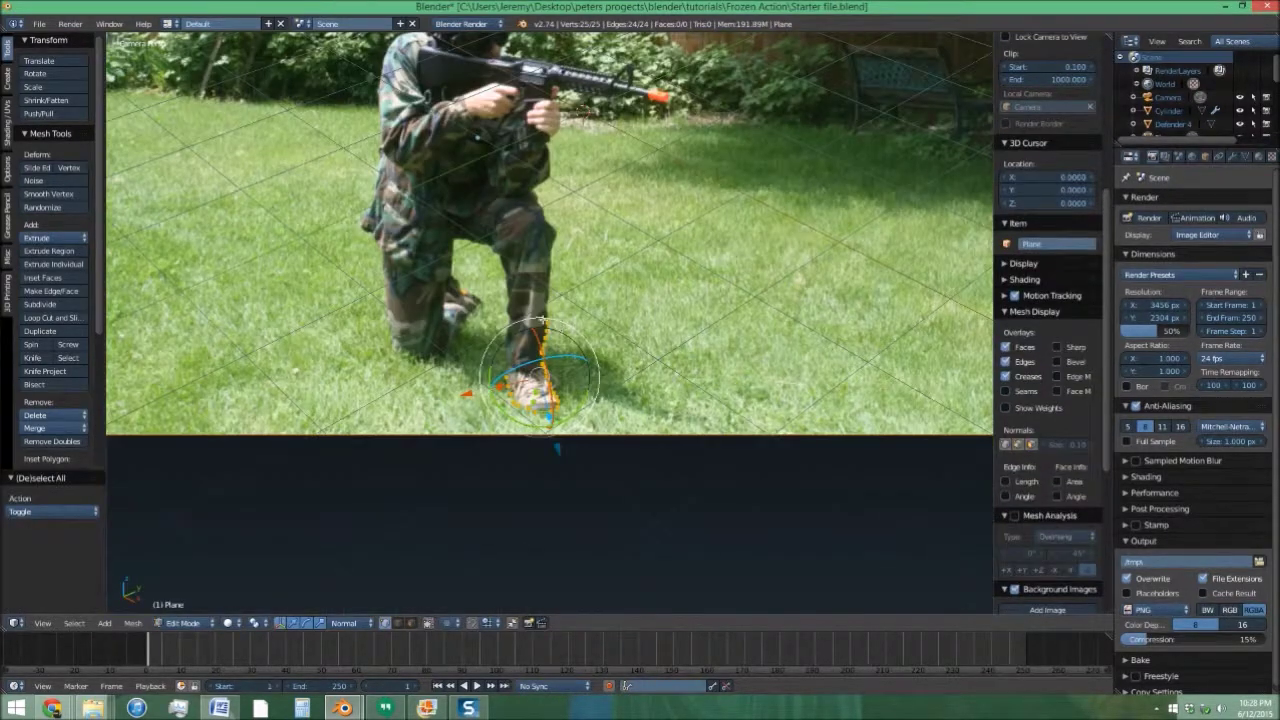
Leave the partly traced outline, show layer 3, and open the complete soldier outline there for mesh editing.
key("Tab")
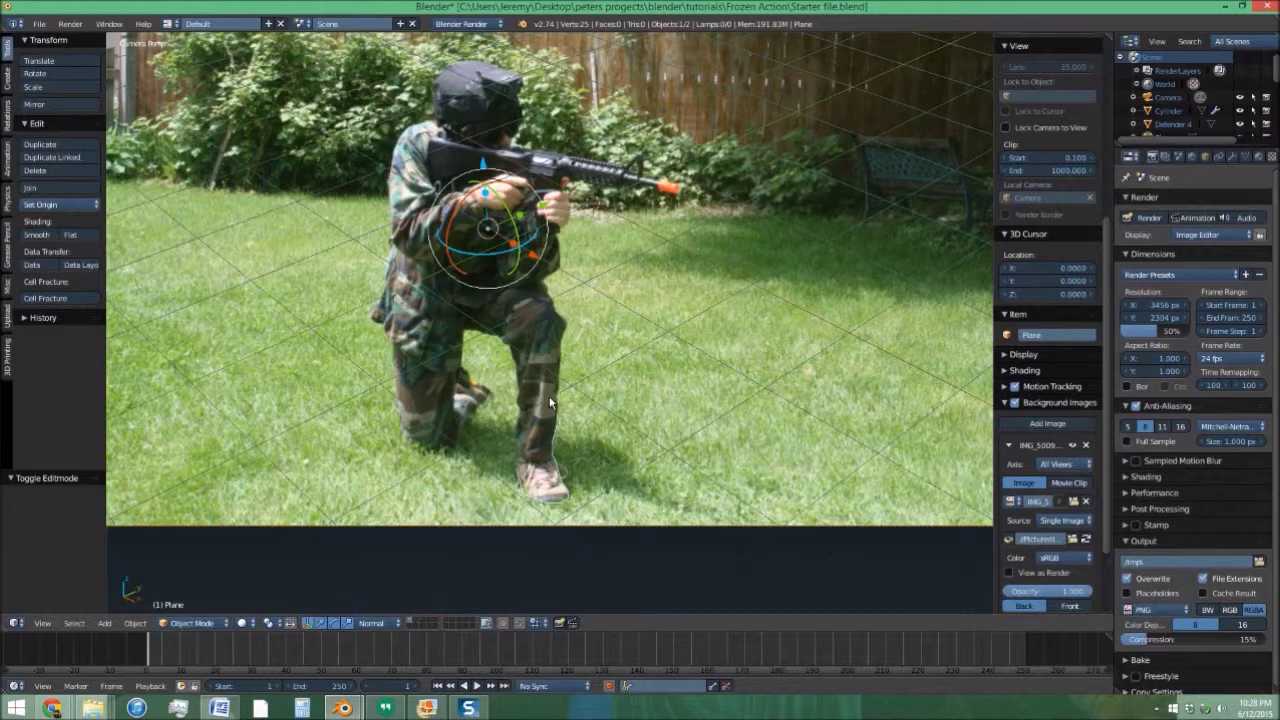
key("3")
scroll(532, 366, "down", 2)
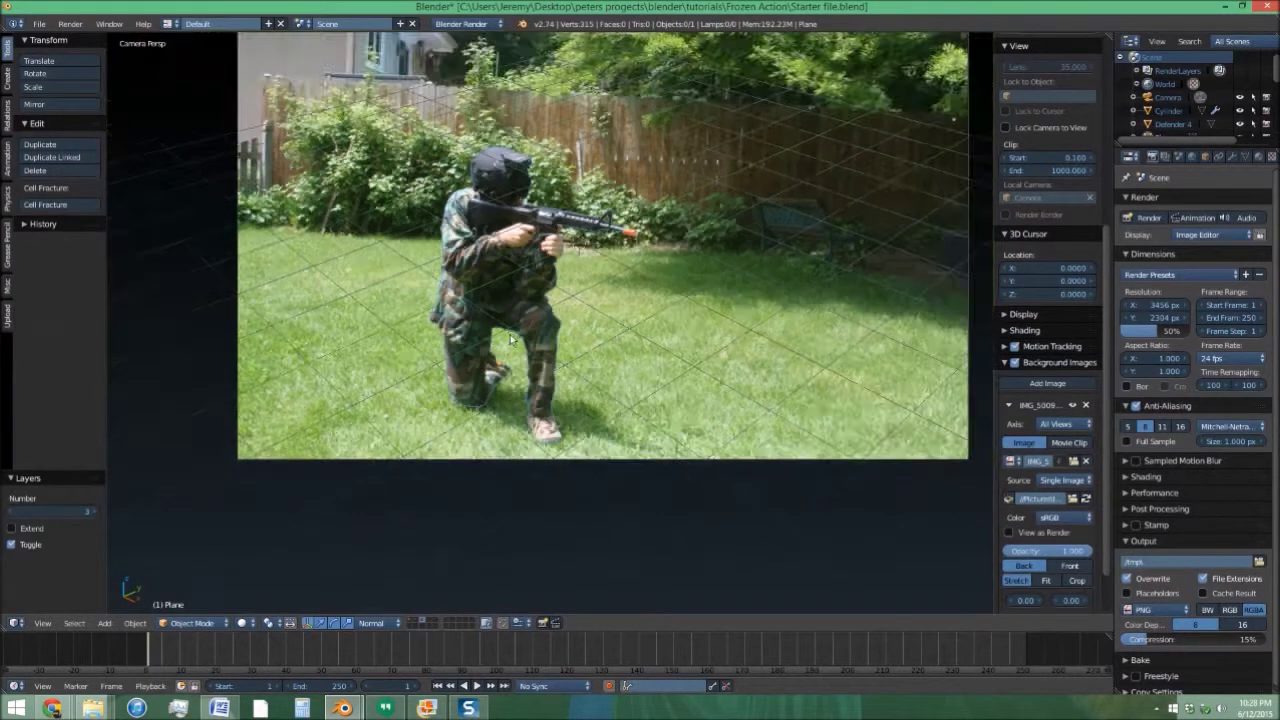
middle_click_drag(510, 340, 506, 384, "shift")
right_click(554, 274)
scroll(554, 275, "up", 5)
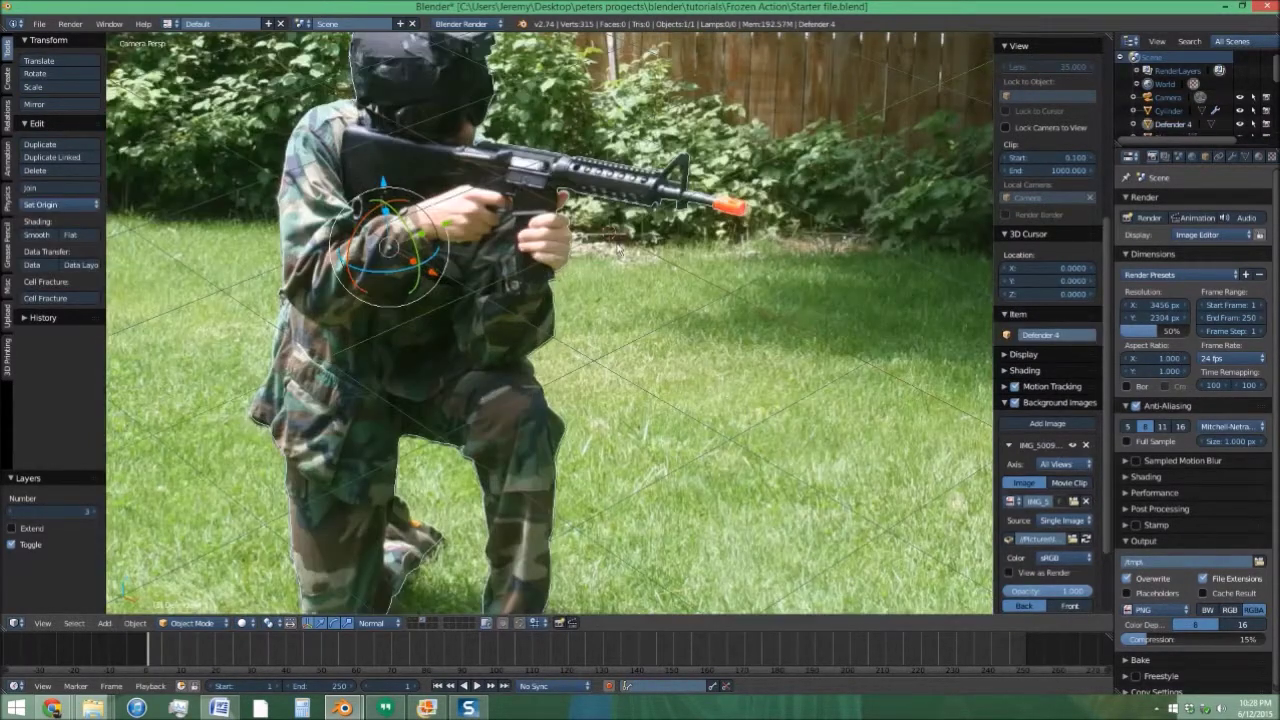
middle_click_drag(618, 246, 552, 395, "shift")
scroll(620, 337, "up", 5)
scroll(620, 337, "up", 3)
key("Tab")
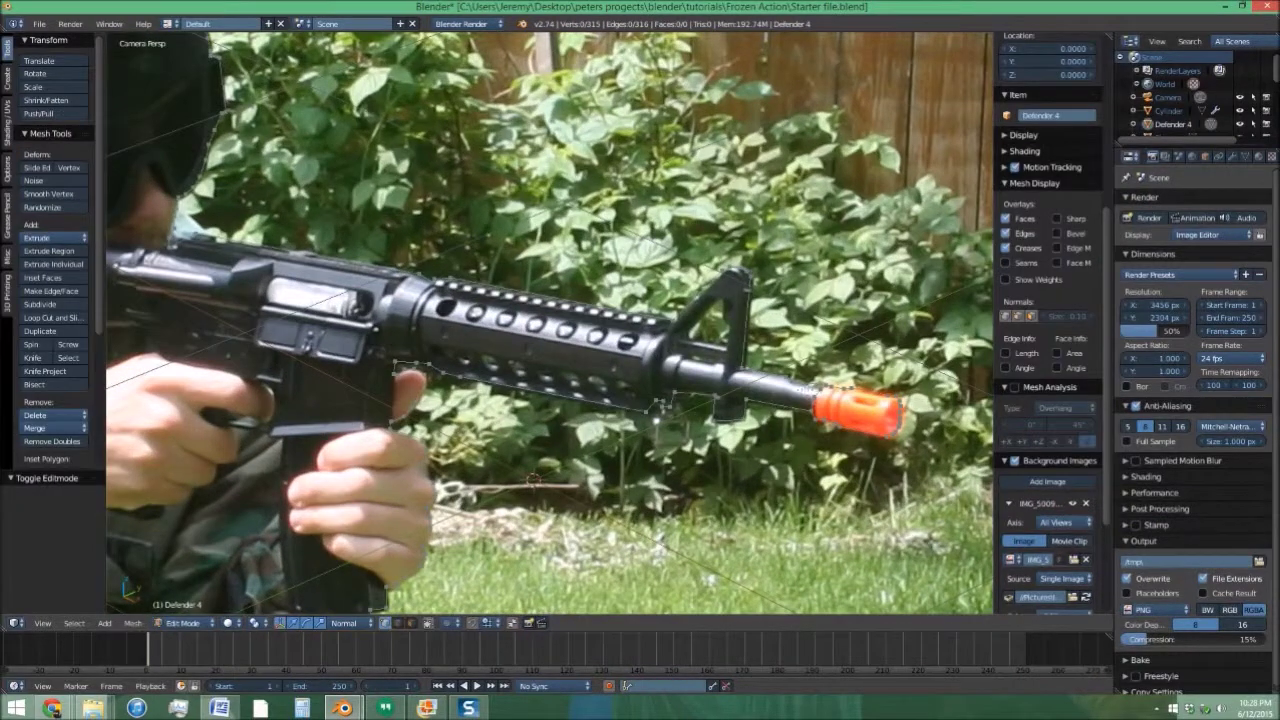
Delete the three outline vertices at the rear edge of the rifle's orange muzzle tip.
scroll(614, 386, "up", 4)
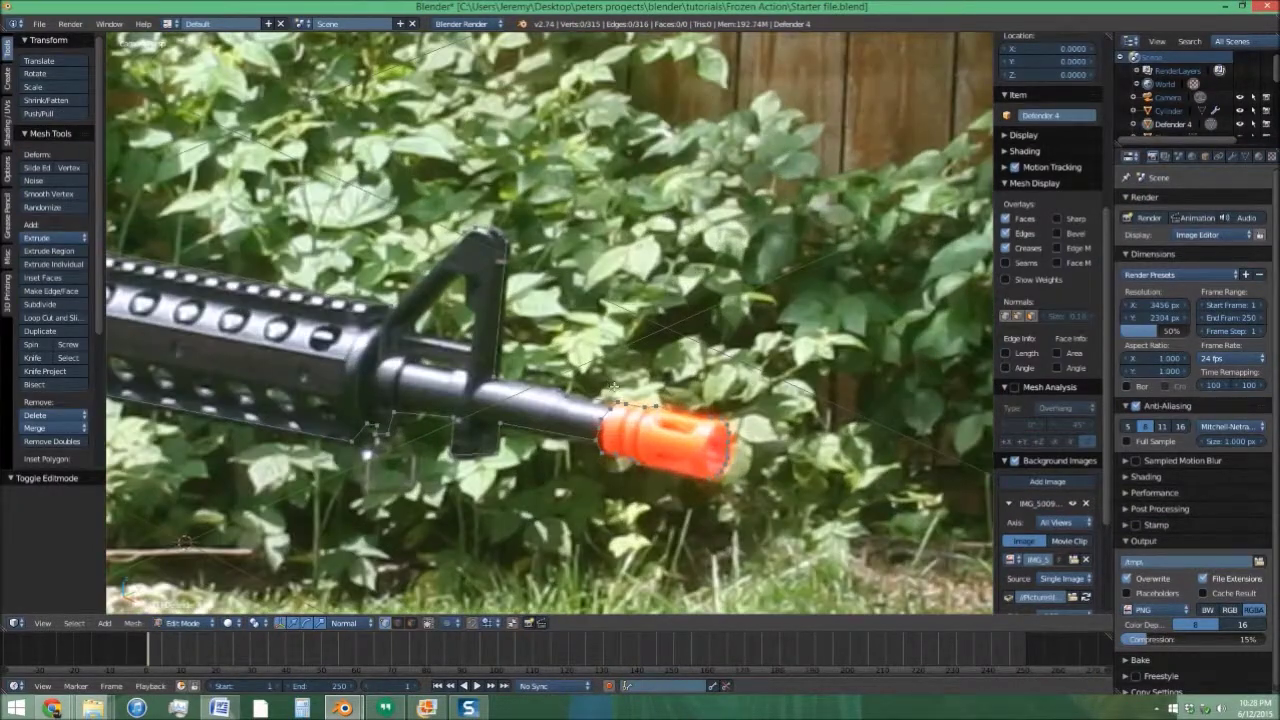
scroll(643, 480, "up", 2)
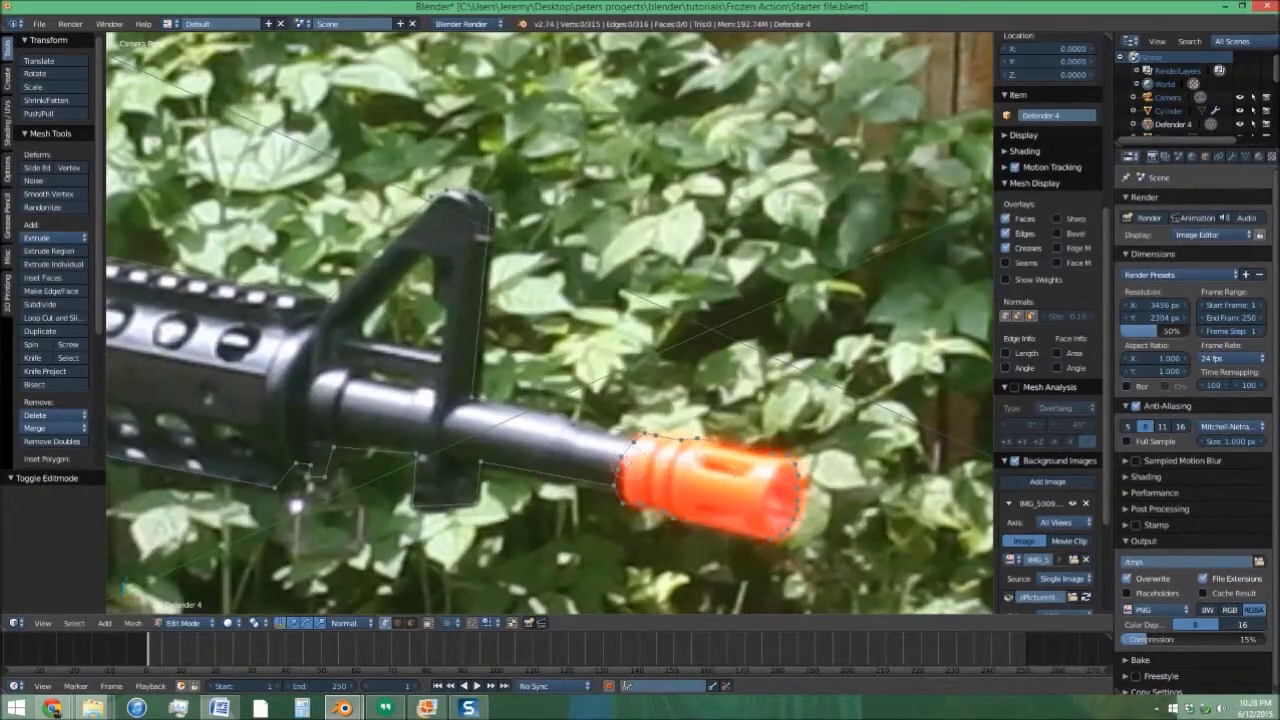
scroll(1050, 250, "up", 4)
key("c")
key("x")
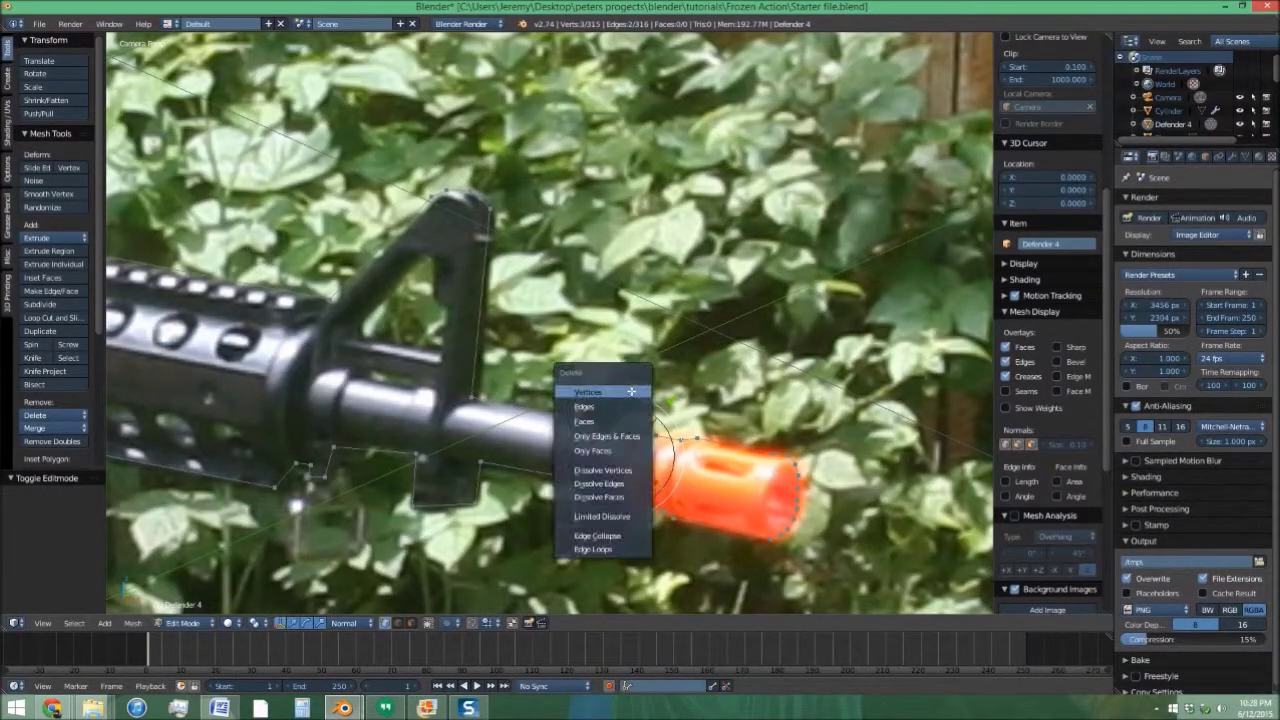
left_click(588, 391)
Select all vertices of the soldier outline, check the contour around the figure, and fill it with a single face.
scroll(630, 392, "down", 8)
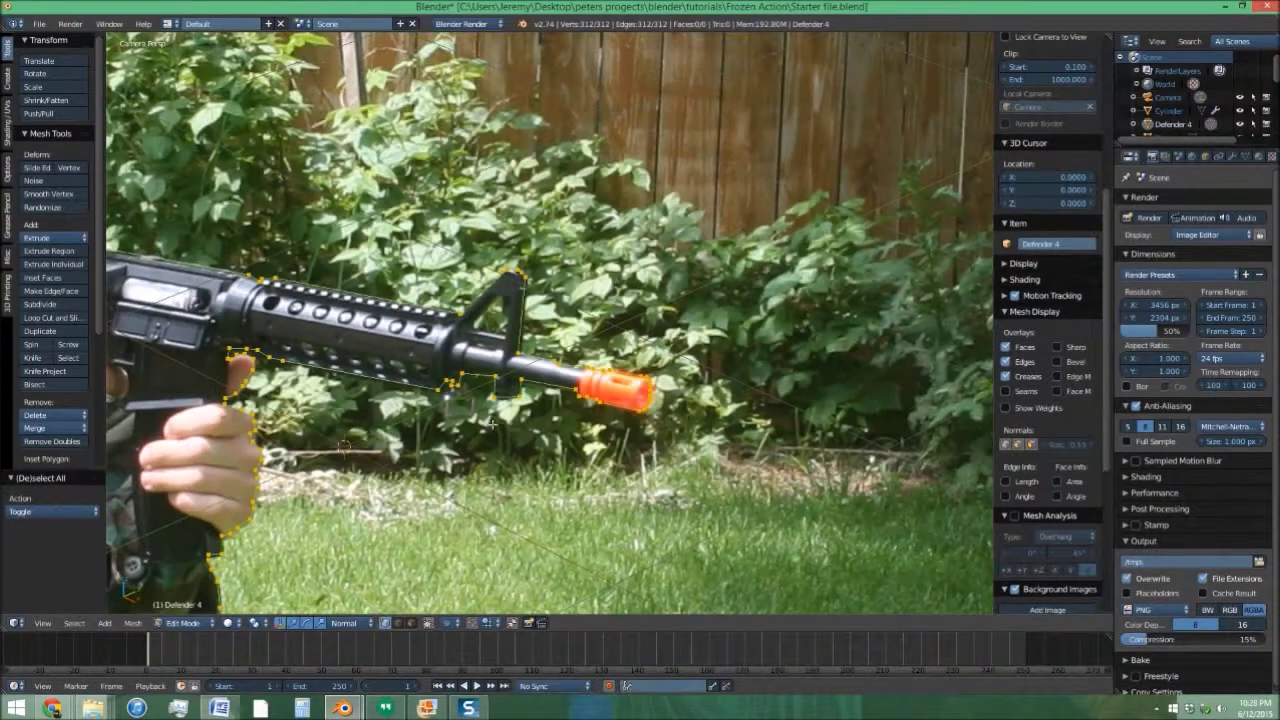
key("a")
scroll(497, 425, "down", 4)
middle_click_drag(497, 425, 596, 491, "shift")
scroll(596, 491, "up", 7)
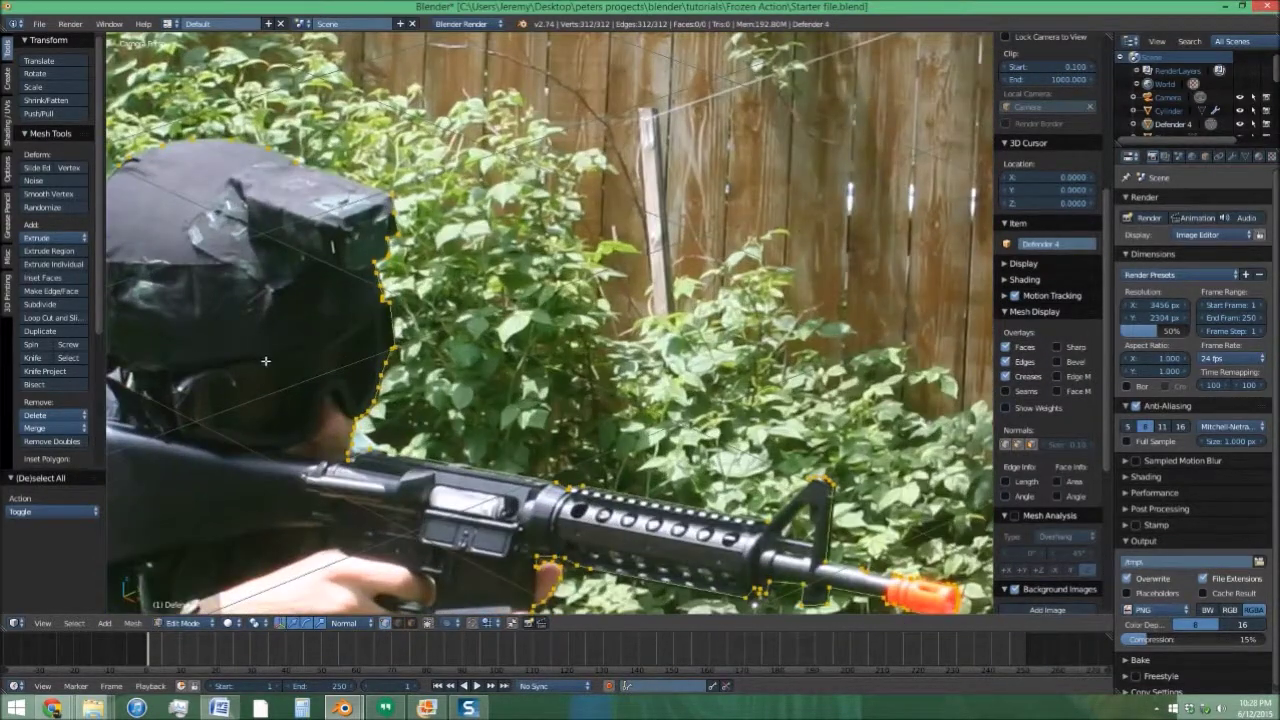
middle_click_drag(303, 355, 597, 212, "shift")
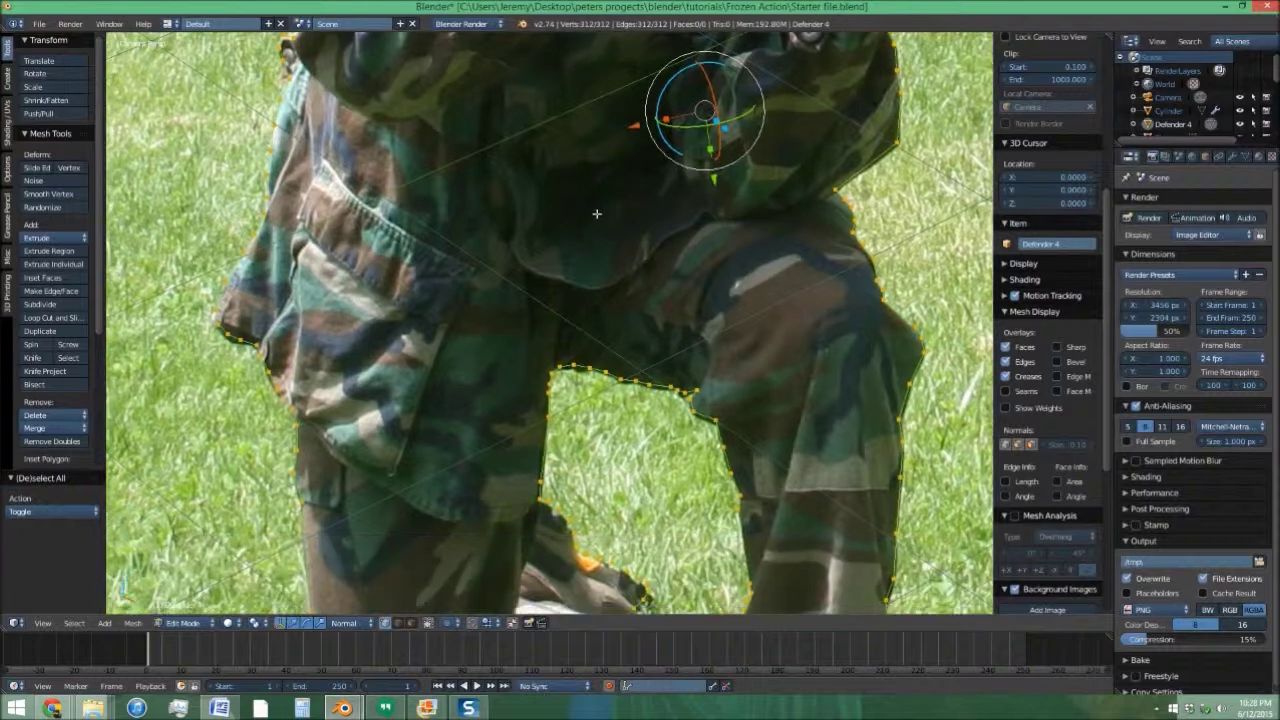
scroll(620, 308, "down", 2)
middle_click_drag(667, 410, 660, 315, "shift")
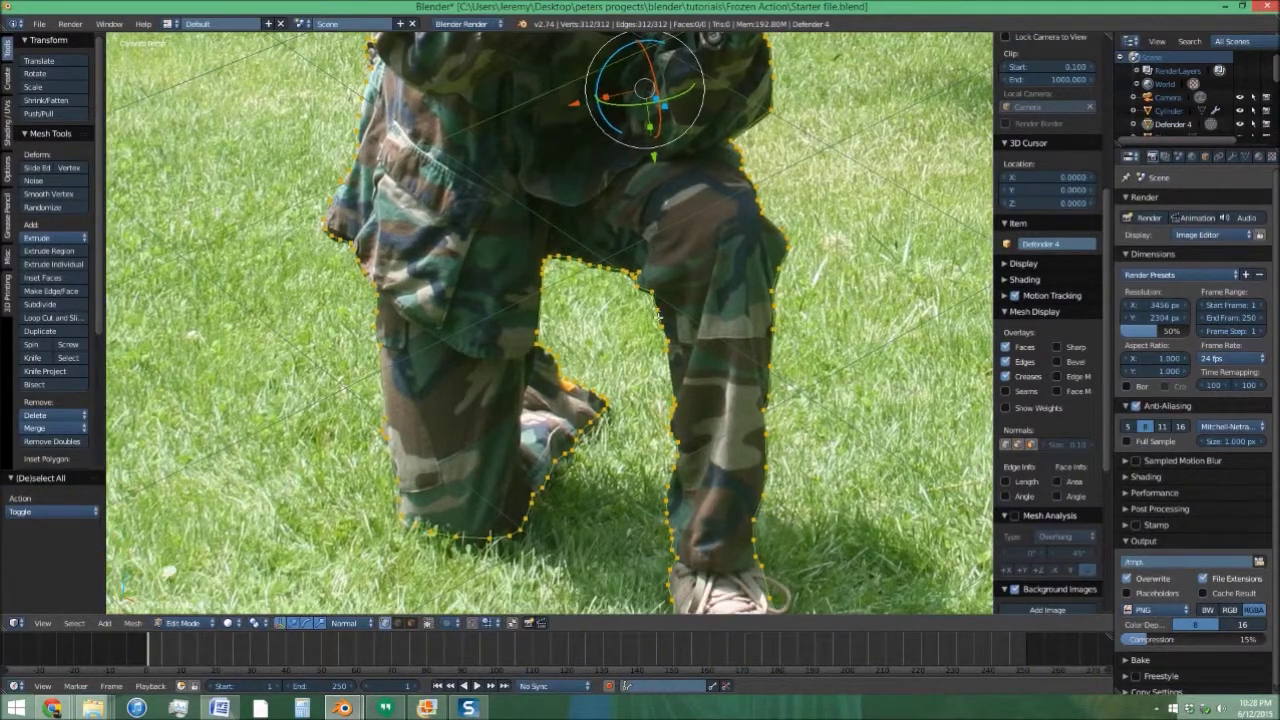
key("f")
scroll(651, 317, "down", 2)
middle_click_drag(597, 280, 505, 410, "shift")
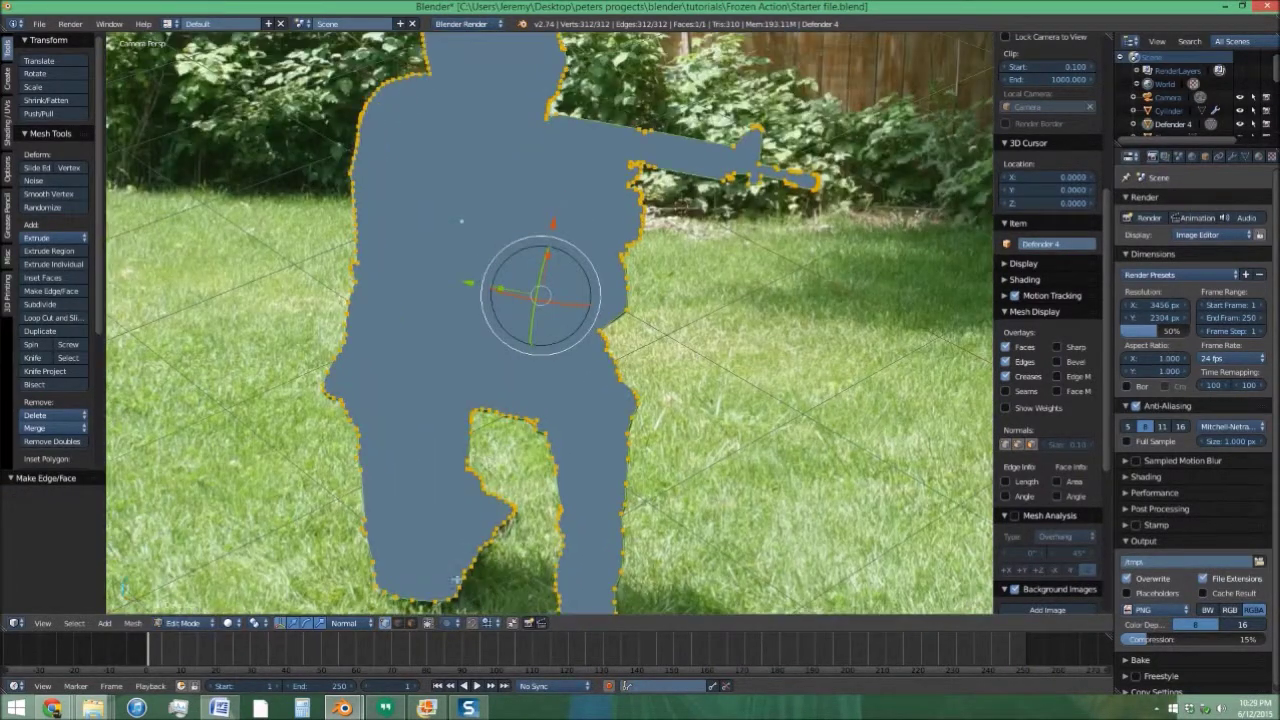
Display face normals, switch to face selection, and inspect the deselected silhouette face outside and inside the camera view.
left_click(1032, 447)
key("KP_0")
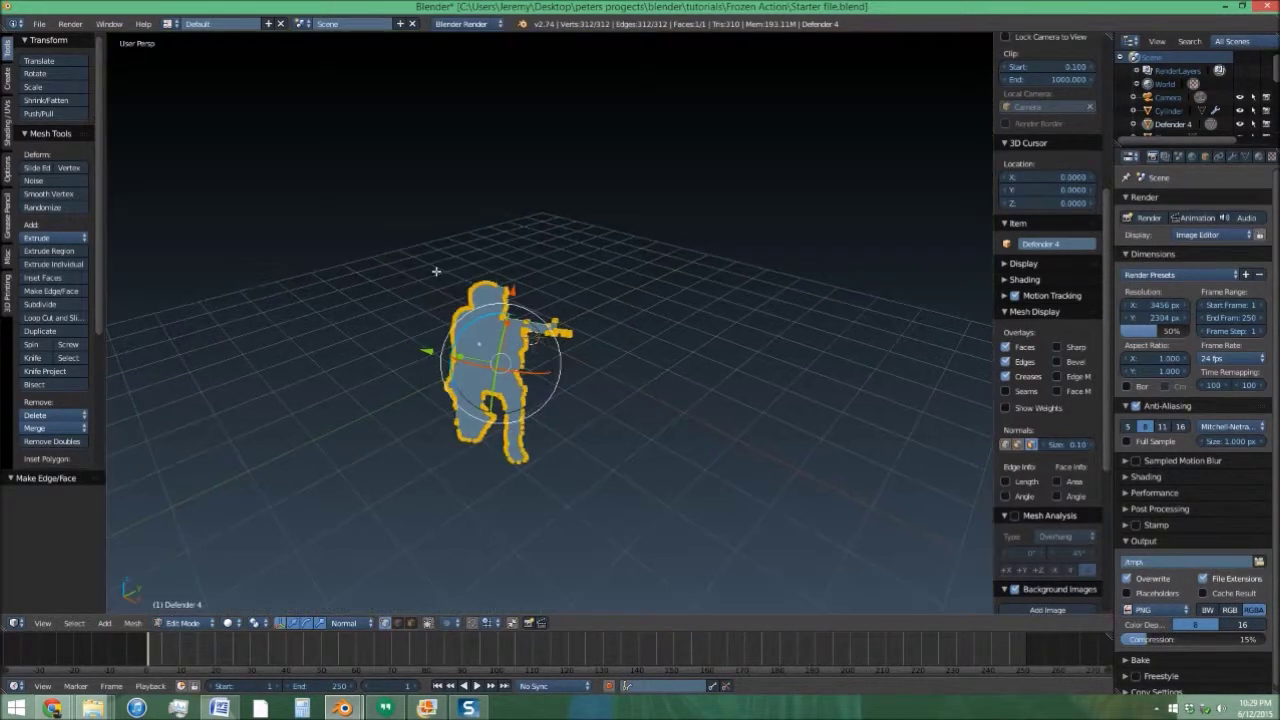
left_click(410, 623)
key("a")
scroll(530, 340, "up", 10)
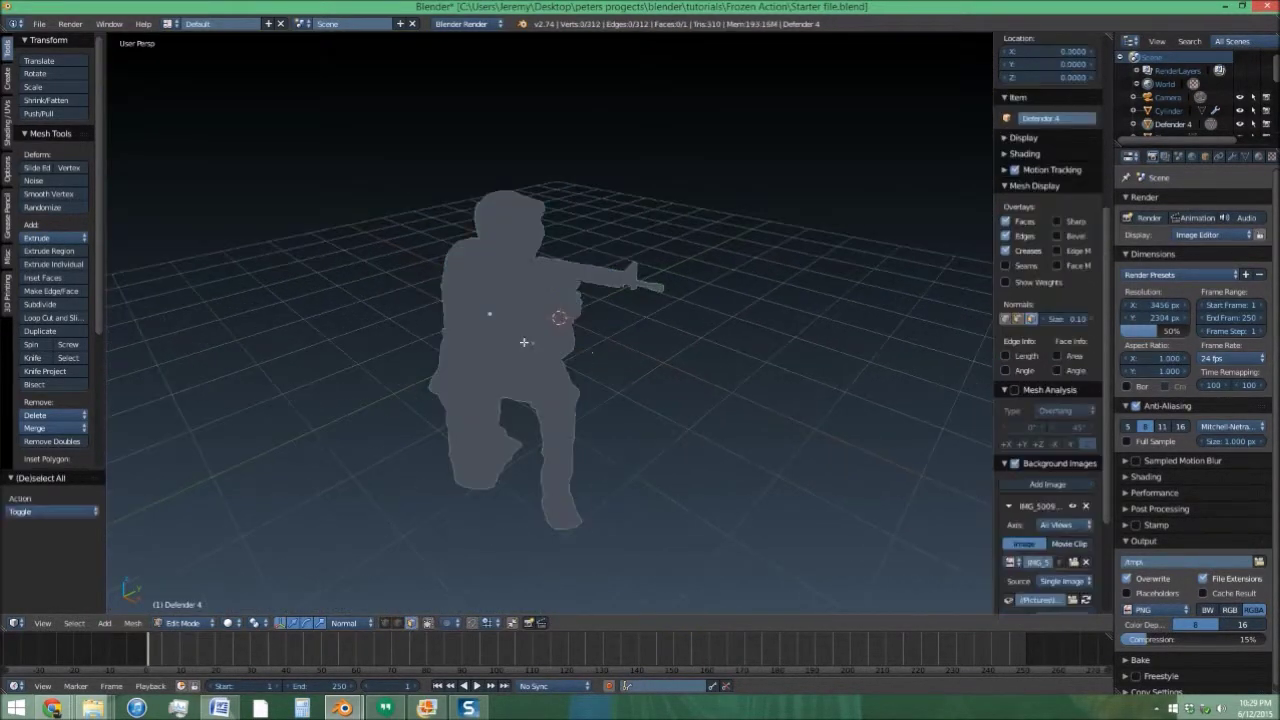
middle_click_drag(530, 340, 620, 328)
key("KP_0")
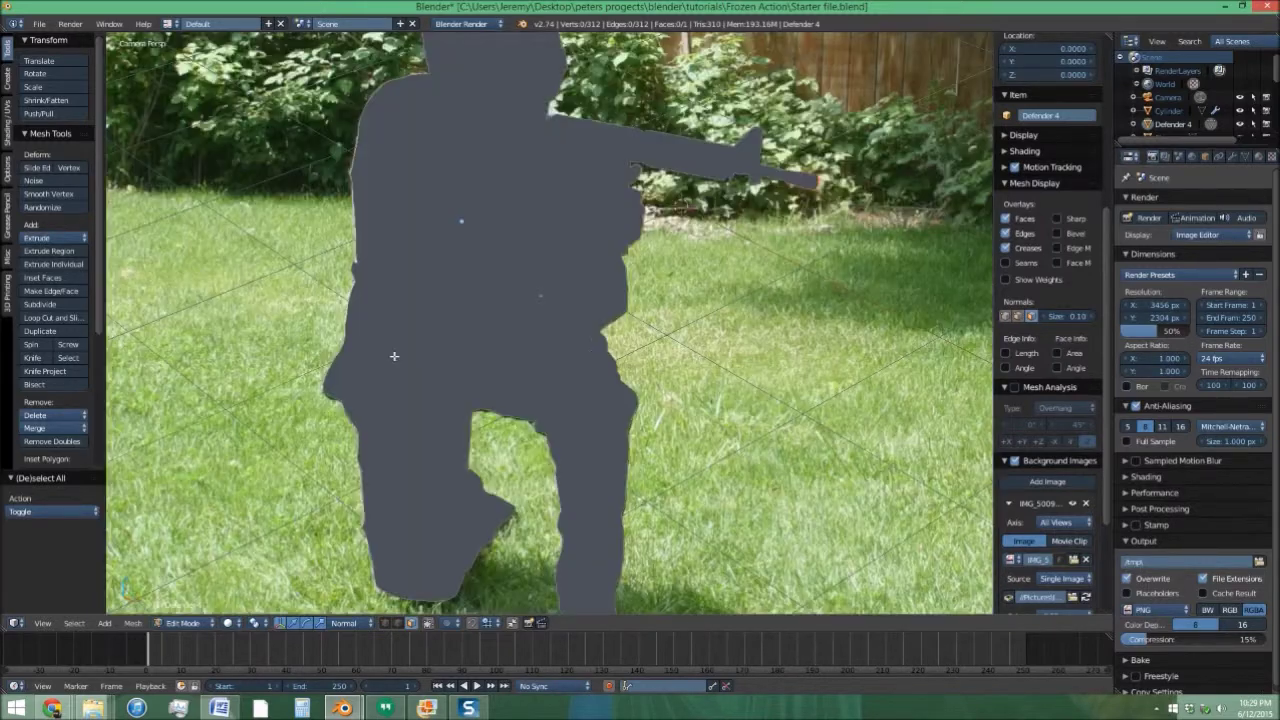
scroll(517, 321, "up", 3)
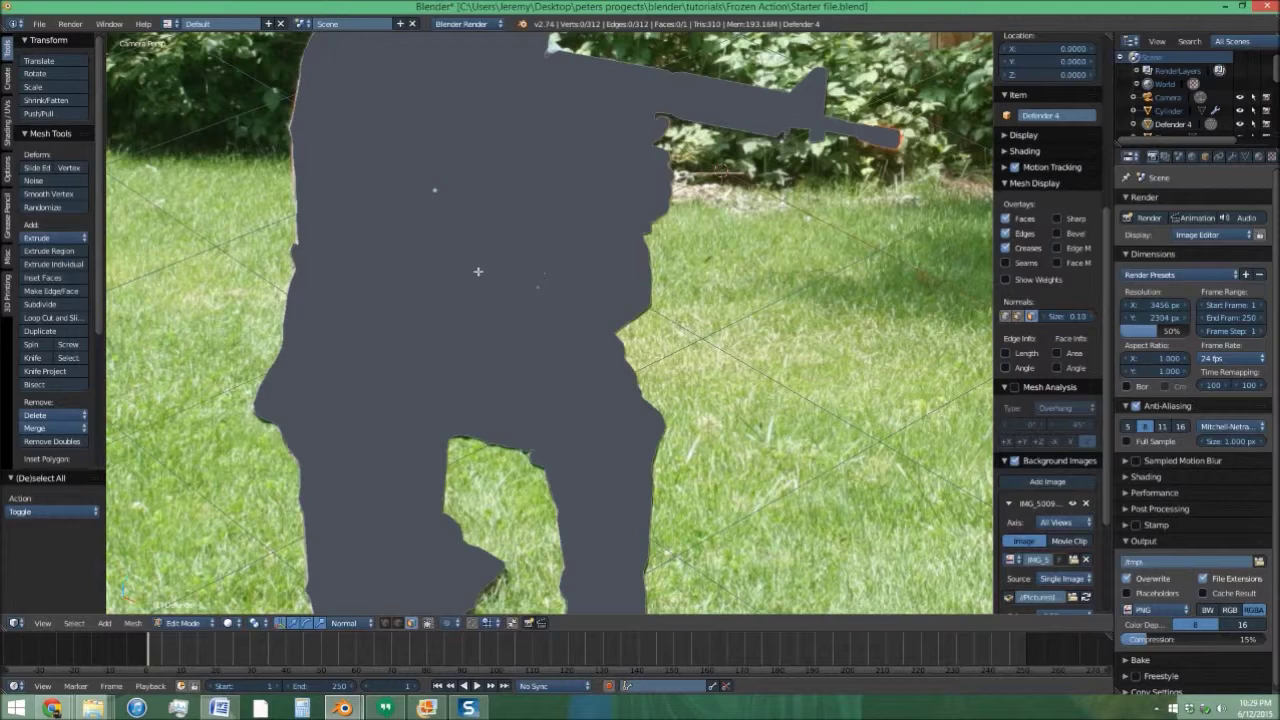
scroll(478, 271, "down", 3)
Select the whole silhouette face and UV map it with Project From View through the camera.
key("a")
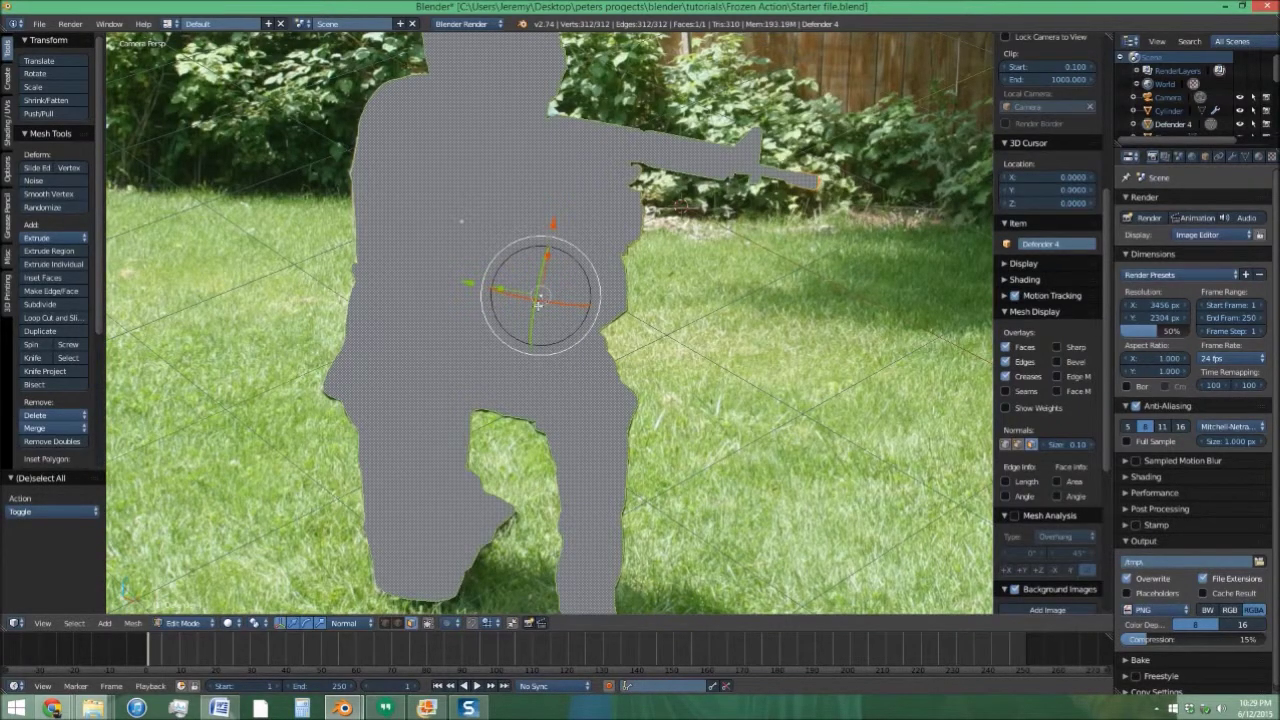
scroll(538, 302, "down", 2)
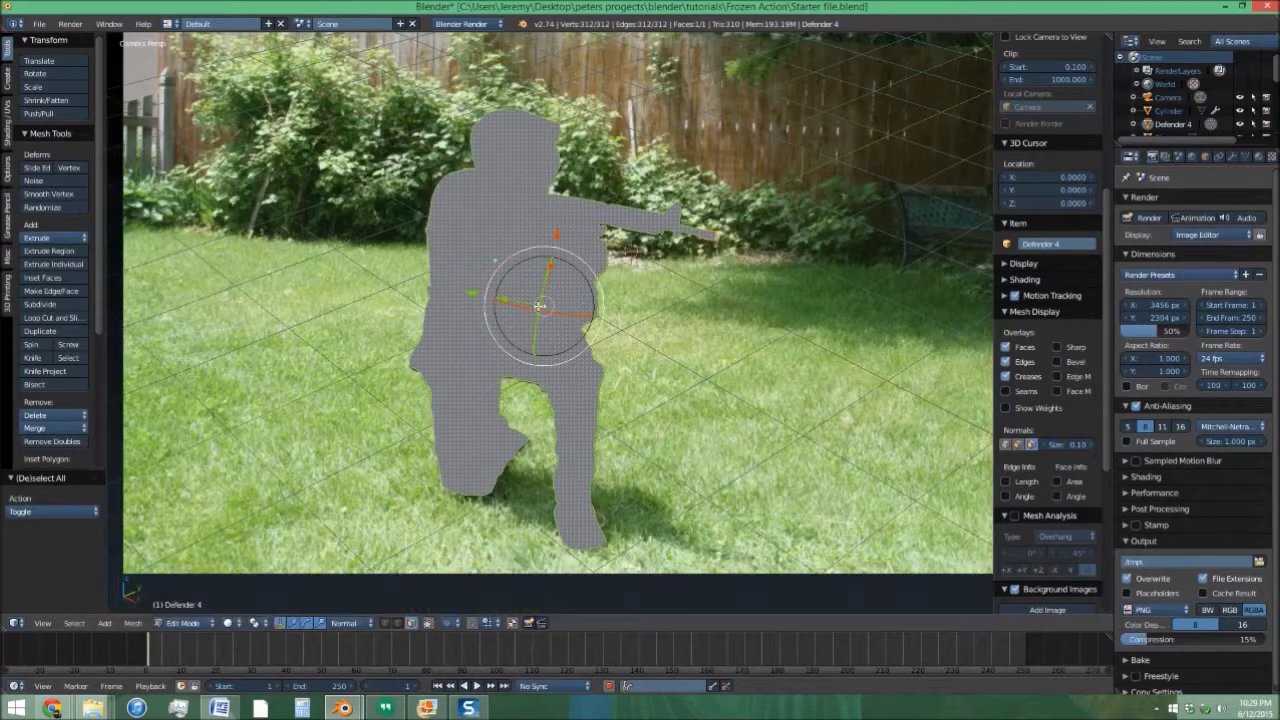
scroll(535, 312, "up", 1)
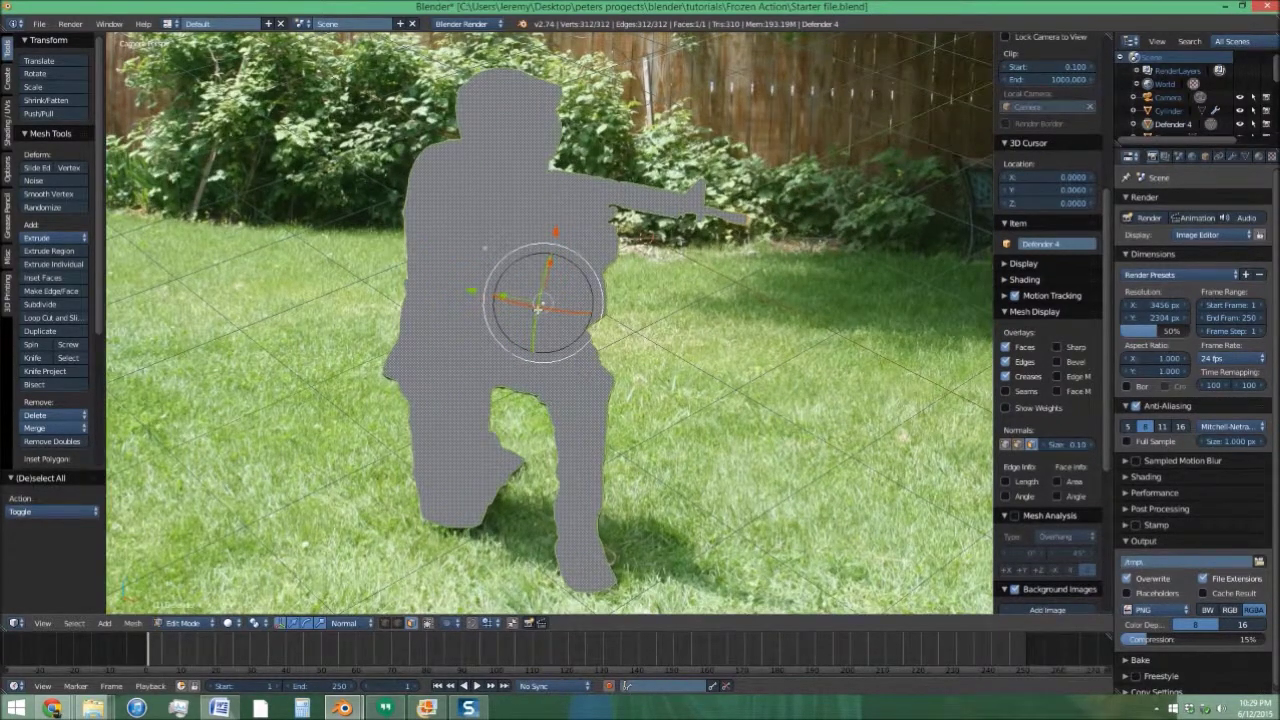
scroll(538, 309, "down", 2)
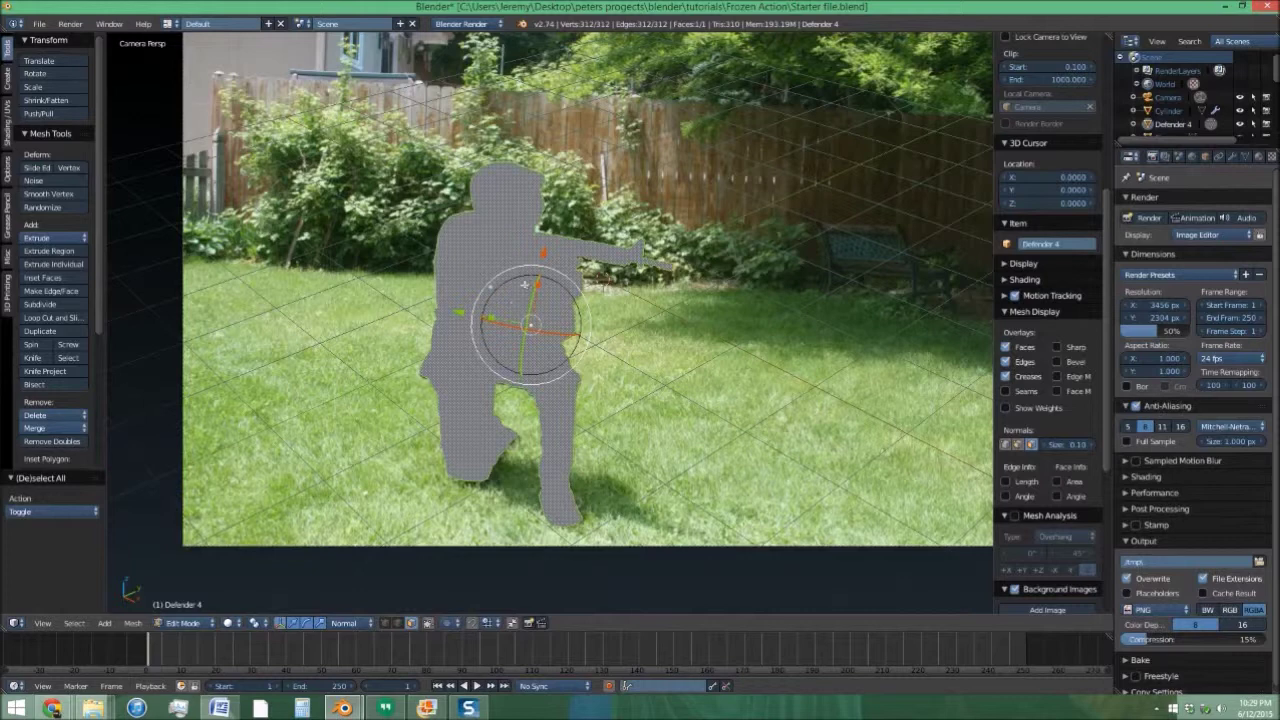
scroll(524, 284, "up", 1)
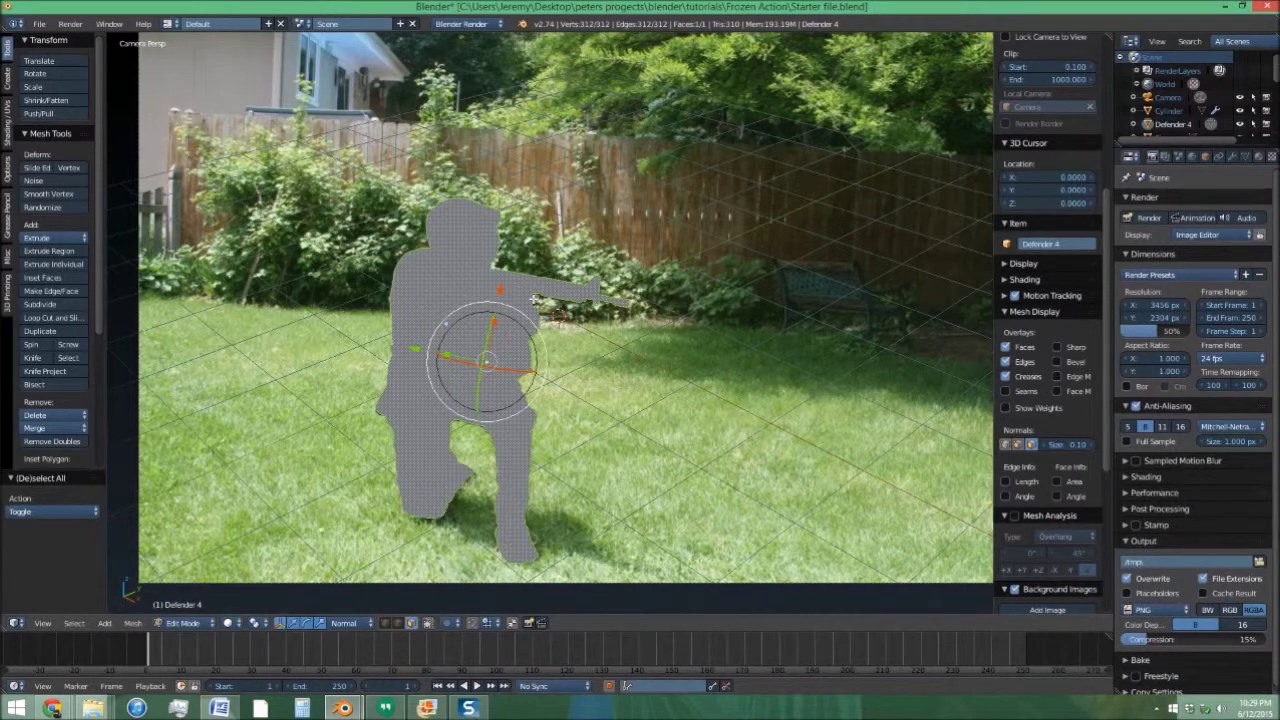
key("u")
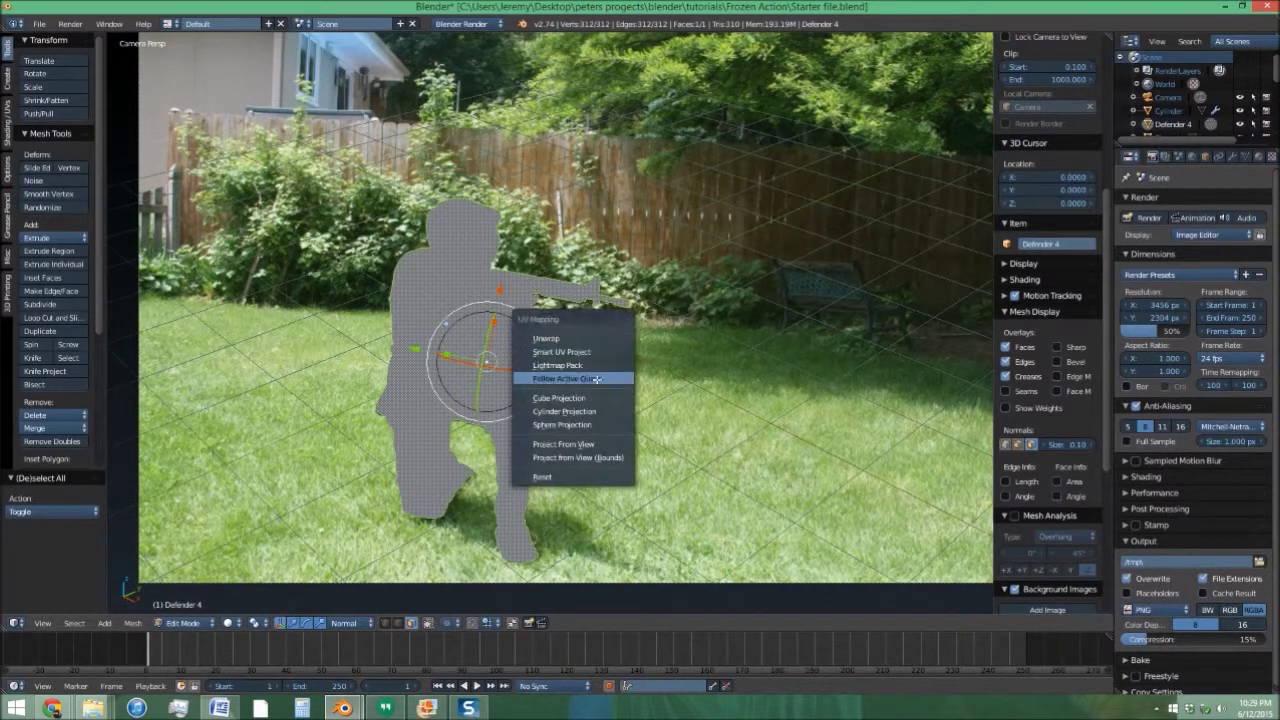
left_click(597, 438)
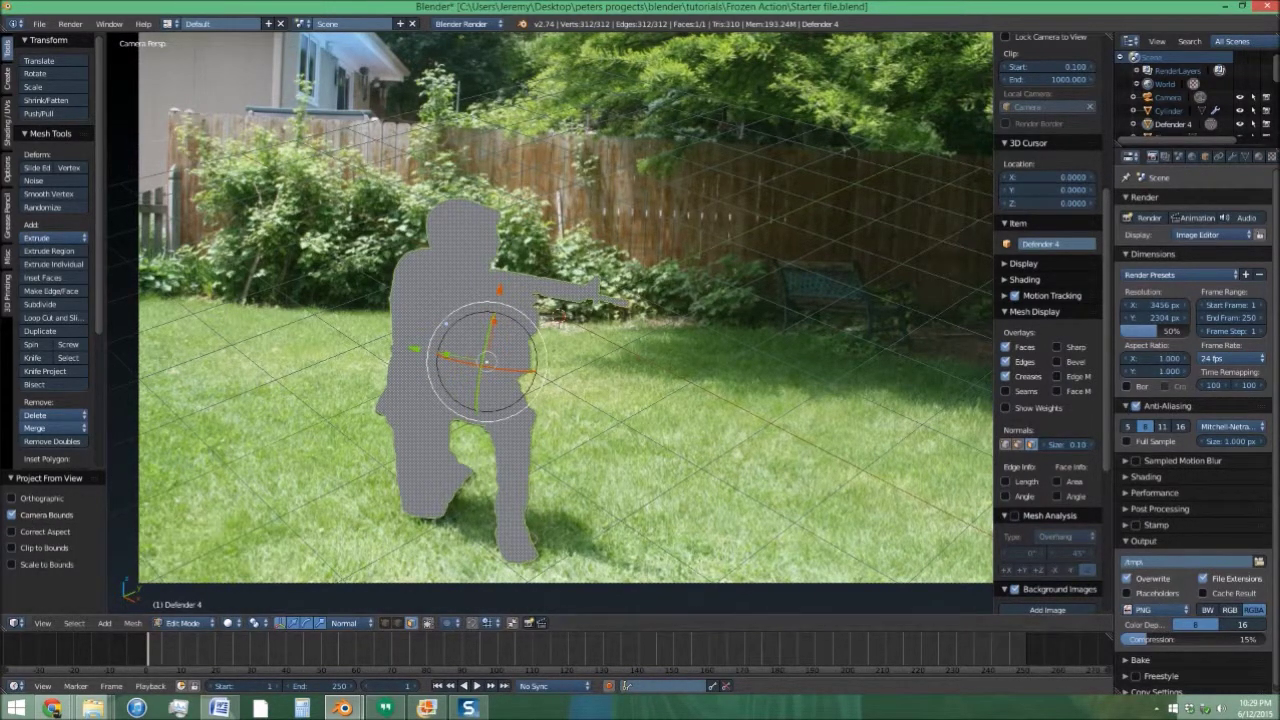
Add a new material to the silhouette and make it shadeless.
left_click(1258, 157)
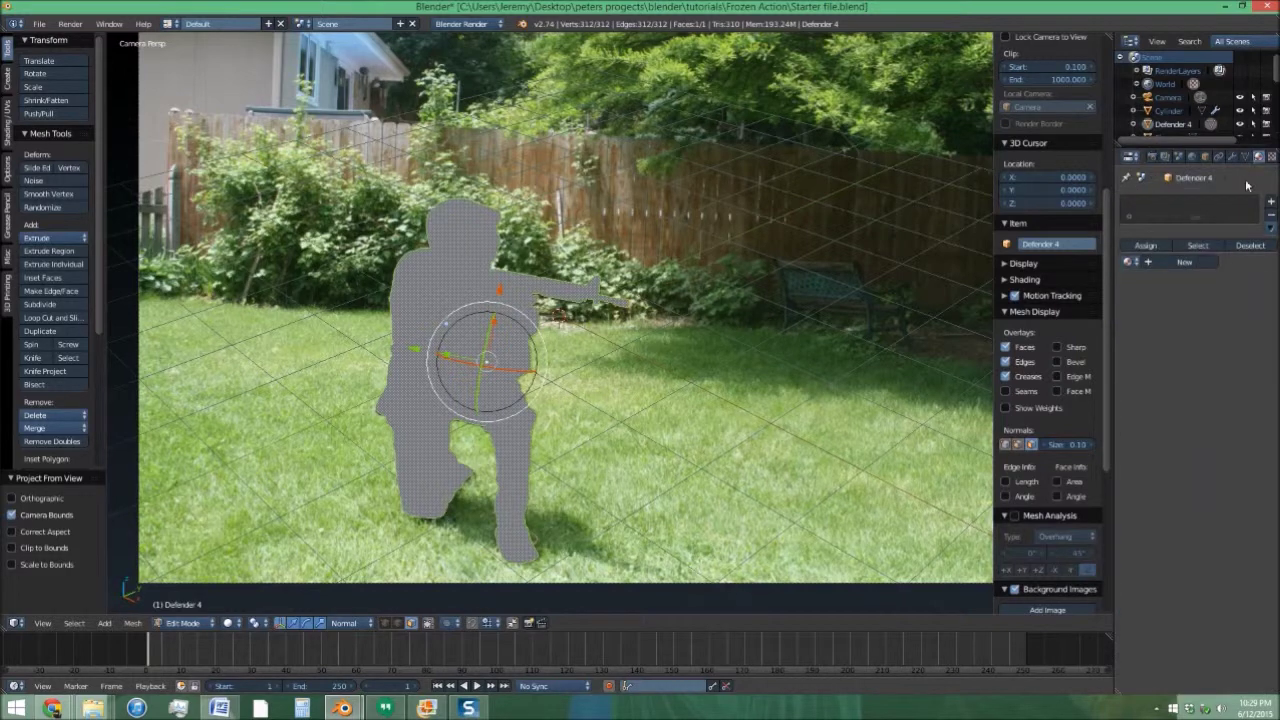
left_click(1194, 263)
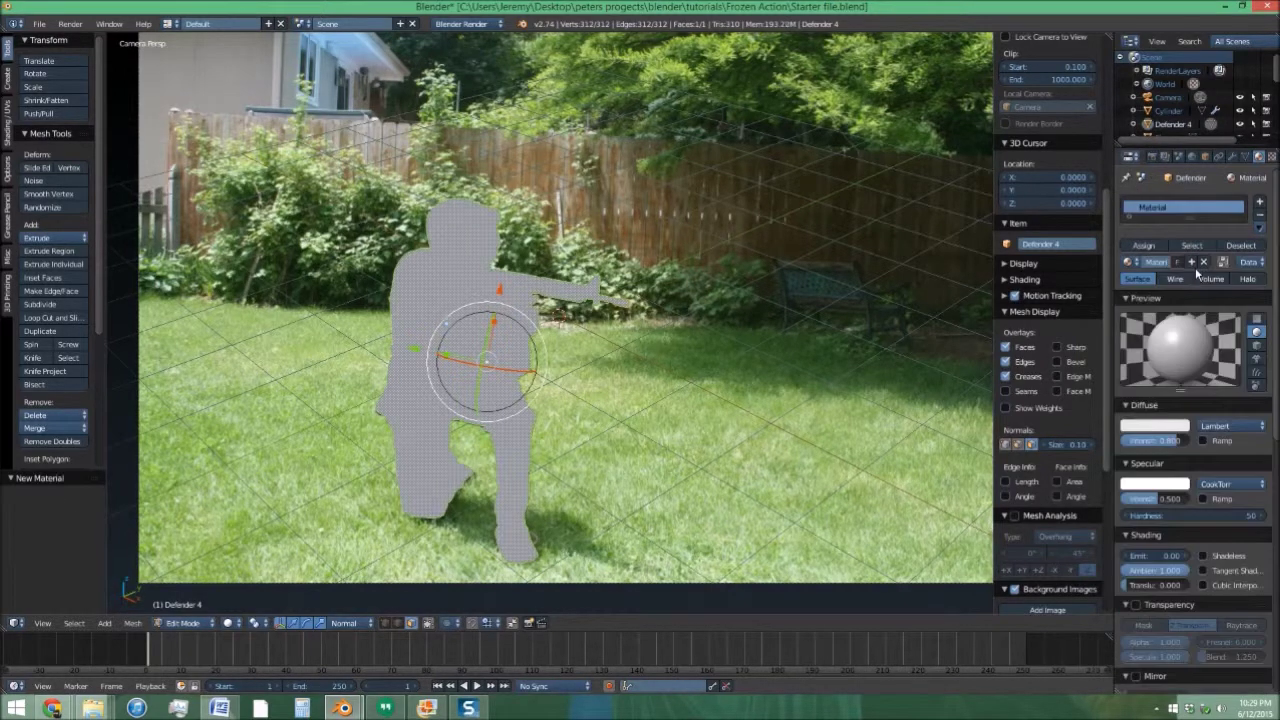
left_click(1222, 557)
Add a new image texture to the material using the already loaded photo IMG_5009.JPG.
left_click(1271, 157)
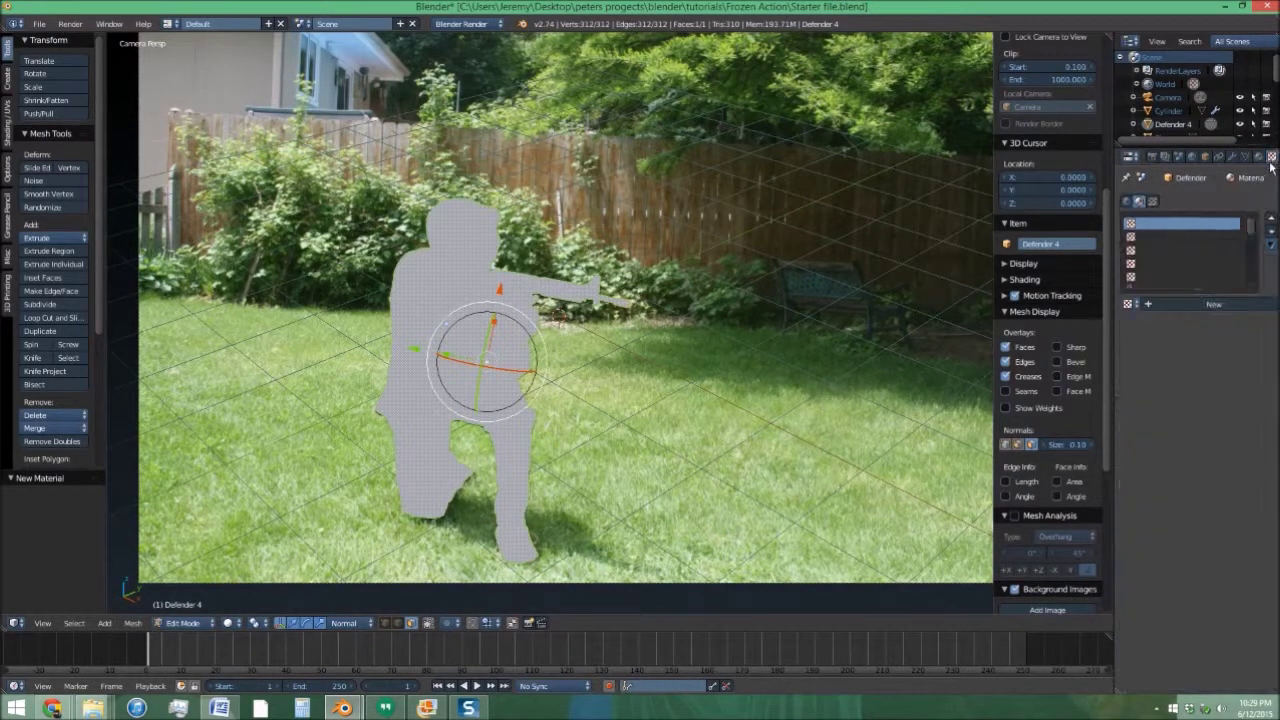
left_click(1221, 304)
scroll(1192, 596, "down", 3)
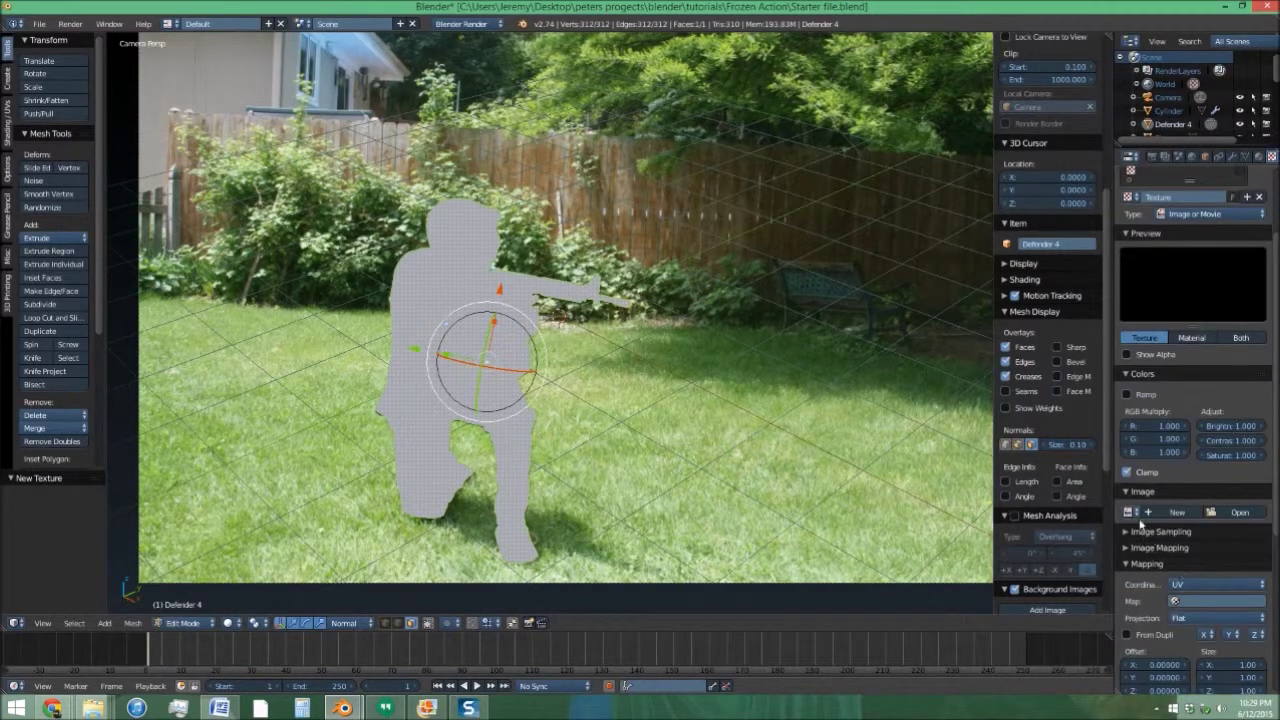
left_click(1129, 512)
type("IMG_5009.JPG")
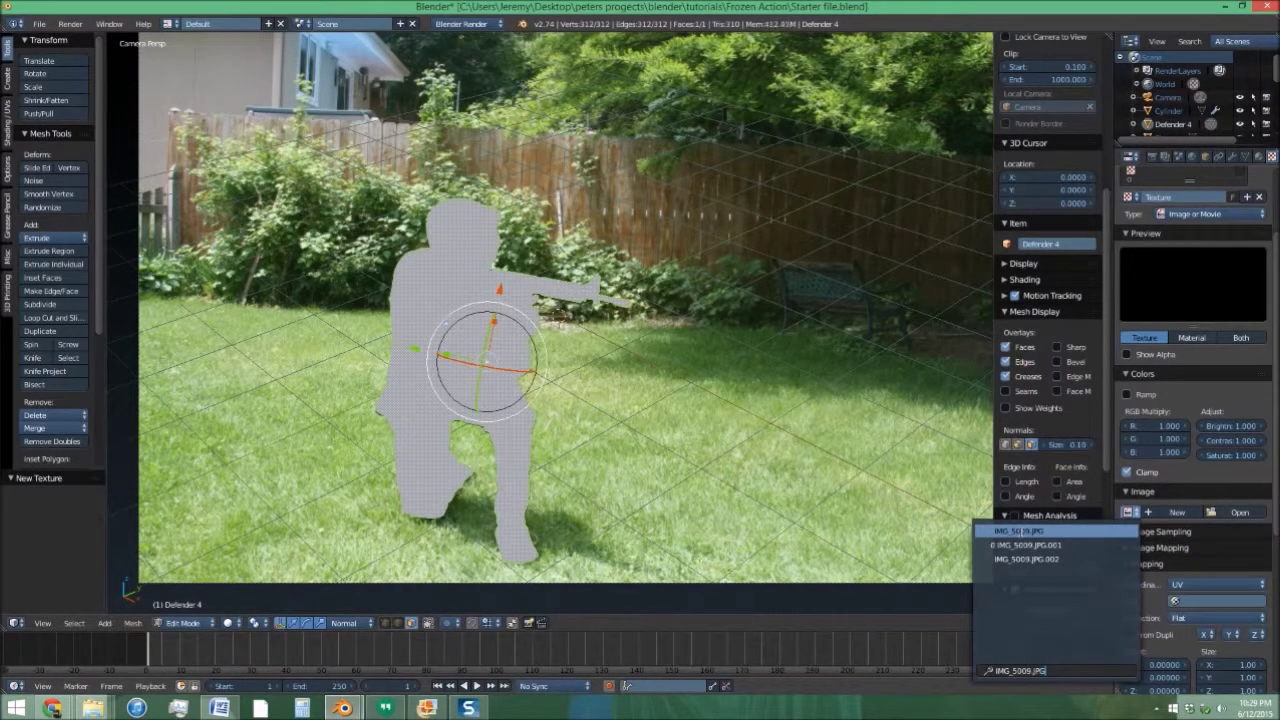
left_click(1020, 532)
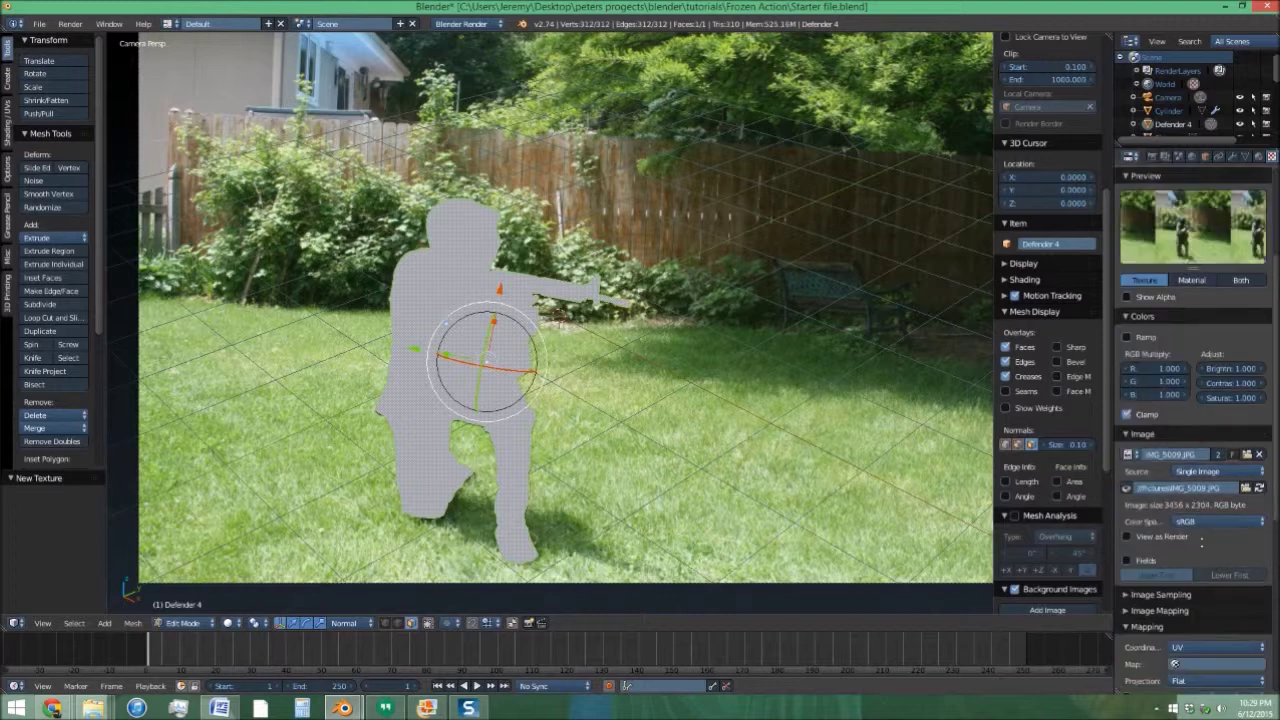
Set the texture's UV coordinates to use the UVMap layer.
scroll(1208, 618, "down", 2)
scroll(1203, 493, "down", 2)
left_click(1210, 577)
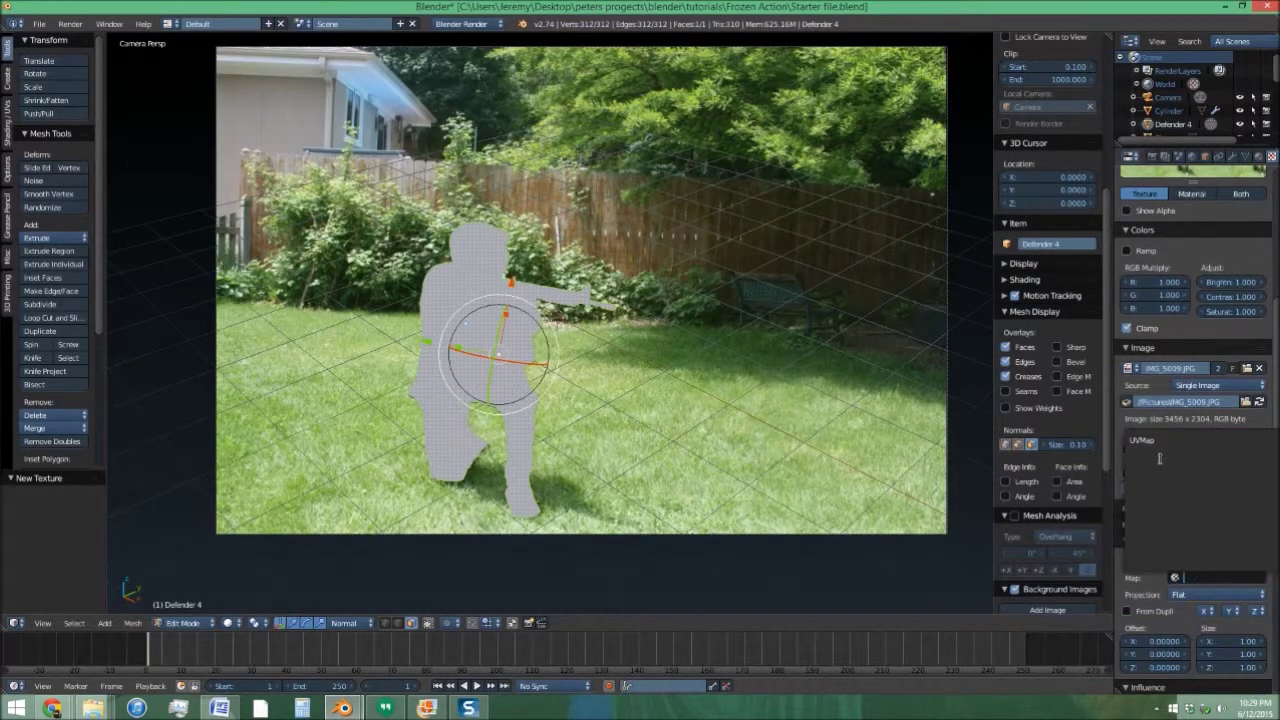
left_click(1142, 445)
Switch the viewport shading to Material and return the silhouette to Object Mode.
left_click(228, 622)
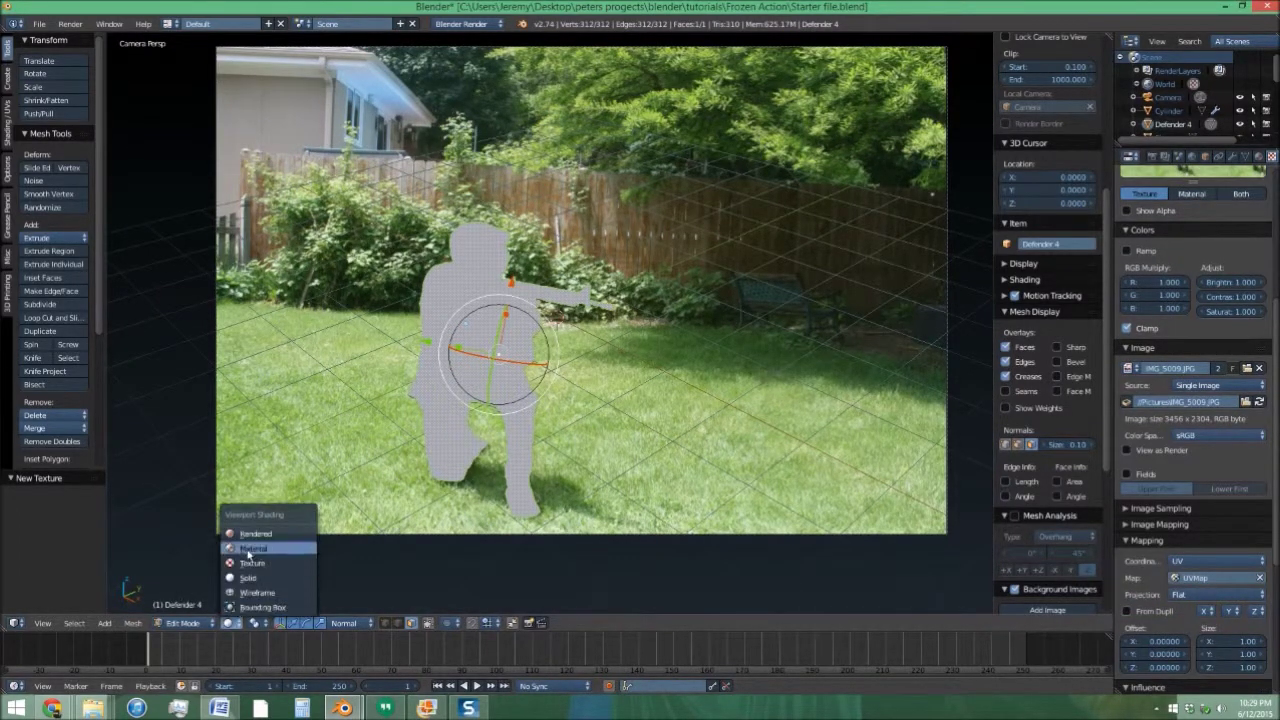
left_click(250, 548)
key("Tab")
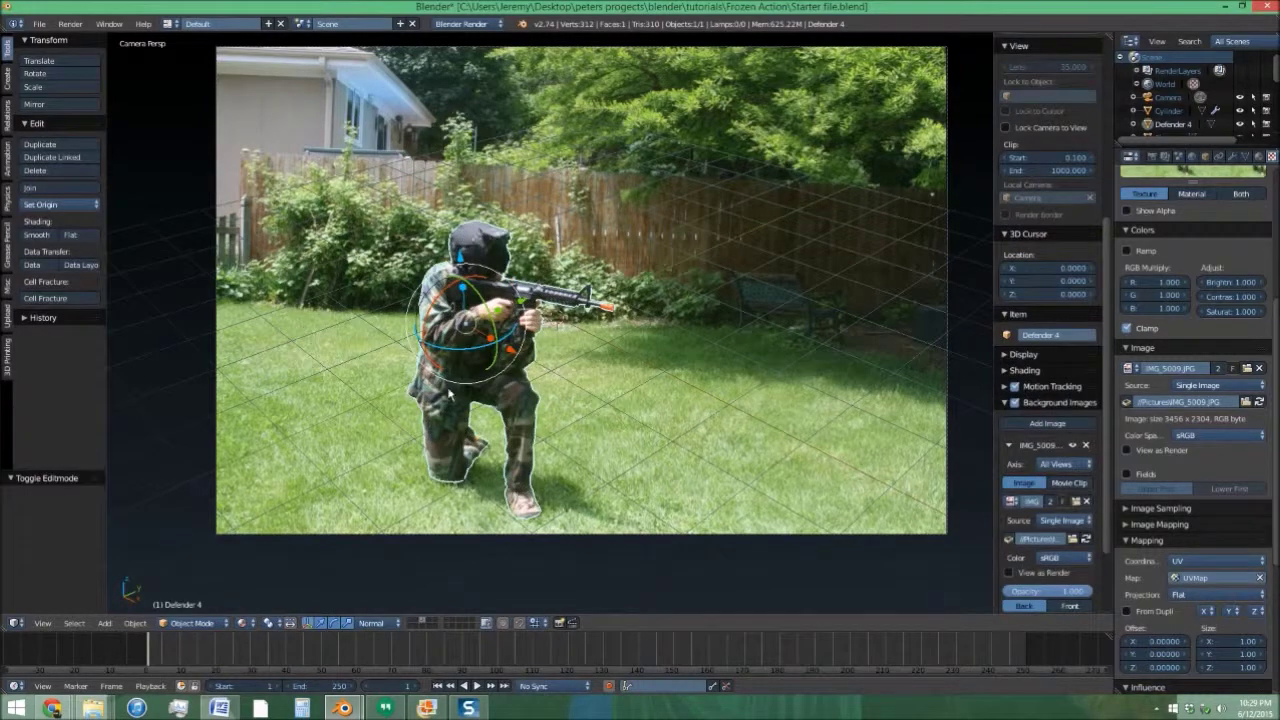
Move the textured kneeling soldier cutout sideways in the camera view, clear of the original figure in the photo.
middle_click_drag(482, 456, 437, 478, "shift")
key("shift+d")
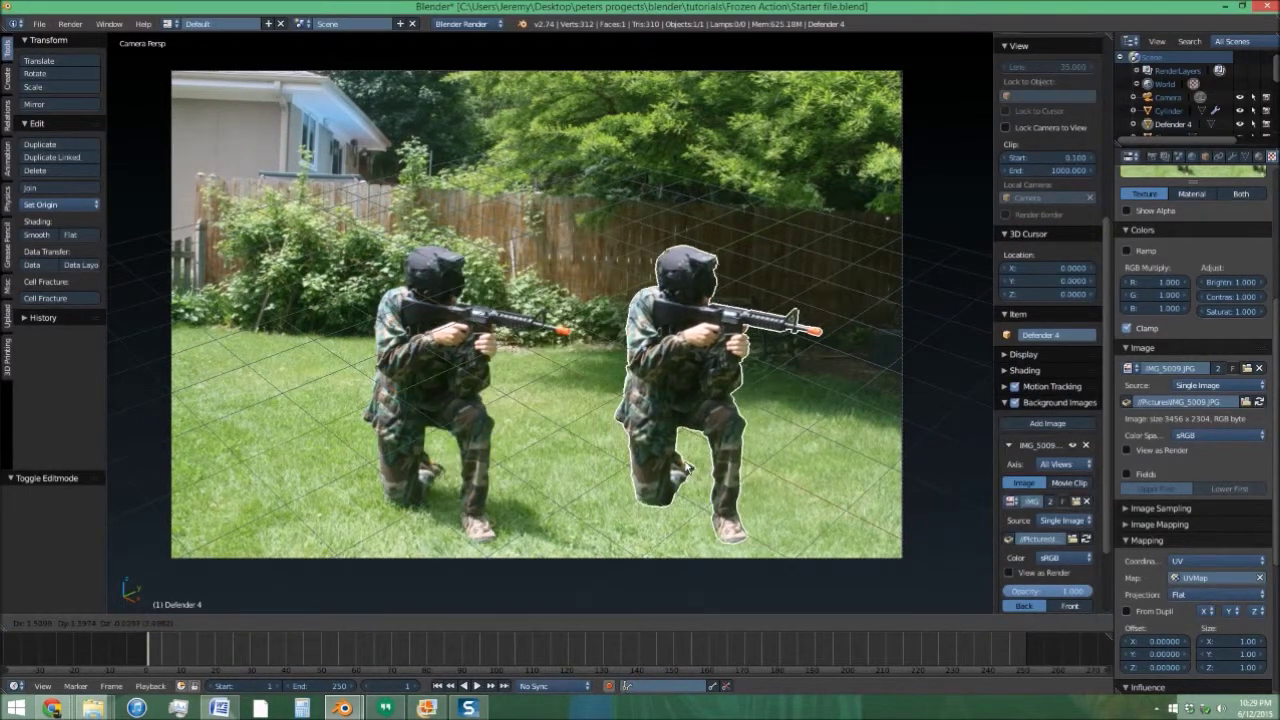
left_click(671, 468)
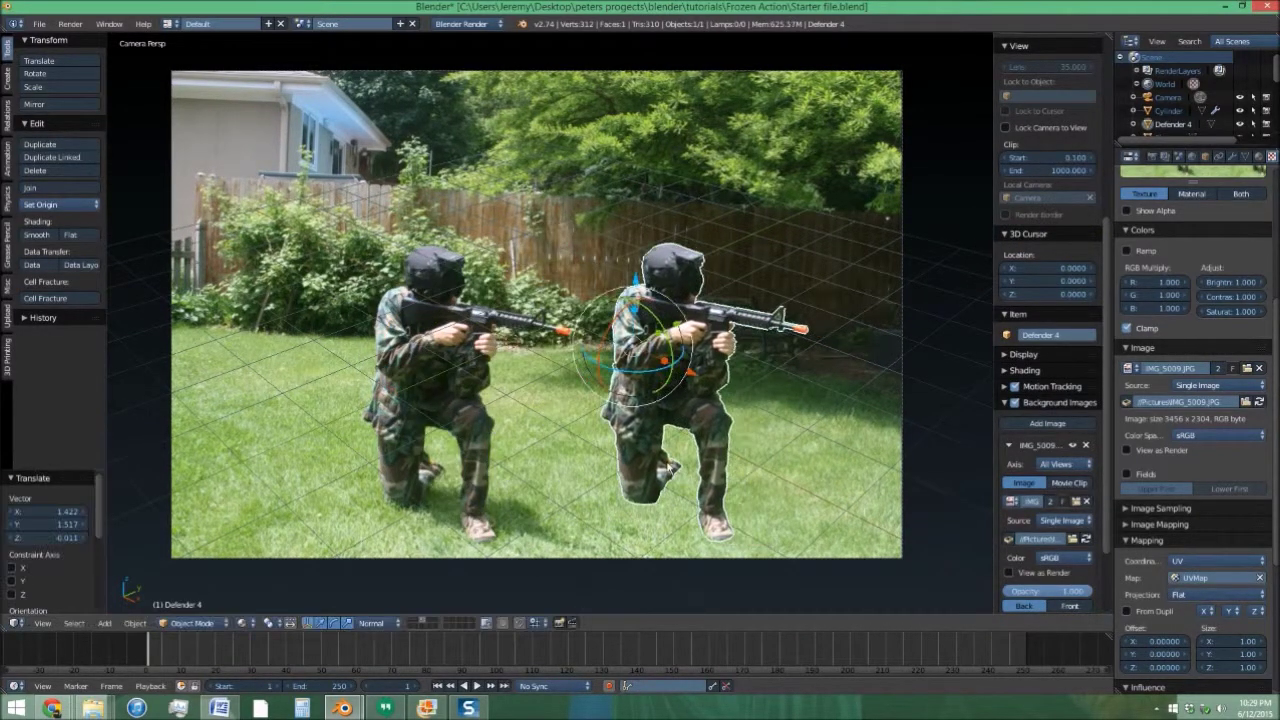
key("g")
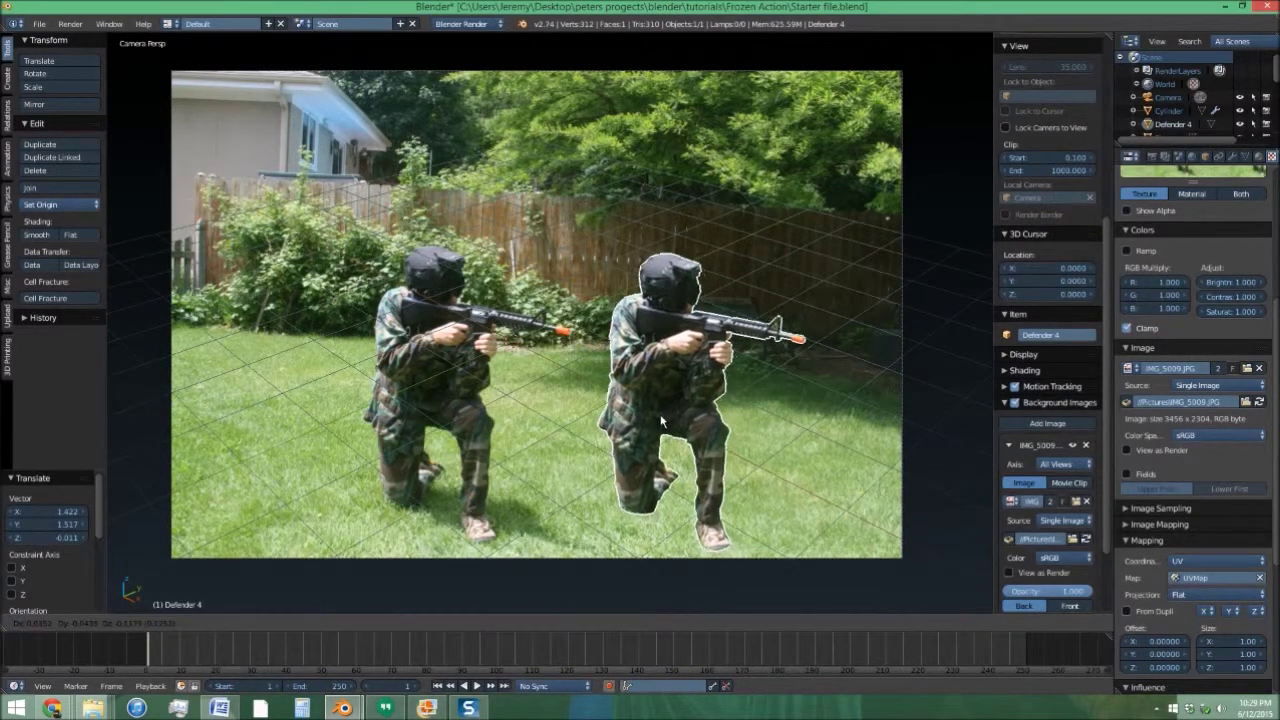
left_click(660, 414)
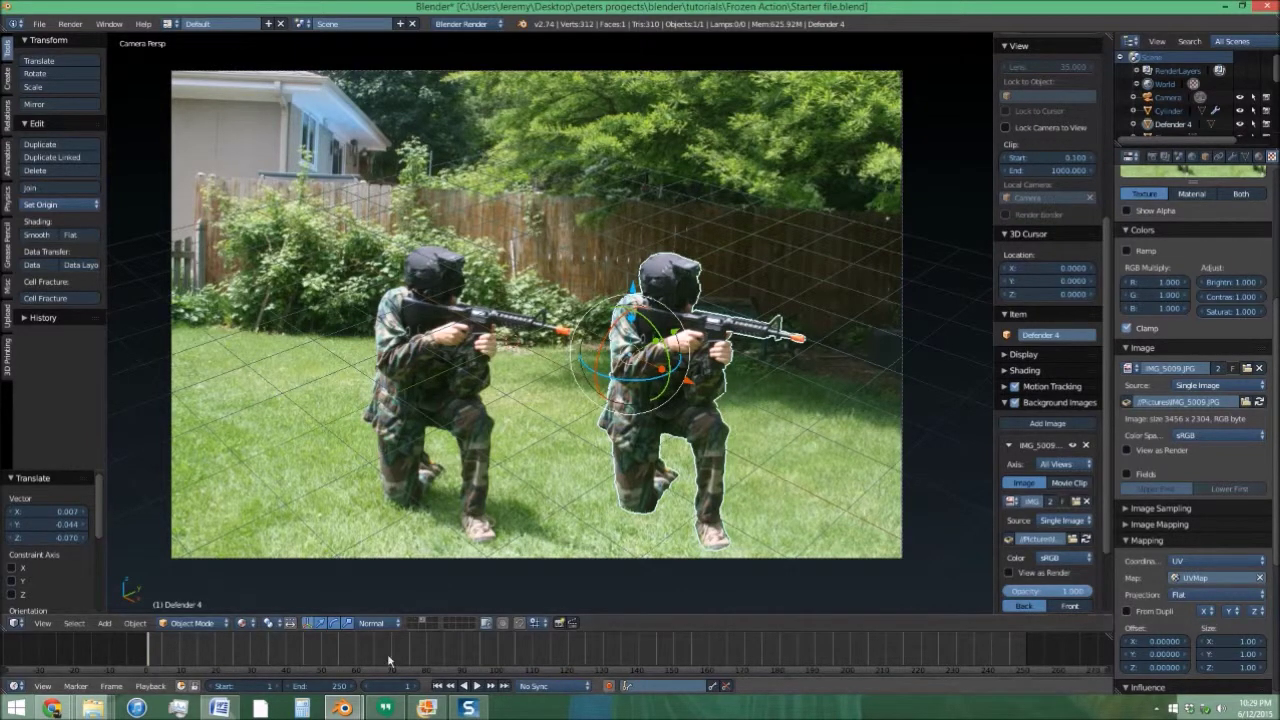
Switch to the file "mid file all objects included.blend" and show its layer 2 cutouts with Material viewport shading.
mouse_move(360, 707)
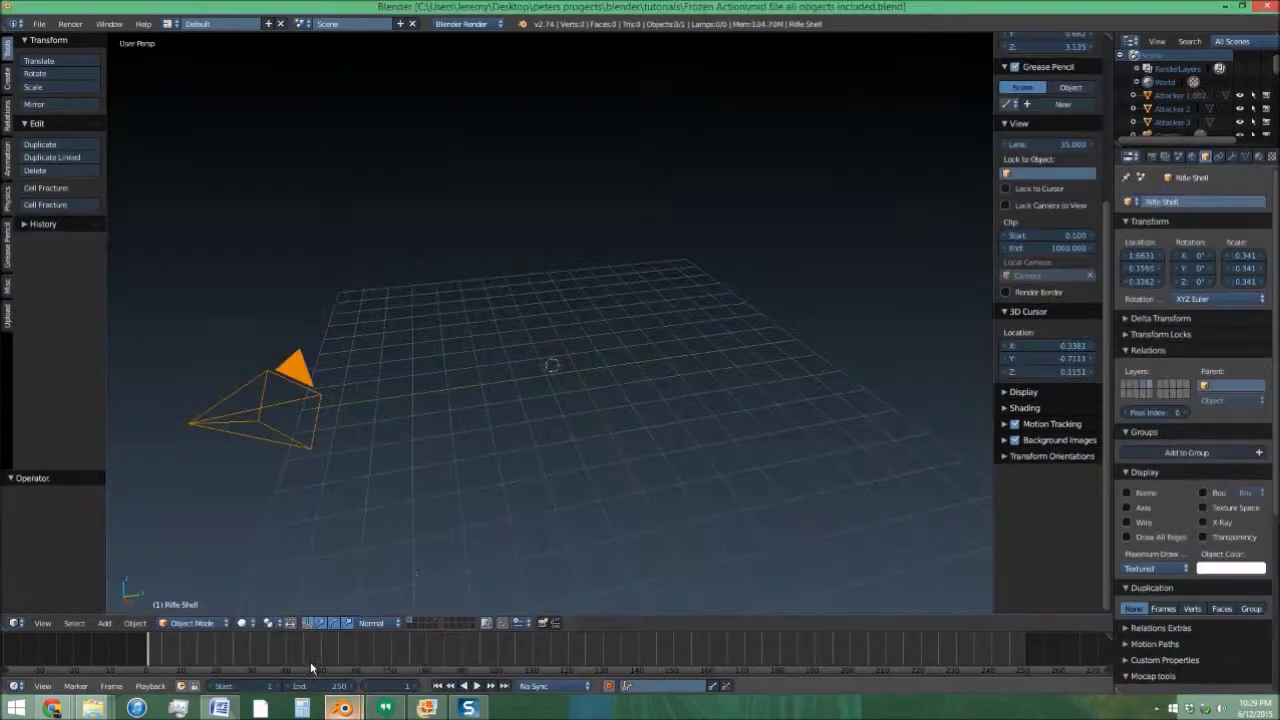
left_click(268, 640)
key("2")
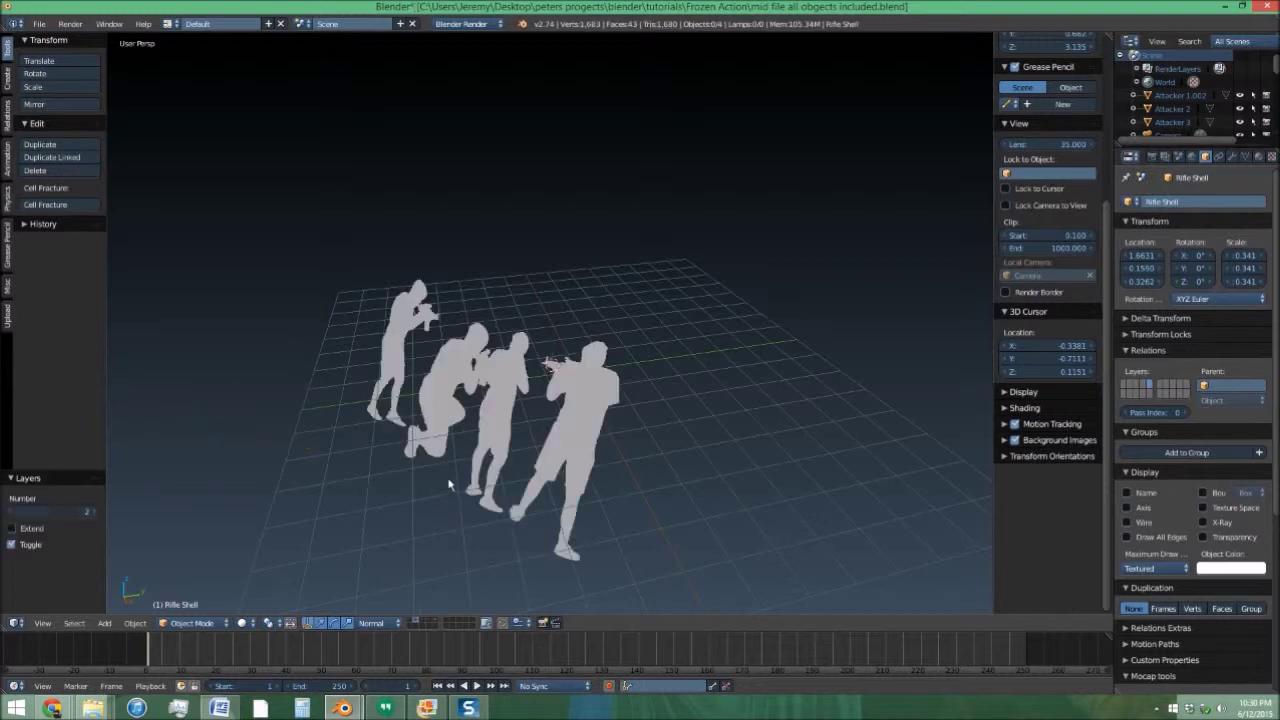
left_click(243, 623)
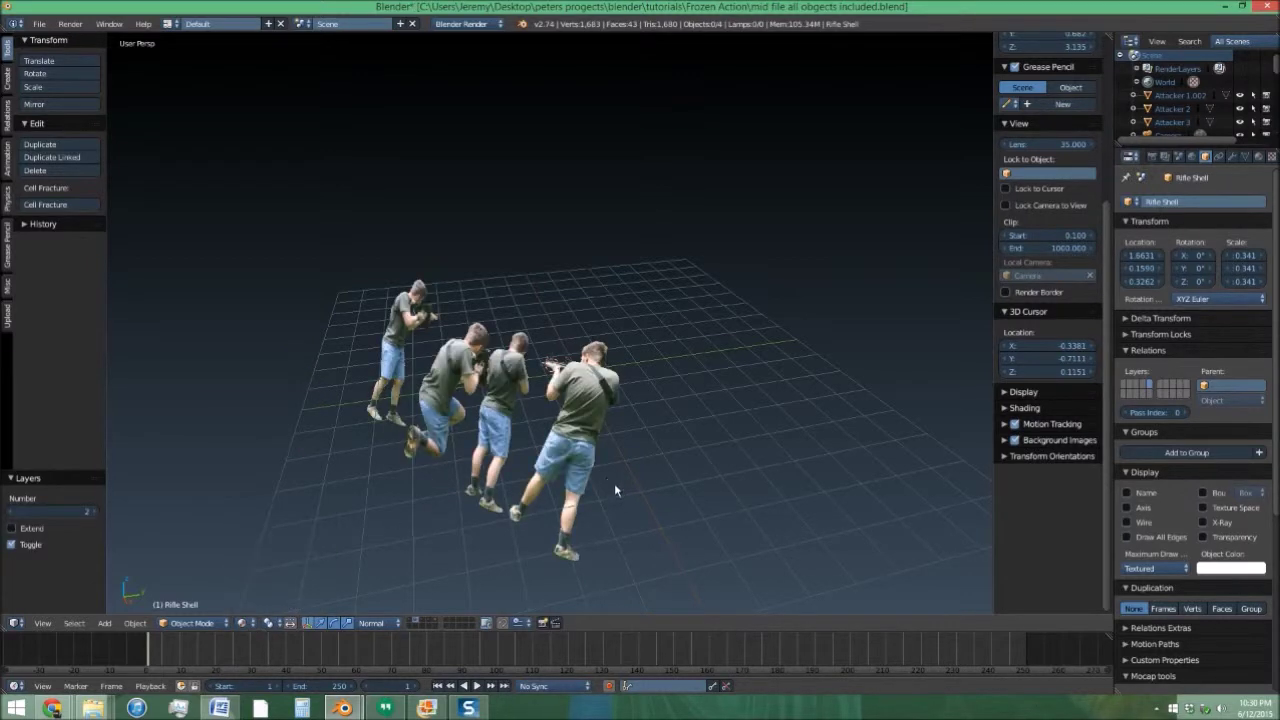
middle_click_drag(614, 483, 620, 452)
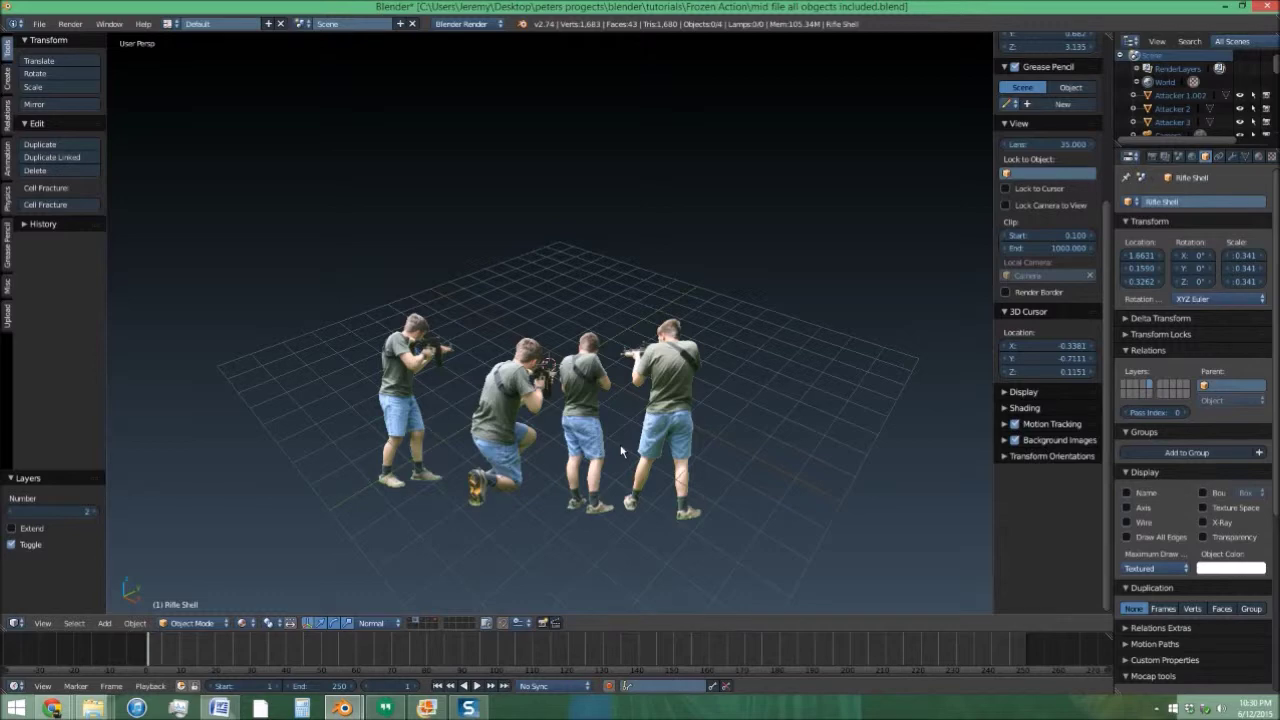
Compare the attacker cutouts on layer 2 with the defender cutouts on layer 3.
key("3")
key("2")
key("3")
key("2")
key("3")
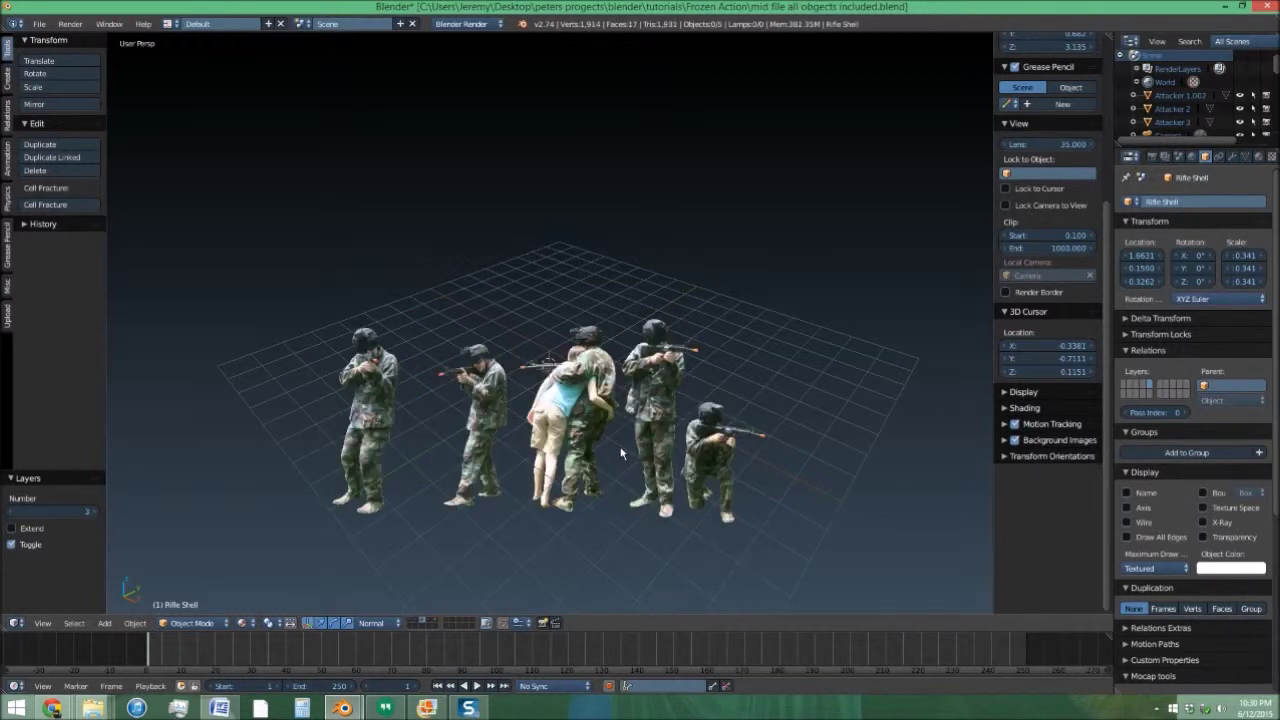
Change to Solid shading and view the extra 3D objects on layers 4 and 5.
key("alt+z")
key("4")
middle_click_drag(620, 449, 515, 433)
key("5")
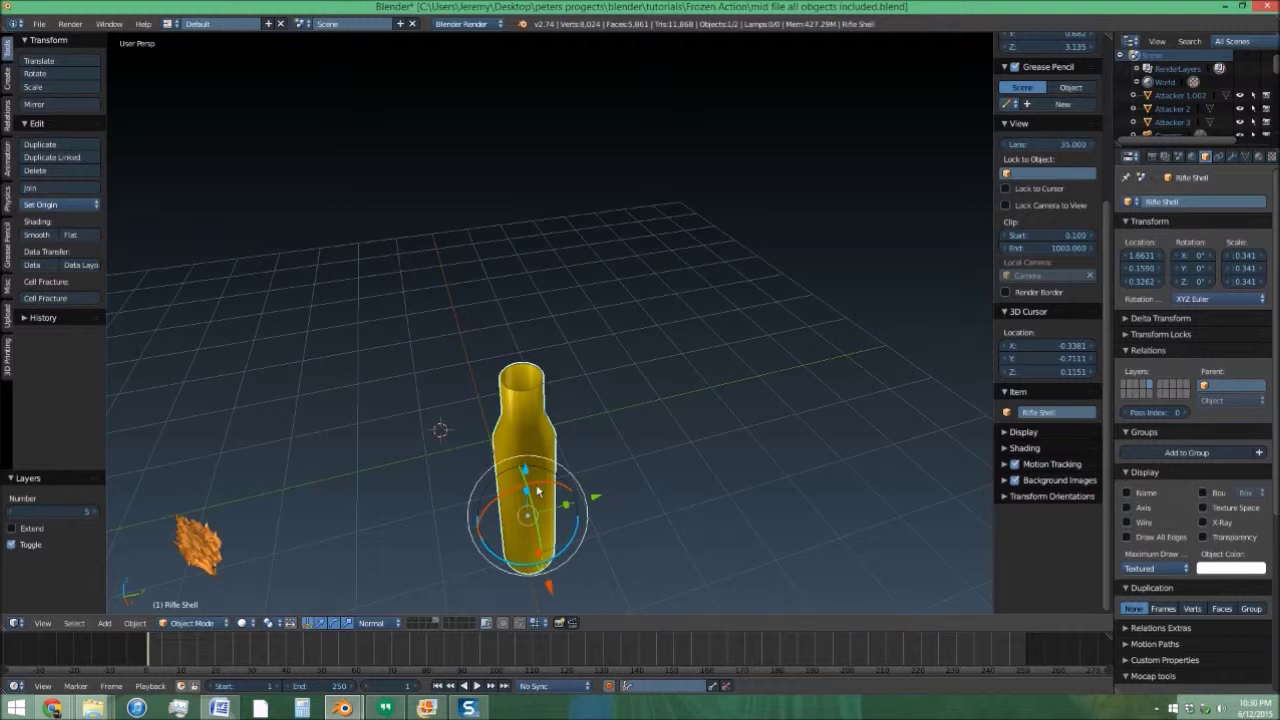
middle_click_drag(408, 513, 677, 316)
Show layer 4, select the blackhawk helicopter and examine it up close along with its surrounding lights.
key("4")
right_click(687, 284)
key("KP_Decimal")
middle_click_drag(583, 300, 451, 362)
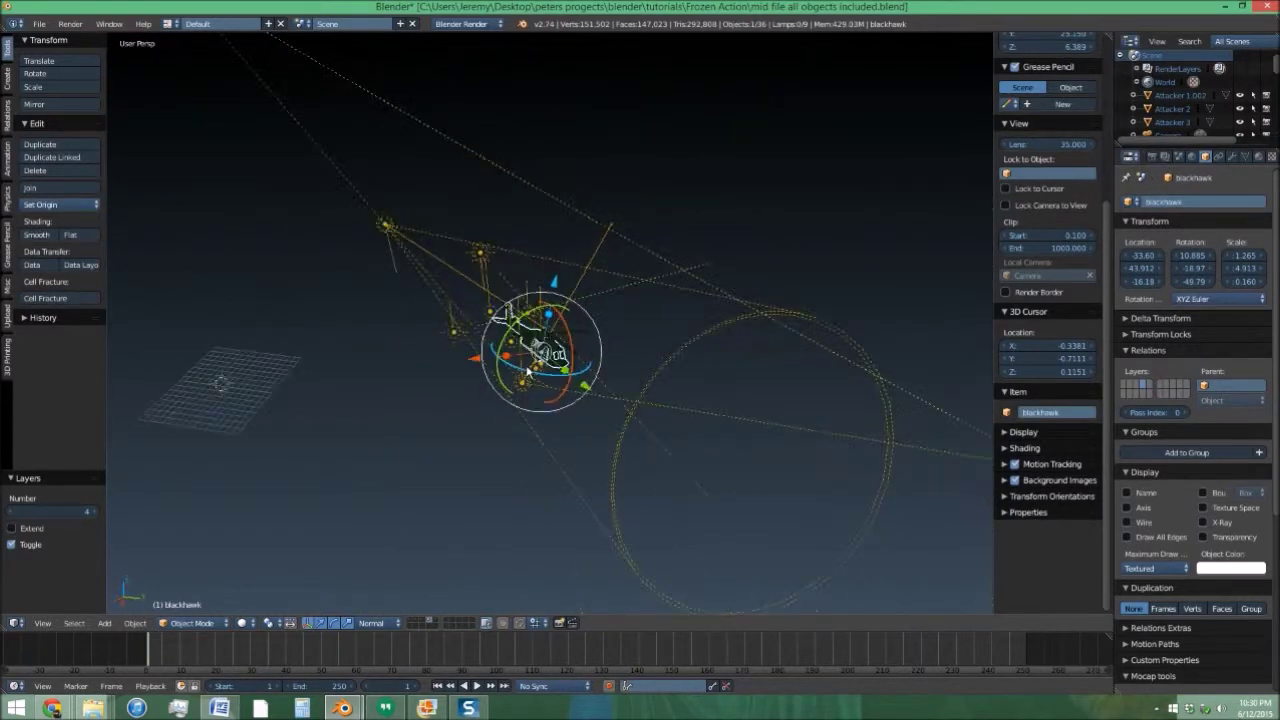
scroll(451, 362, "up", 10)
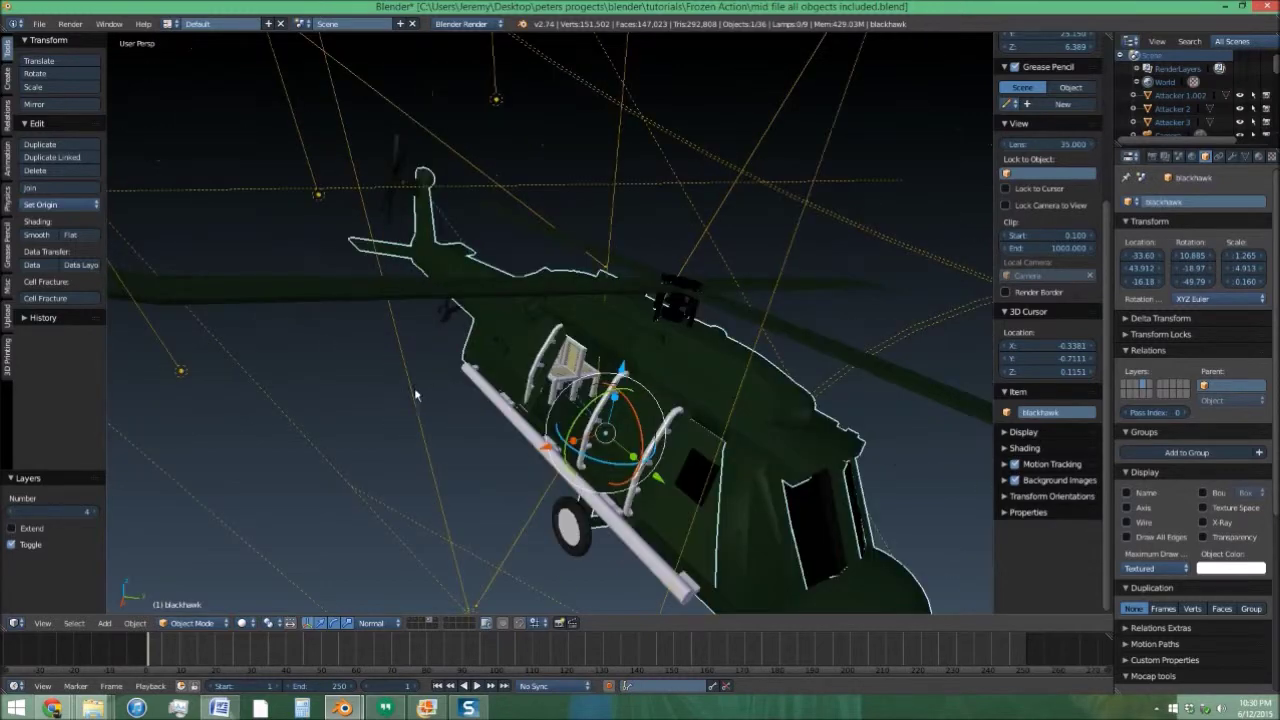
scroll(416, 396, "down", 8)
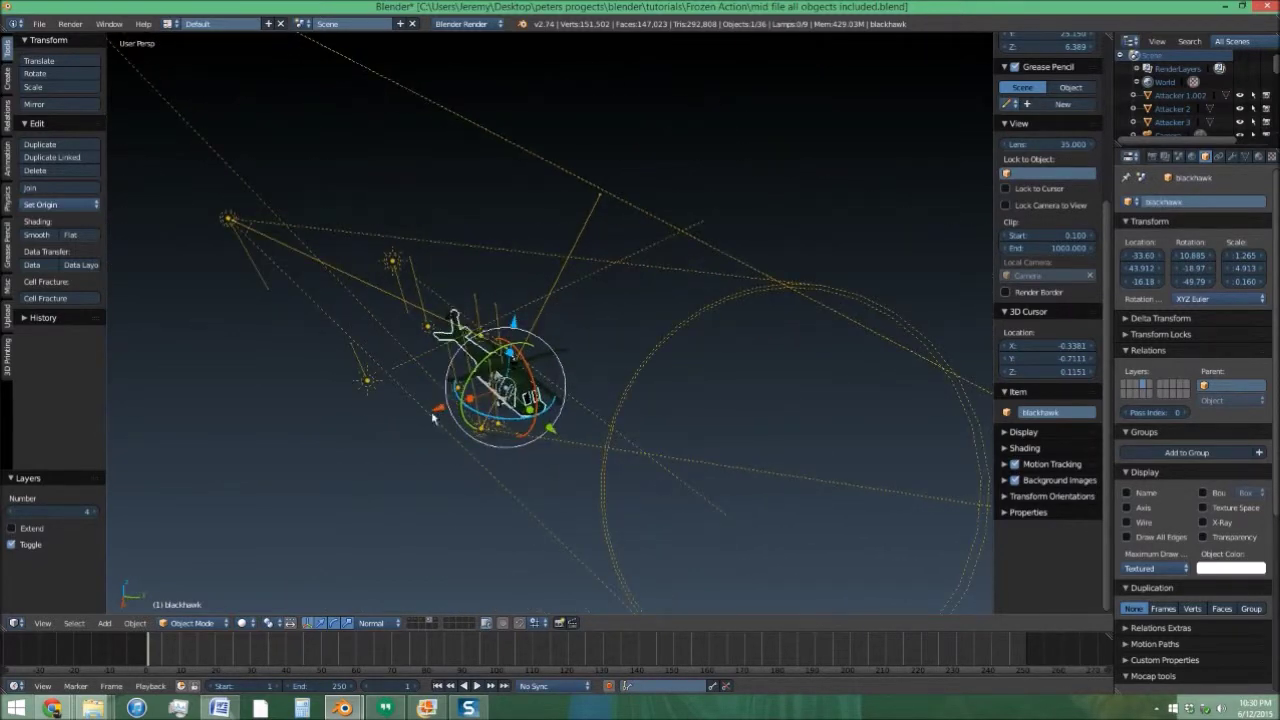
middle_click_drag(433, 418, 452, 323)
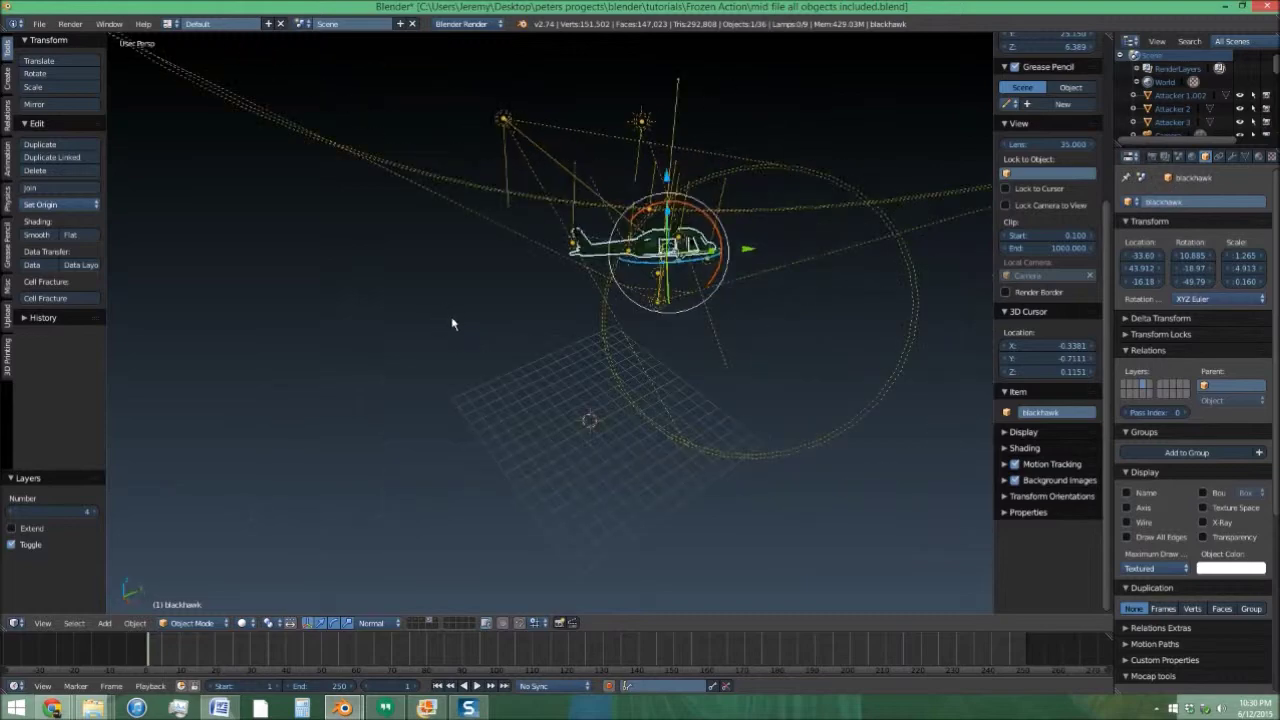
Show layer 5 and inspect the rifle shell, including the embossed lettering on its base.
key("5")
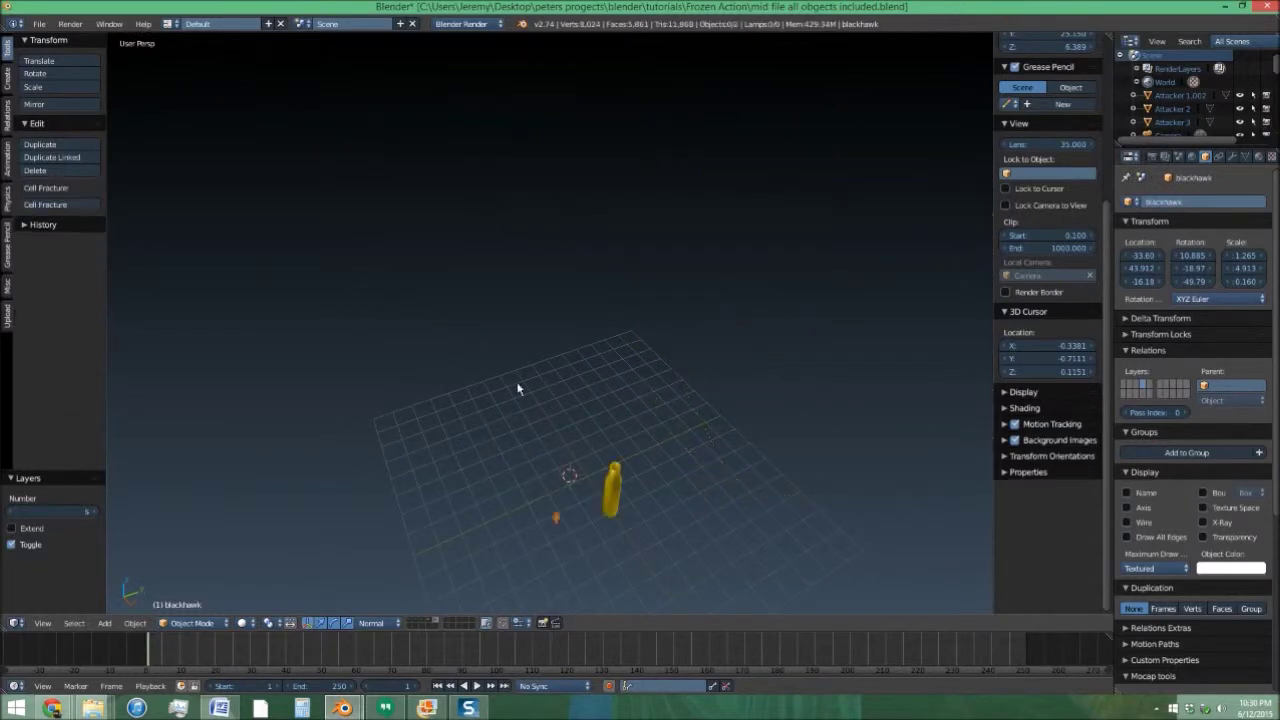
right_click(556, 512)
middle_click_drag(600, 463, 563, 214)
scroll(598, 452, "up", 5)
scroll(563, 214, "up", 3)
middle_click_drag(533, 326, 569, 368)
scroll(569, 368, "up", 3)
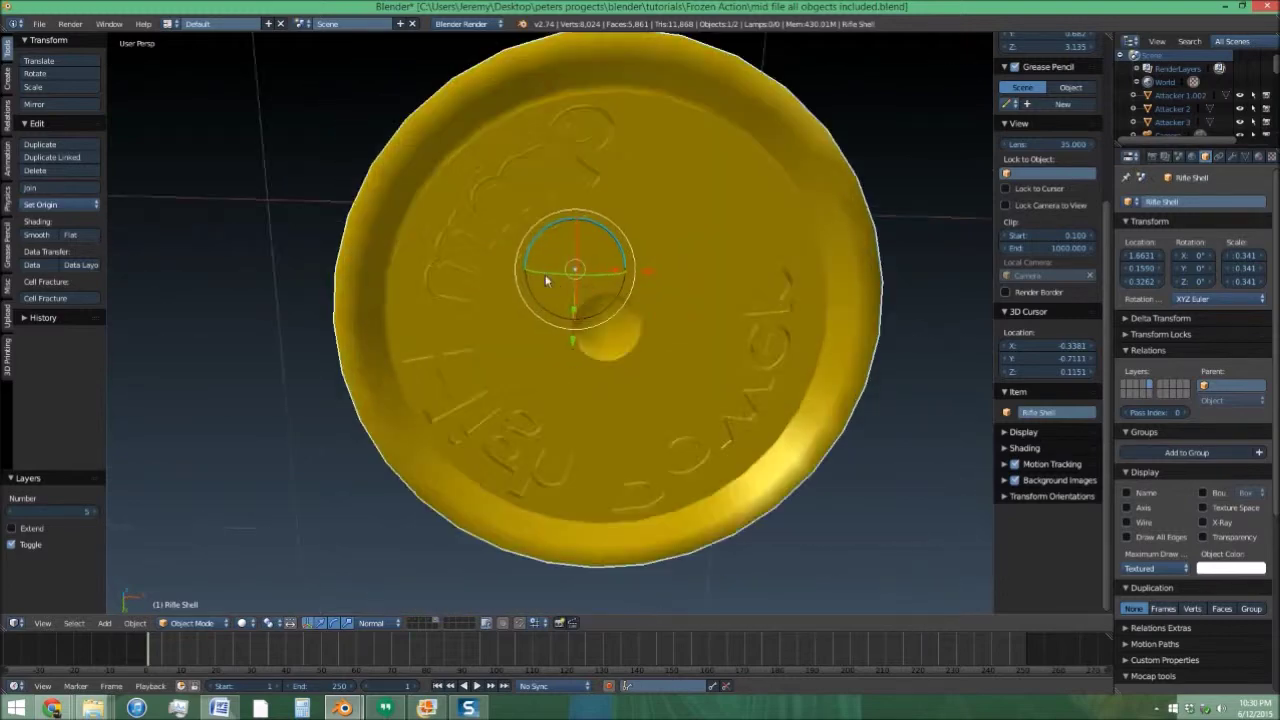
middle_click_drag(545, 274, 560, 280)
scroll(636, 315, "down", 5)
Select the orange spiky Cylinder object beside the shell, frame it and view it from several angles.
middle_click_drag(636, 317, 808, 540)
right_click(745, 327)
key("KP_Decimal")
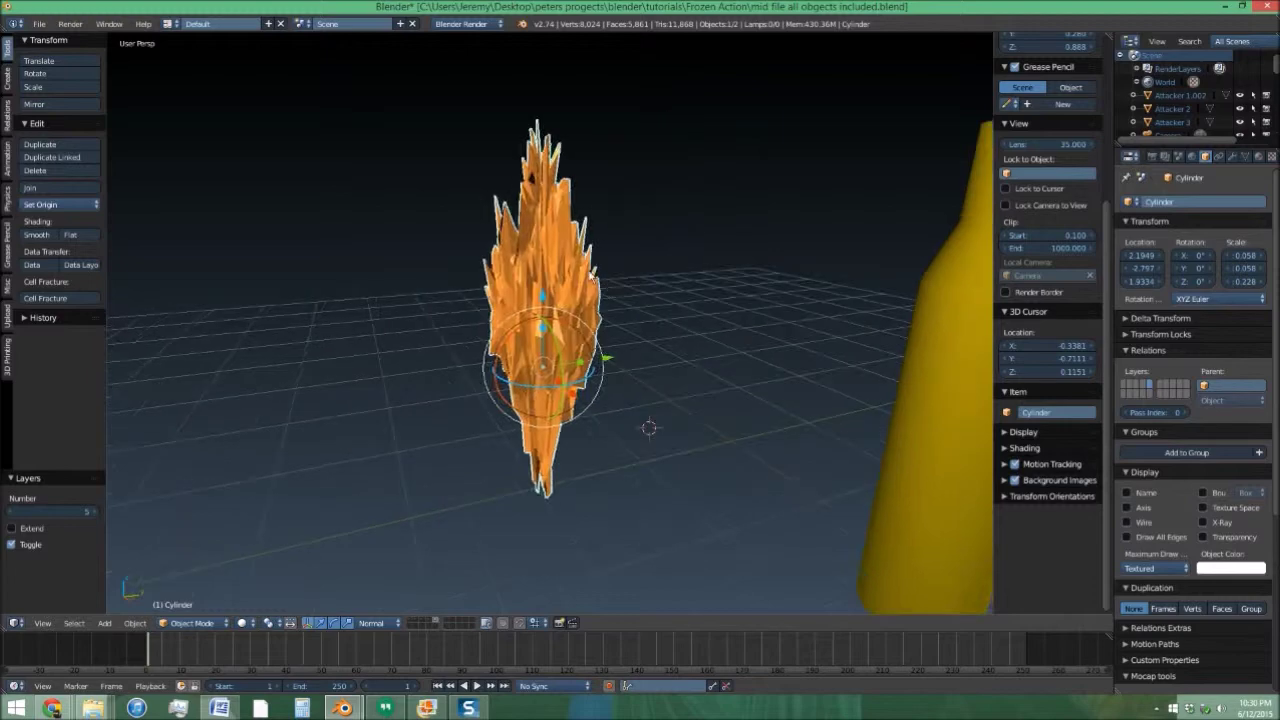
middle_click_drag(589, 271, 624, 285)
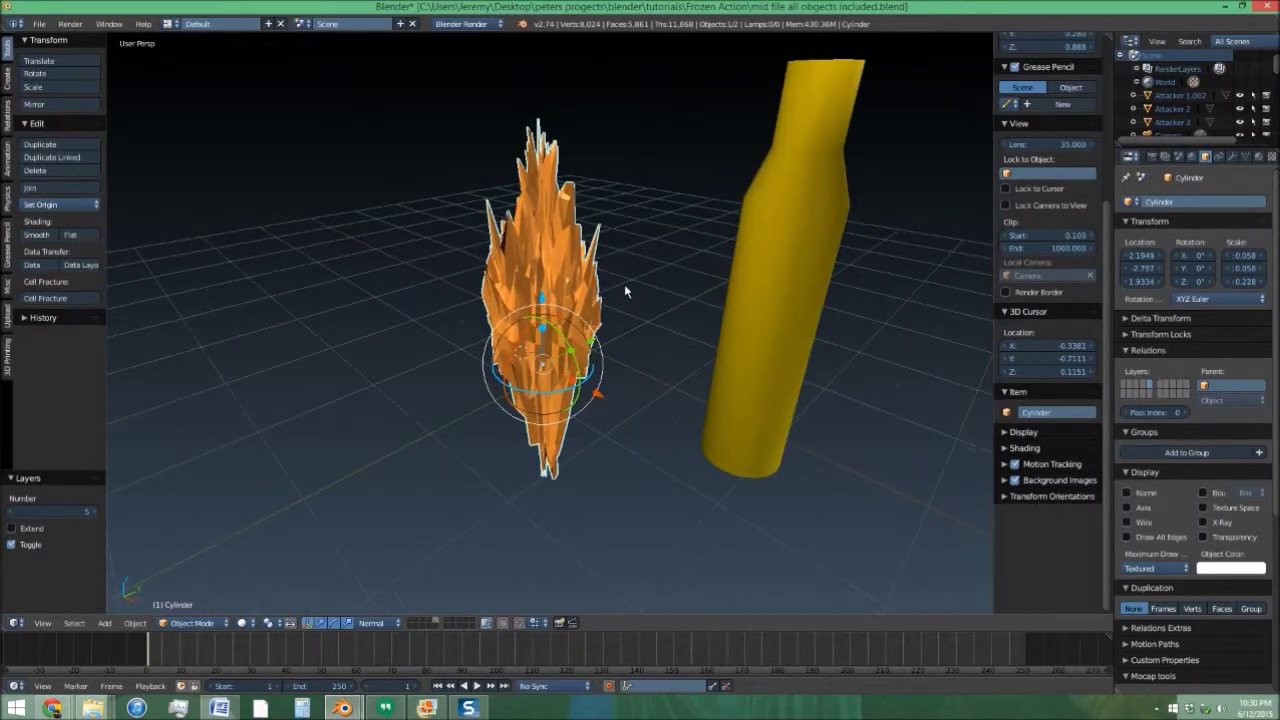
Display the attackers on layer 2 together with the defenders on layer 3, using Material viewport shading.
key("2")
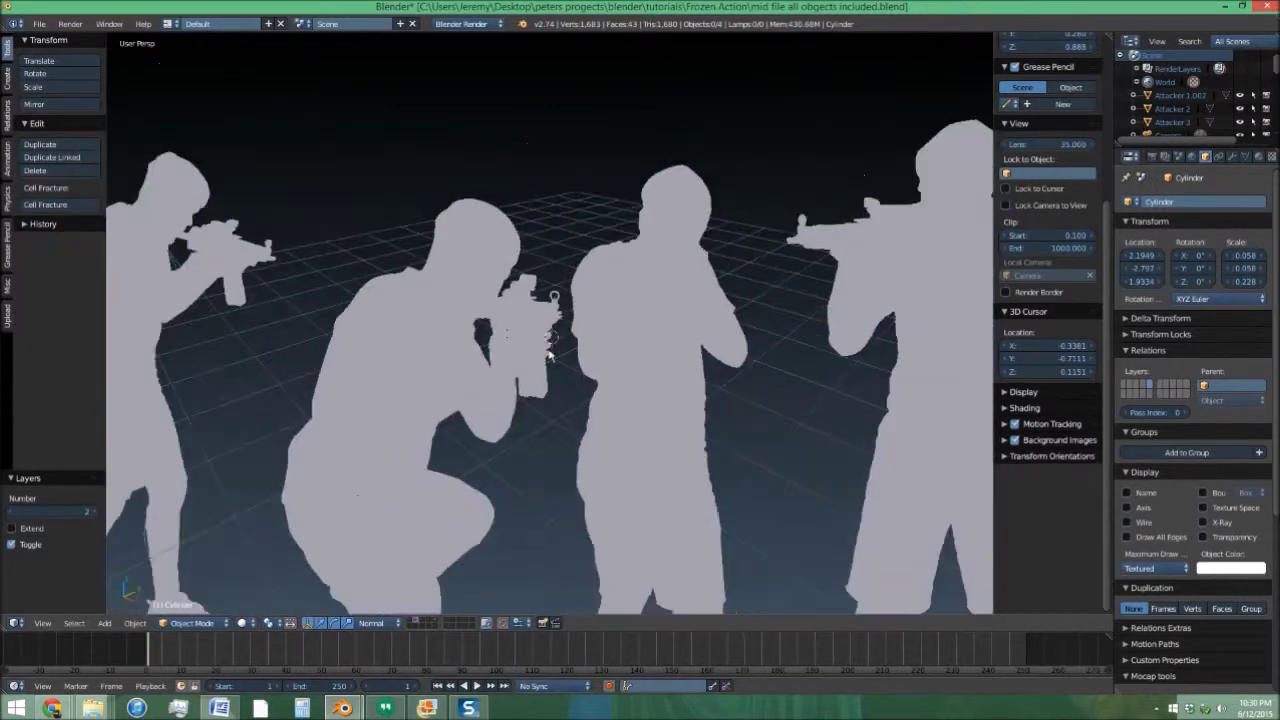
left_click(241, 623)
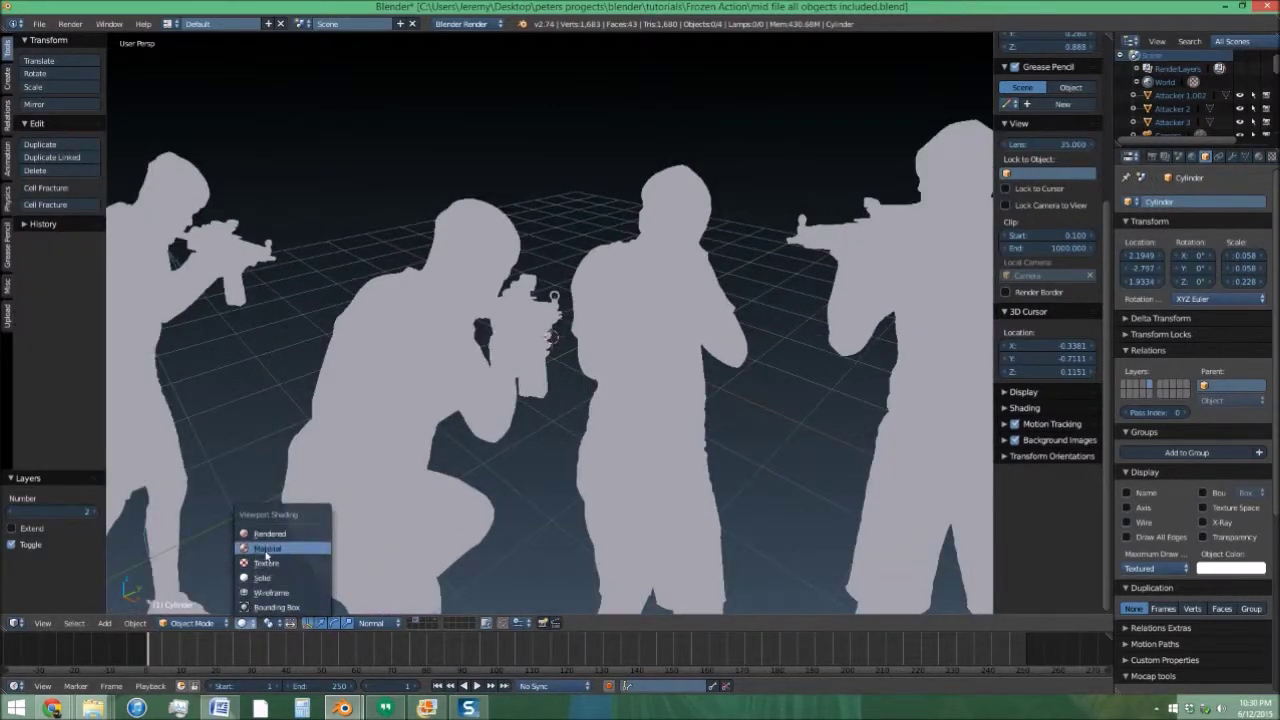
left_click(266, 550)
scroll(563, 450, "down", 3)
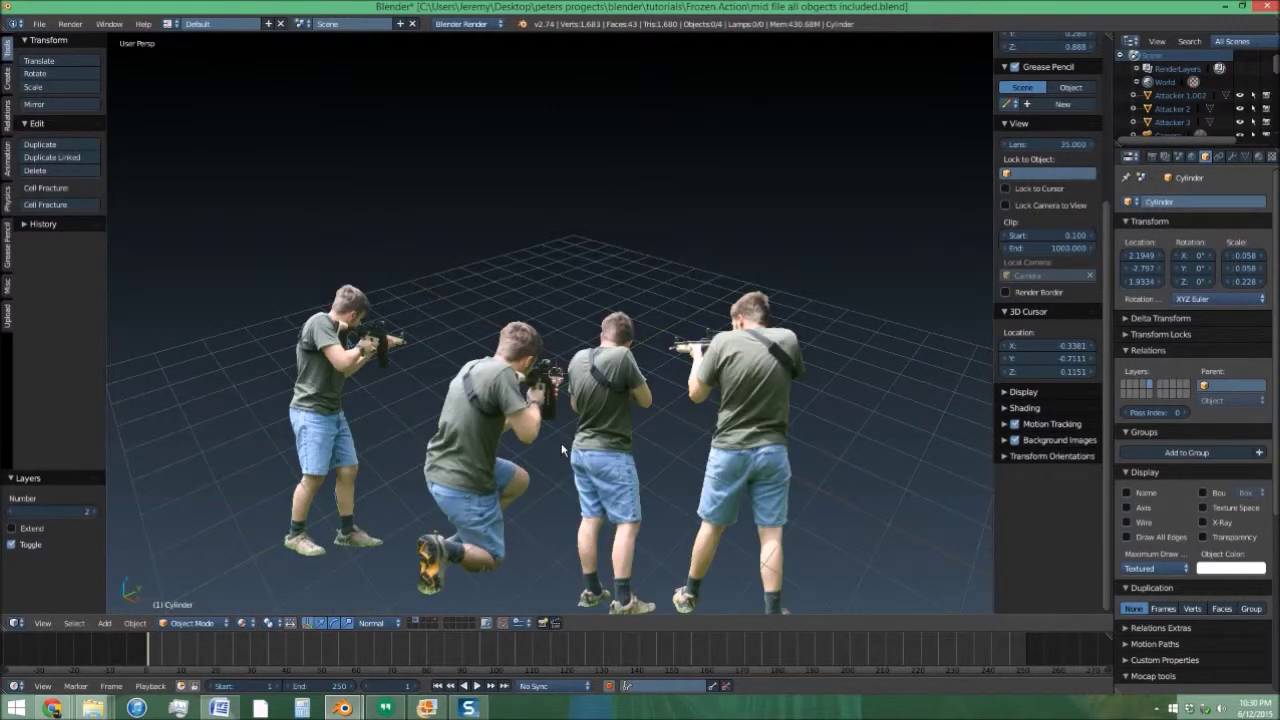
key("shift+3")
scroll(561, 450, "down", 3)
middle_click_drag(561, 450, 380, 350)
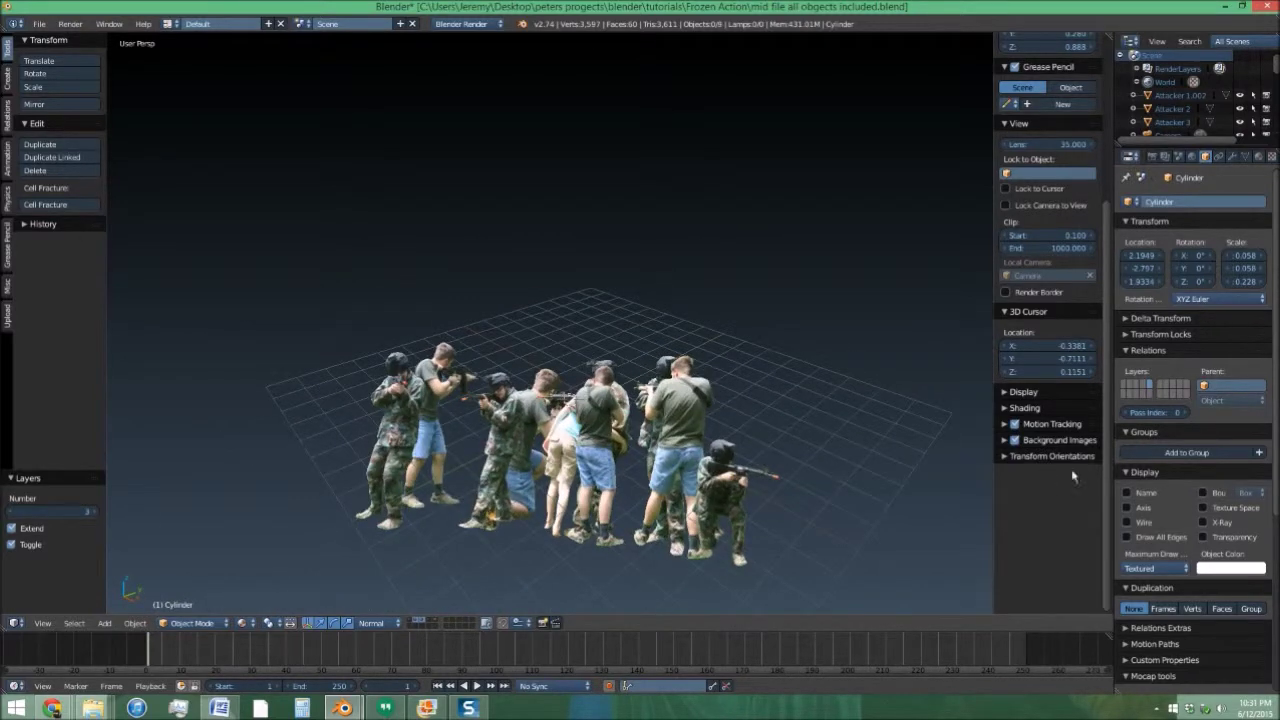
Look through the camera and fly it forward and sideways to frame the group of cutouts more closely.
key("KP_0")
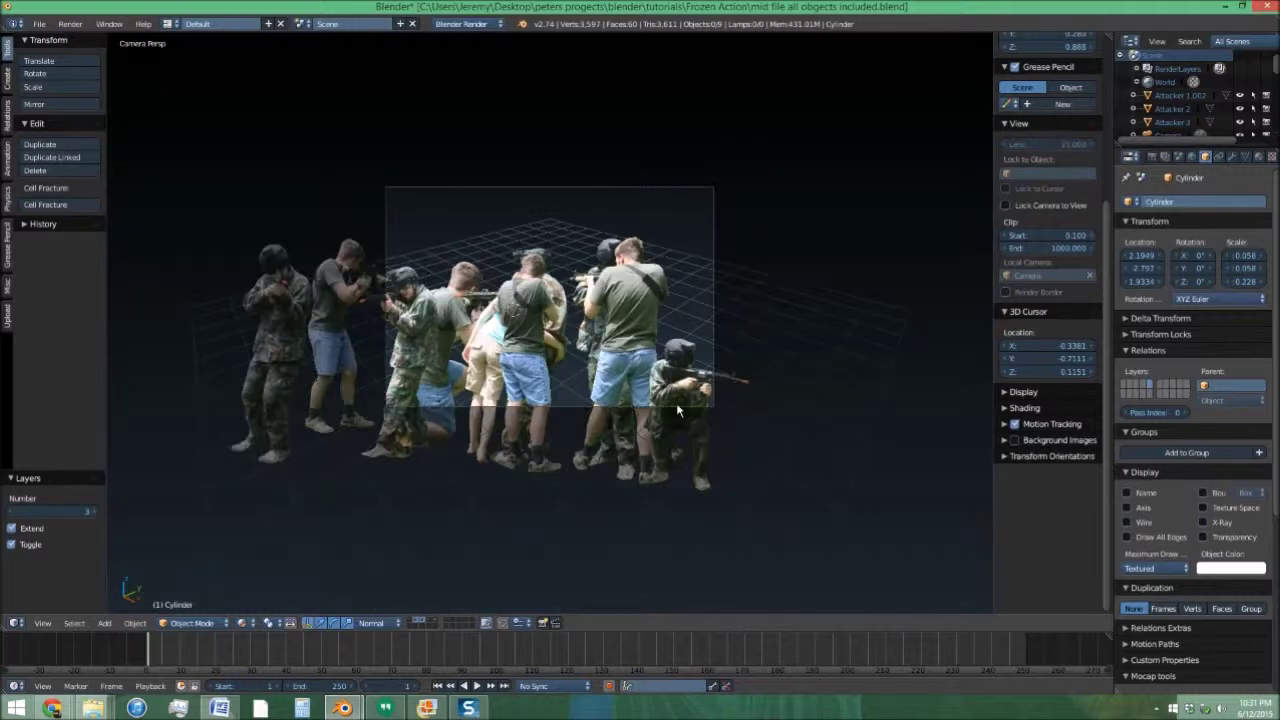
key("shift+f")
key("w")
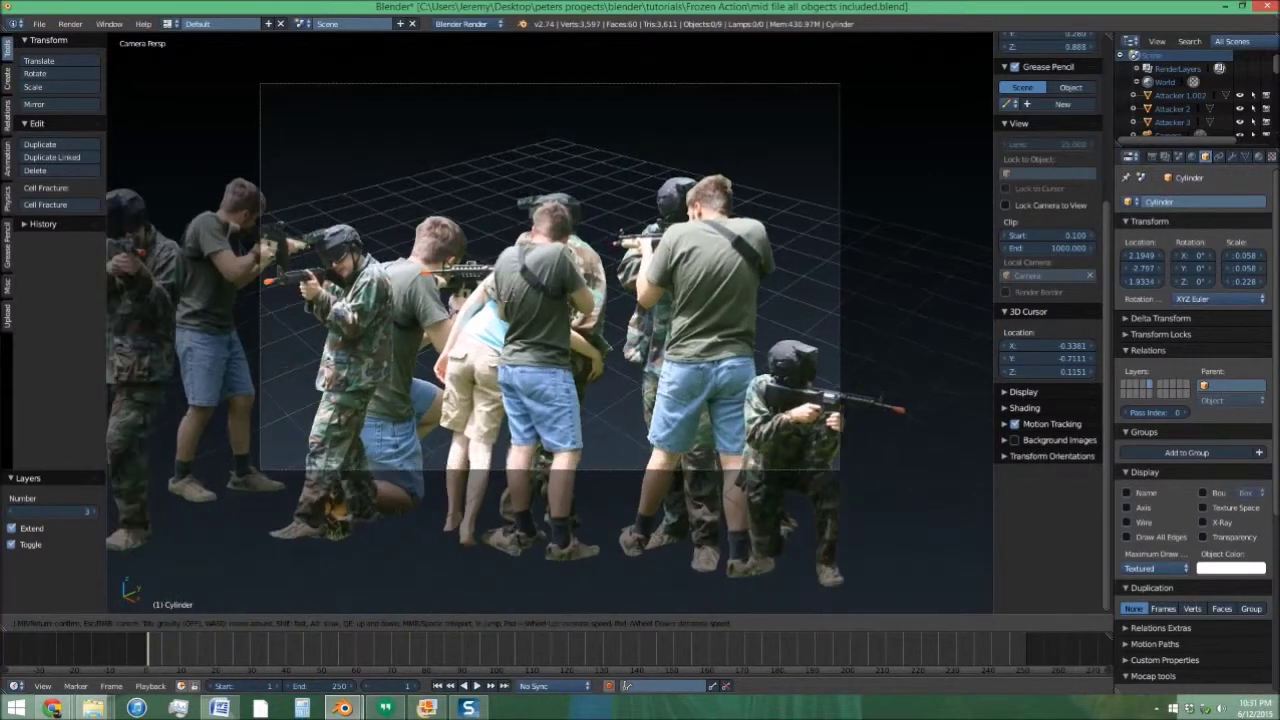
key("d")
key("a")
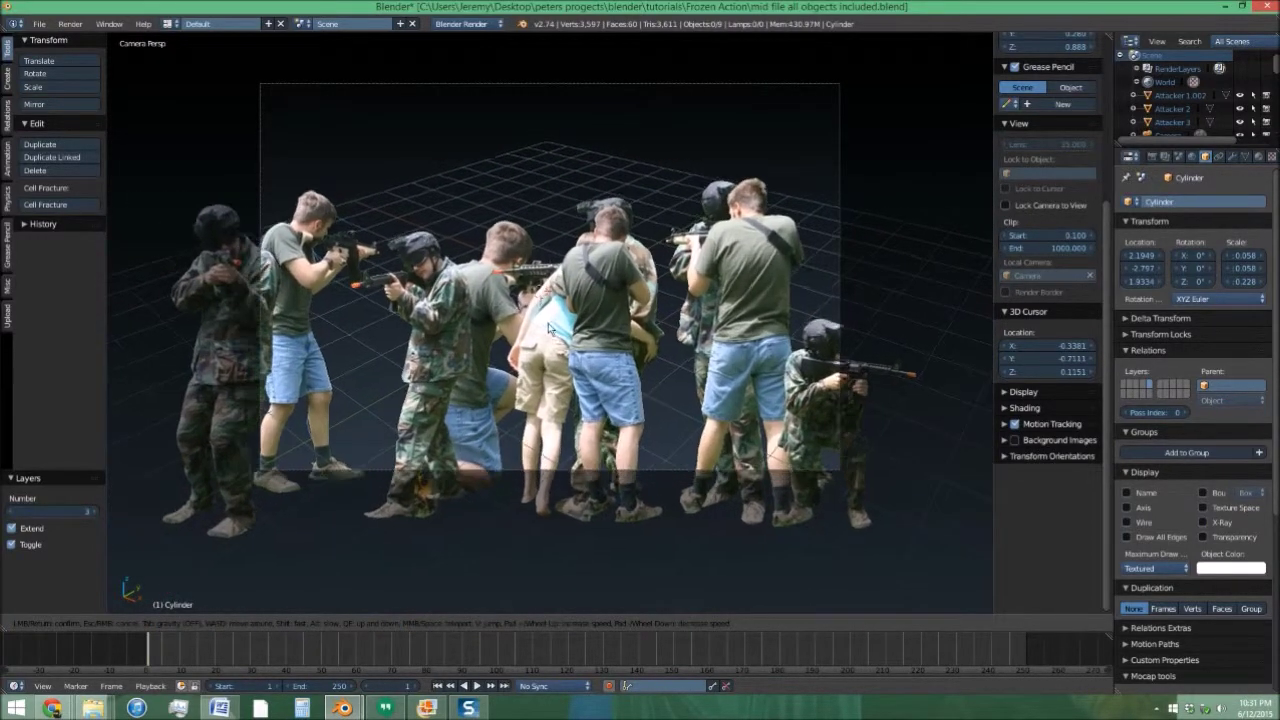
Show only layer 3, select all the defender cutouts and move them together farther back from the viewer.
middle_click_drag(443, 333, 397, 351)
key("3")
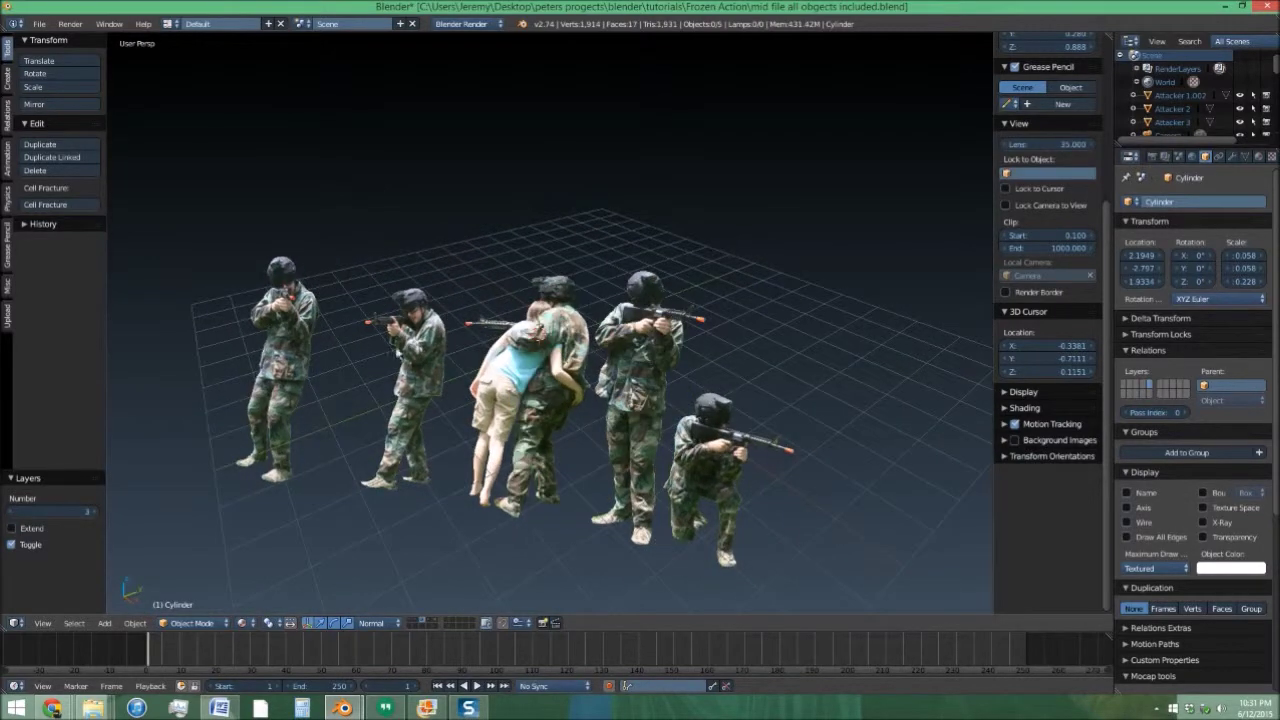
right_click(307, 345)
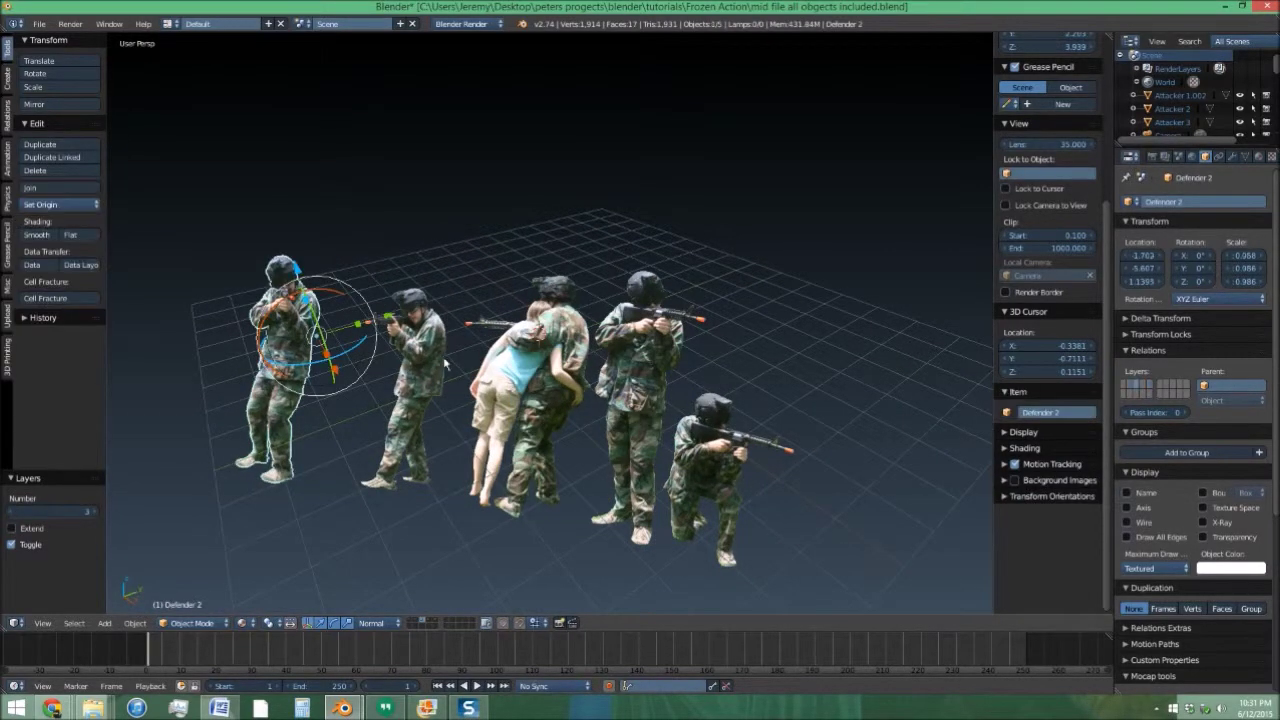
right_click(432, 350)
right_click(477, 345)
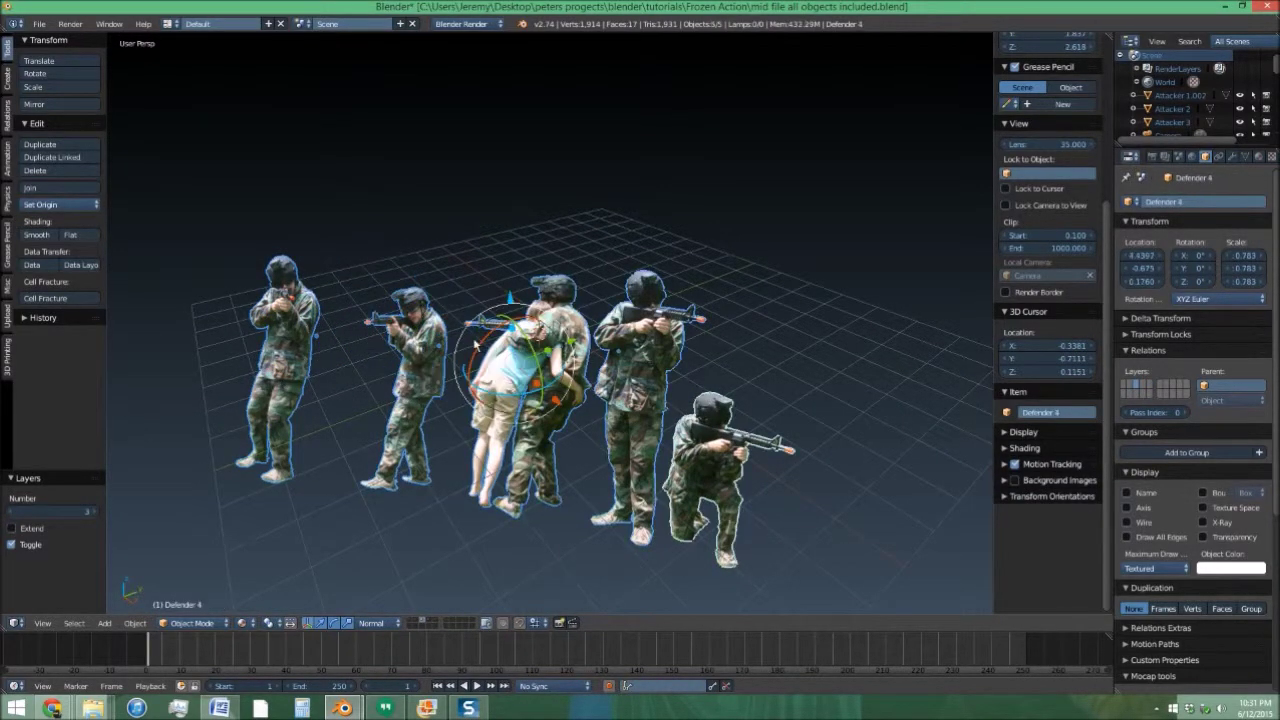
left_click_drag(569, 347, 872, 232)
key("g")
left_click(538, 347)
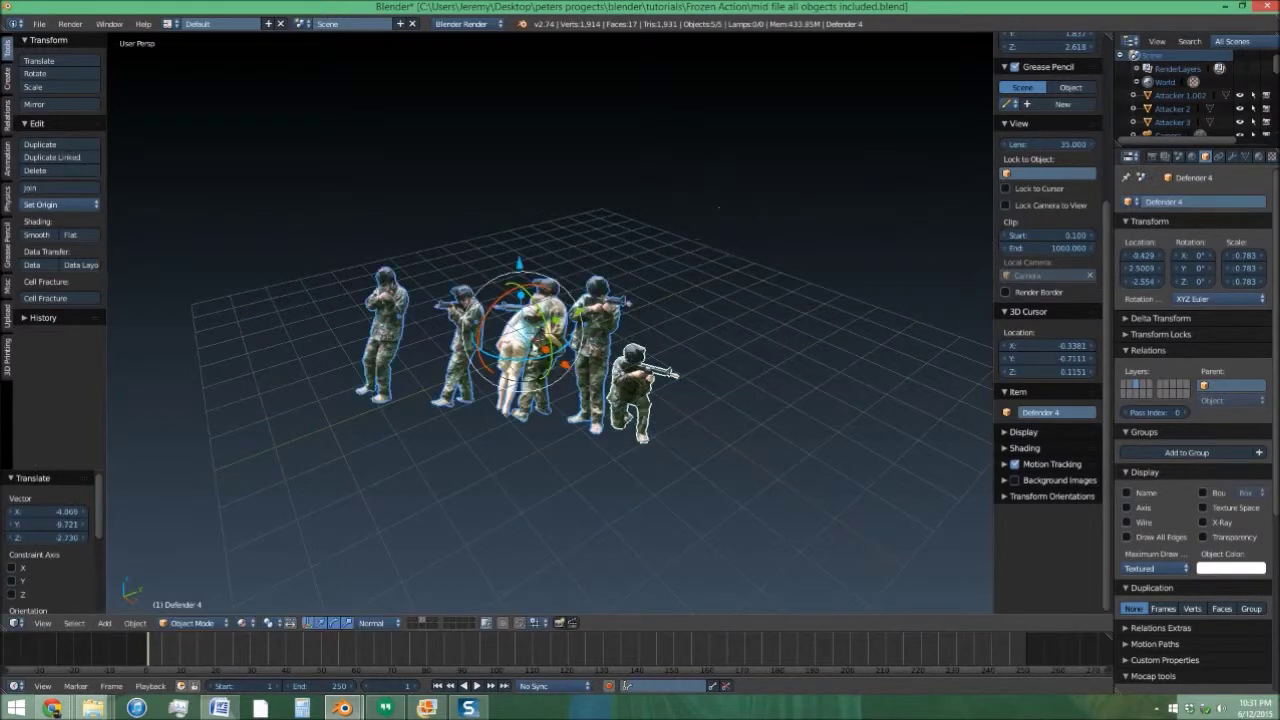
Show layer 2 through the camera and reposition the Attacker 2 cutout near the edge of the frame.
key("2")
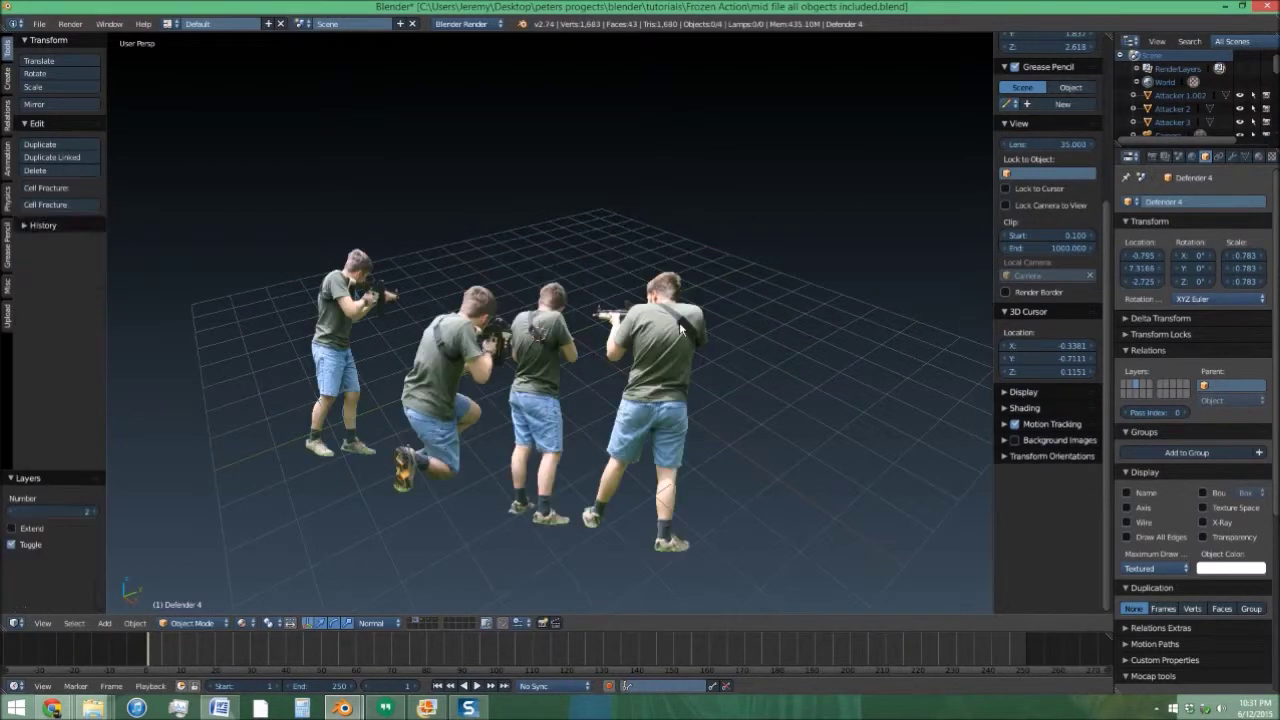
key("KP_0")
scroll(450, 370, "up", 2)
scroll(400, 355, "down", 1)
middle_click_drag(292, 337, 365, 382, "shift")
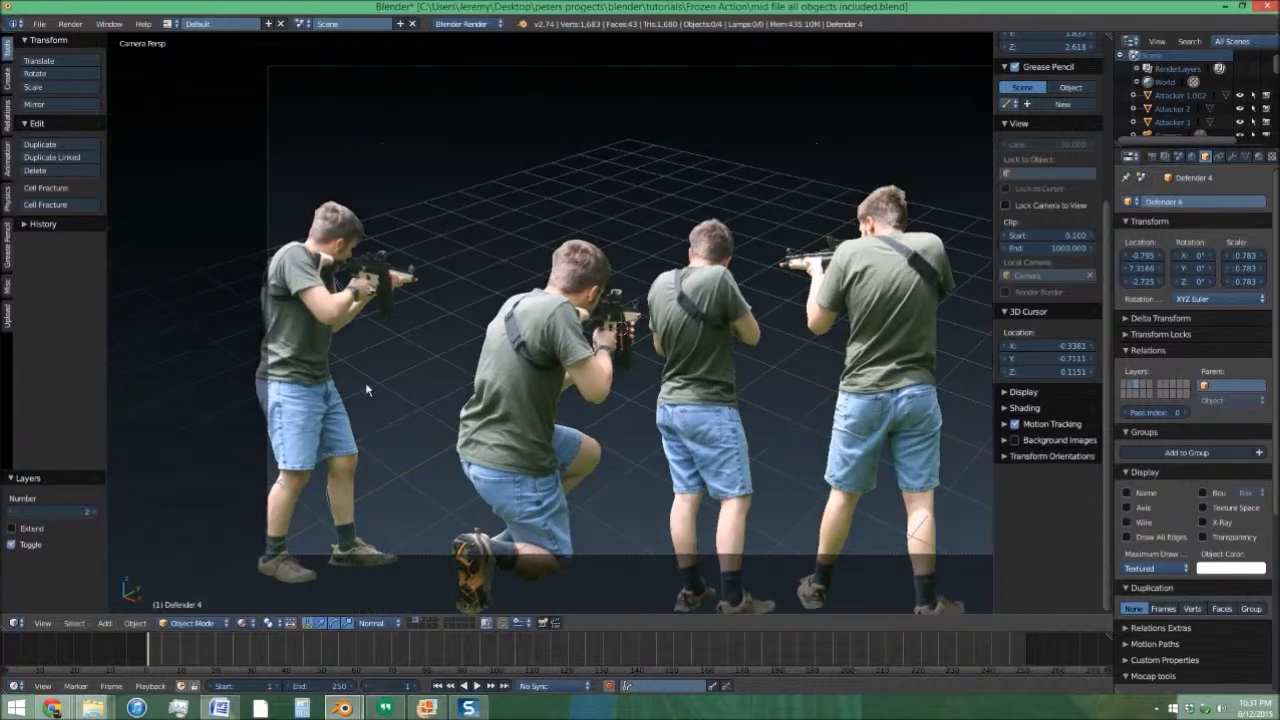
right_click(287, 340)
key("g")
left_click(383, 336)
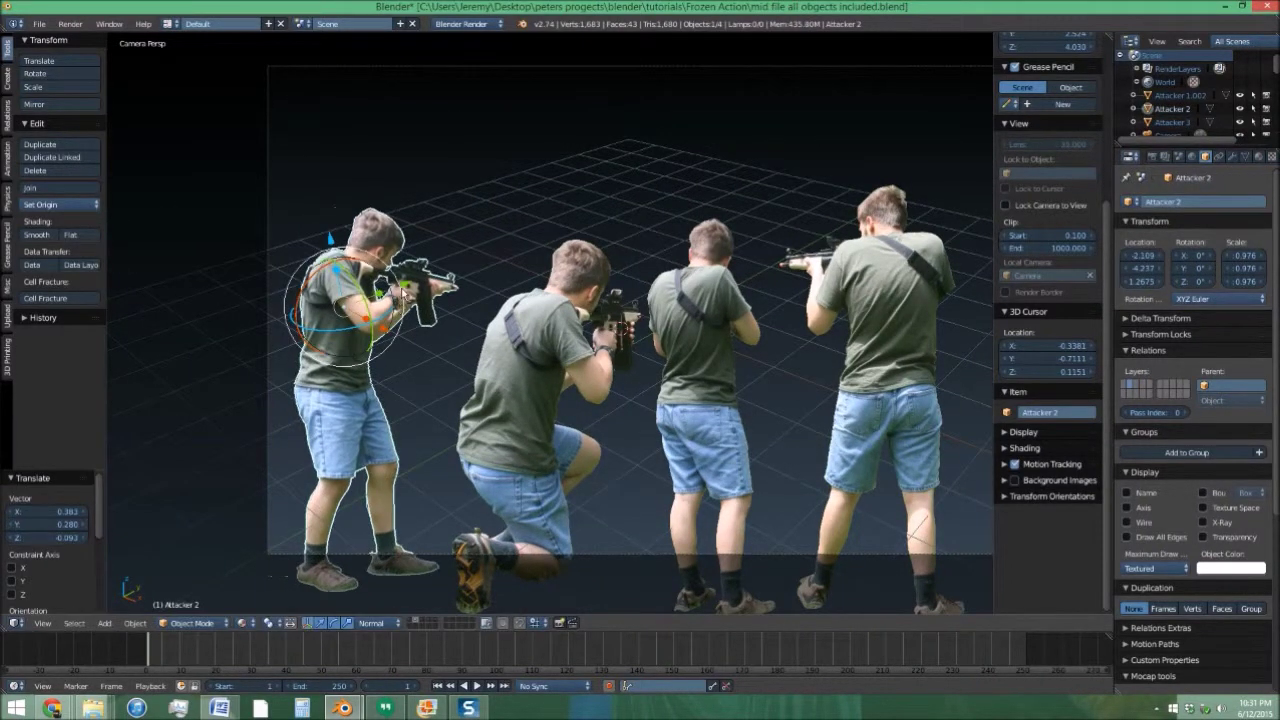
left_click_drag(402, 292, 346, 312)
key("g")
Move the kneeling Attacker 3 cutout closer to the camera, placing it in front of Attacker 2.
right_click(532, 335)
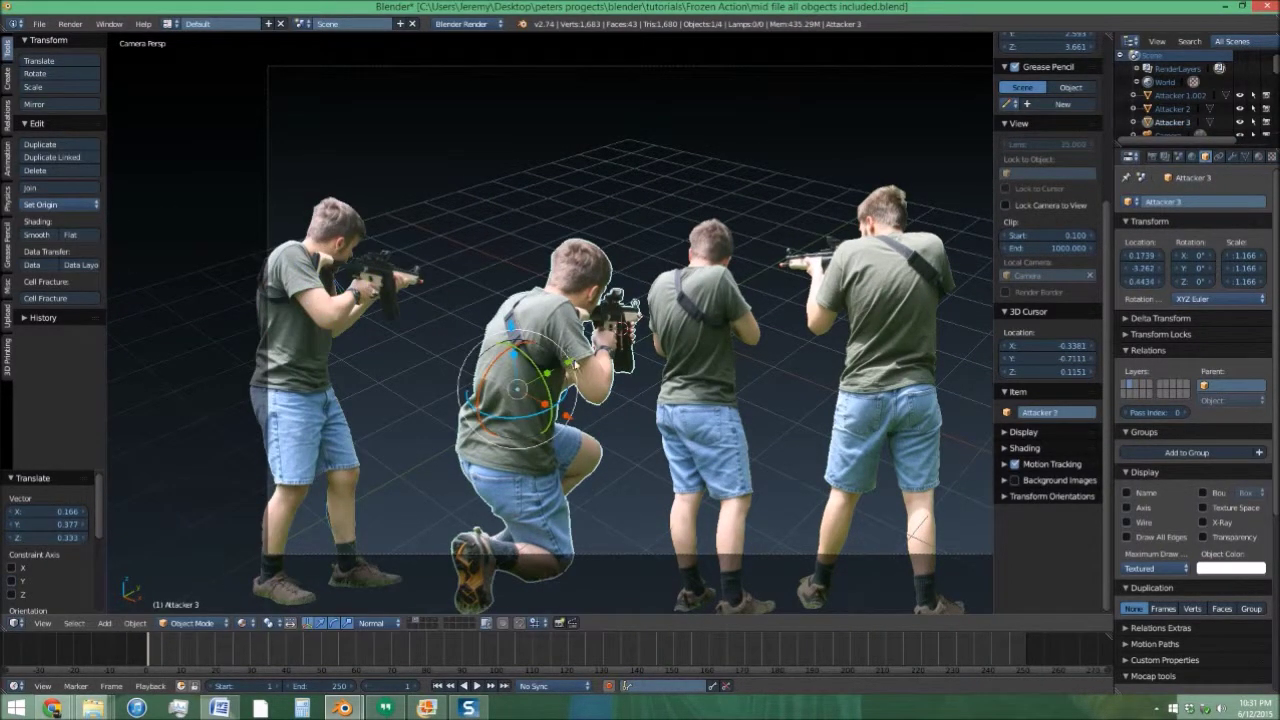
left_click_drag(575, 366, 238, 522)
key("g")
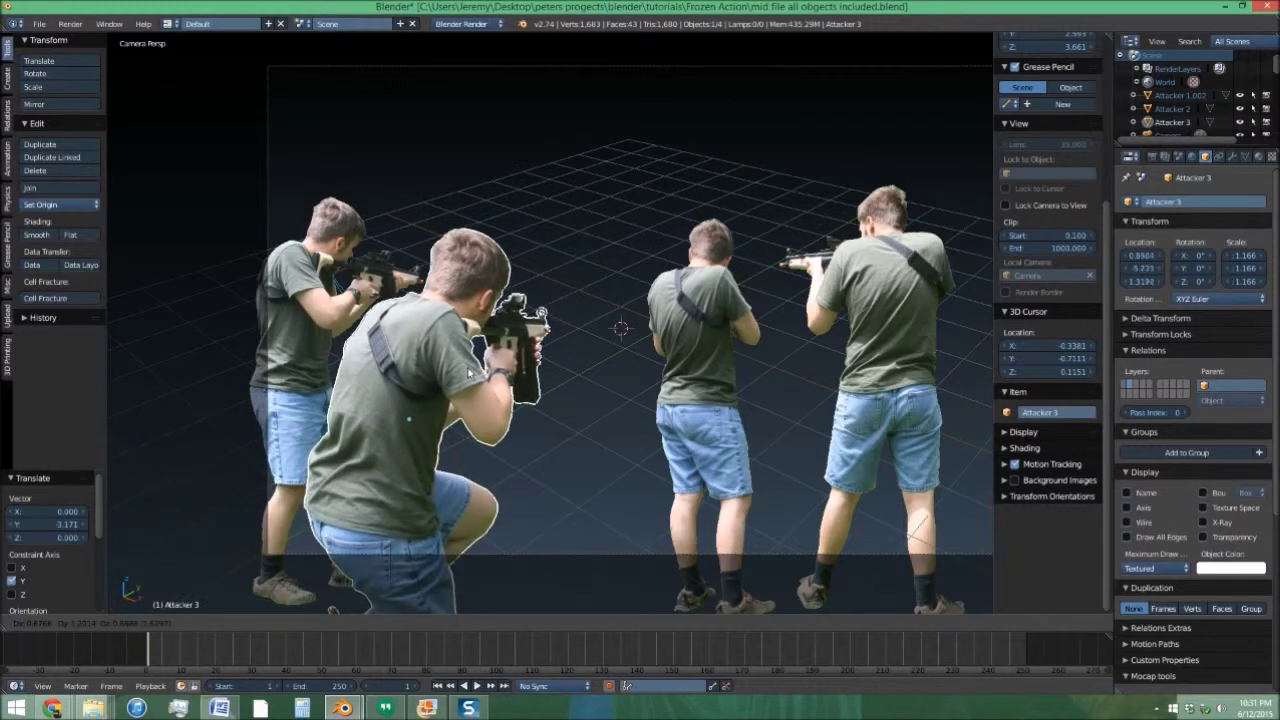
left_click(430, 397)
key("g")
left_click(437, 401)
left_click_drag(437, 401, 644, 368)
Move the Attacker 1.002 cutout closer to the camera and sideways until it stands next to the standing attacker aiming a rifle.
right_click(677, 368)
middle_click_drag(677, 368, 561, 384, "shift")
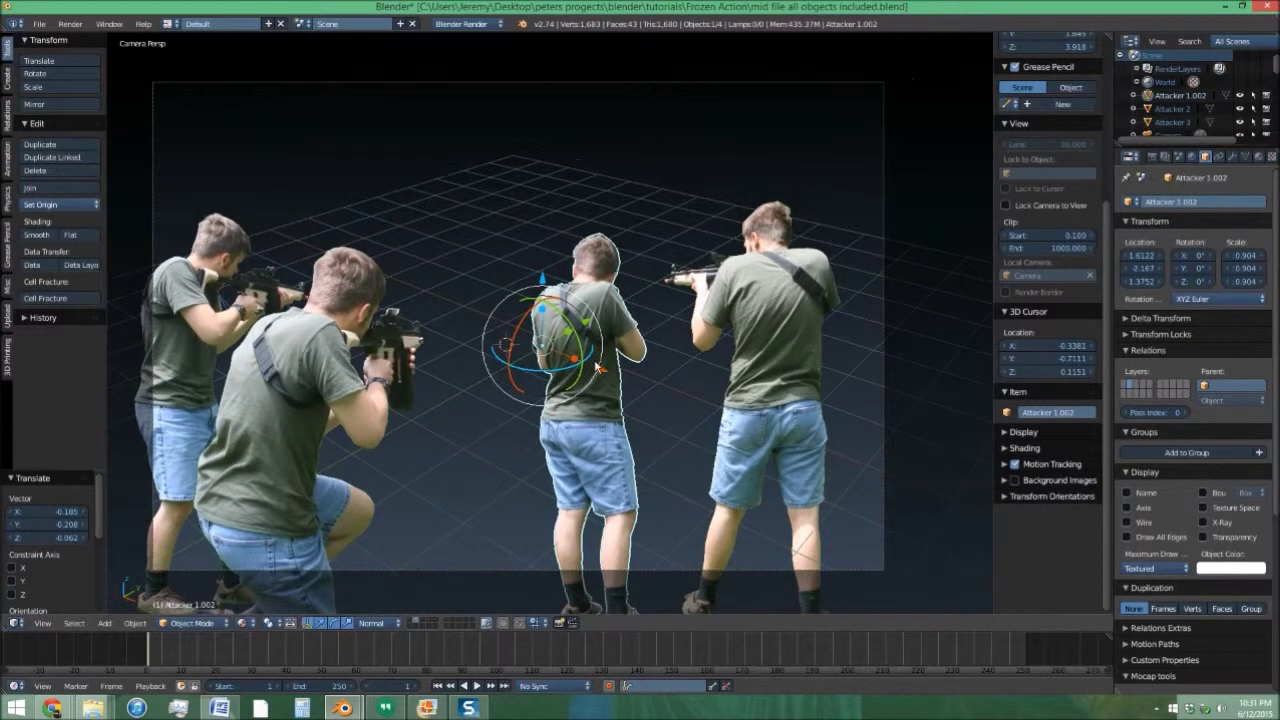
left_click_drag(609, 370, 780, 428)
key("g")
left_click(580, 390)
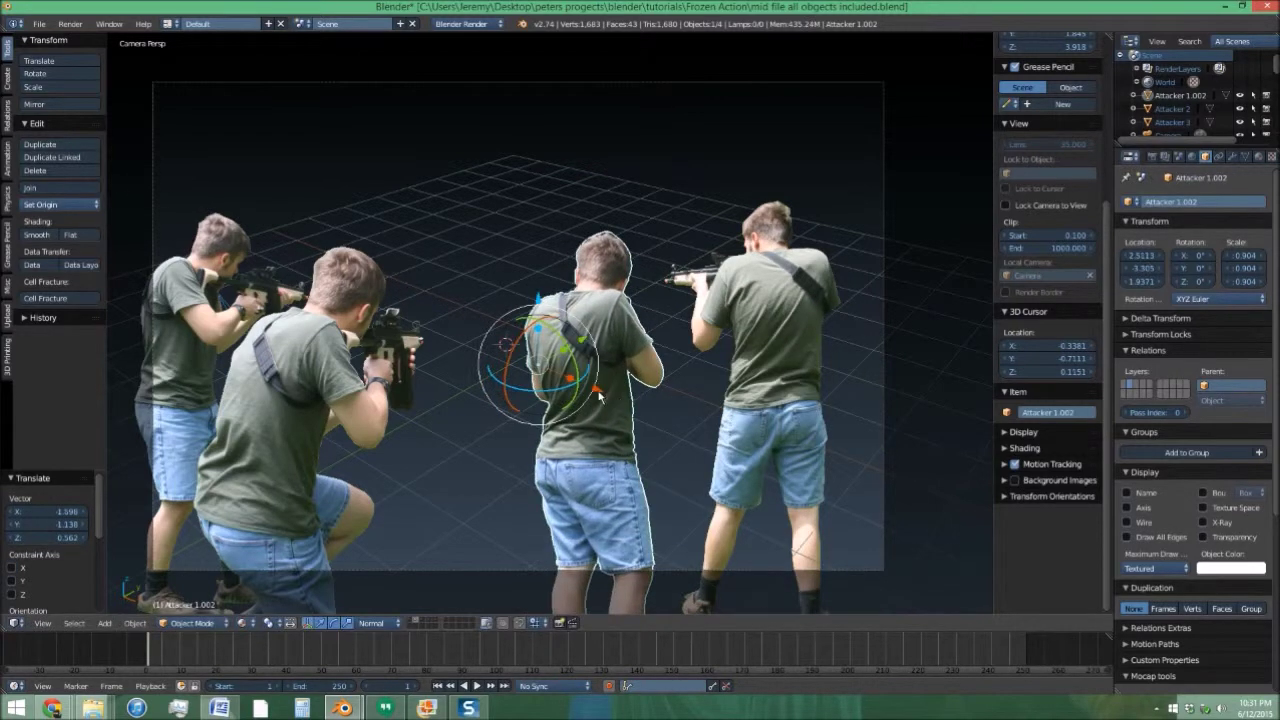
left_click_drag(599, 394, 691, 426)
key("g")
left_click(649, 389)
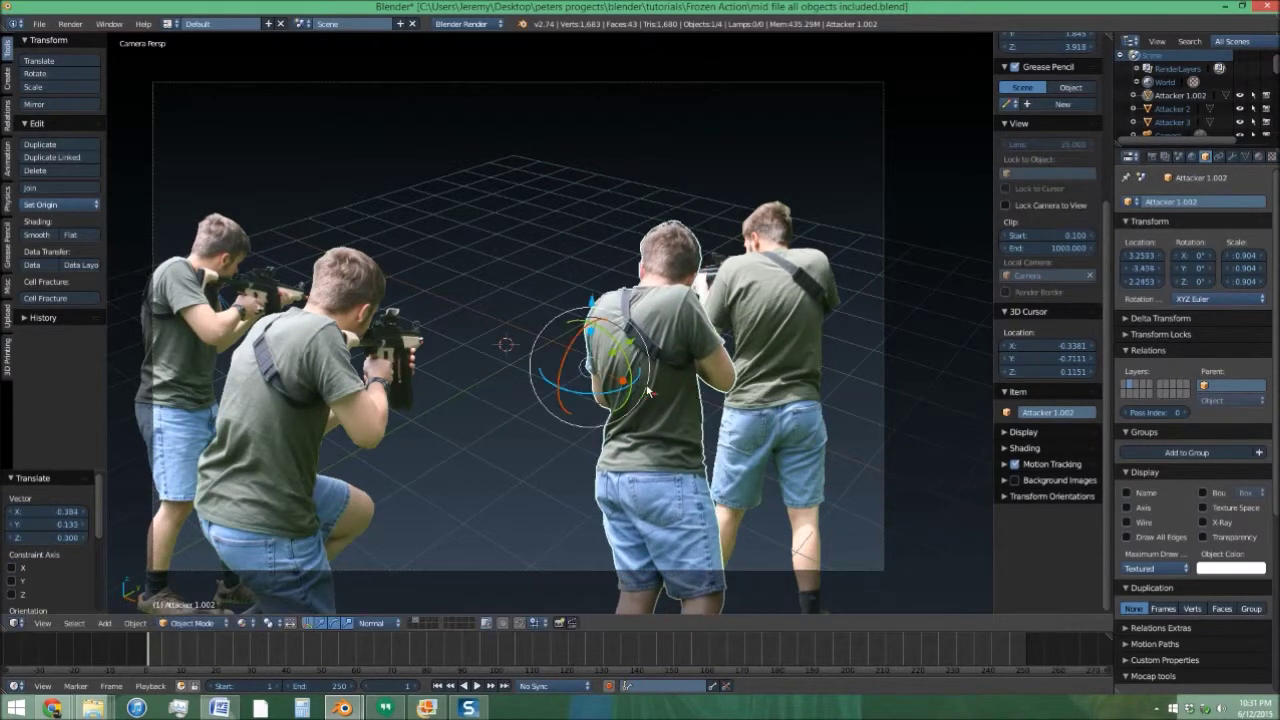
Move the standing rifle-aiming attacker farther back to the frame's edge, and shift Attacker 1.002 sideways to stand beside him.
right_click(753, 348)
key("g")
left_click(836, 352)
left_click_drag(874, 348, 917, 409)
right_click(715, 392)
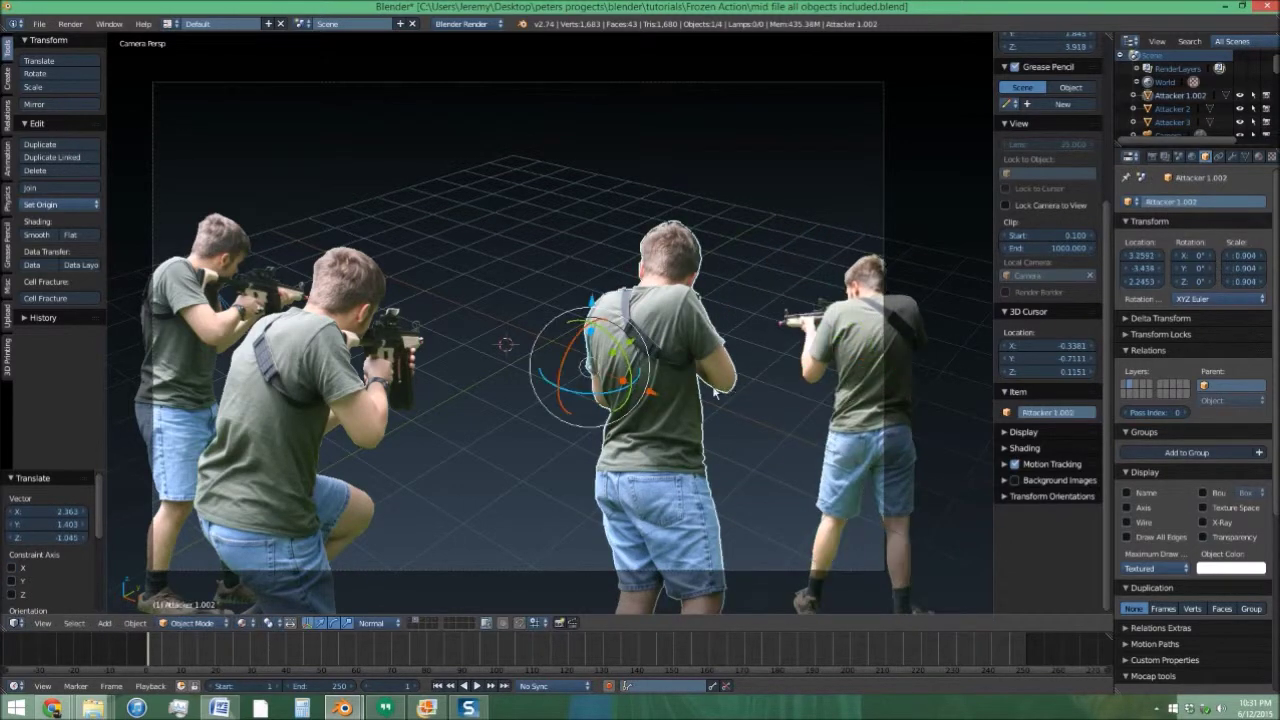
key("g")
left_click(706, 400)
key("g")
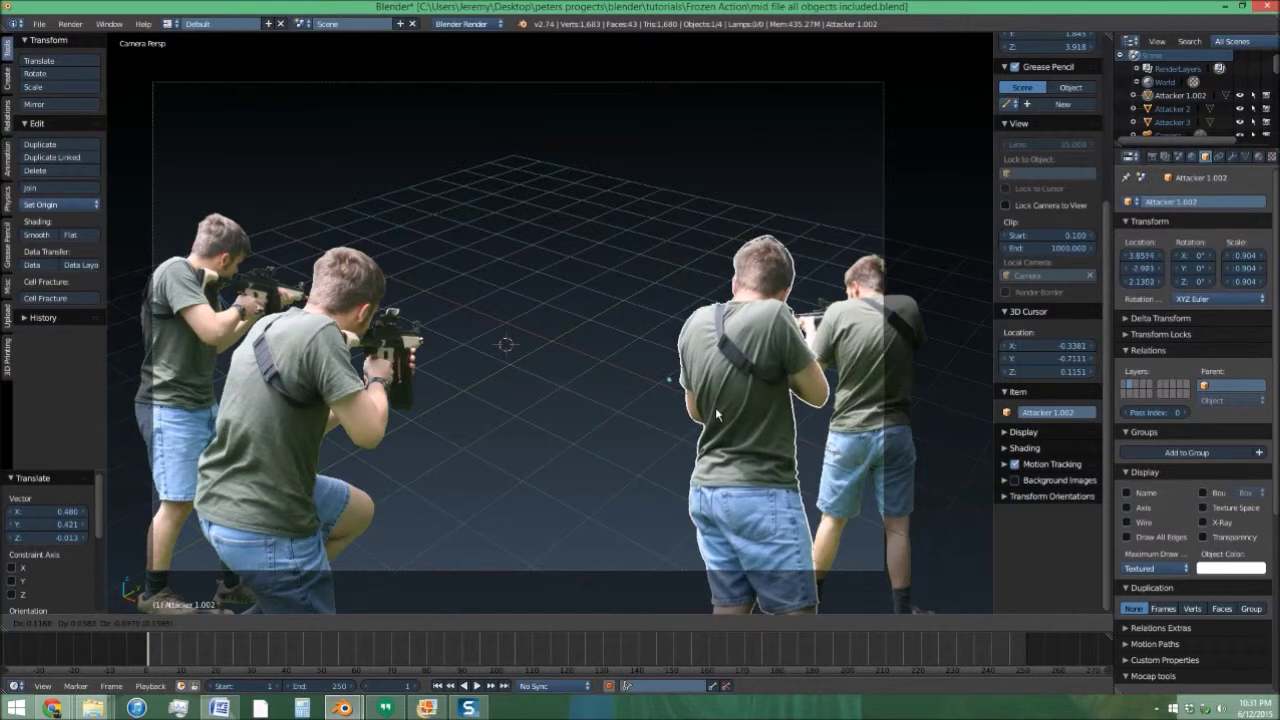
left_click(704, 401)
Show layers 2 and 3 together, select all the defender cutouts and move them lower in the frame between the two attacker groups.
key("3")
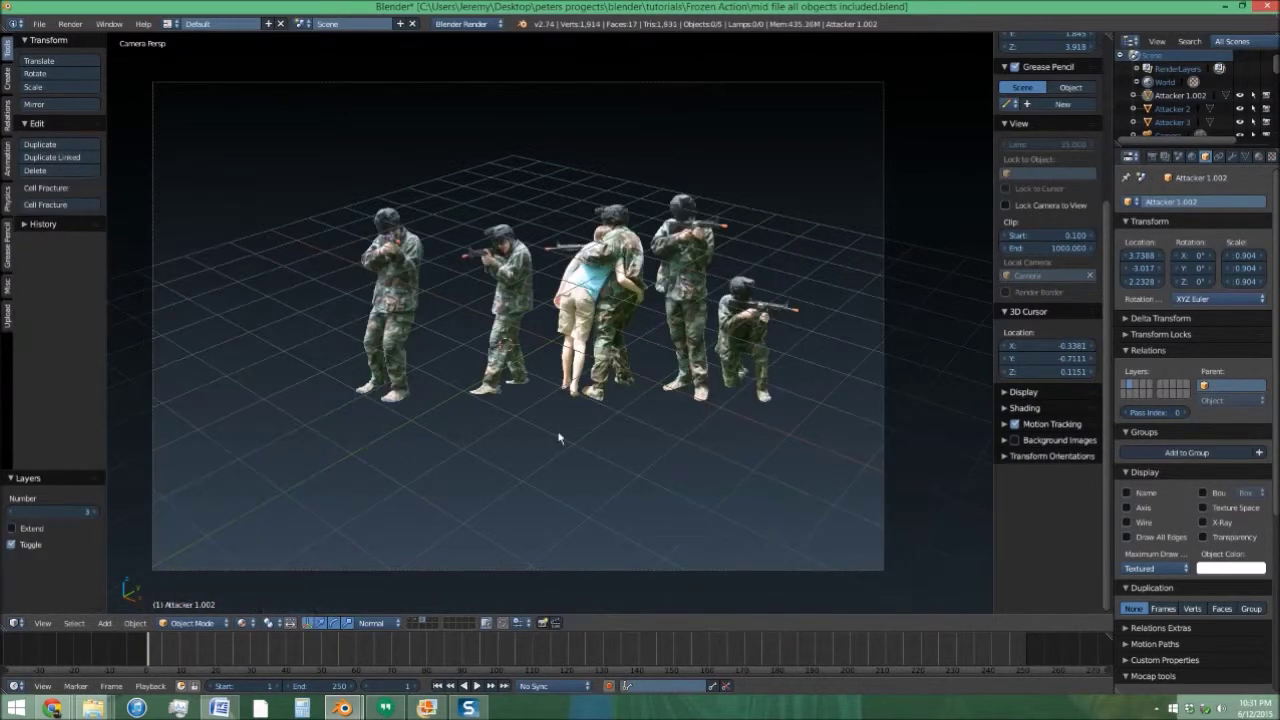
key("shift+2")
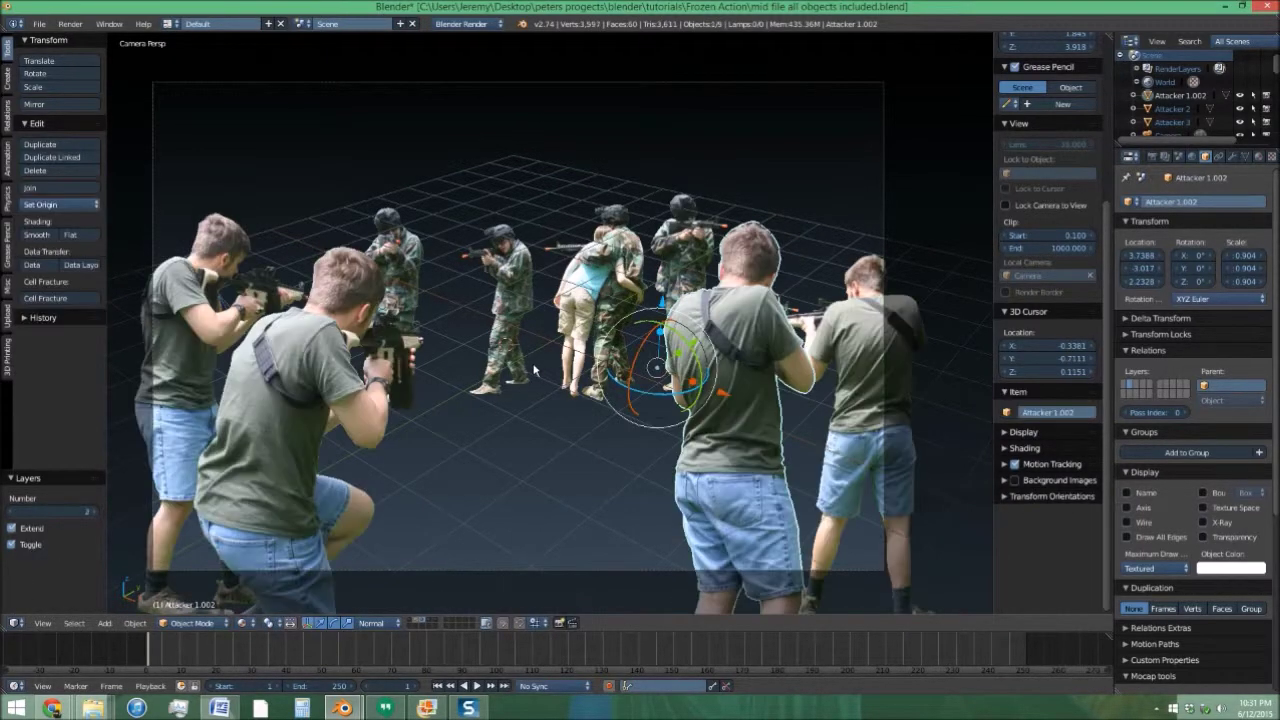
right_click(413, 275)
right_click(524, 274, "shift")
right_click(605, 280, "shift")
right_click(673, 249, "shift")
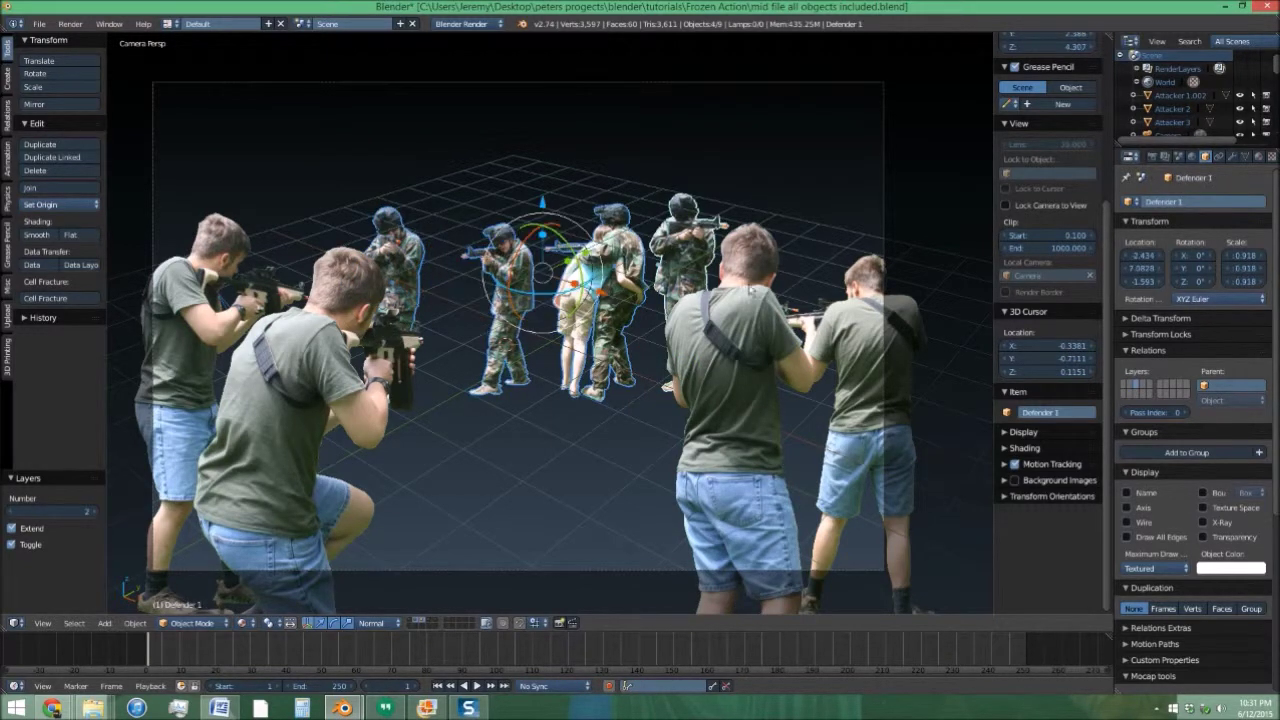
left_click_drag(640, 306, 510, 254)
key("g")
left_click(609, 347)
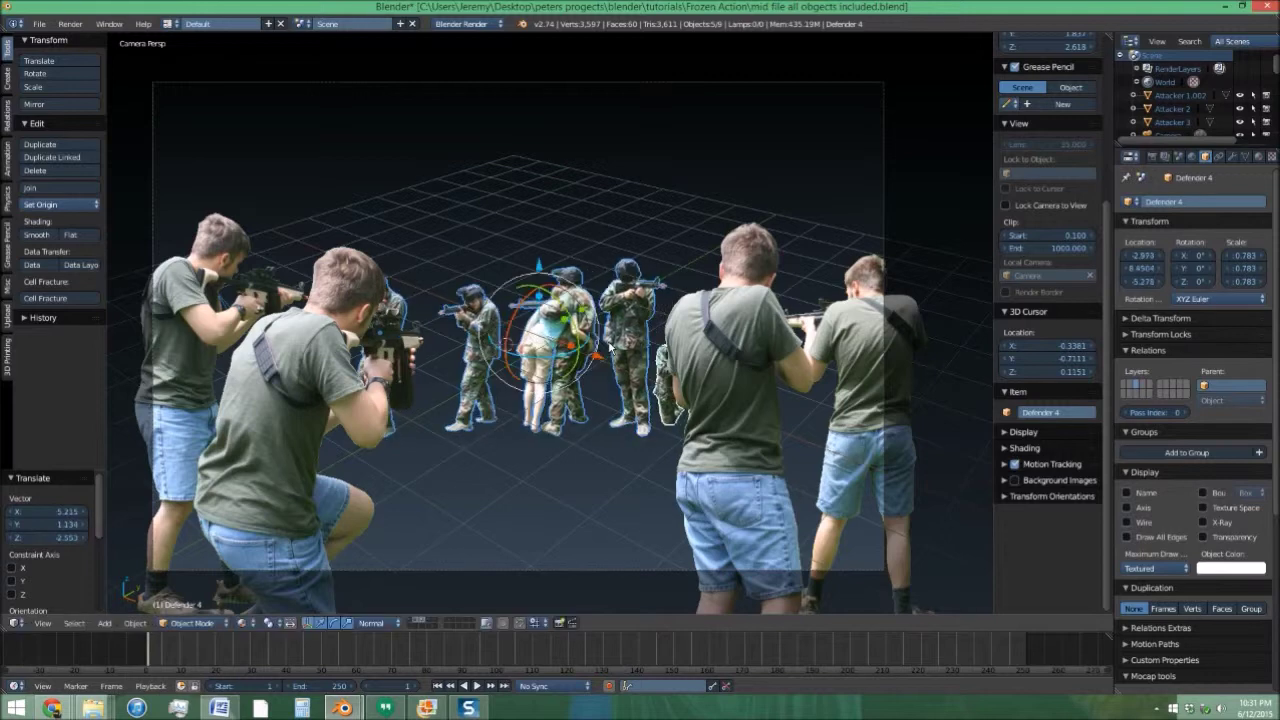
Show only layer 3 and bring the Defender Escorting and Defender 3 cutouts close together.
key("3")
scroll(609, 347, "up", 2)
right_click(618, 369)
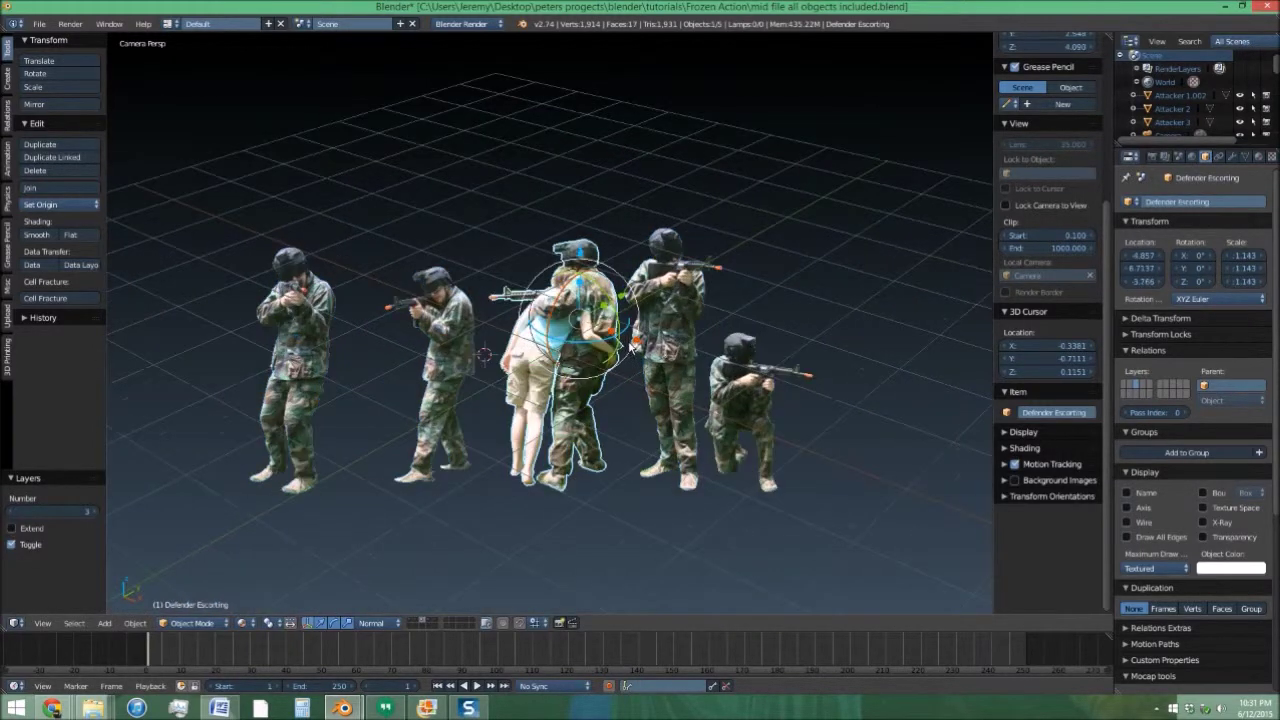
left_click_drag(629, 343, 536, 316)
key("g")
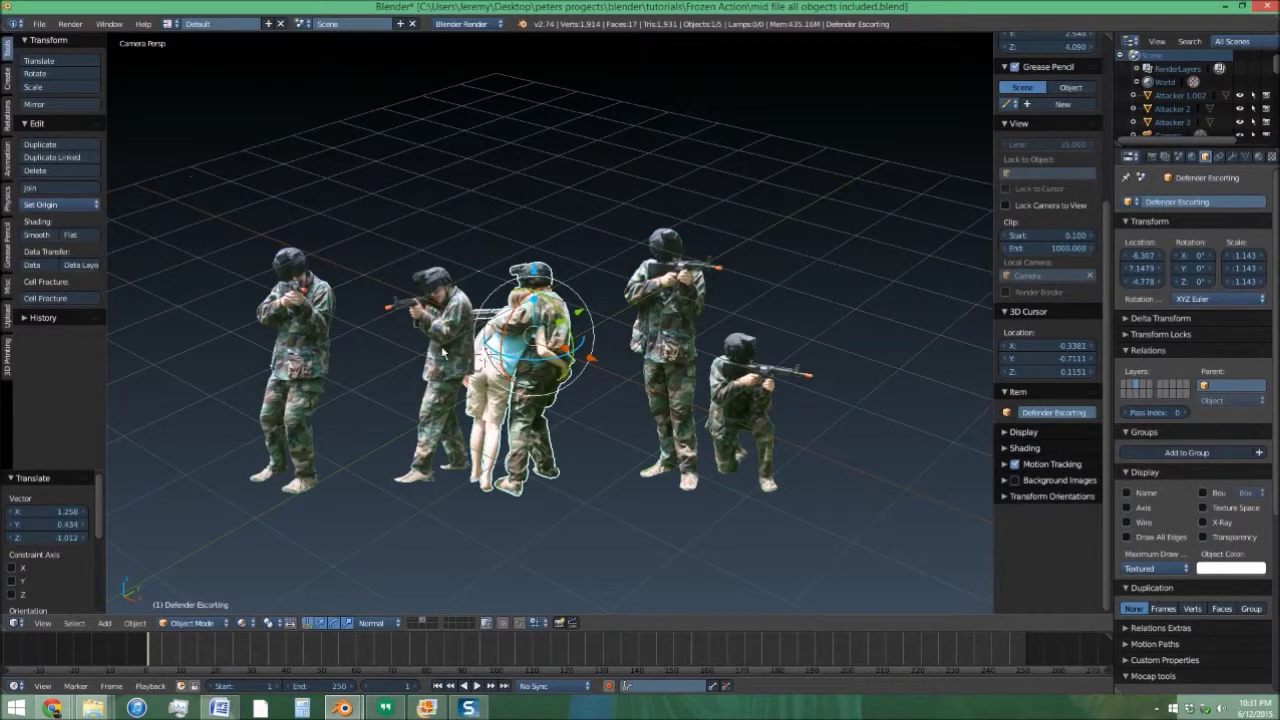
right_click(443, 352)
key("g")
left_click(491, 361)
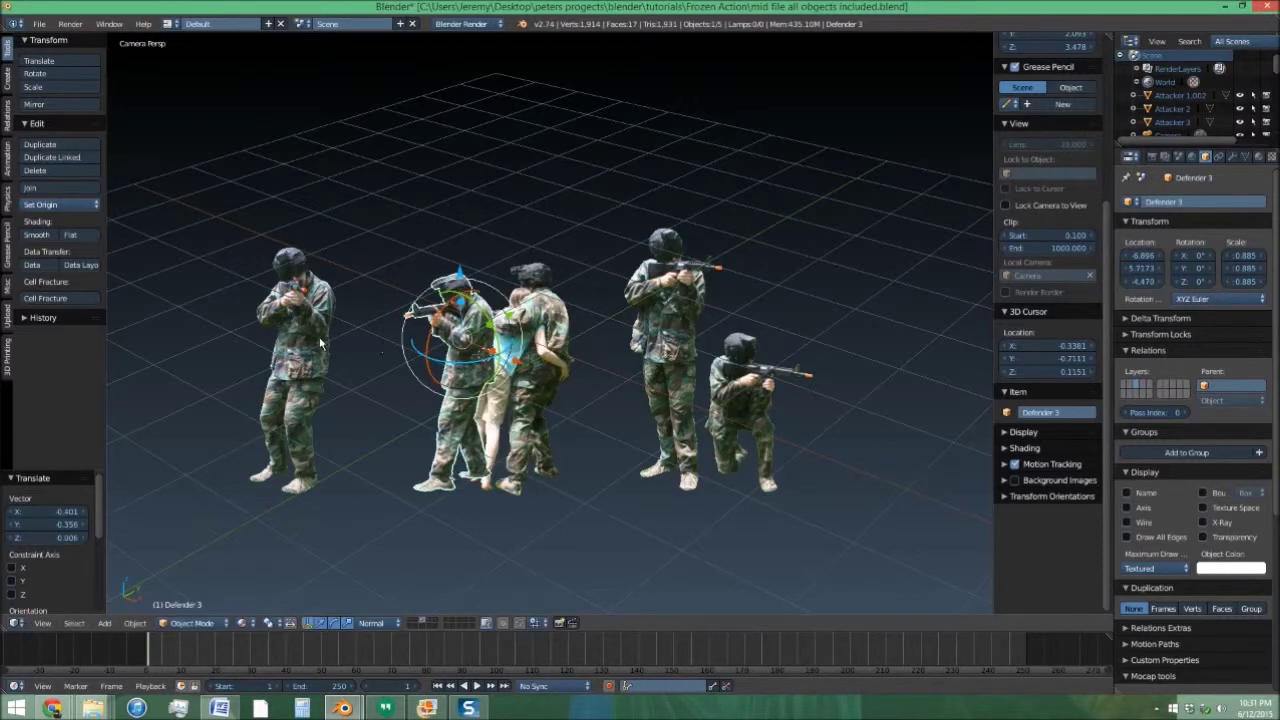
Move the front-facing defender in front of the escorting pair and bring Defender 1 in beside him, adjusting it along X.
right_click(290, 340)
key("g")
left_click(655, 352)
right_click(655, 352)
key("g")
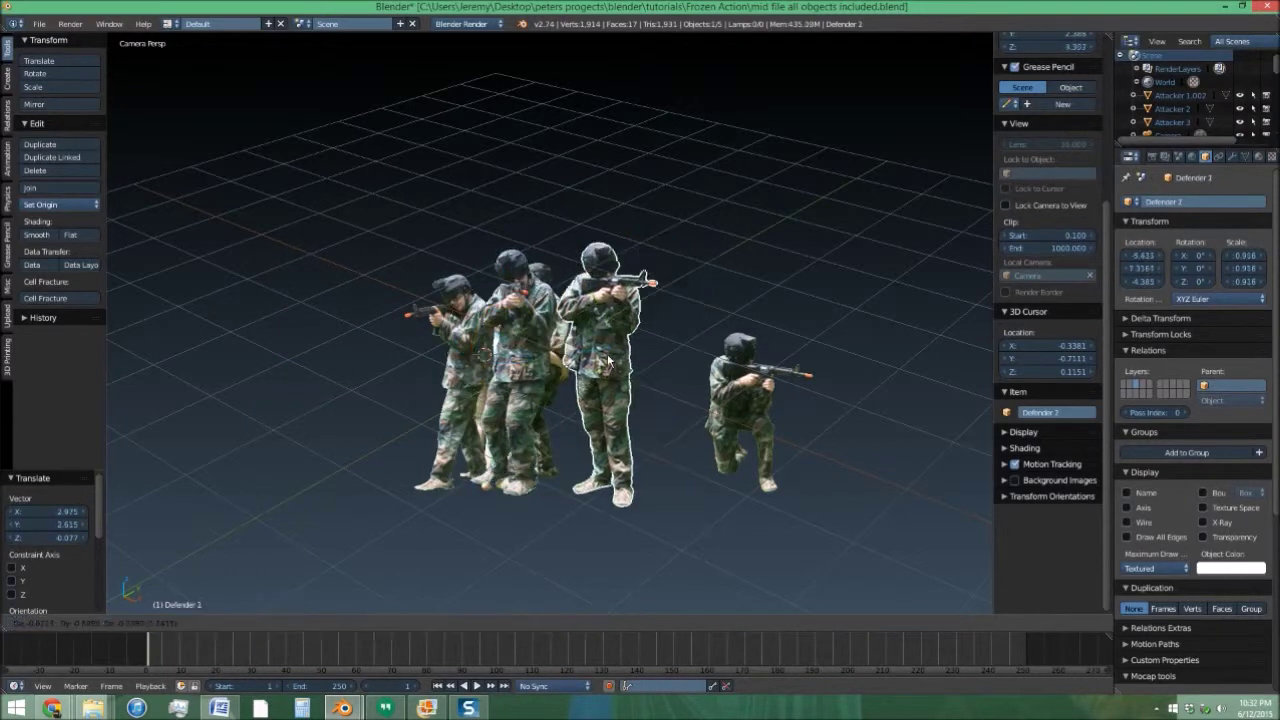
key("x")
left_click(595, 366)
key("g")
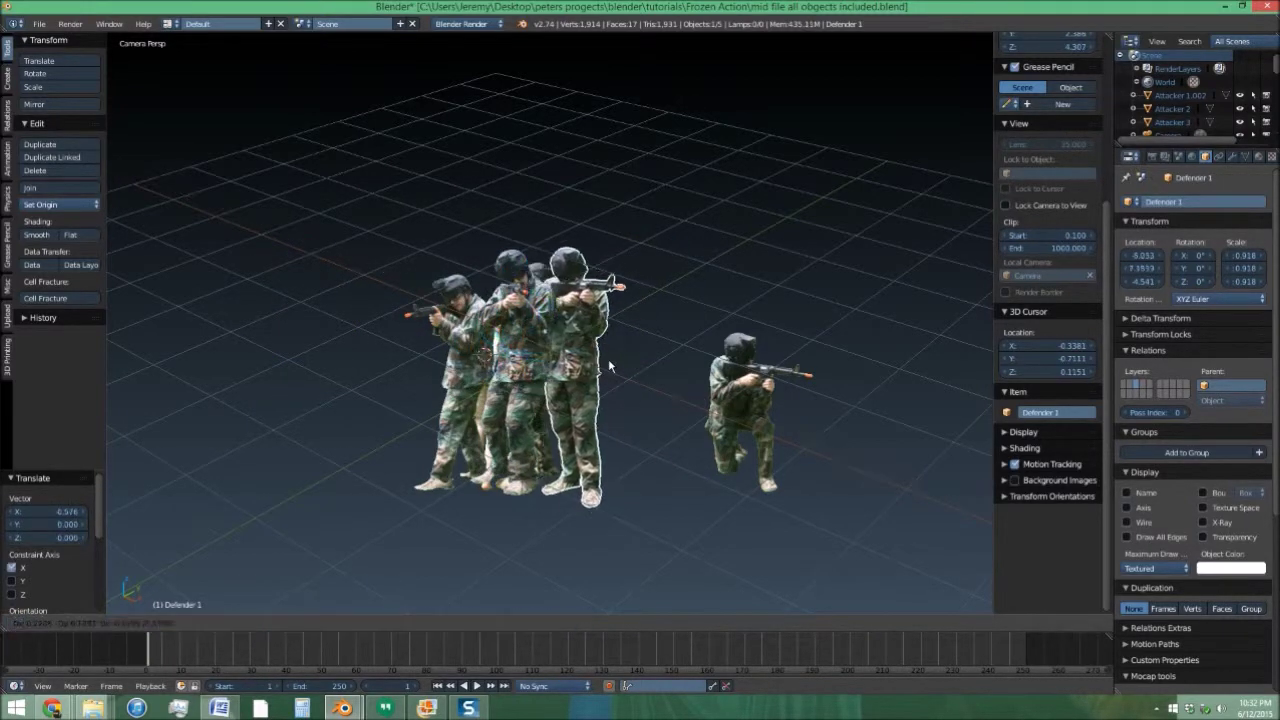
left_click(612, 368)
Spread the cluster by moving Defender 3 and Defender 1 slightly outward on opposite sides of the escorting pair.
right_click(457, 340)
key("g")
left_click(417, 333)
right_click(577, 352)
key("g")
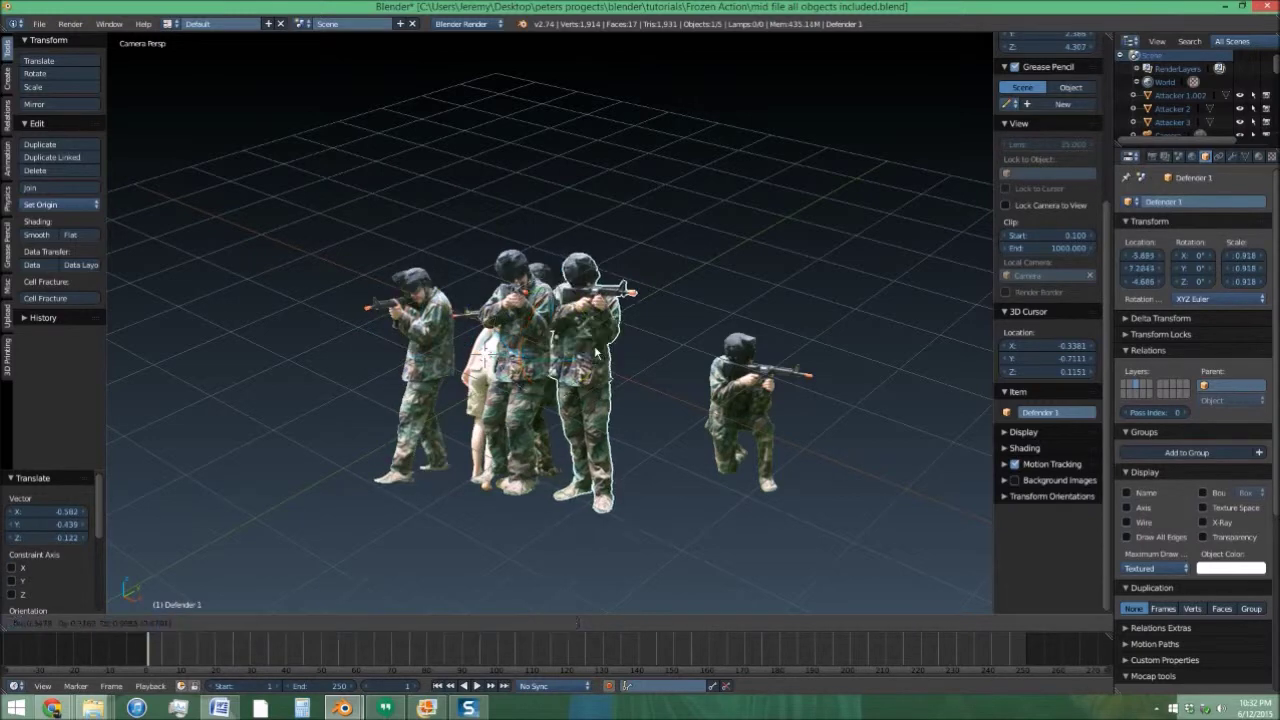
left_click(606, 351)
Shift the front-facing defender next to Defender 1 and place Defender Escorting in the gap beside Defender 3.
right_click(524, 352)
key("g")
left_click(555, 353)
right_click(512, 360)
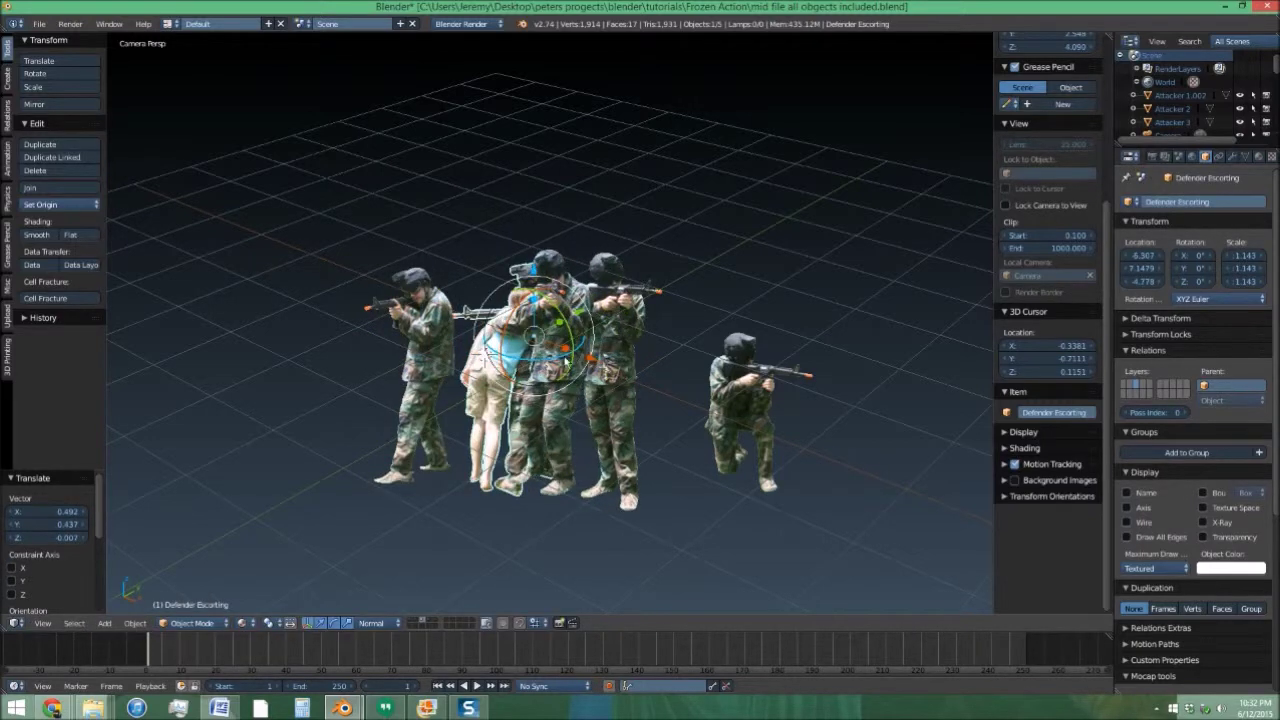
key("g")
left_click(557, 345)
Place the kneeling Defender 4 cutout beside Defender 1, and show layer 2 again through the camera.
right_click(752, 405)
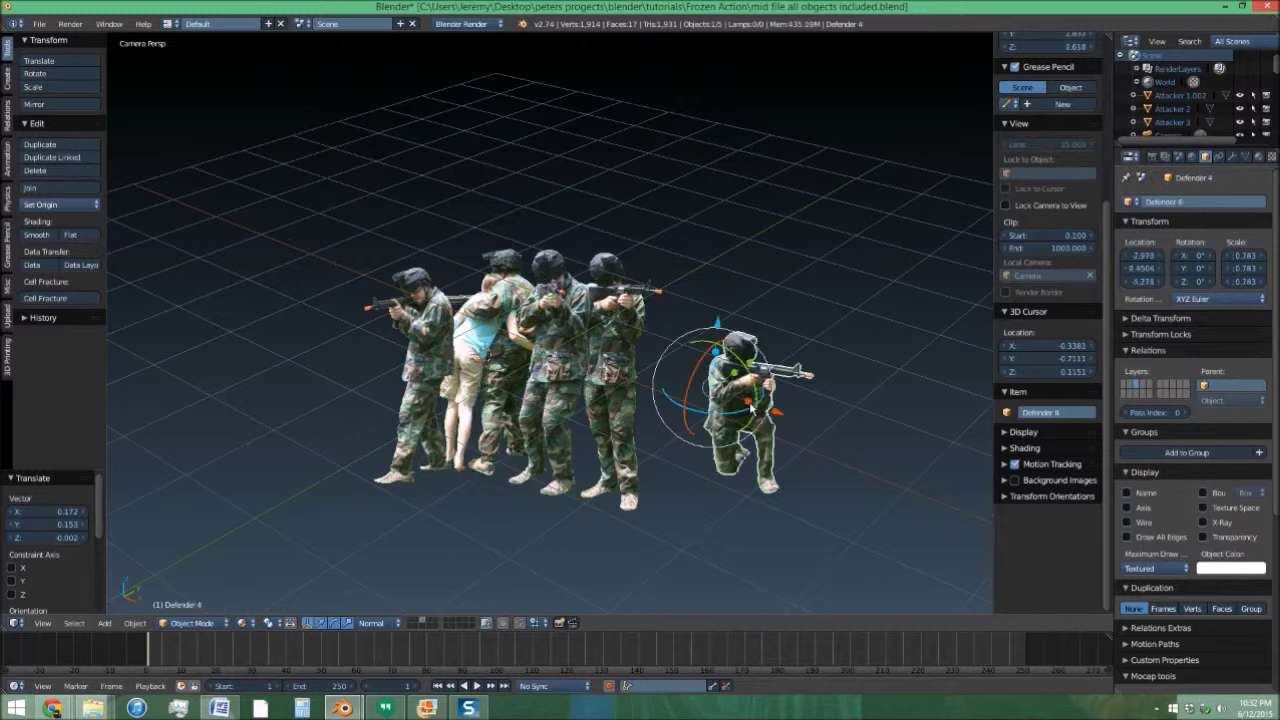
key("g")
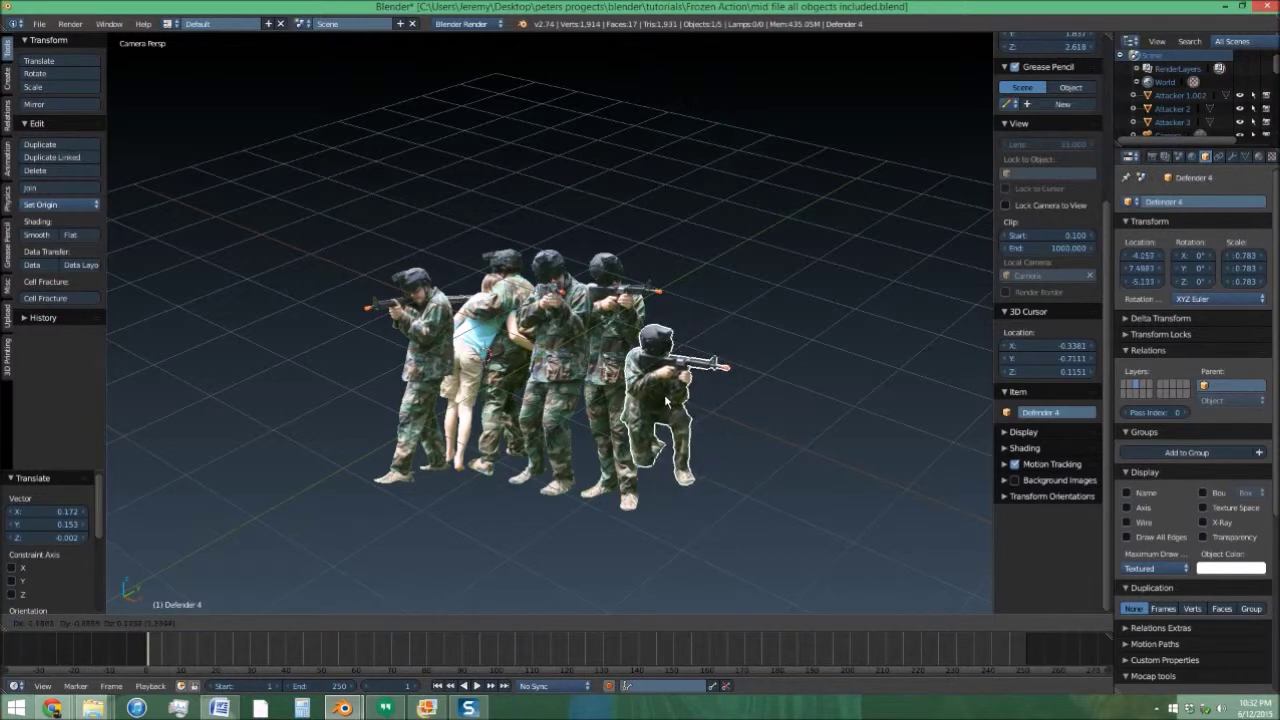
key("g")
key("x")
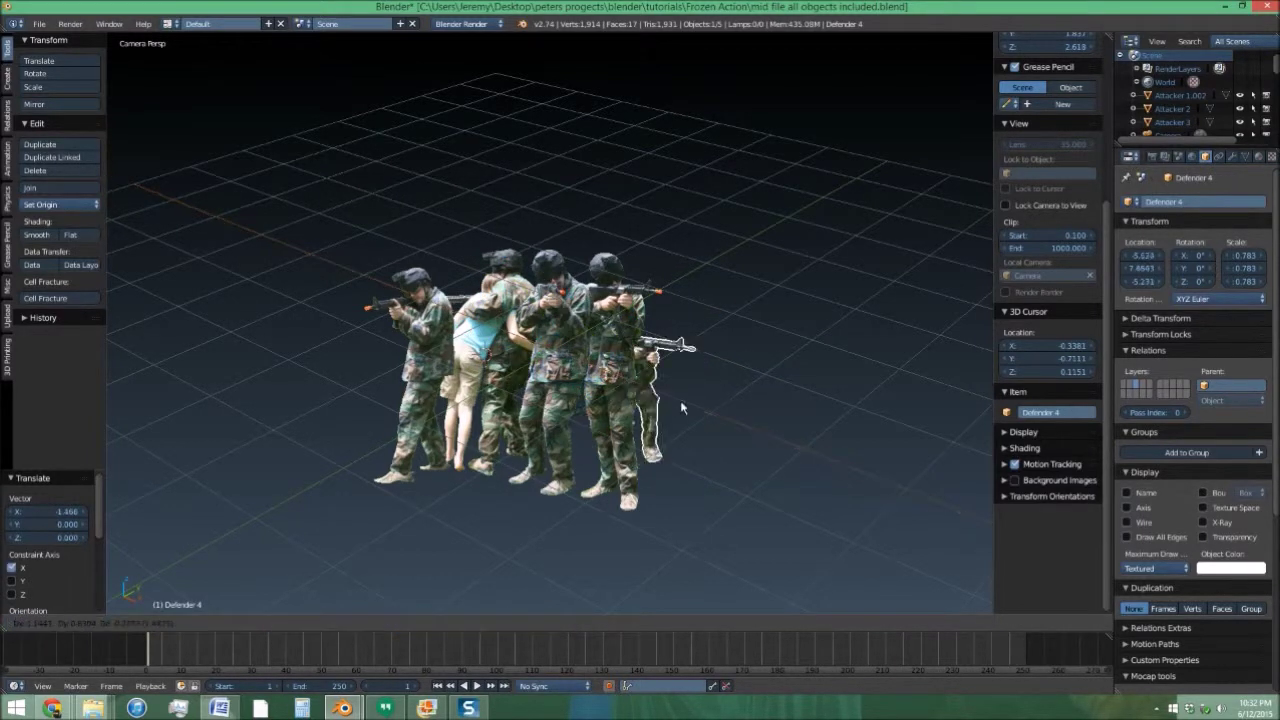
left_click(695, 425)
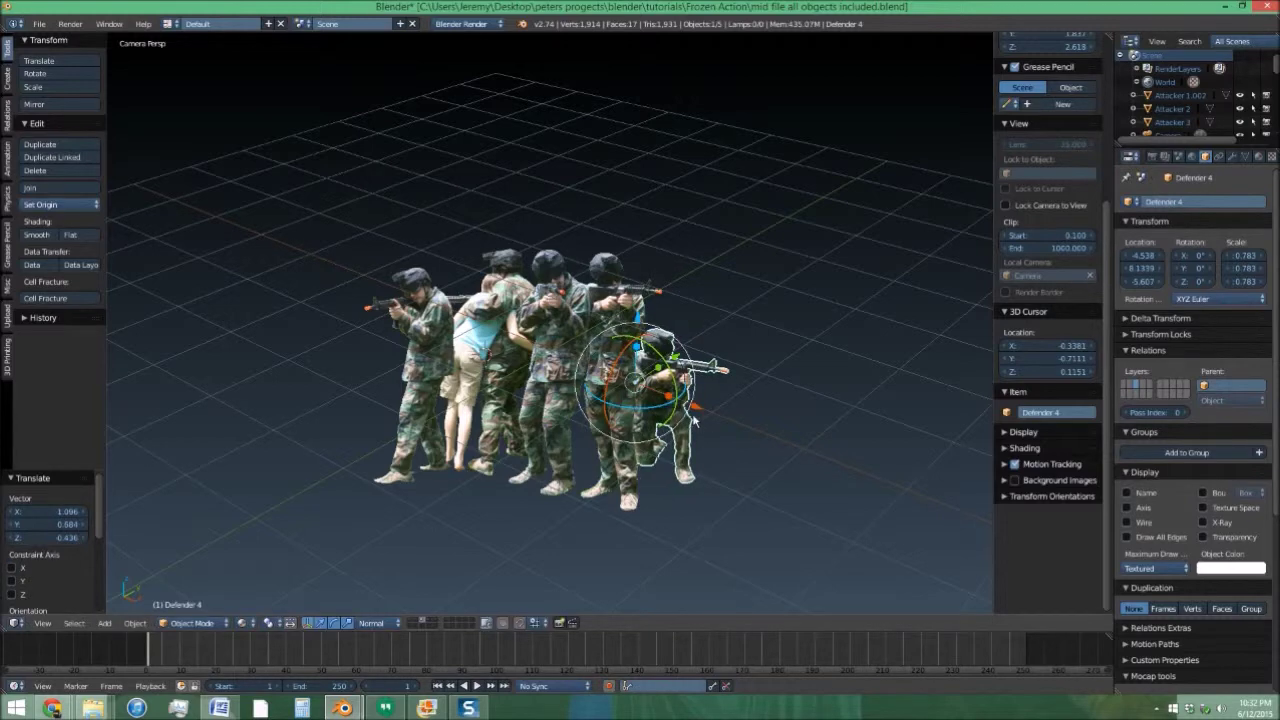
key("shift+2")
middle_click_drag(688, 414, 714, 436)
key("KP_0")
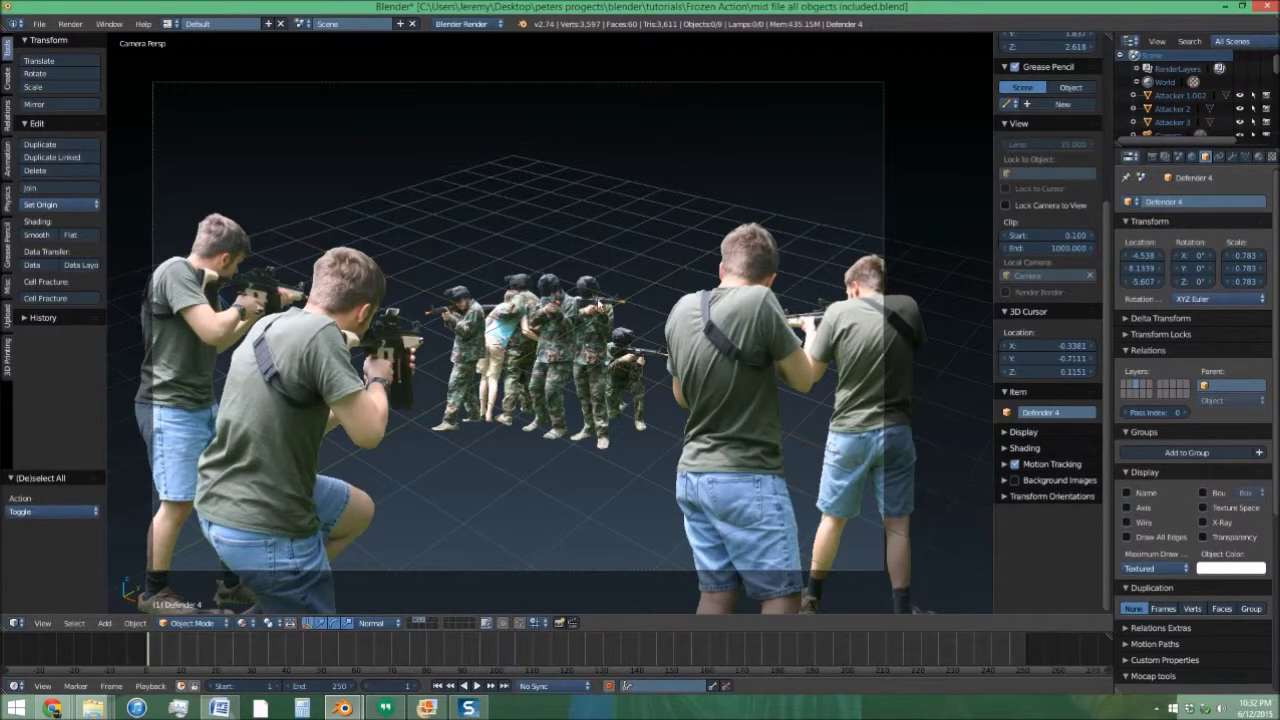
Add a plane mesh and unwrap its UVs in Edit Mode.
key("space")
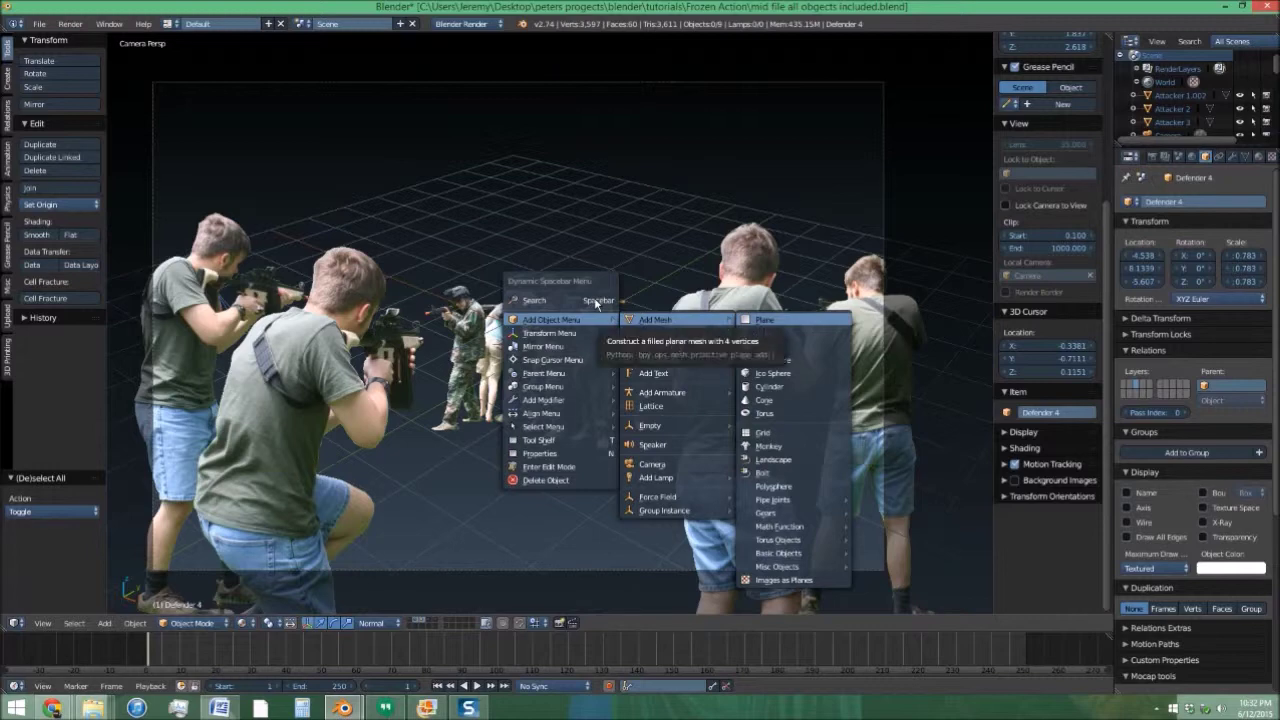
key("Return")
key("Tab")
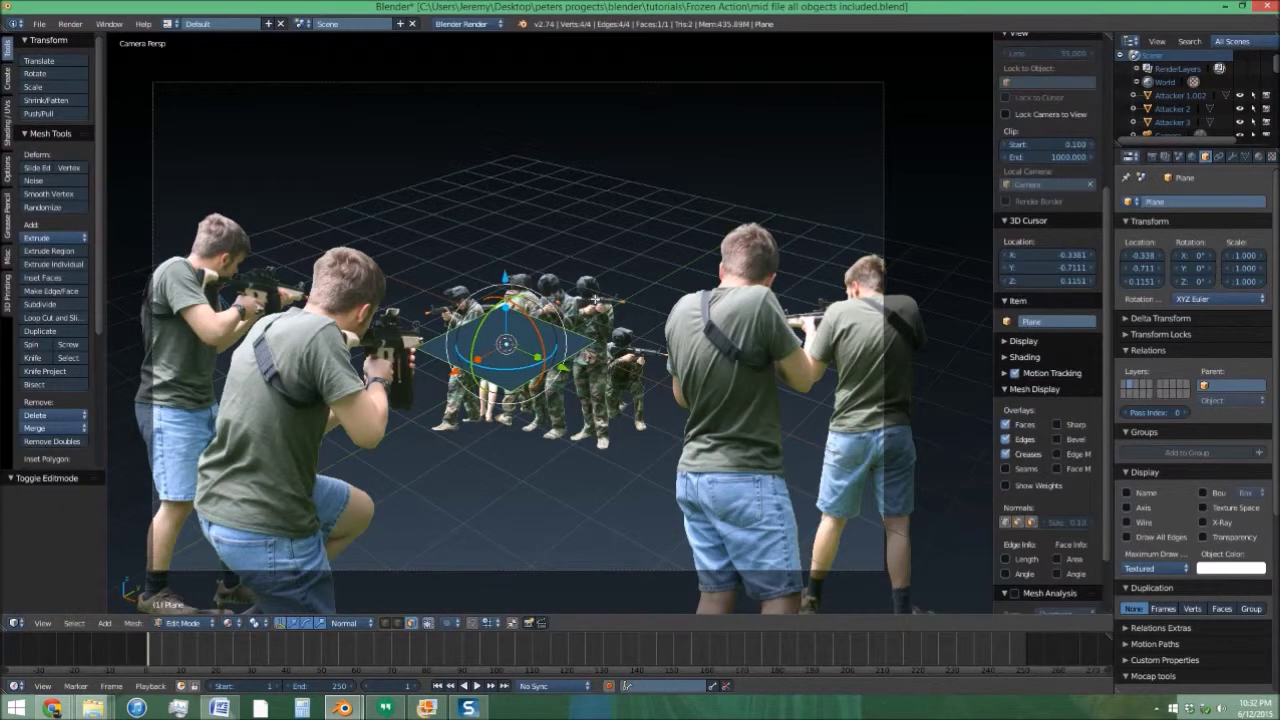
key("u")
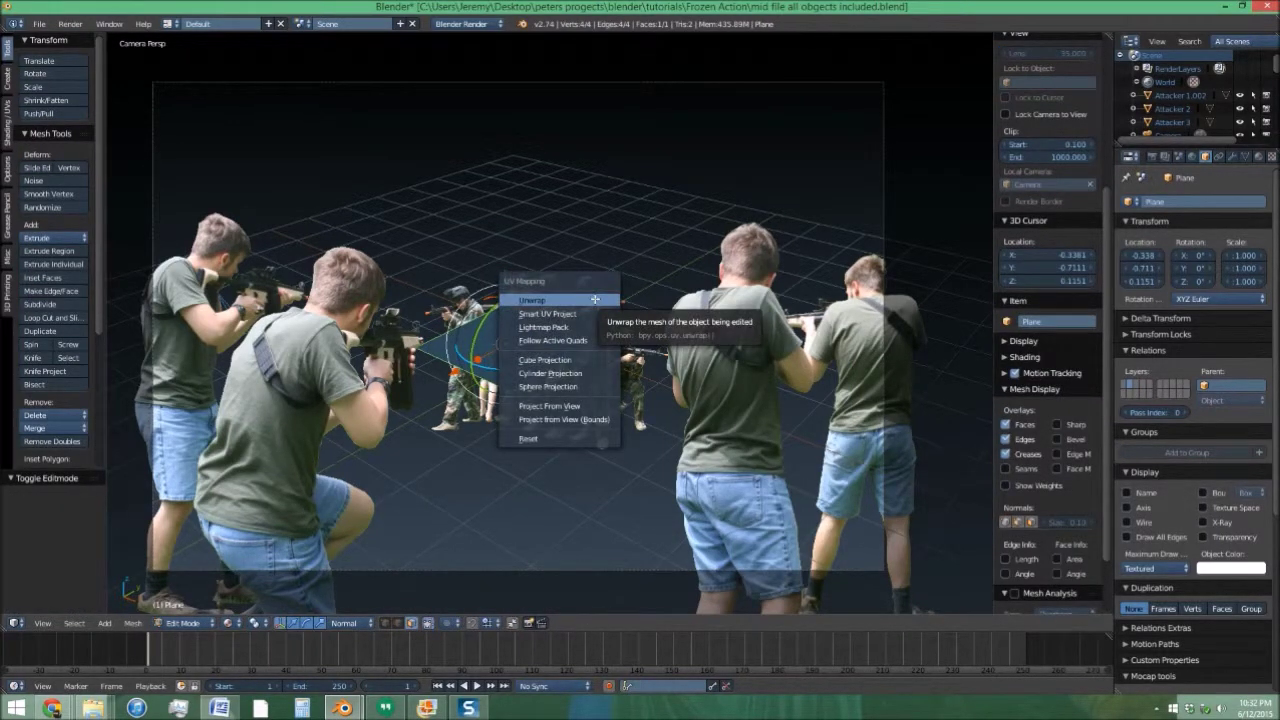
left_click(595, 299)
key("Tab")
Give the plane a new material and make it shadeless.
left_click(1260, 158)
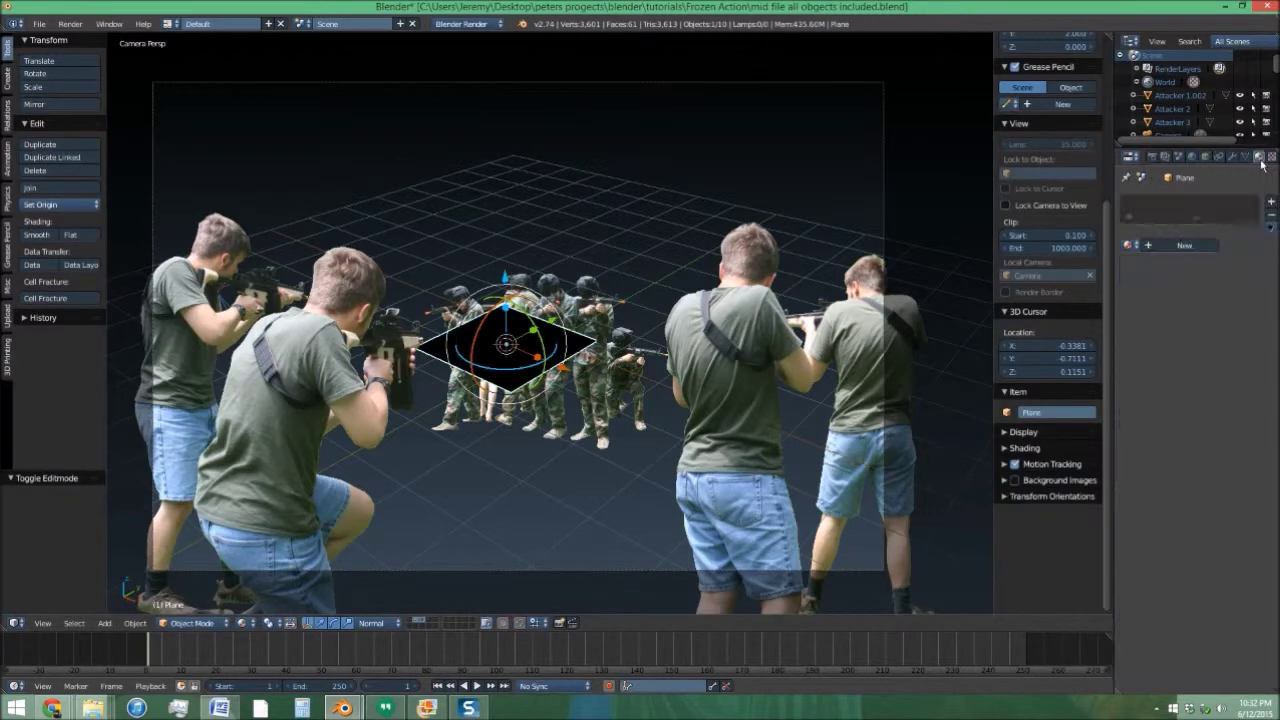
left_click(1190, 248)
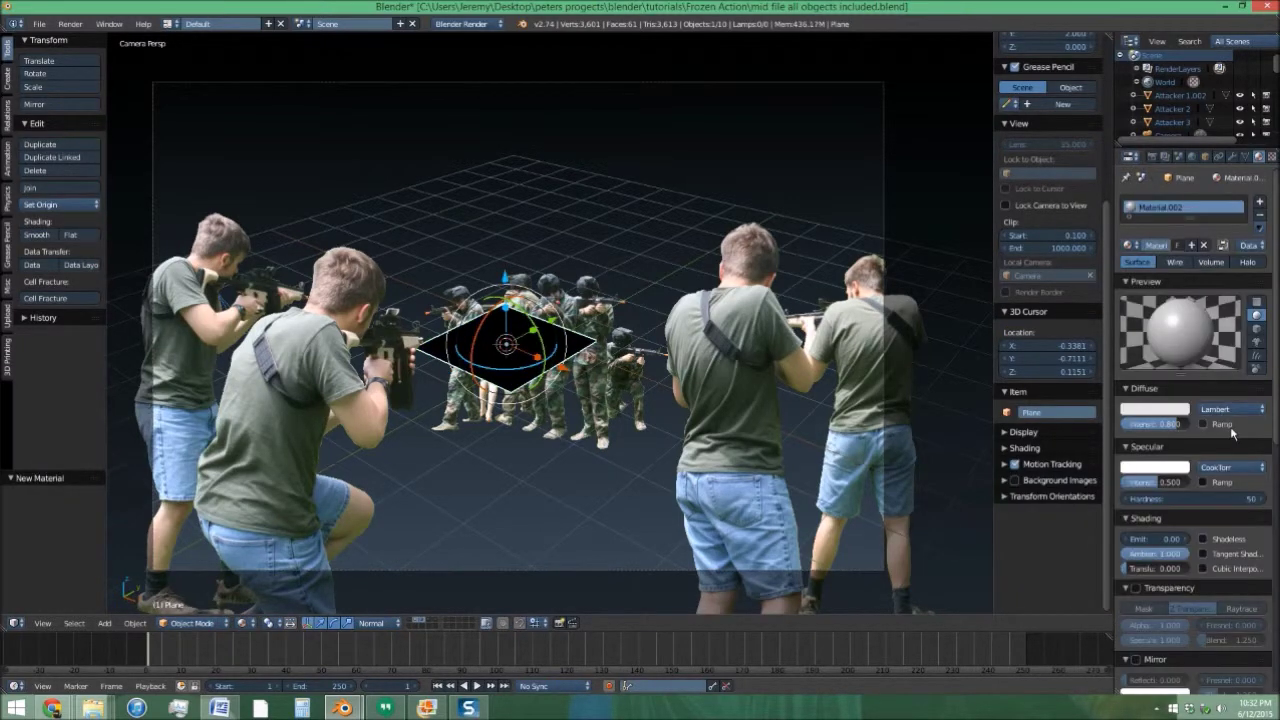
left_click(1217, 541)
Add a new image texture to the plane's material and load Backround.JPG from the Pictures folder.
left_click(1271, 157)
left_click(1195, 304)
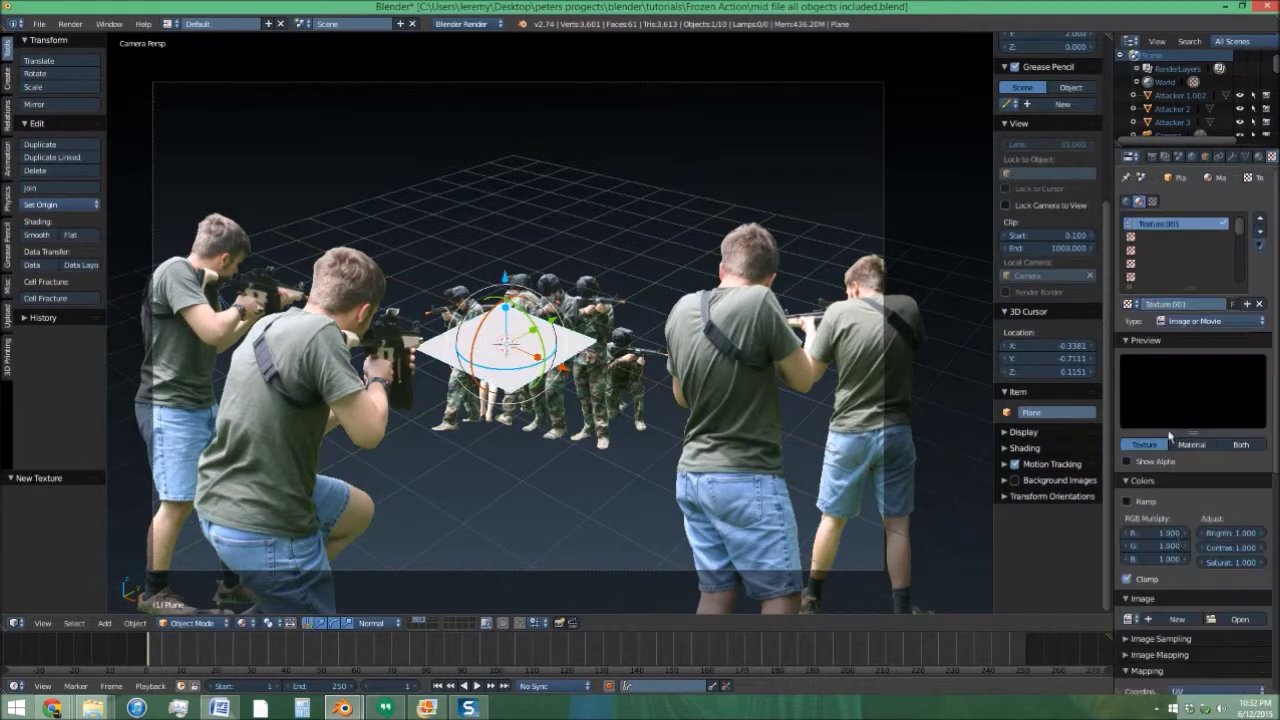
left_click(1236, 619)
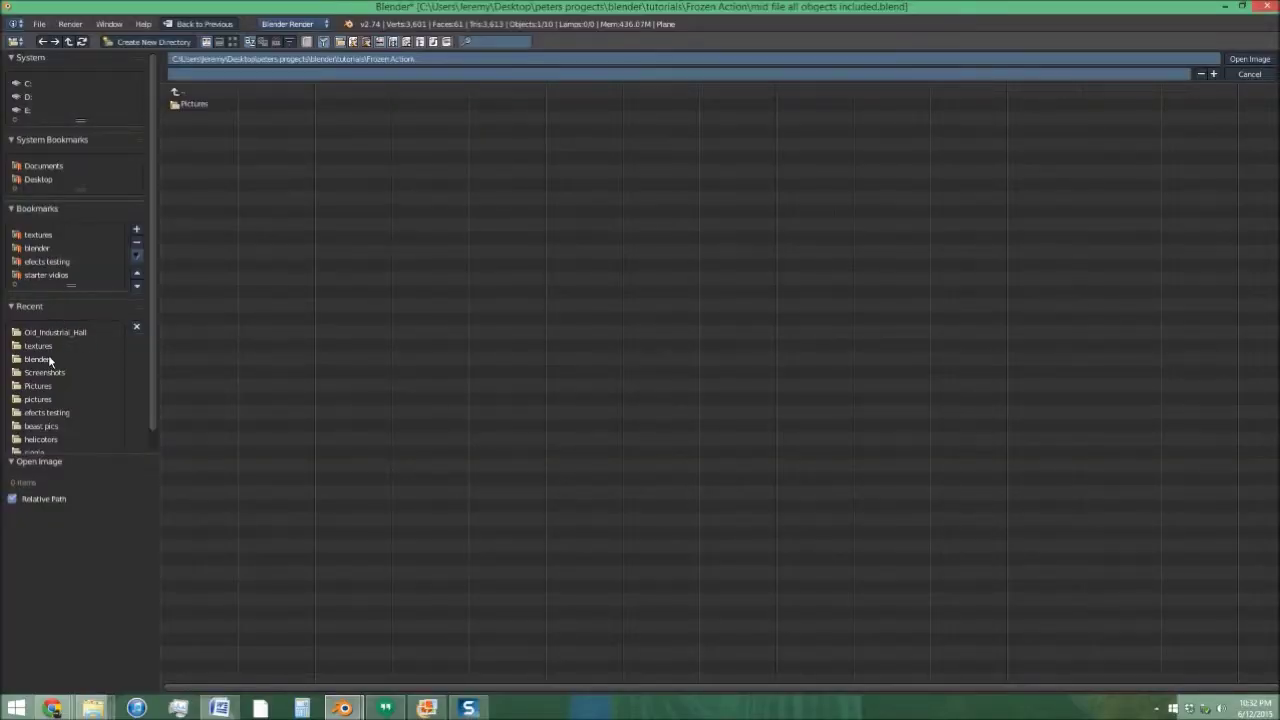
left_click(198, 106)
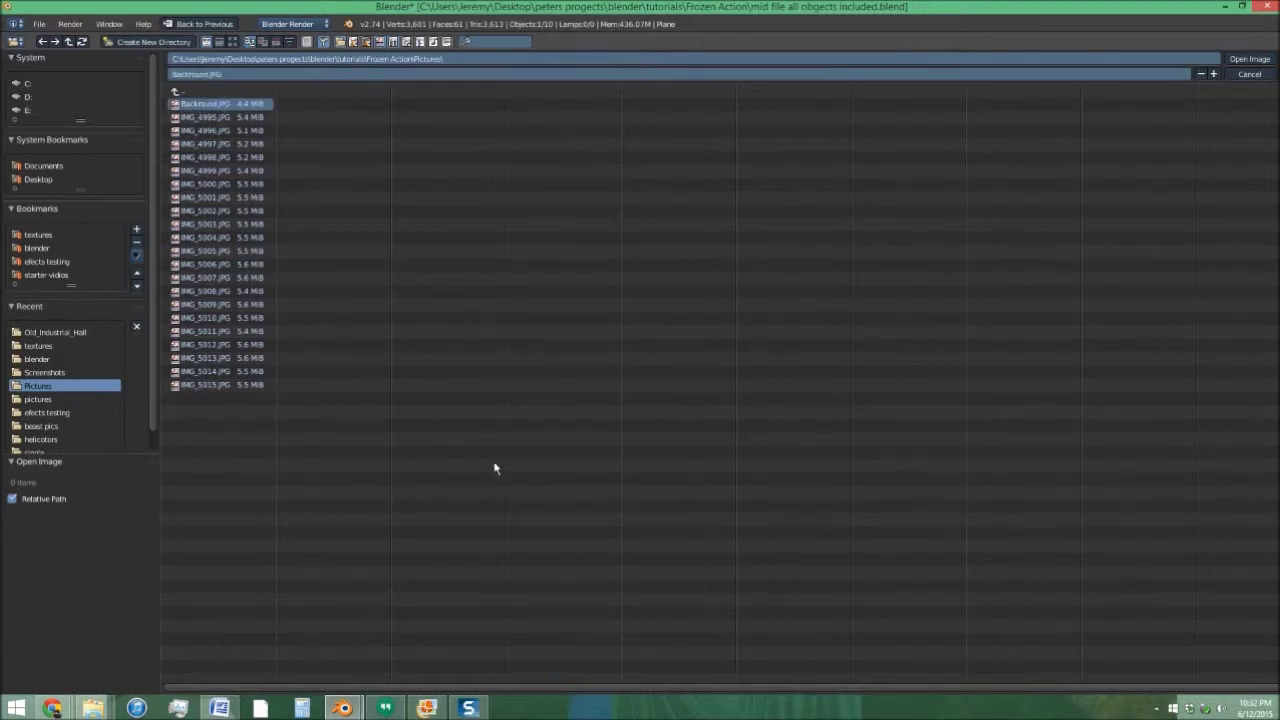
key("Return")
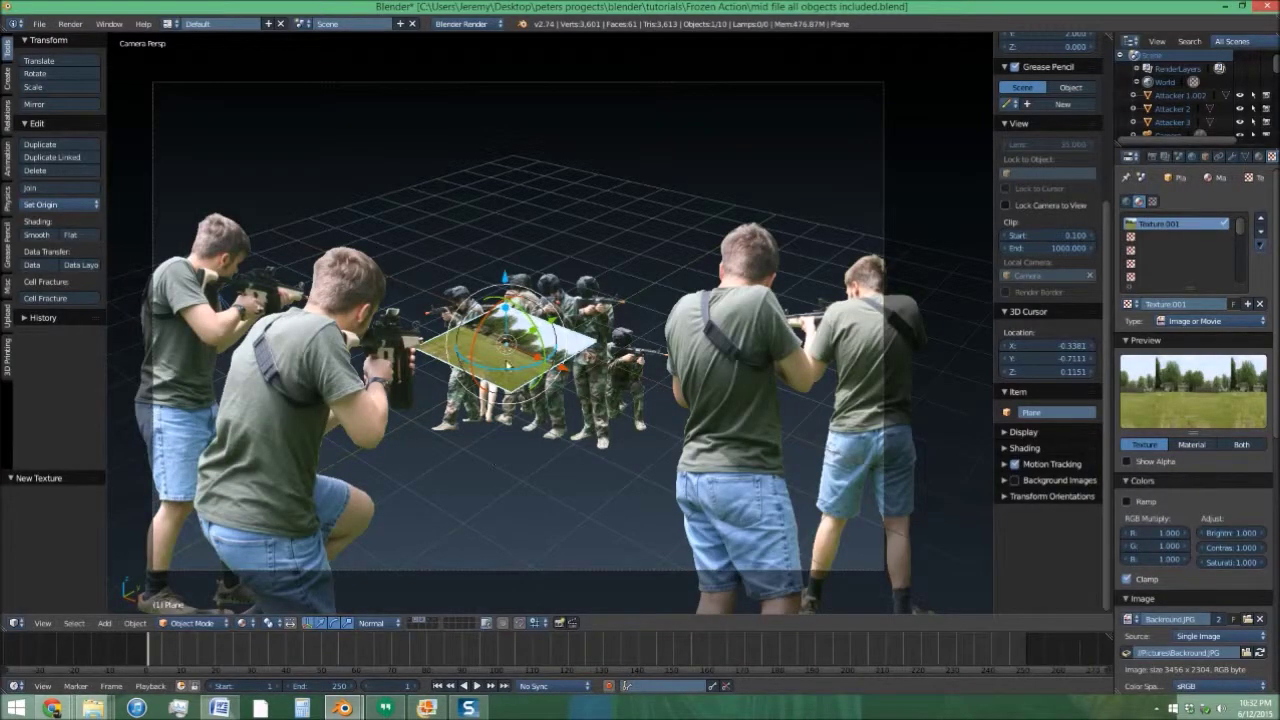
Examine the background photo on the plane up close in the top orthographic view.
key("KP_7")
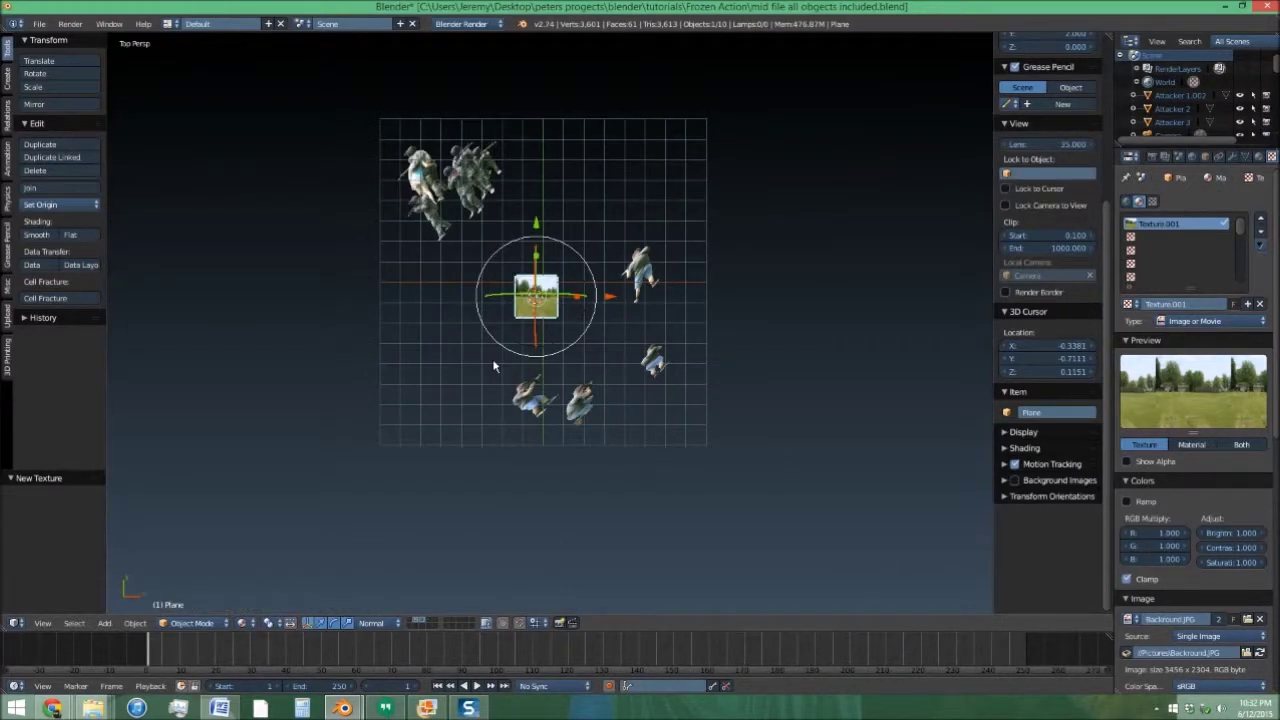
key("KP_5")
scroll(457, 214, "up", 8)
middle_click_drag(680, 357, 629, 348, "shift")
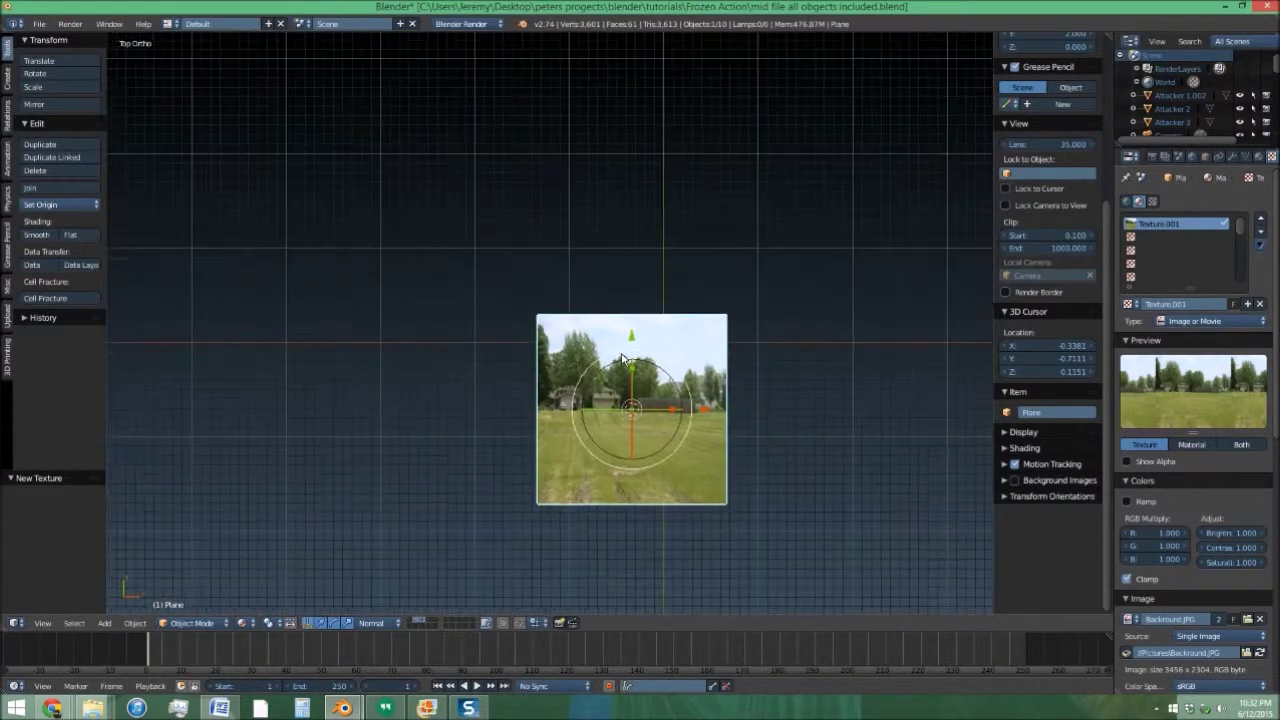
scroll(622, 358, "up", 8)
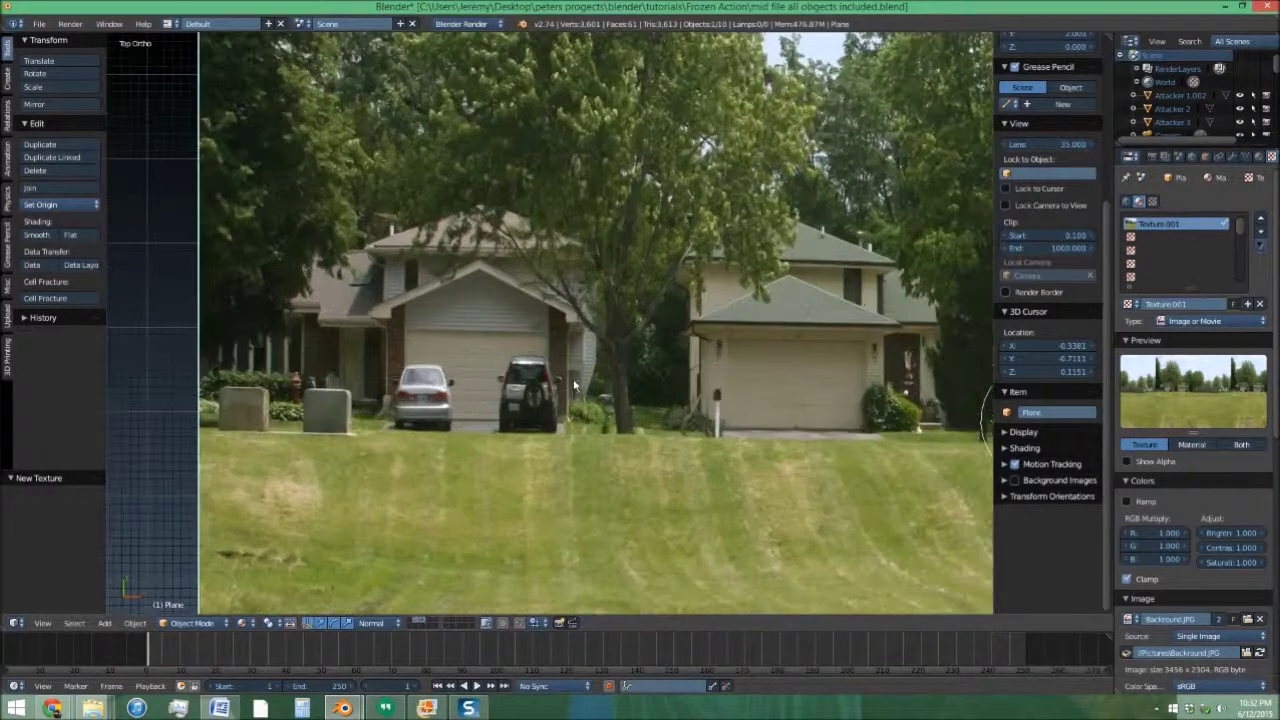
scroll(557, 398, "up", 6)
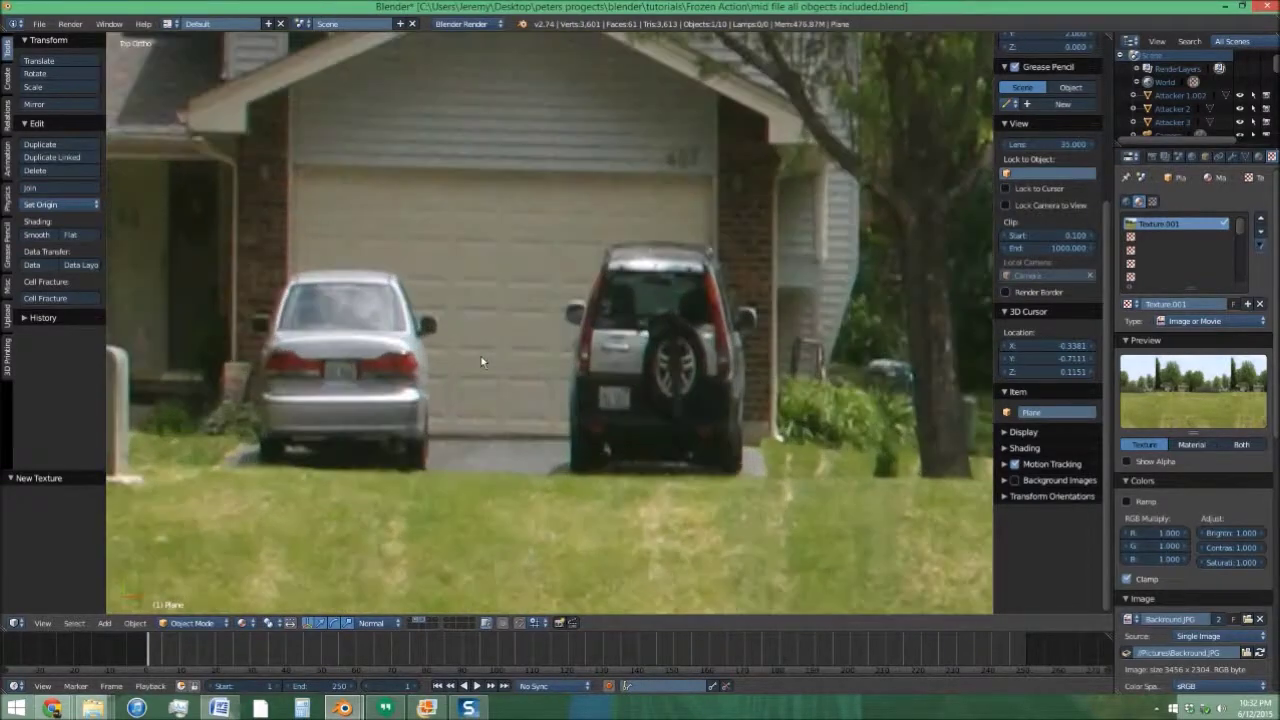
scroll(555, 360, "down", 8)
scroll(555, 360, "up", 6)
middle_click_drag(325, 293, 293, 287, "shift")
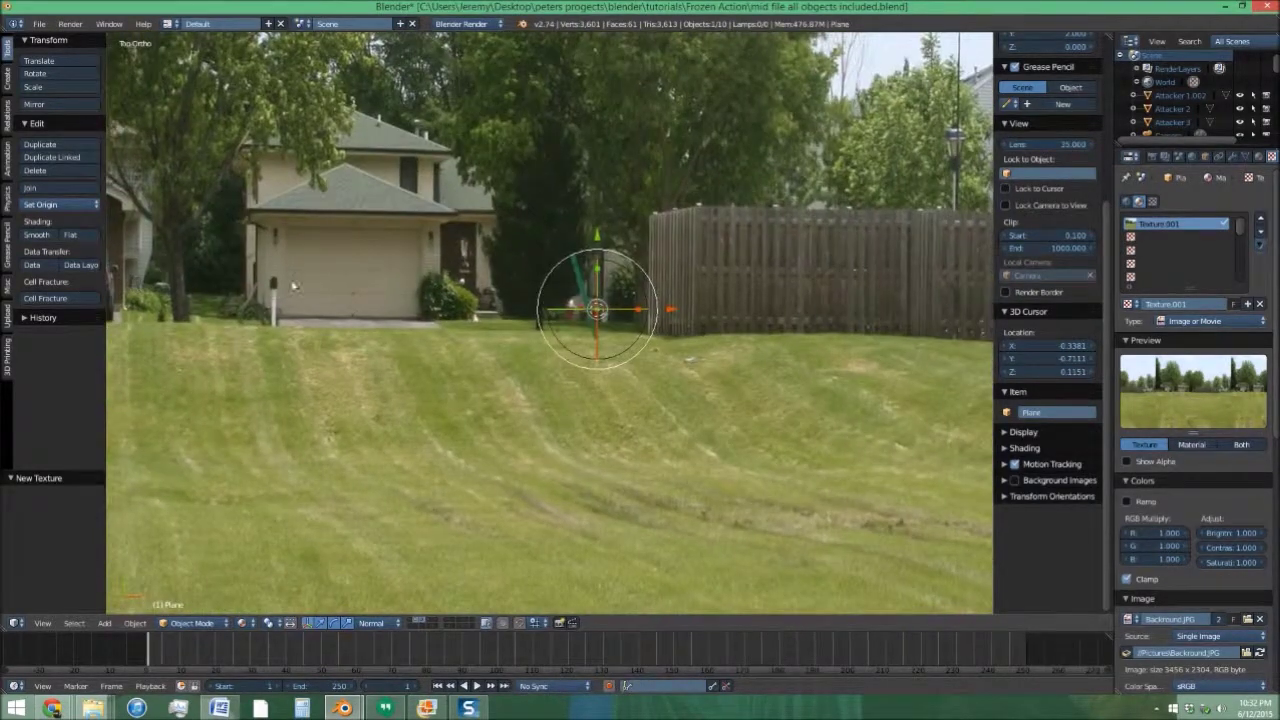
Scale the background plane to about 0.652 along the Y axis to correct the photo's proportions.
middle_click_drag(463, 275, 793, 308, "shift")
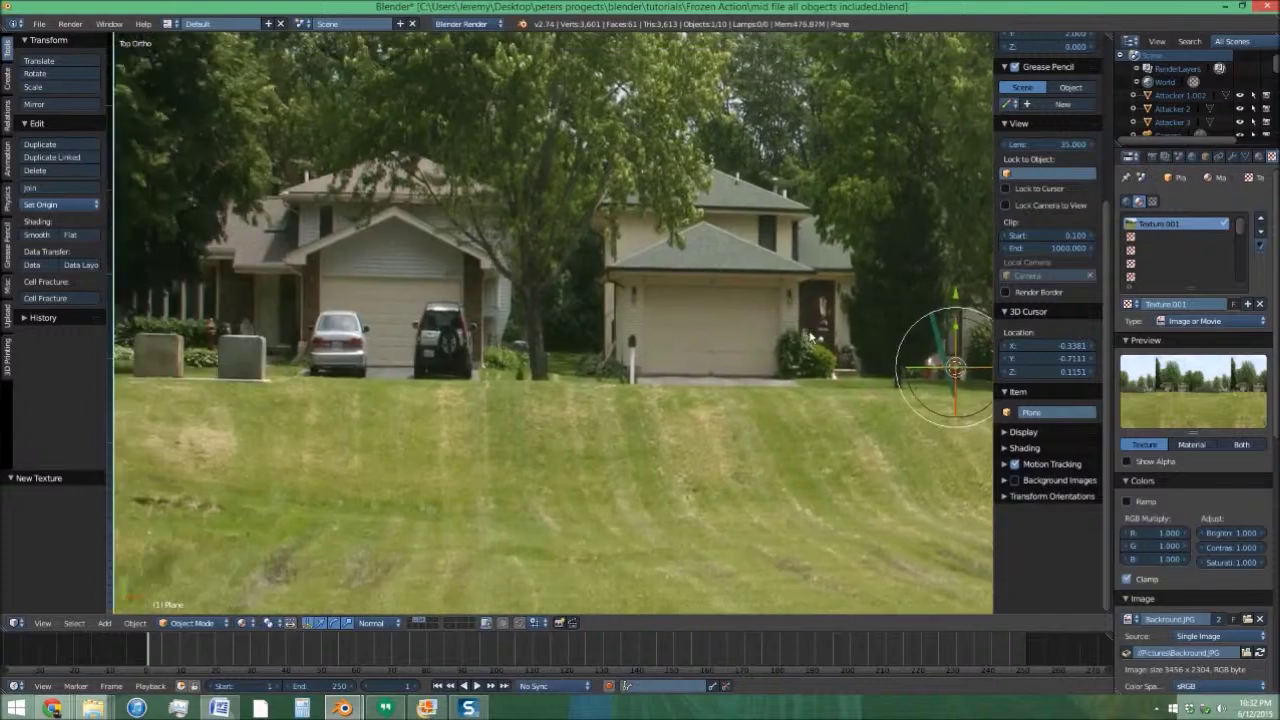
scroll(409, 281, "up", 5)
scroll(600, 296, "up", 1)
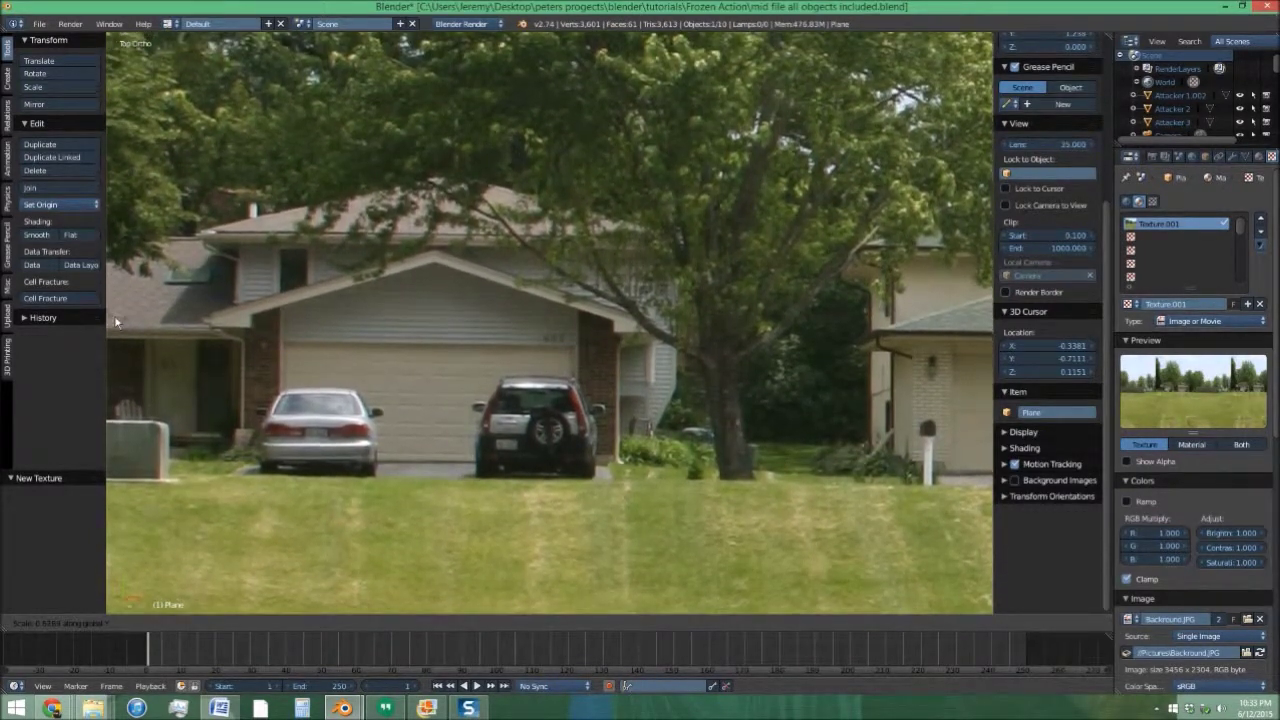
left_click(929, 323)
Move the background plane behind the defenders in camera view, including a shift of about 5.58 units along its Y axis.
key("KP_0")
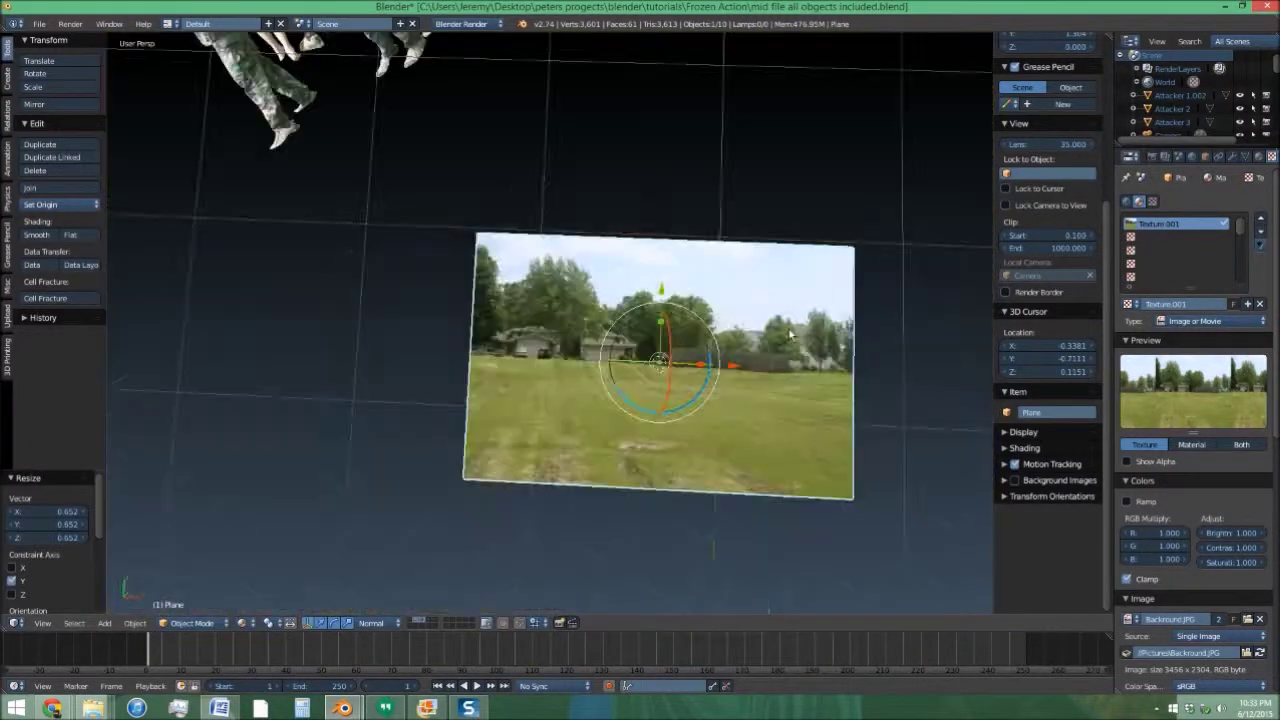
key("g")
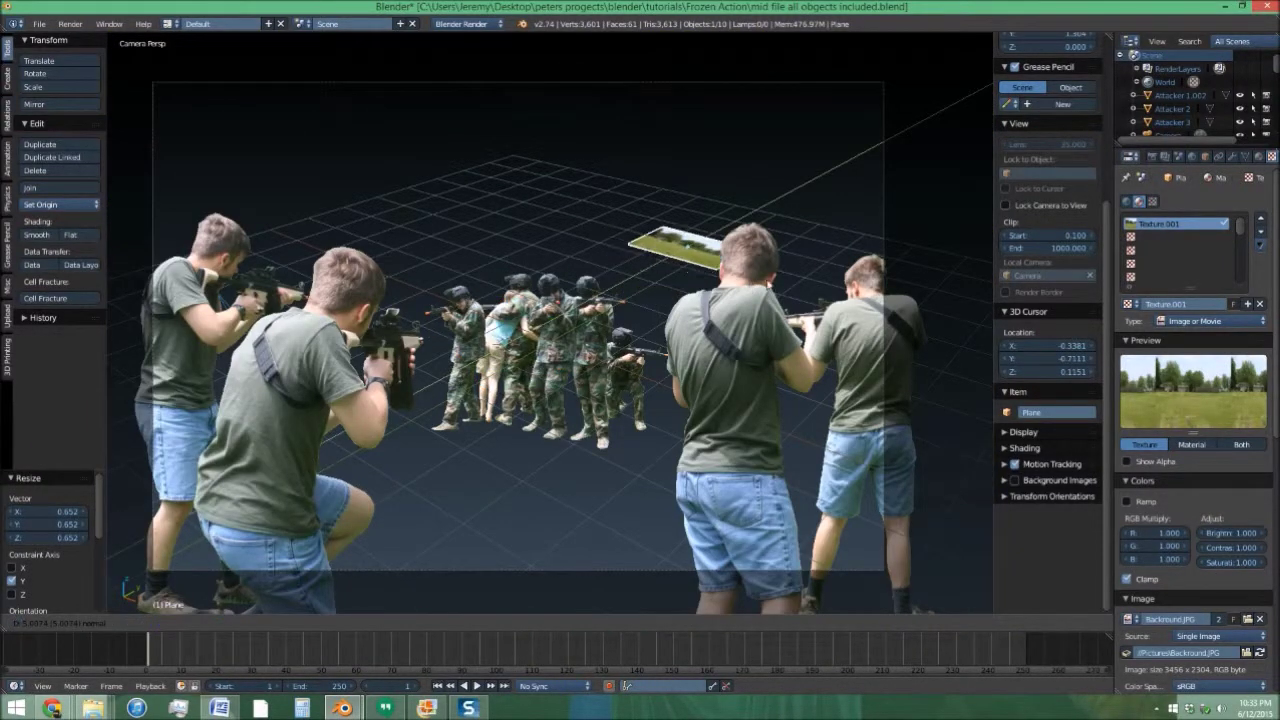
left_click(800, 200)
key("g")
left_click(527, 347)
left_click_drag(527, 347, 820, 292)
key("g")
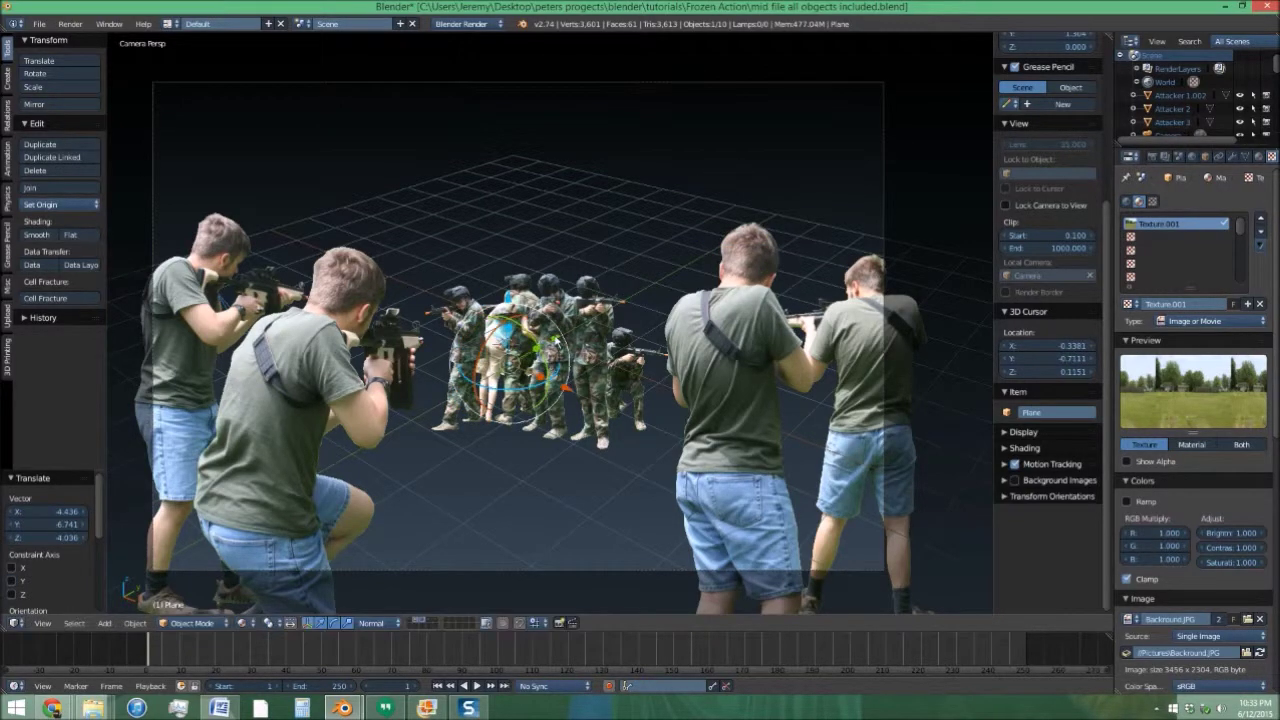
left_click_drag(556, 340, 646, 277)
Move the background plane much farther behind the cutout figures and return to the camera view.
middle_click_drag(646, 277, 730, 378)
scroll(630, 314, "down", 9)
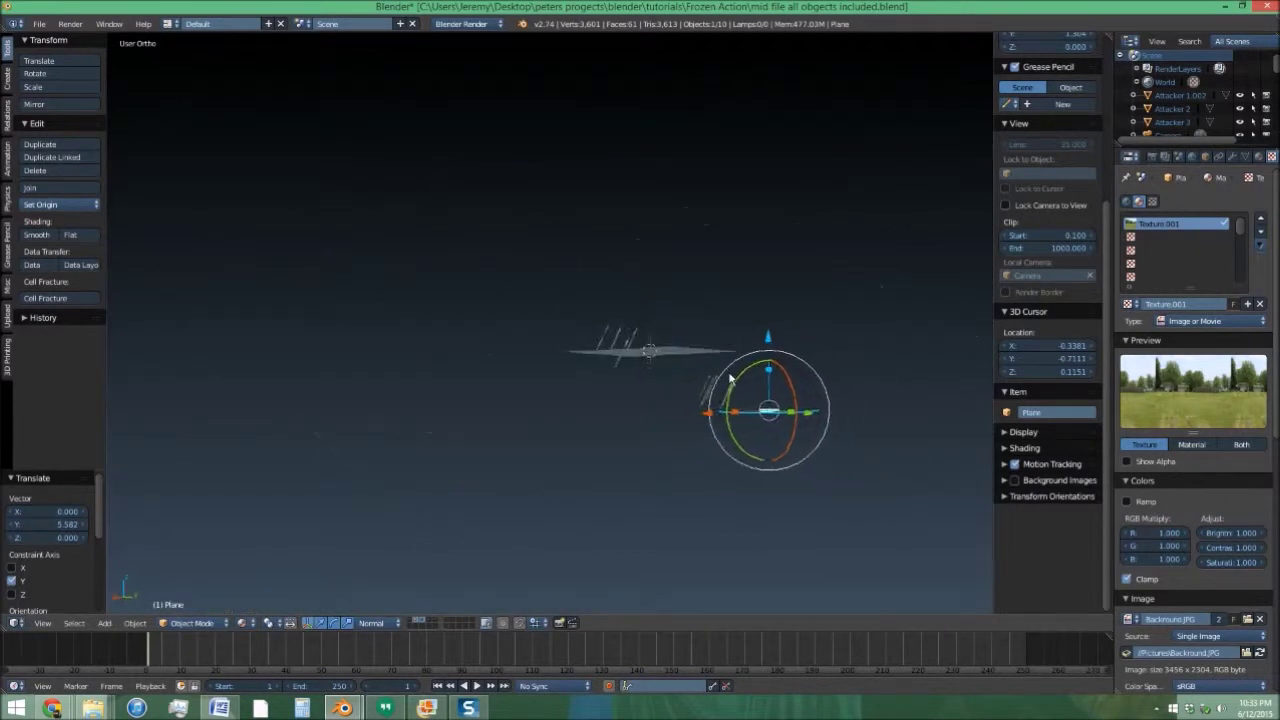
key("g")
left_click(806, 396)
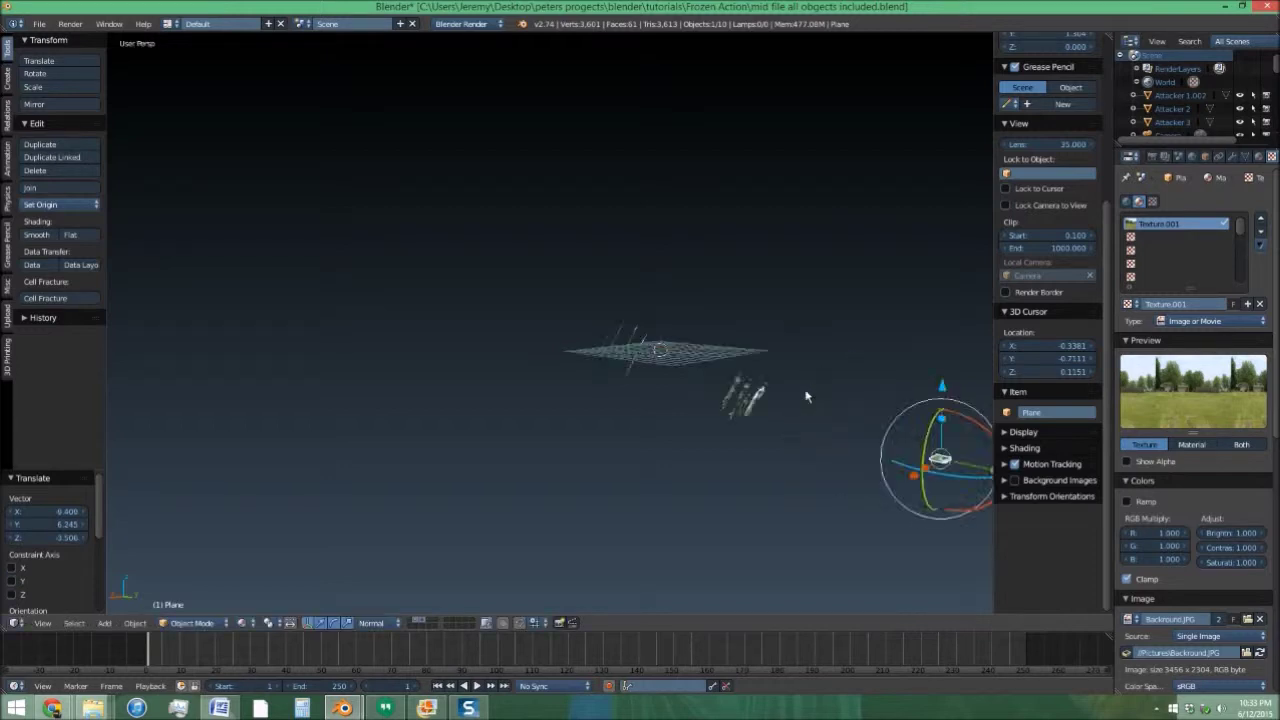
key("KP_0")
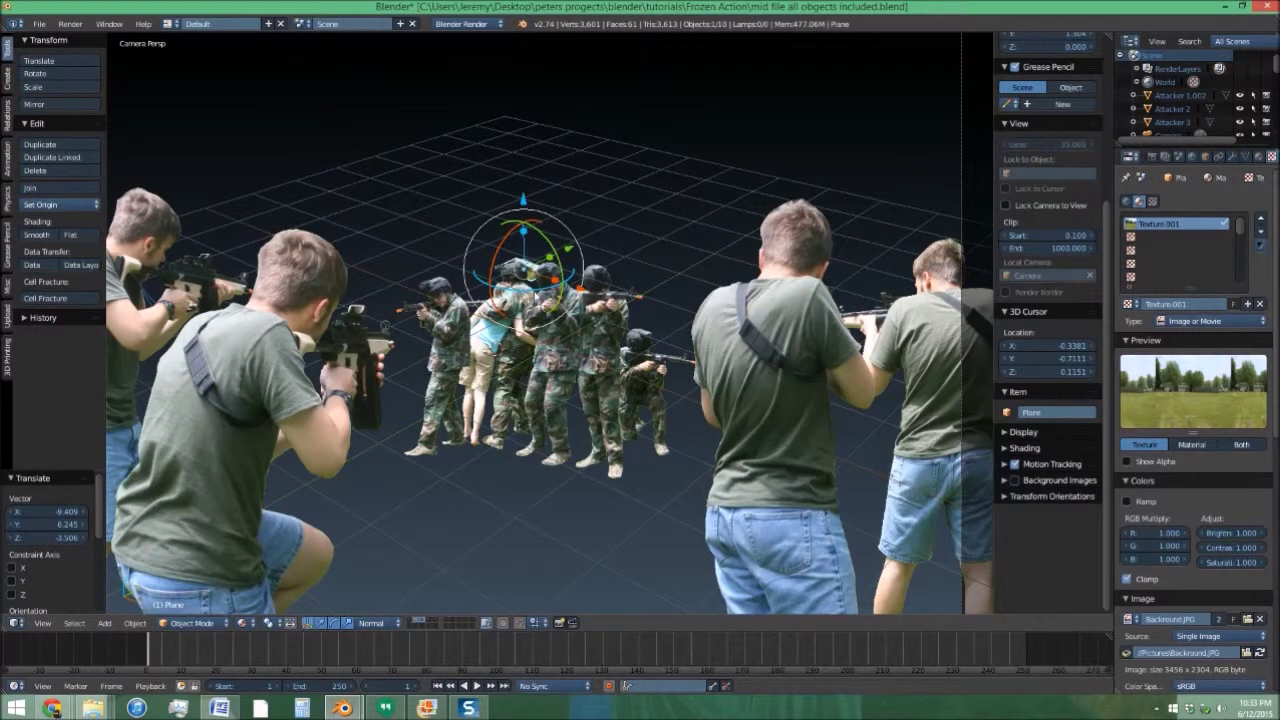
key("g")
key("z")
key("Escape")
Add the camera to the selection and copy its X, Y and Z rotation to the background plane.
scroll(828, 266, "down", 1)
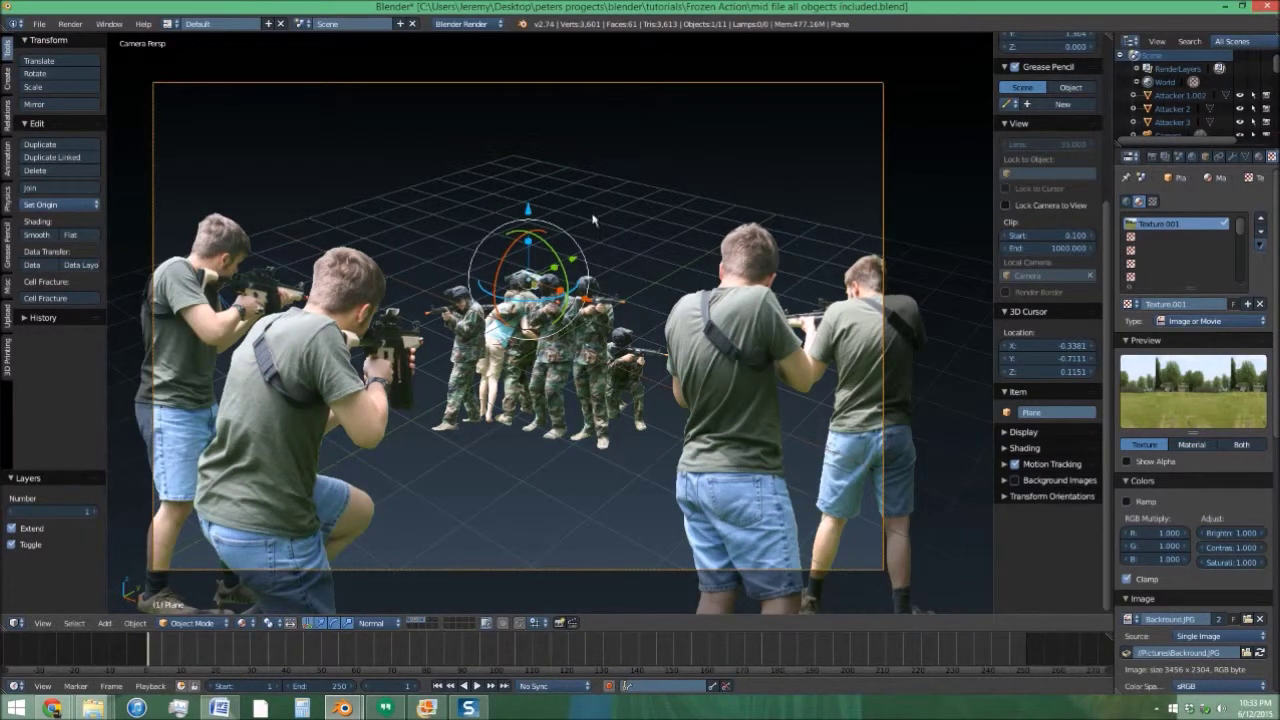
right_click(886, 150, "shift")
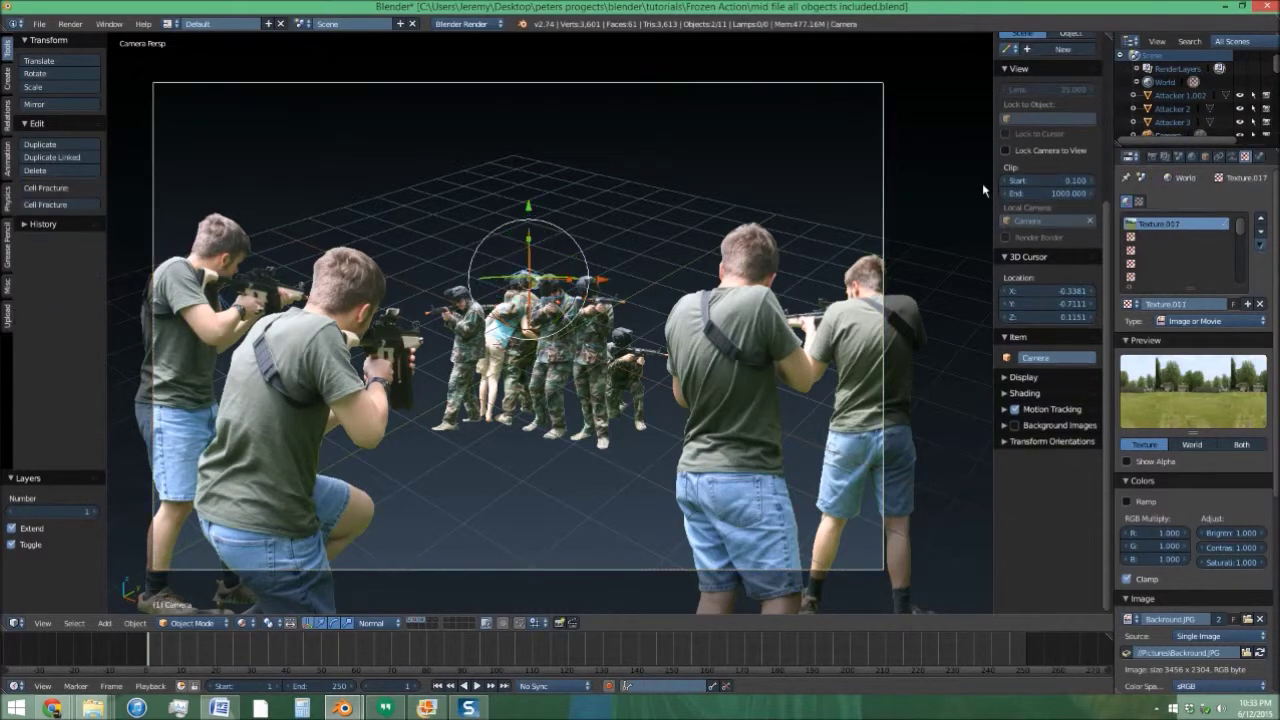
left_click(1205, 157)
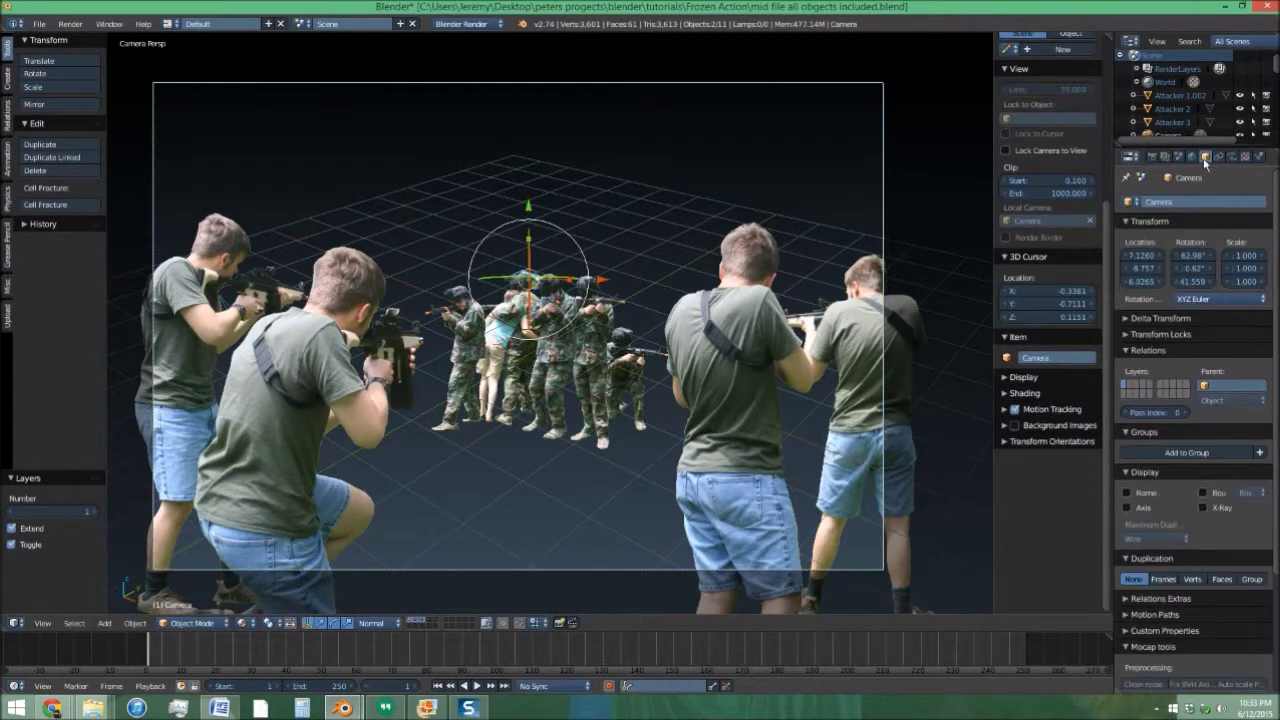
right_click(1187, 257)
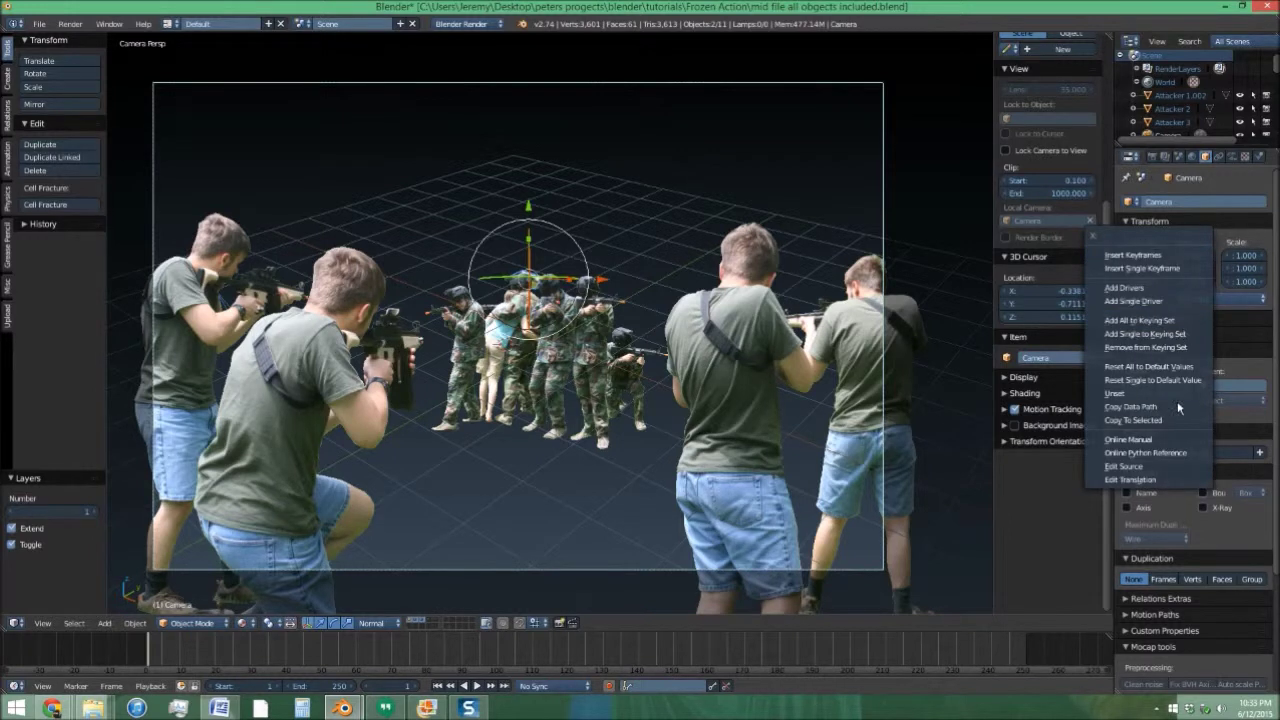
left_click(1174, 428)
right_click(1189, 270)
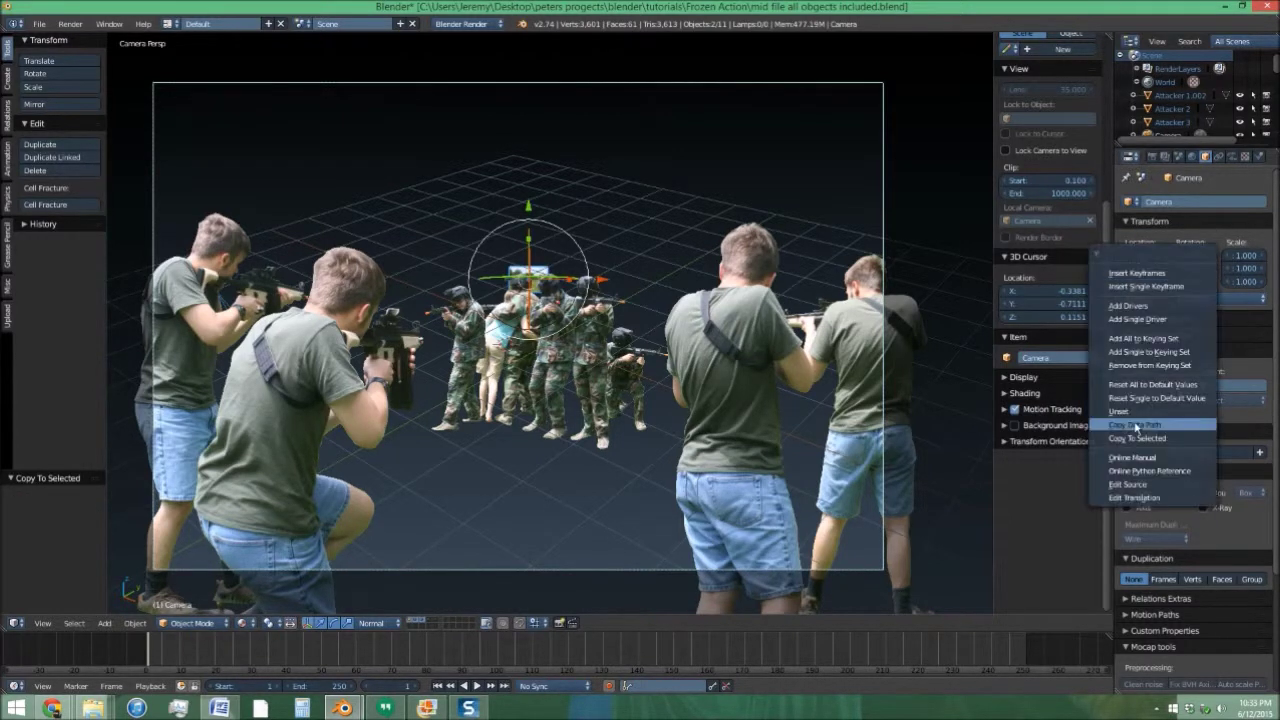
left_click(1137, 438)
right_click(1181, 278)
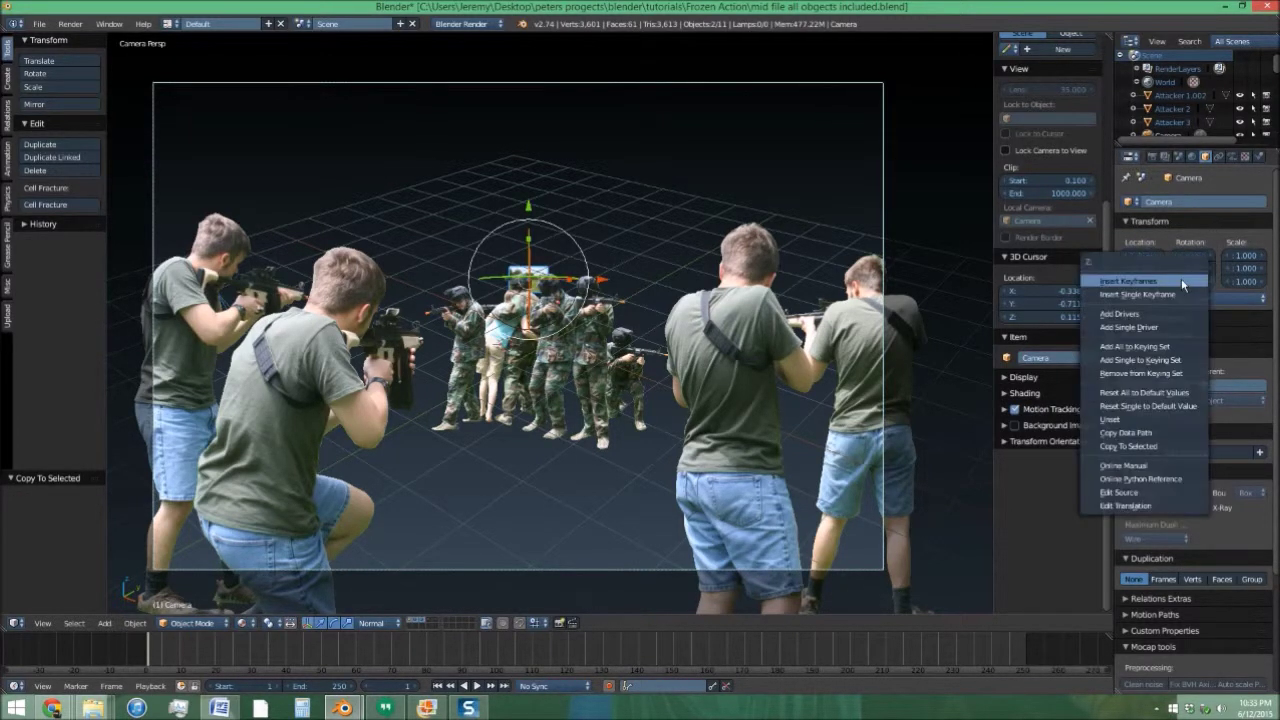
left_click(1147, 447)
Select only the background plane, scale it up by about 24.48 and shift it down within the camera view.
right_click(511, 284)
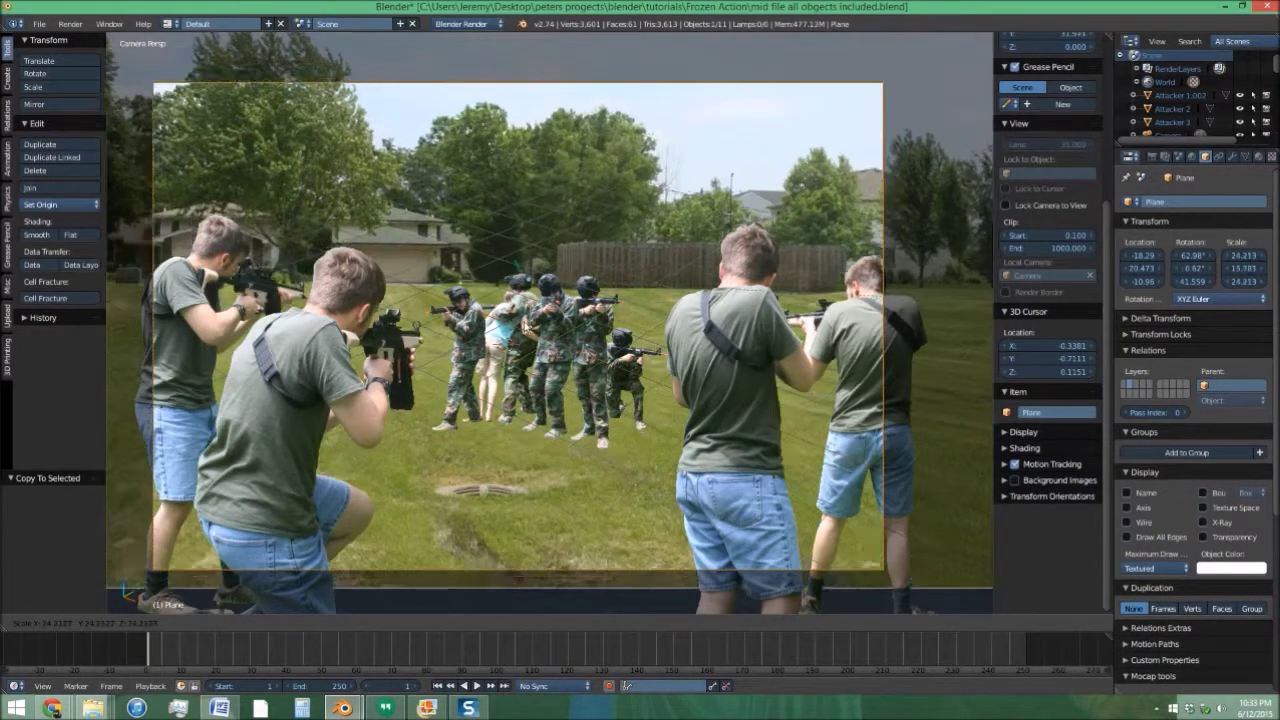
key("Return")
scroll(534, 330, "down", 2)
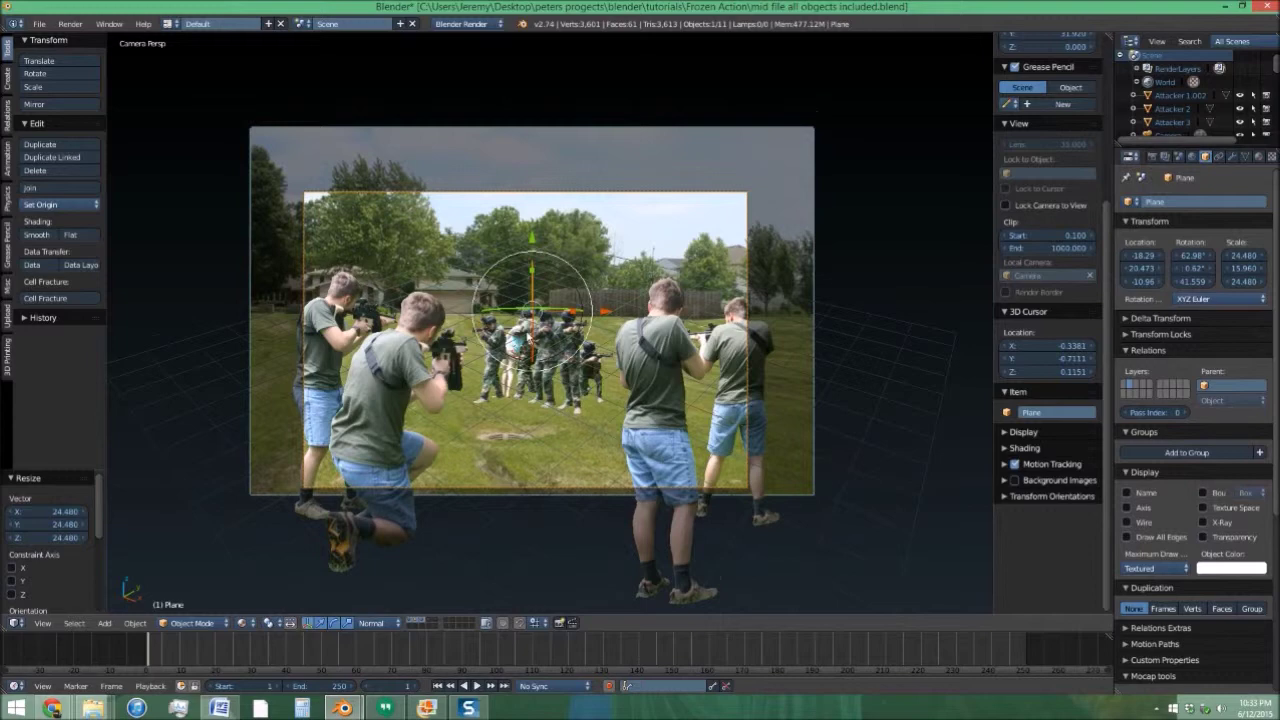
key("g")
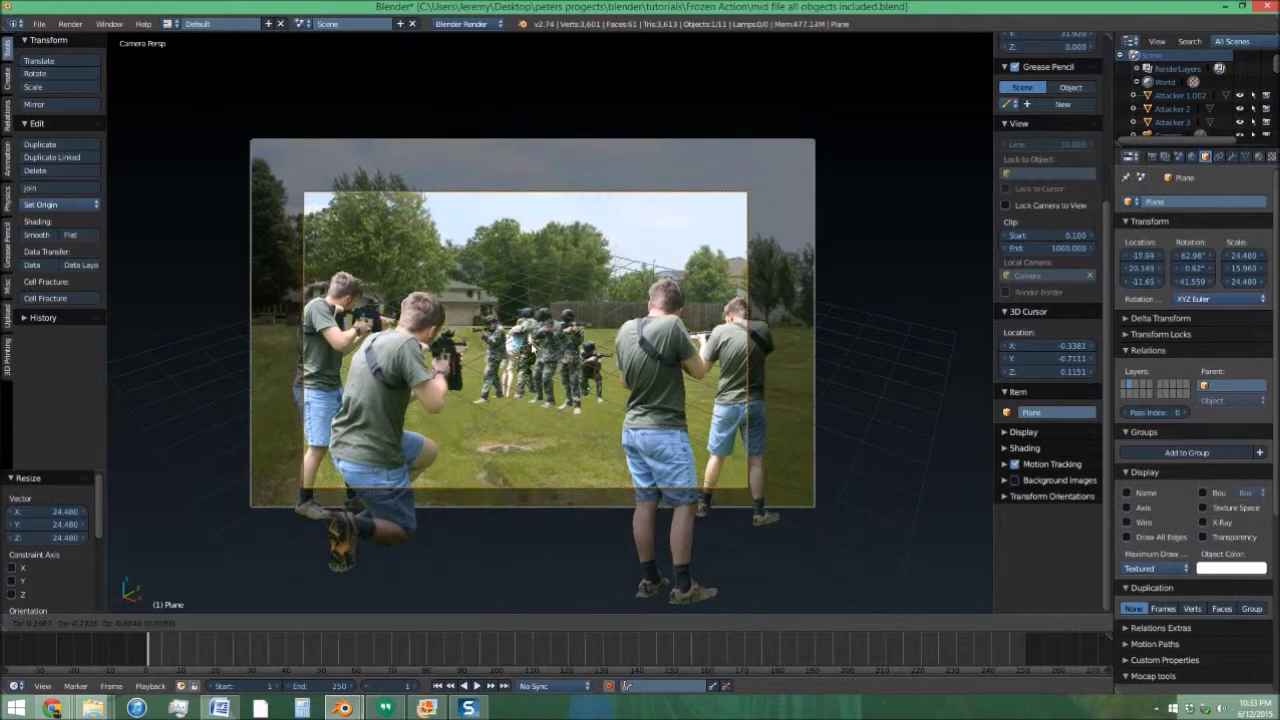
key("Return")
Shrink the background plane to about 20.57 on X and reposition it so it just covers the camera frame.
key("s")
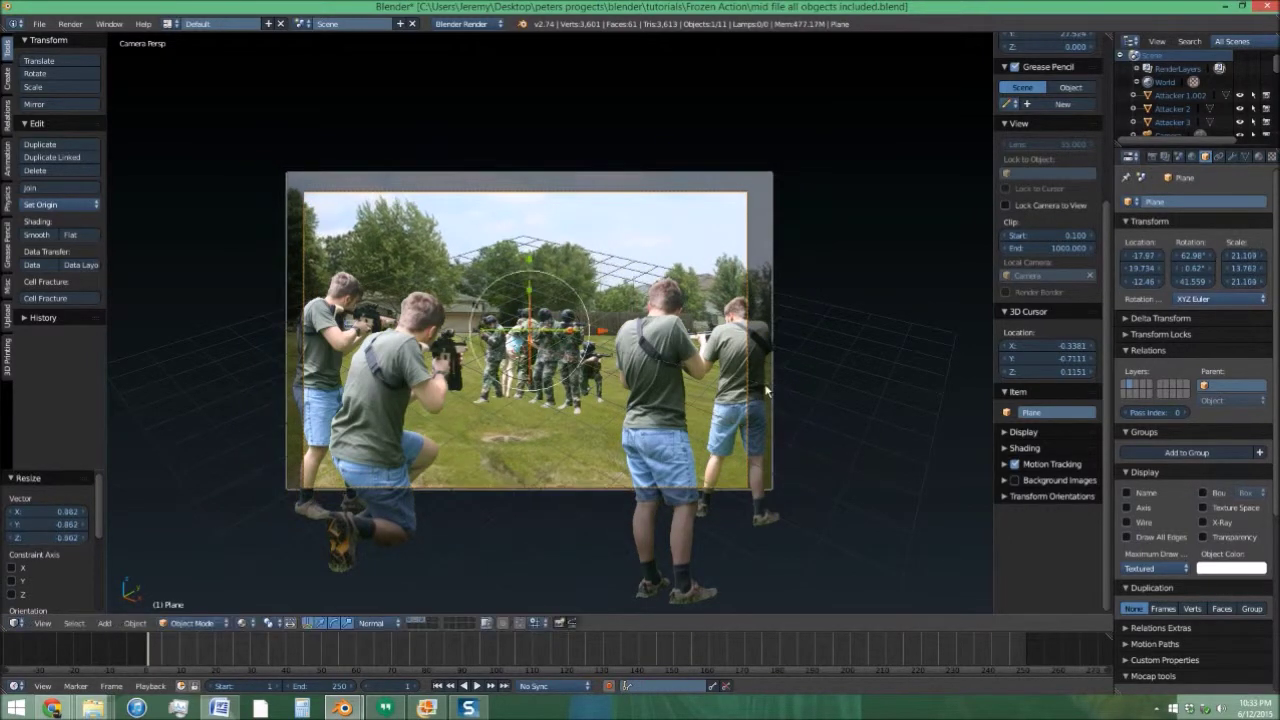
key("Return")
key("g")
key("Return")
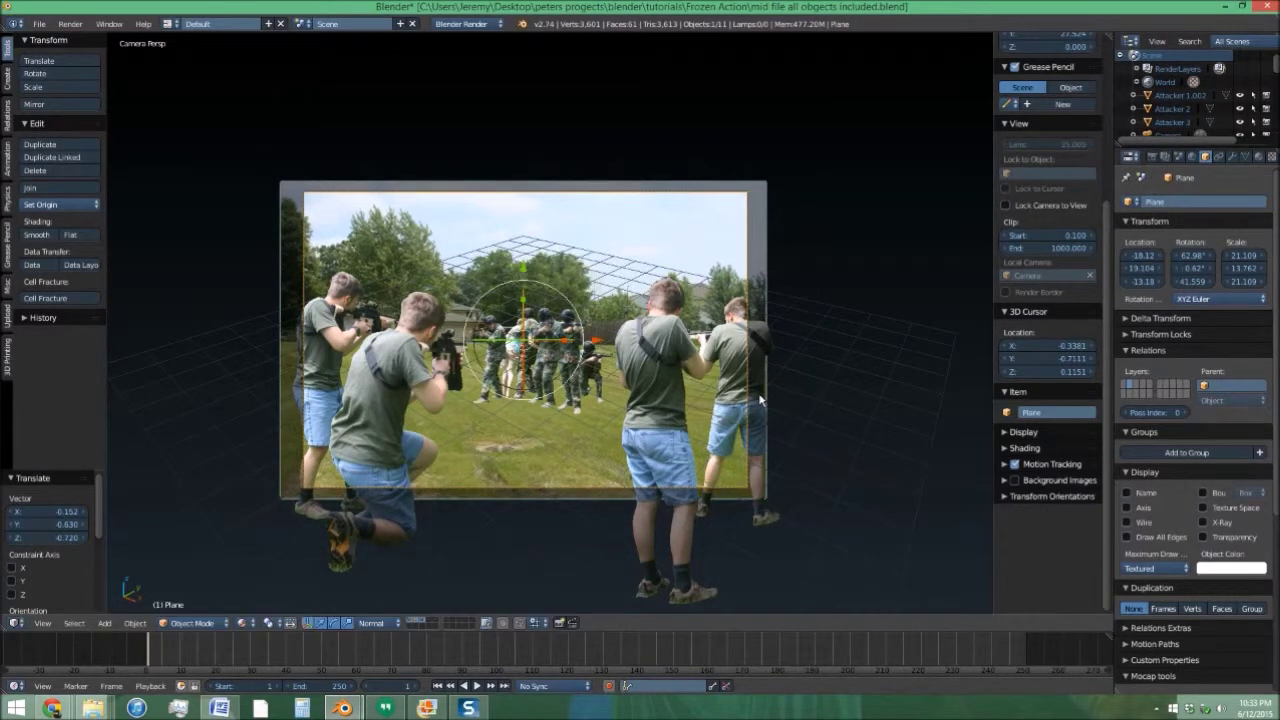
key("s")
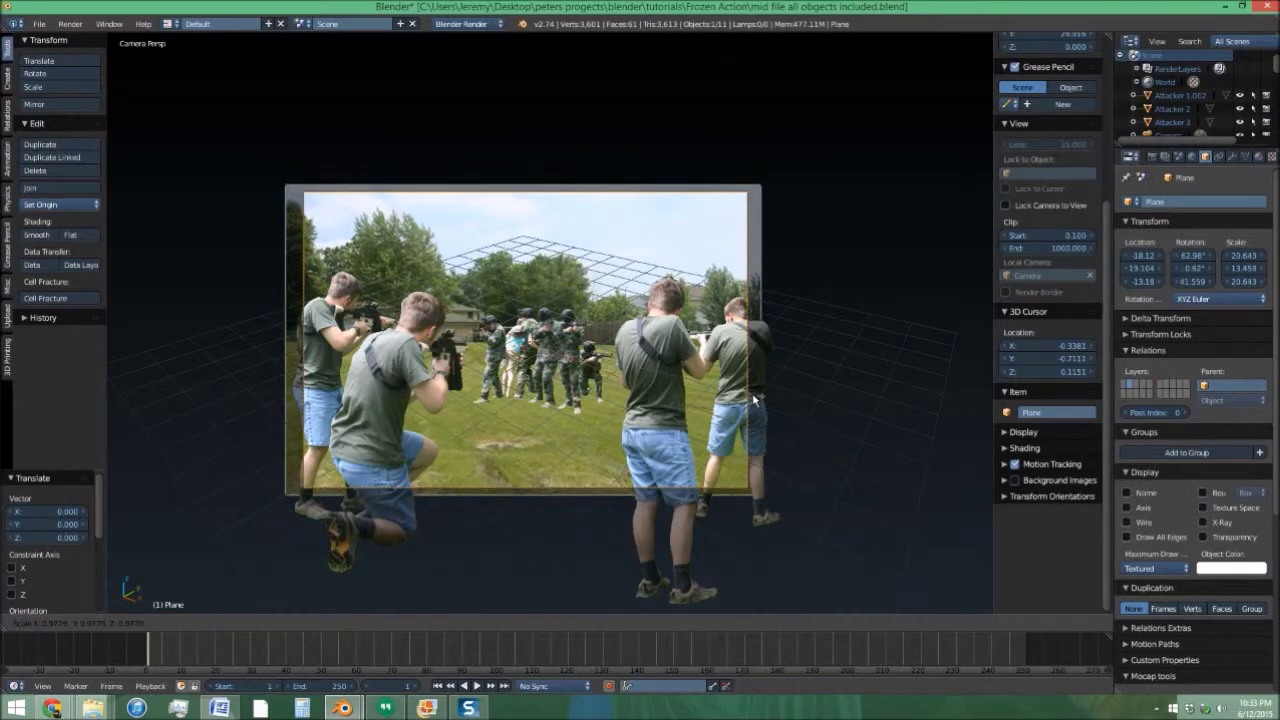
key("g")
key("Return")
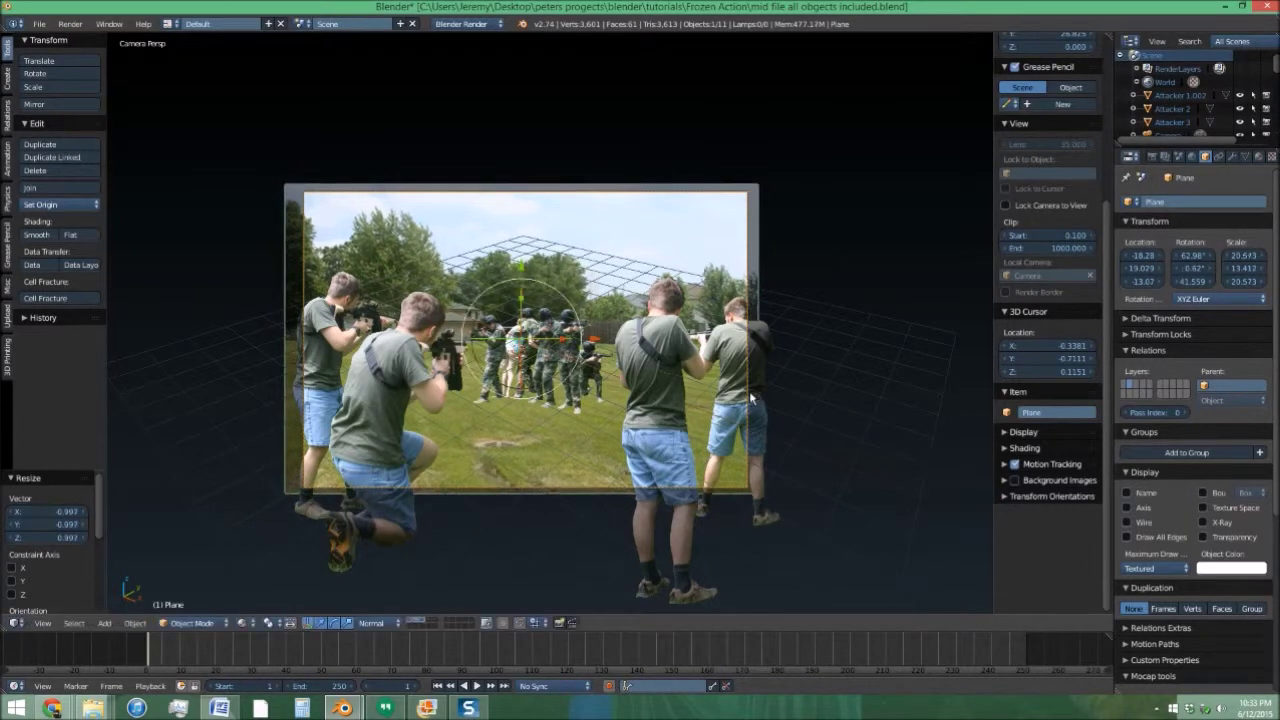
Switch the viewport to wireframe shading and show the helicopter layer together with the figures.
key("z")
key("z")
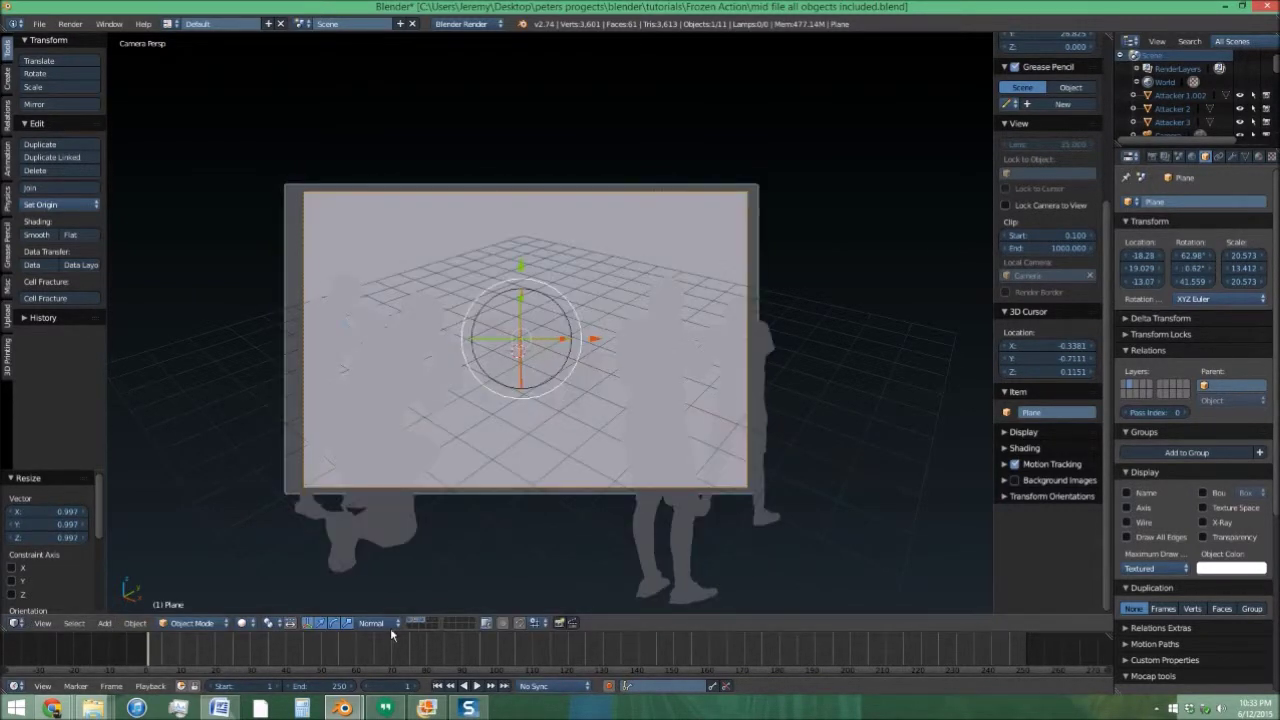
key("z")
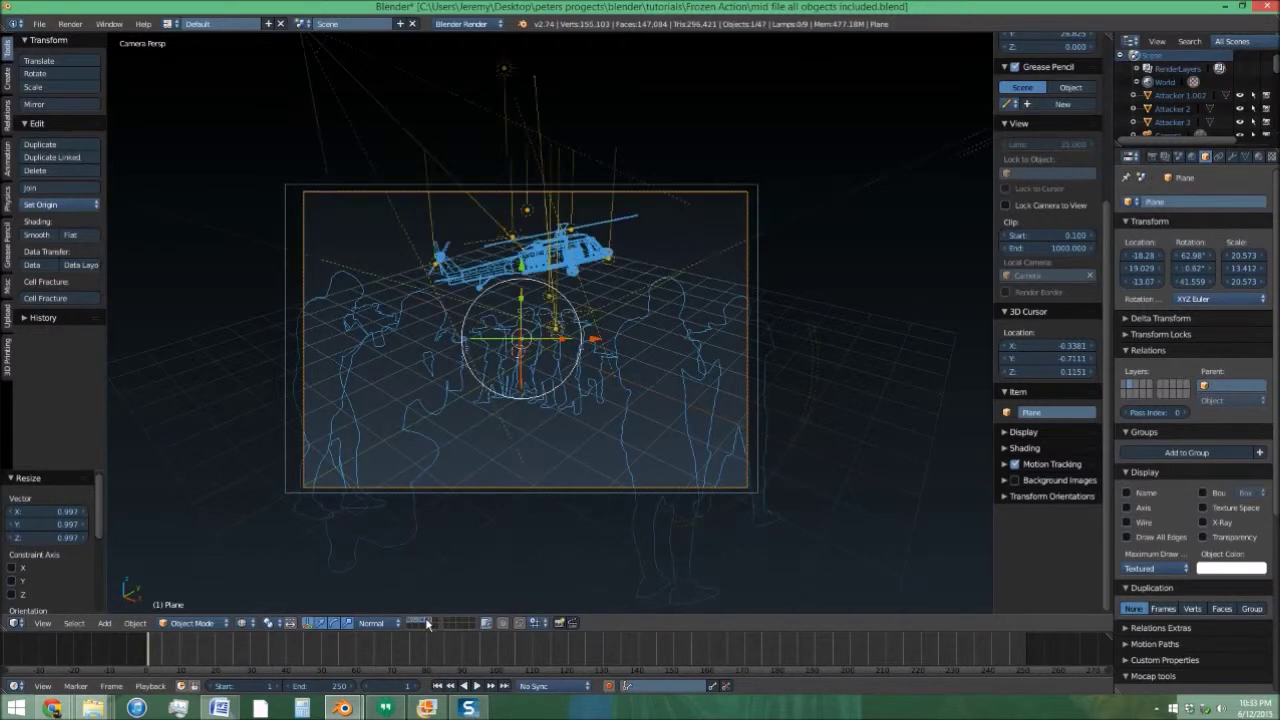
scroll(465, 300, "up", 3)
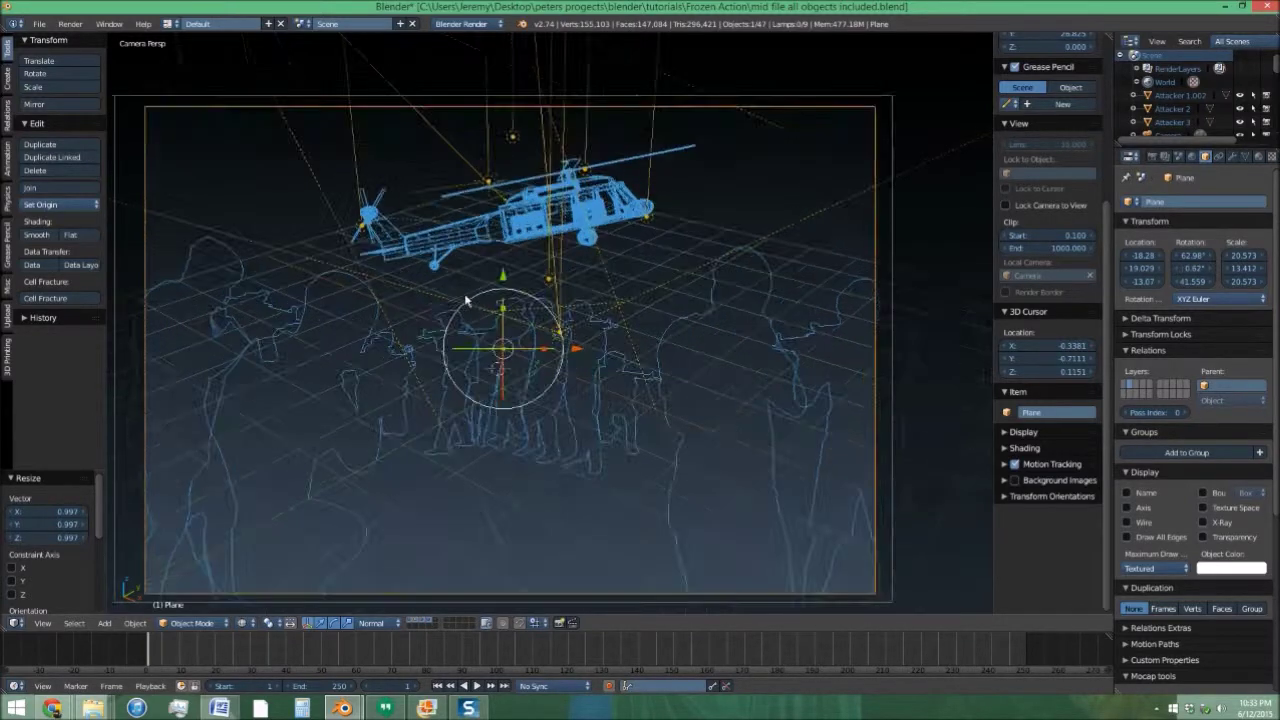
Isolate the helicopter layer, select everything on it, and show the other scene layer again.
left_click(425, 622)
key("a")
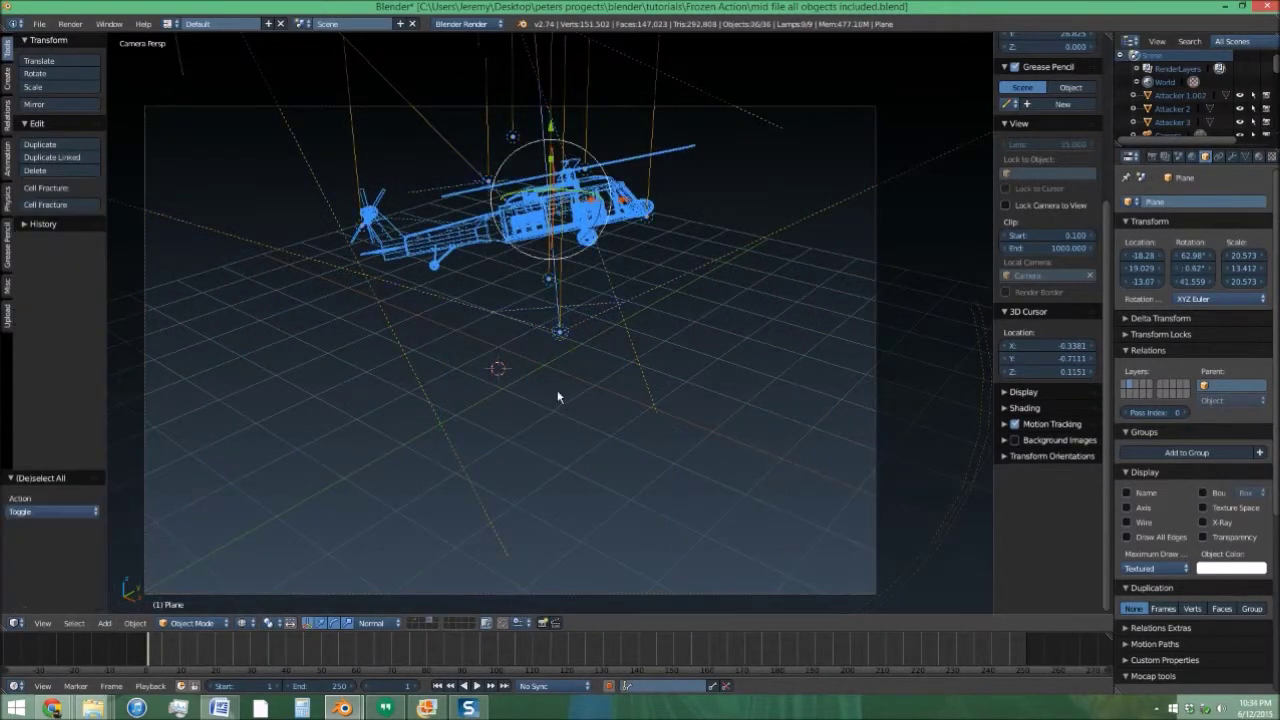
left_click(417, 622, "shift")
Cancel the joint move and remove the background plane from the helicopter selection.
key("g")
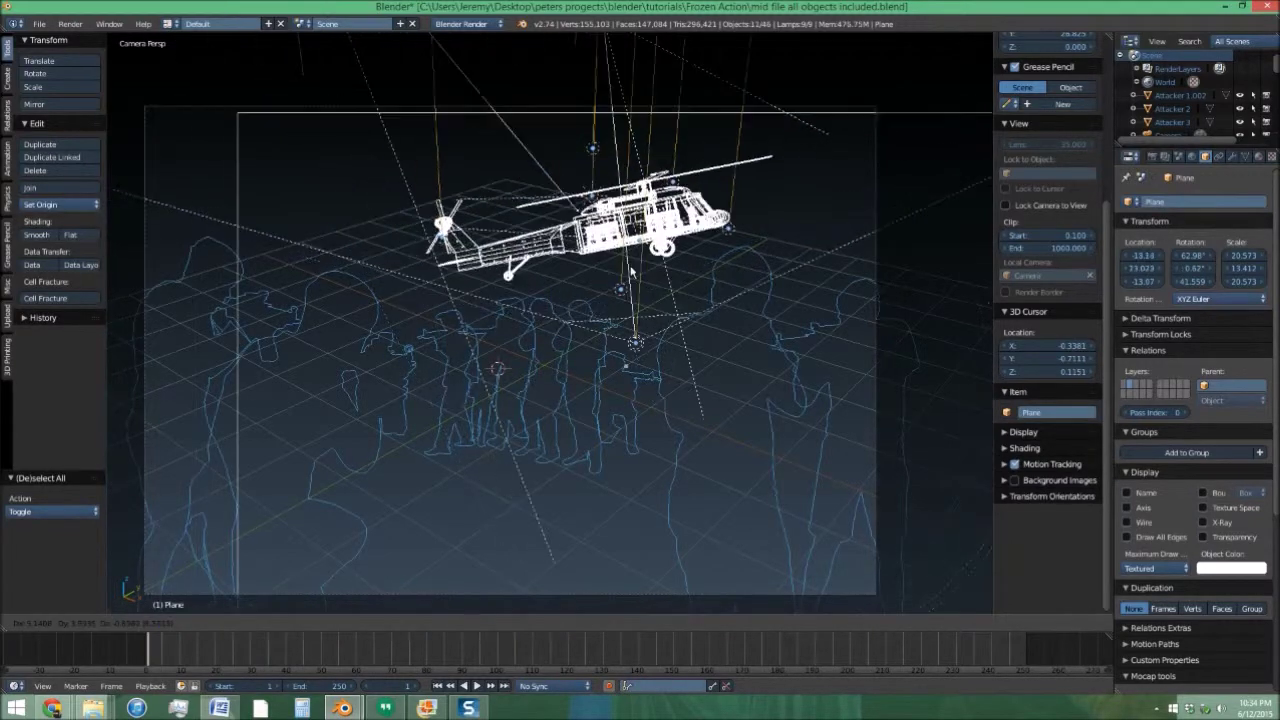
right_click(580, 280)
scroll(580, 280, "down", 1)
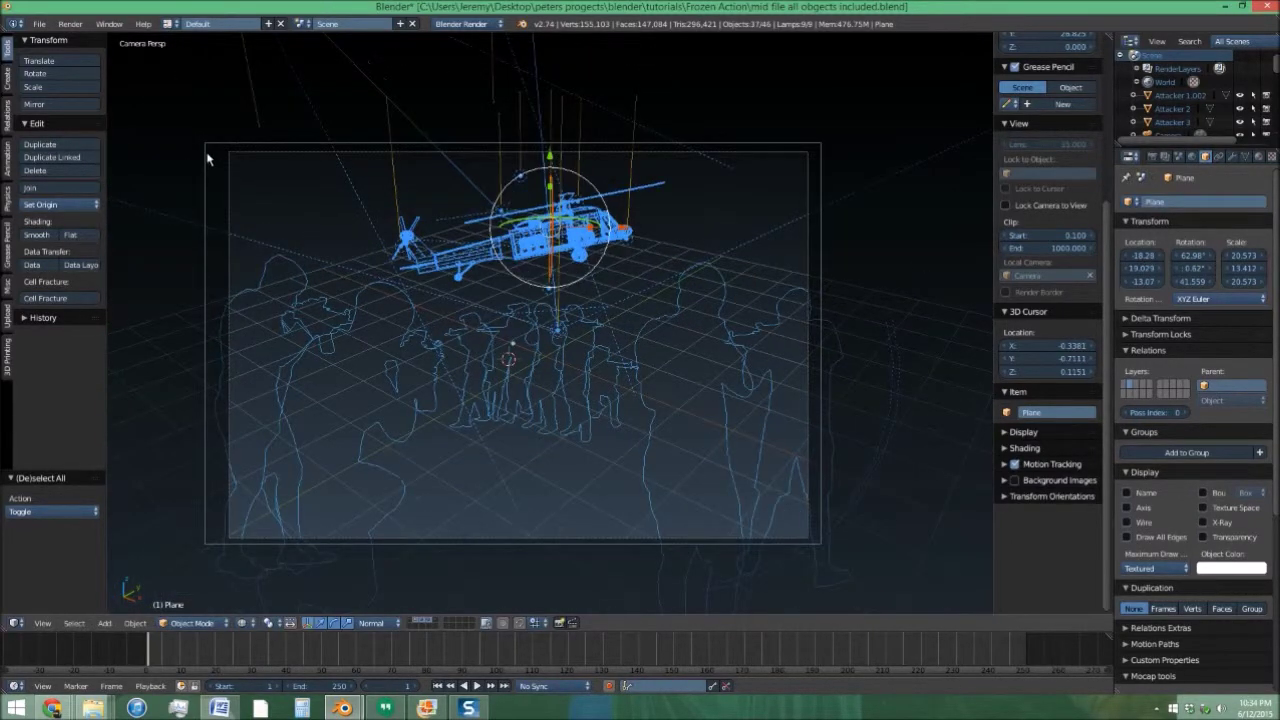
scroll(502, 285, "up", 1)
Move the helicopter lower above the defenders and rotate it about 5.1° in the camera view.
key("g")
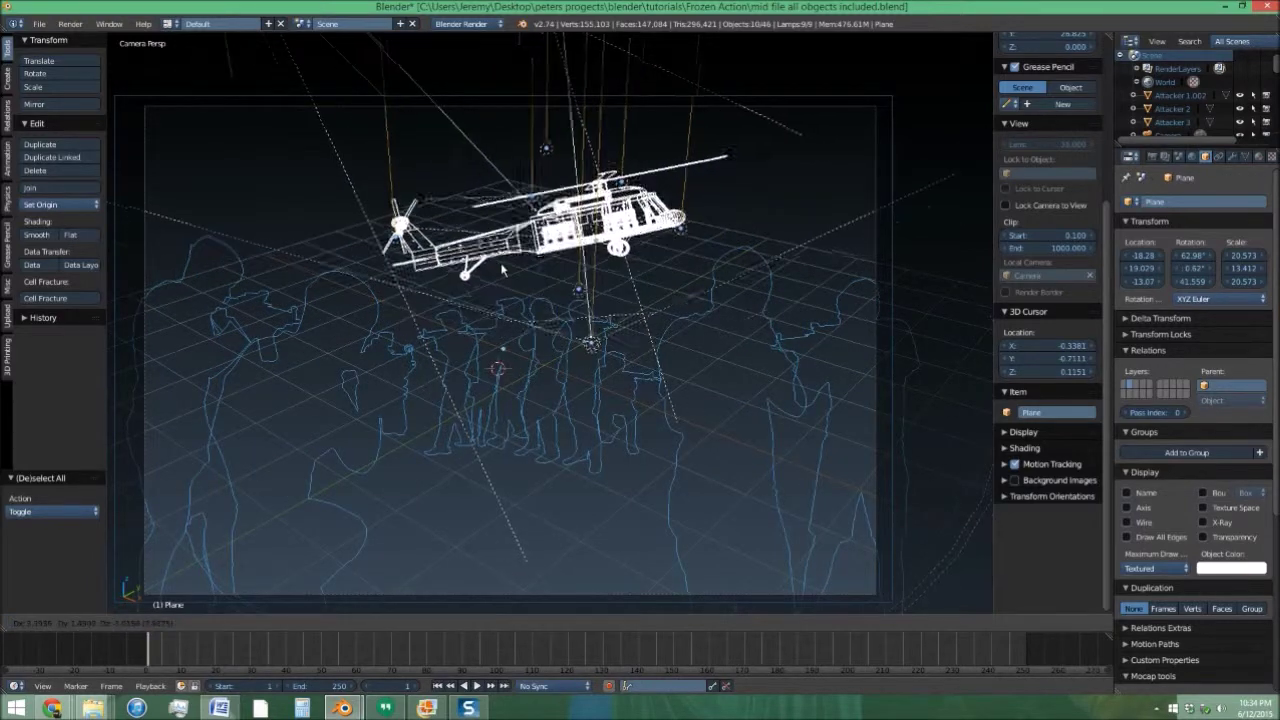
left_click(754, 262)
key("g")
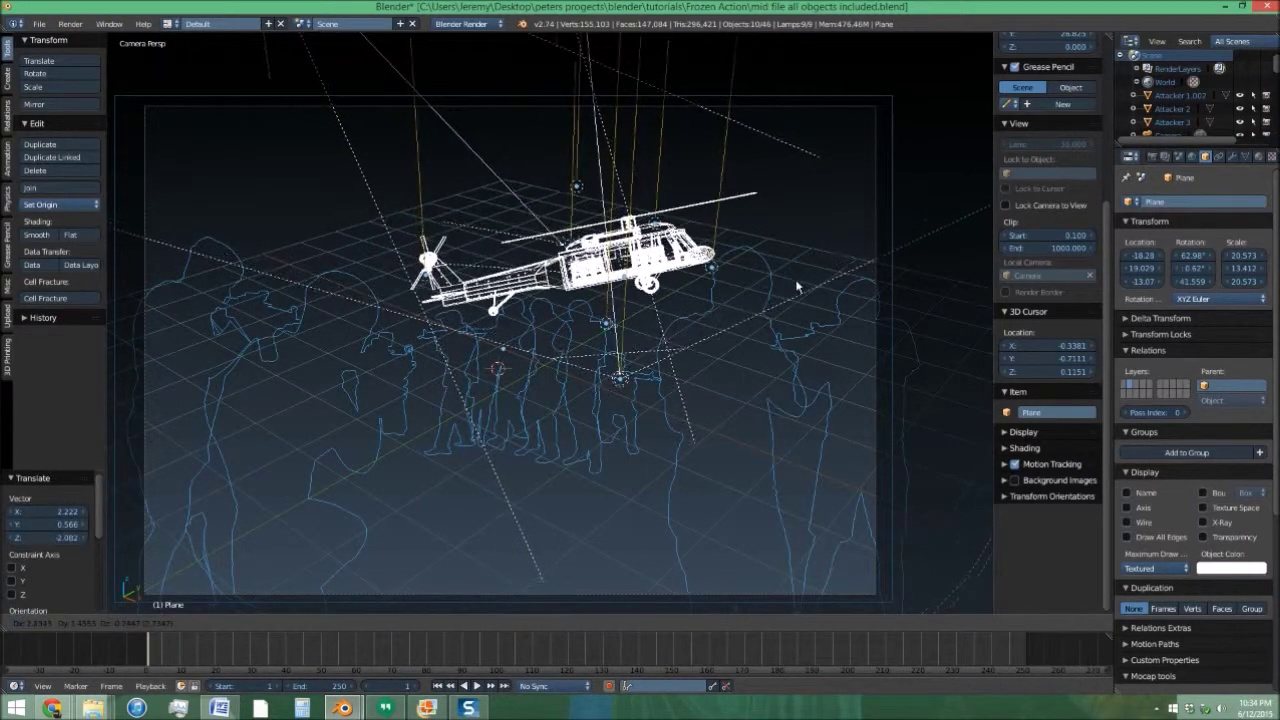
left_click(805, 288)
key("g")
key("r")
left_click(798, 313)
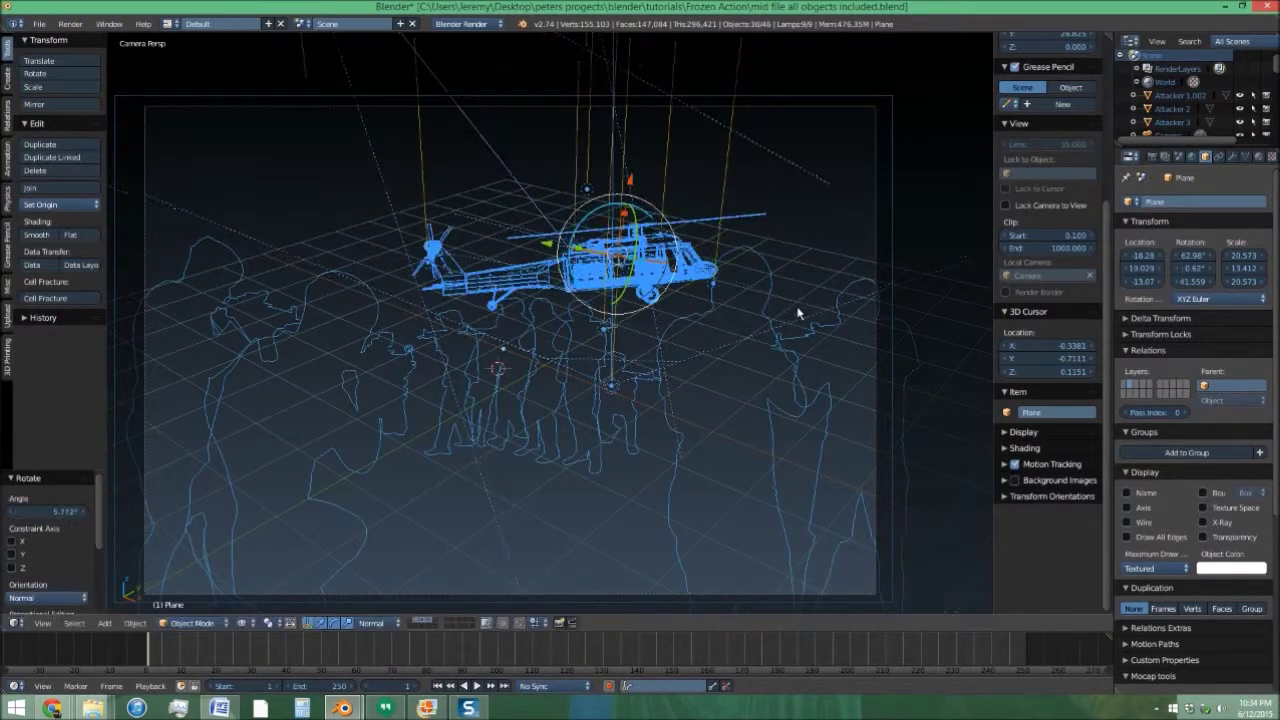
key("g")
left_click(815, 320)
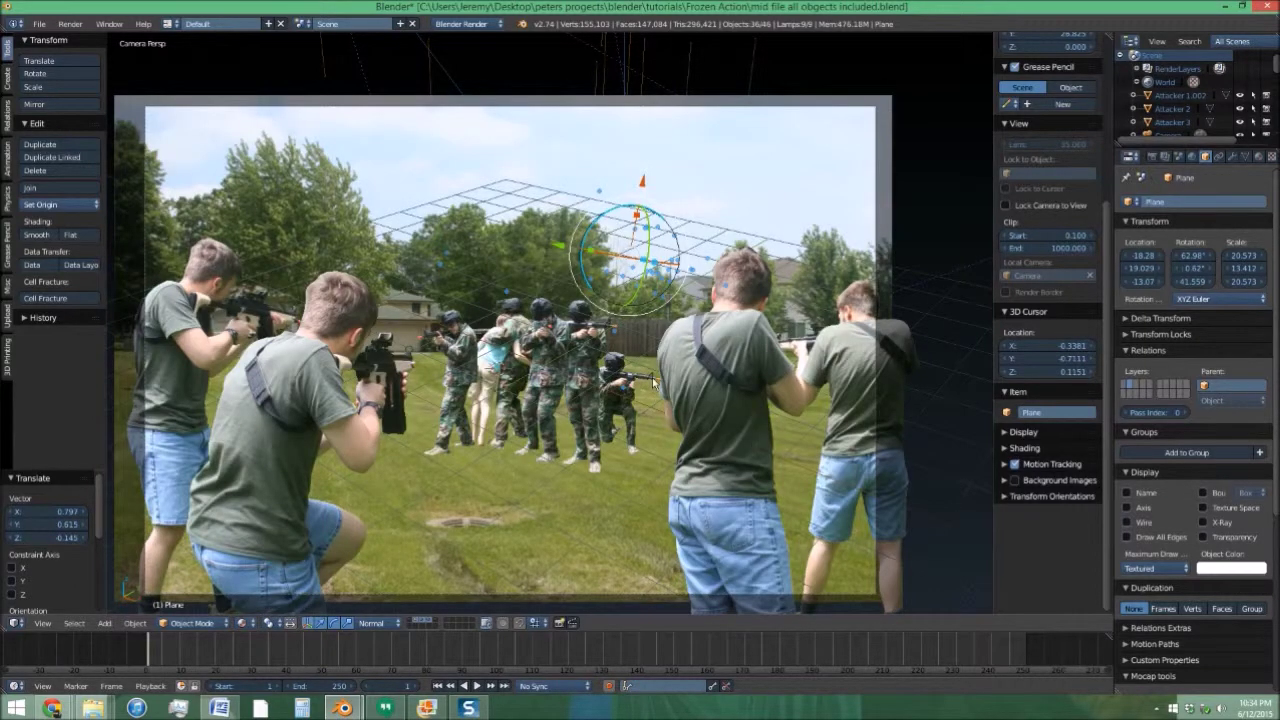
Move the helicopter and its lights from behind the background plane to the space between it and the figures.
middle_click_drag(642, 348, 567, 317)
scroll(606, 343, "down", 5)
scroll(606, 344, "down", 4)
key("g")
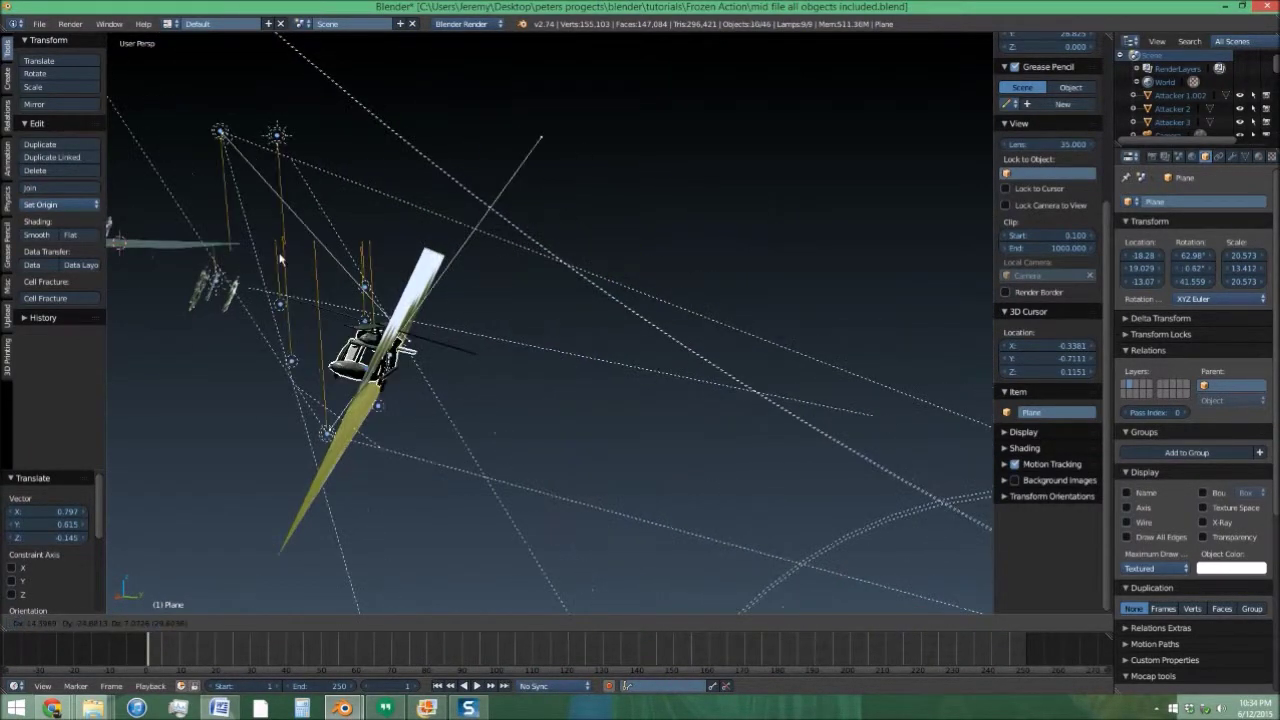
left_click(247, 206)
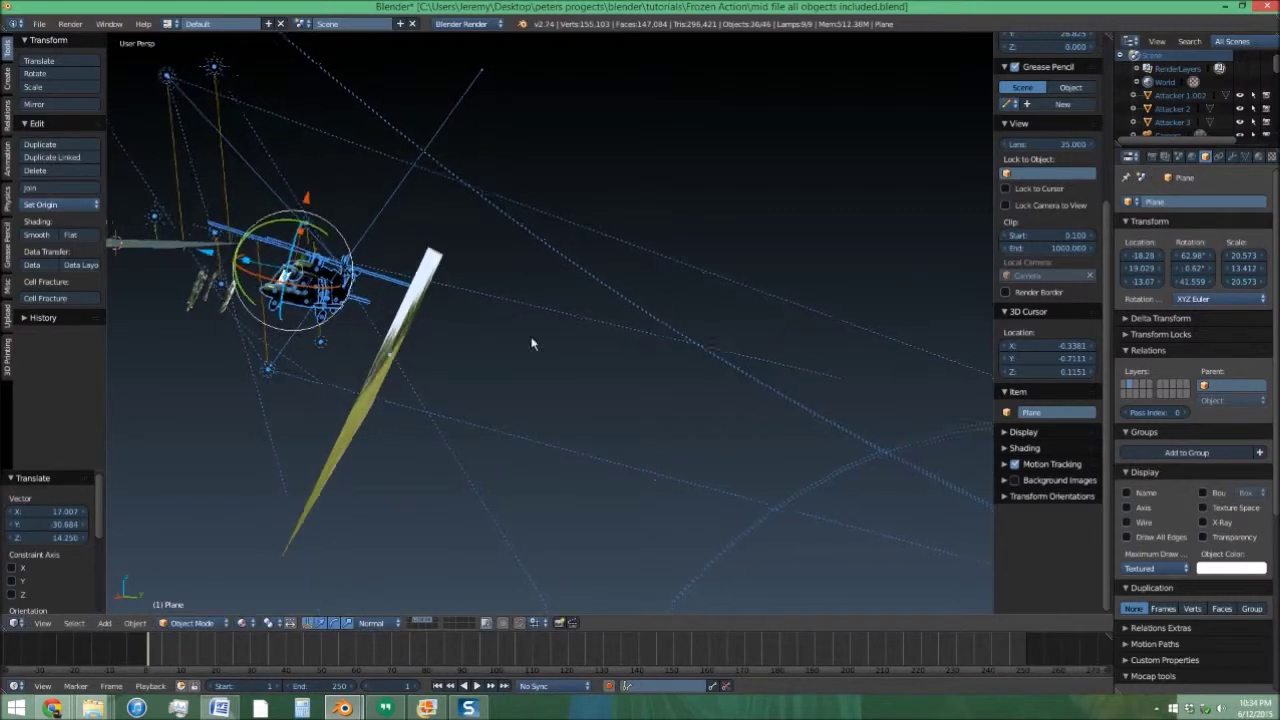
Scale down the helicopter and its lights and reposition them above the defenders in the camera view.
key("KP_0")
key("s")
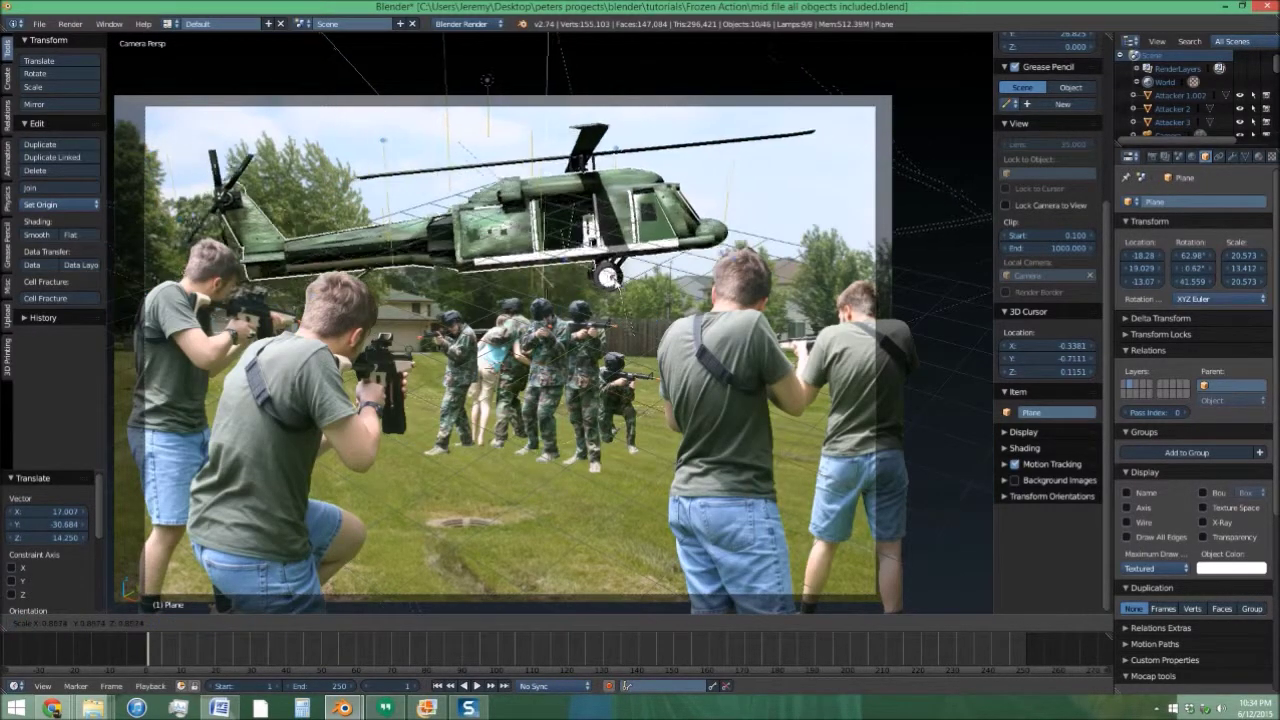
left_click(622, 276)
key("g")
left_click(763, 324)
key("s")
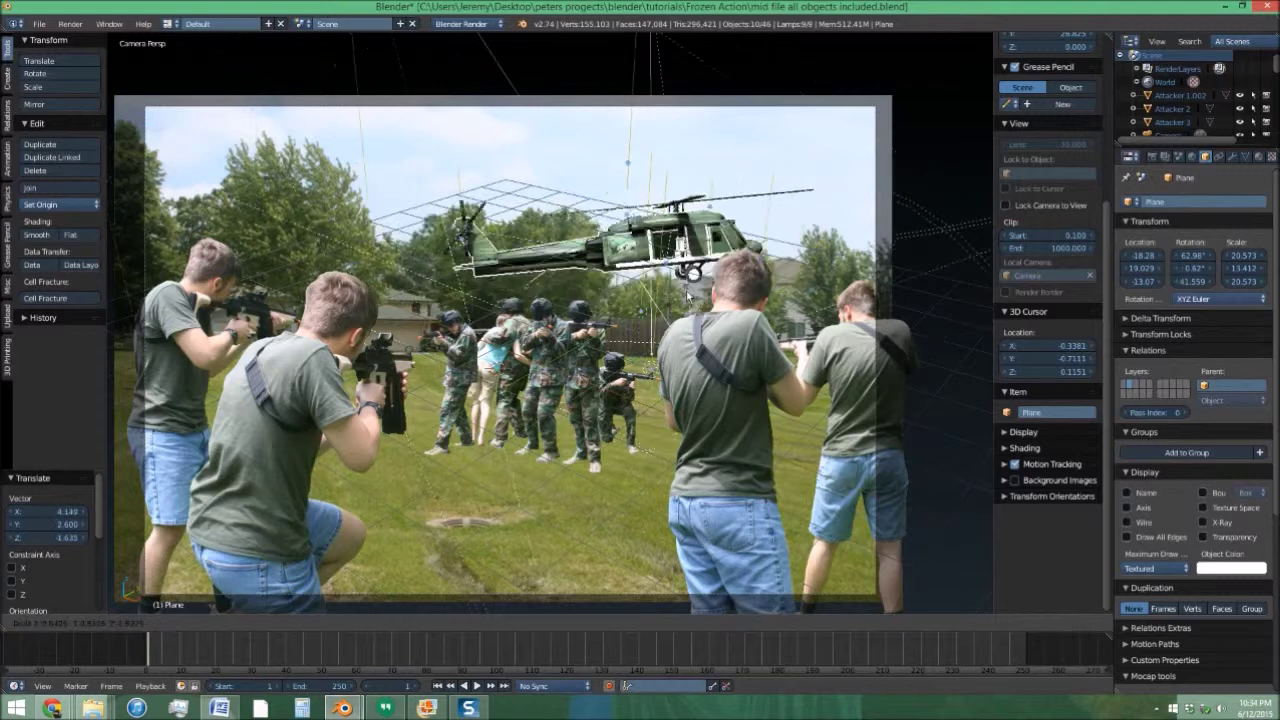
left_click(686, 304)
key("g")
left_click(692, 309)
Rotate the helicopter about -7.3° in the camera view and shift it slightly so it hovers over the defenders.
key("r")
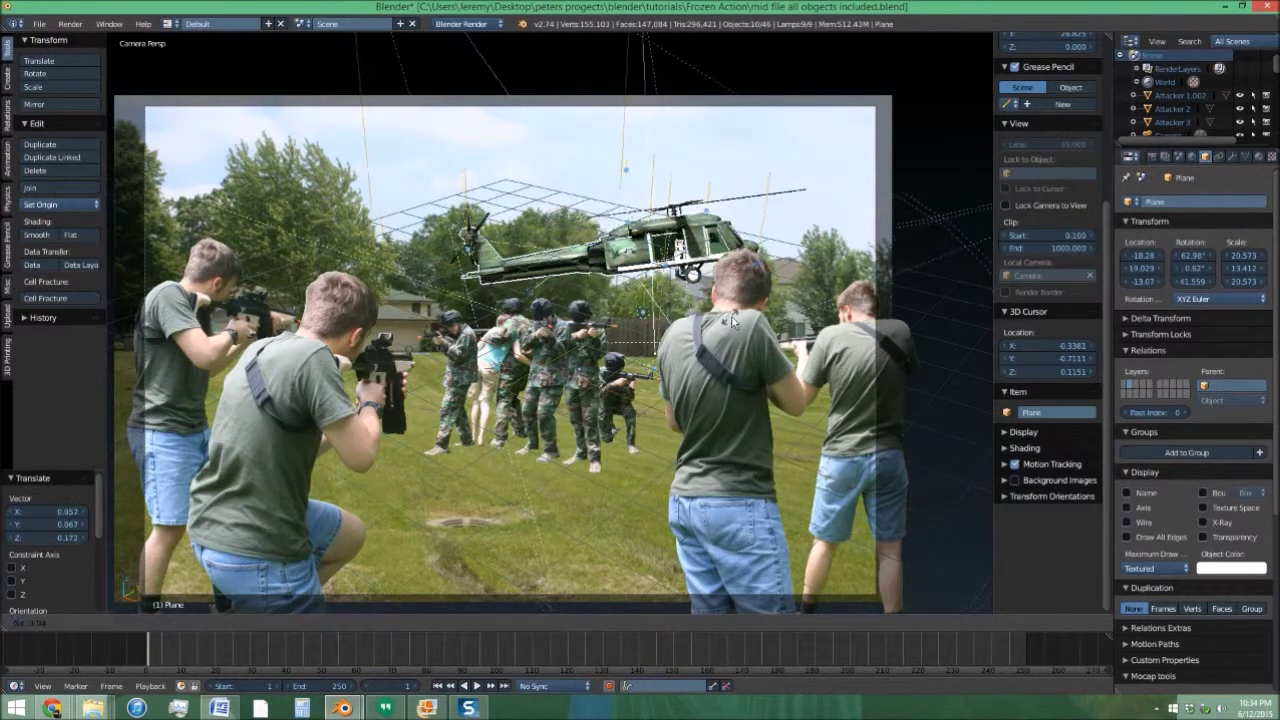
left_click(704, 305)
key("g")
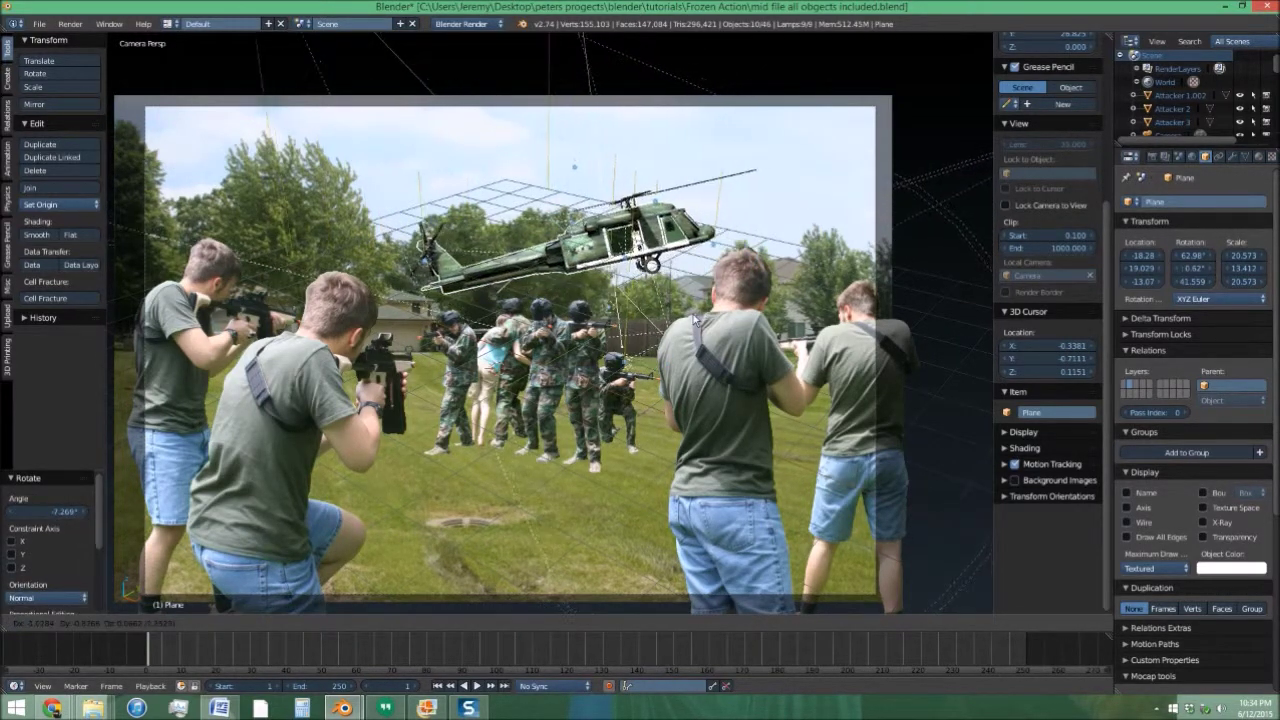
left_click(713, 327)
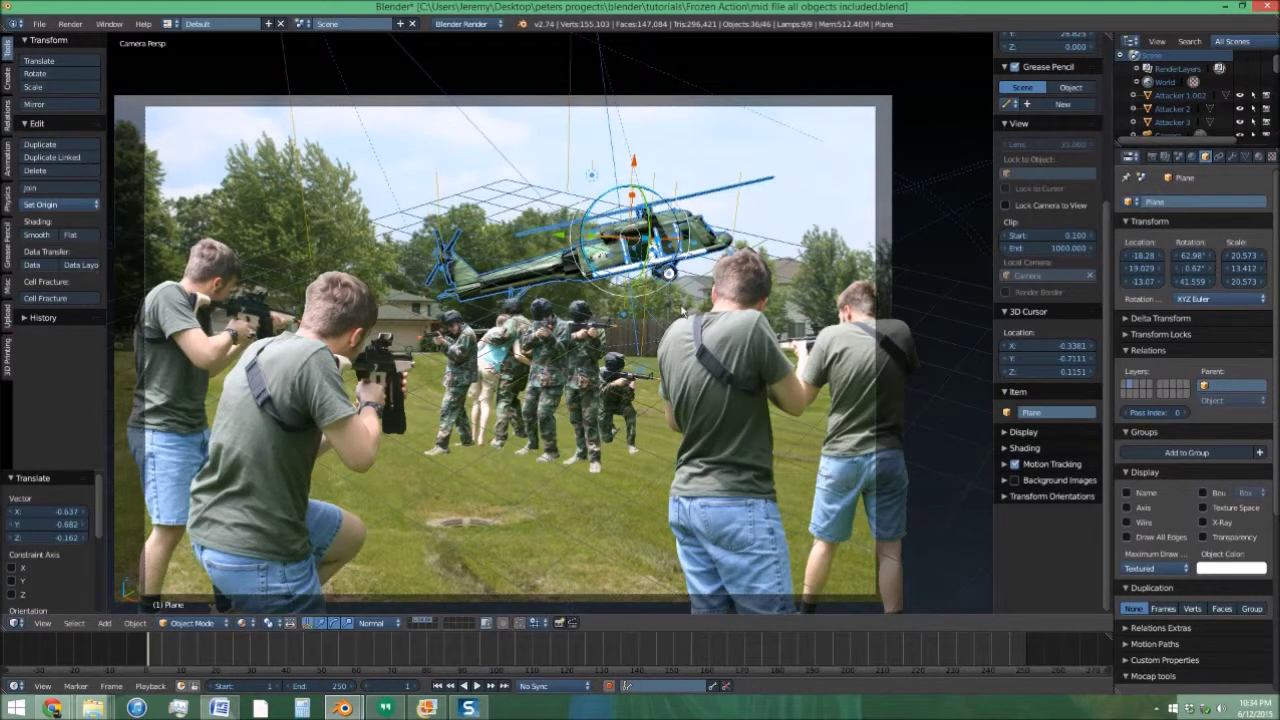
Play the animation and examine the spin of the helicopter's main rotor hub and tail rotor.
scroll(680, 305, "up", 3)
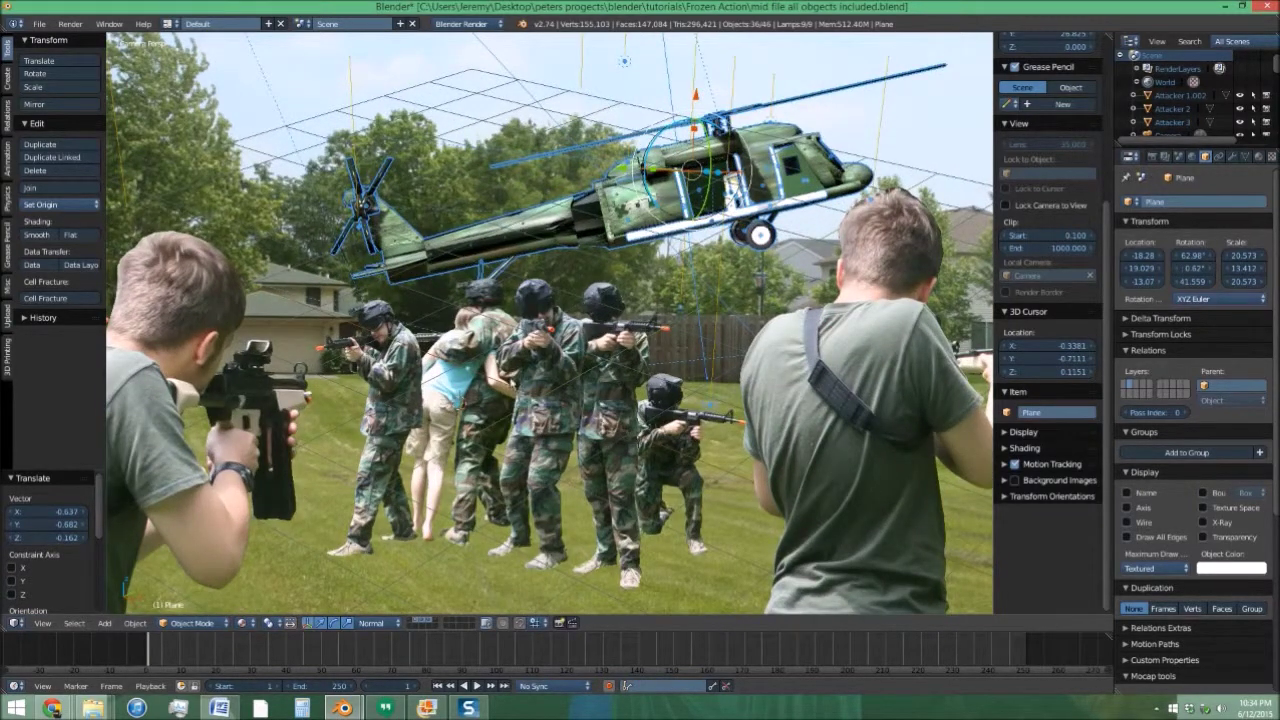
right_click(905, 82)
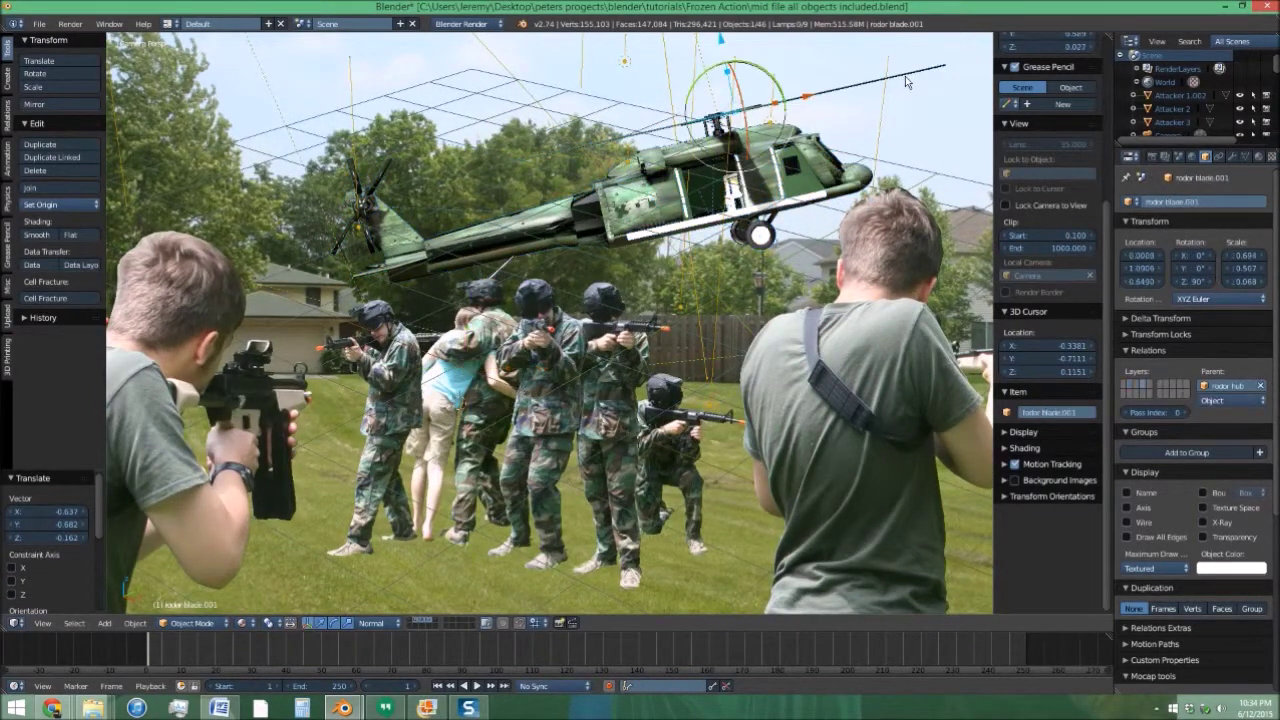
key("KP_Decimal")
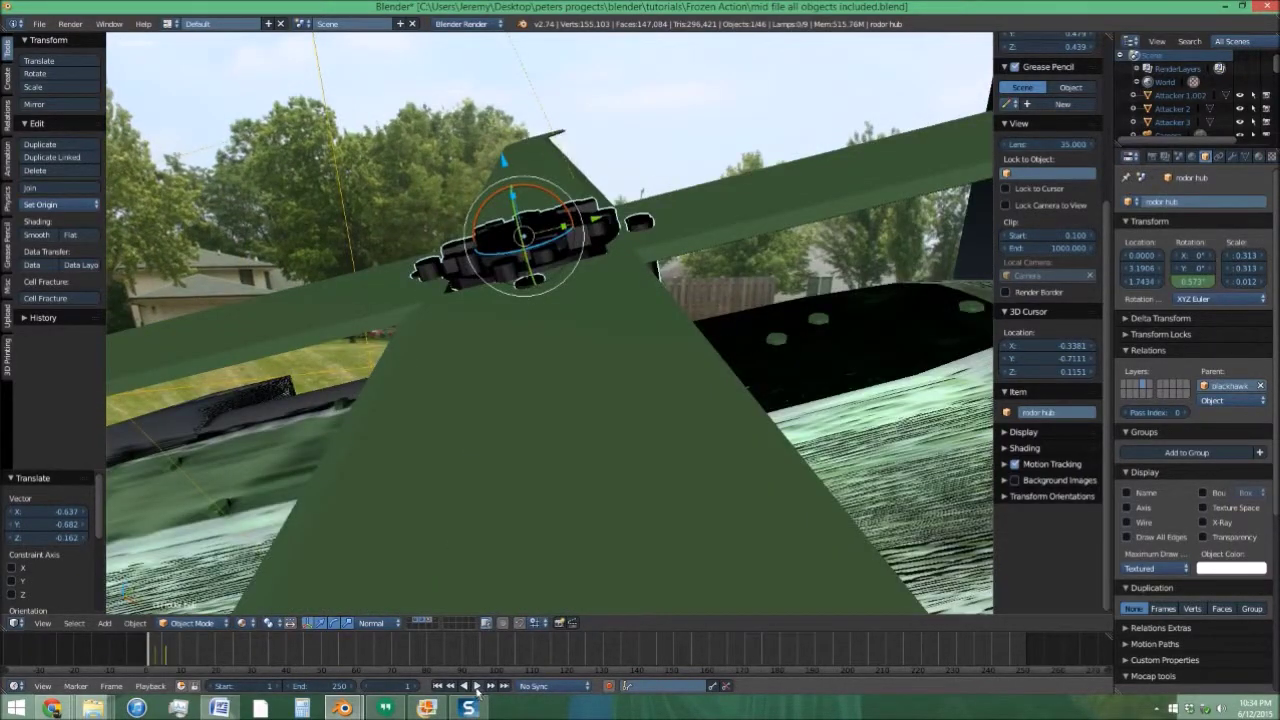
left_click(477, 686)
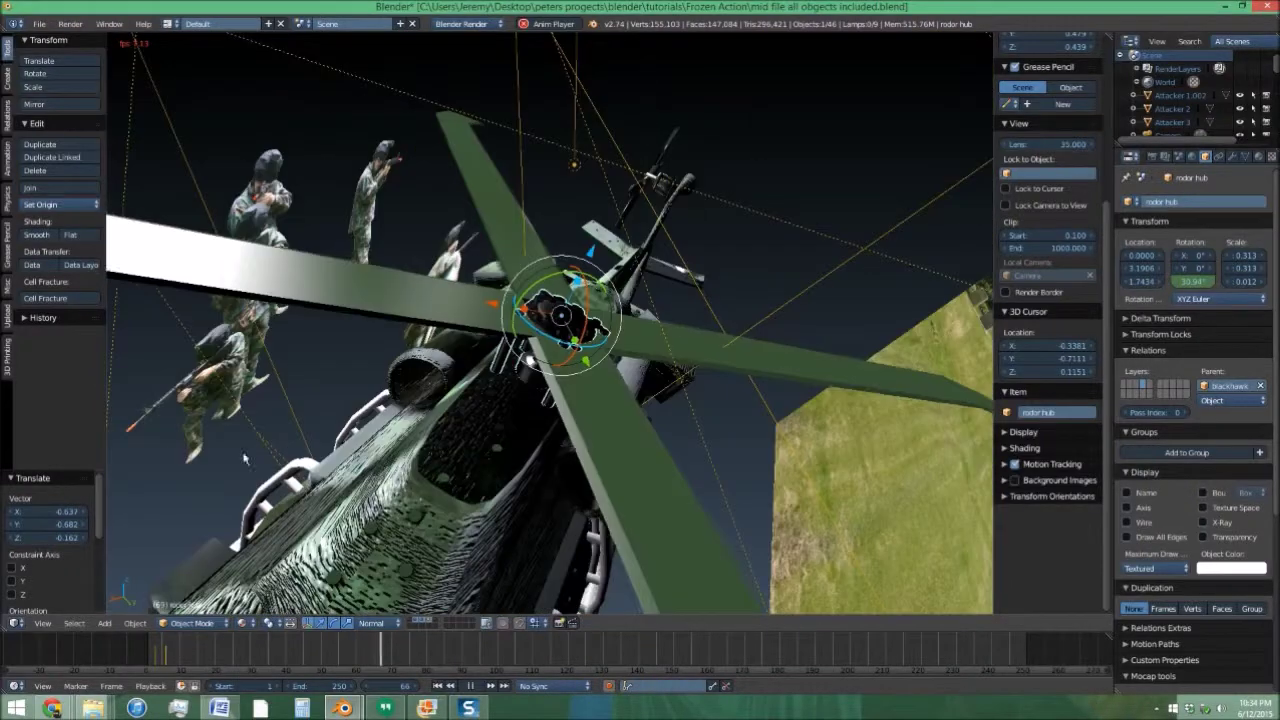
right_click(668, 205)
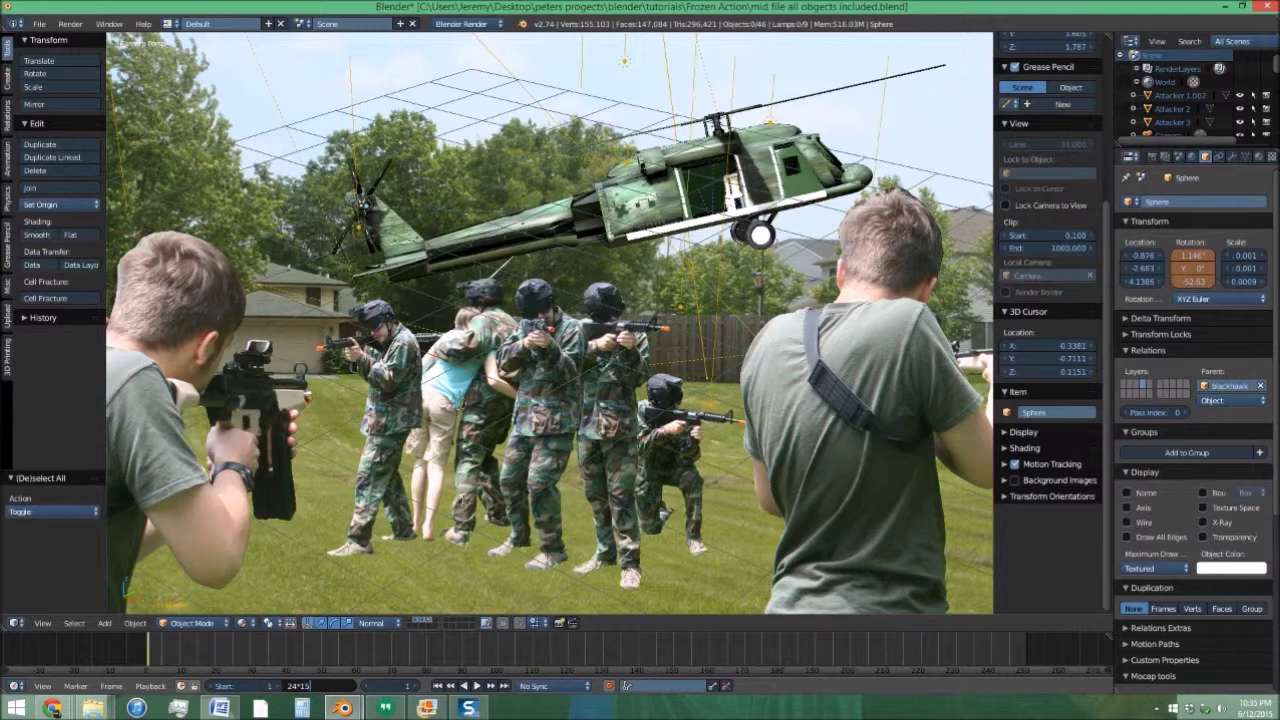
Set the animation's end frame to 24*15, giving 360 frames.
key("Return")
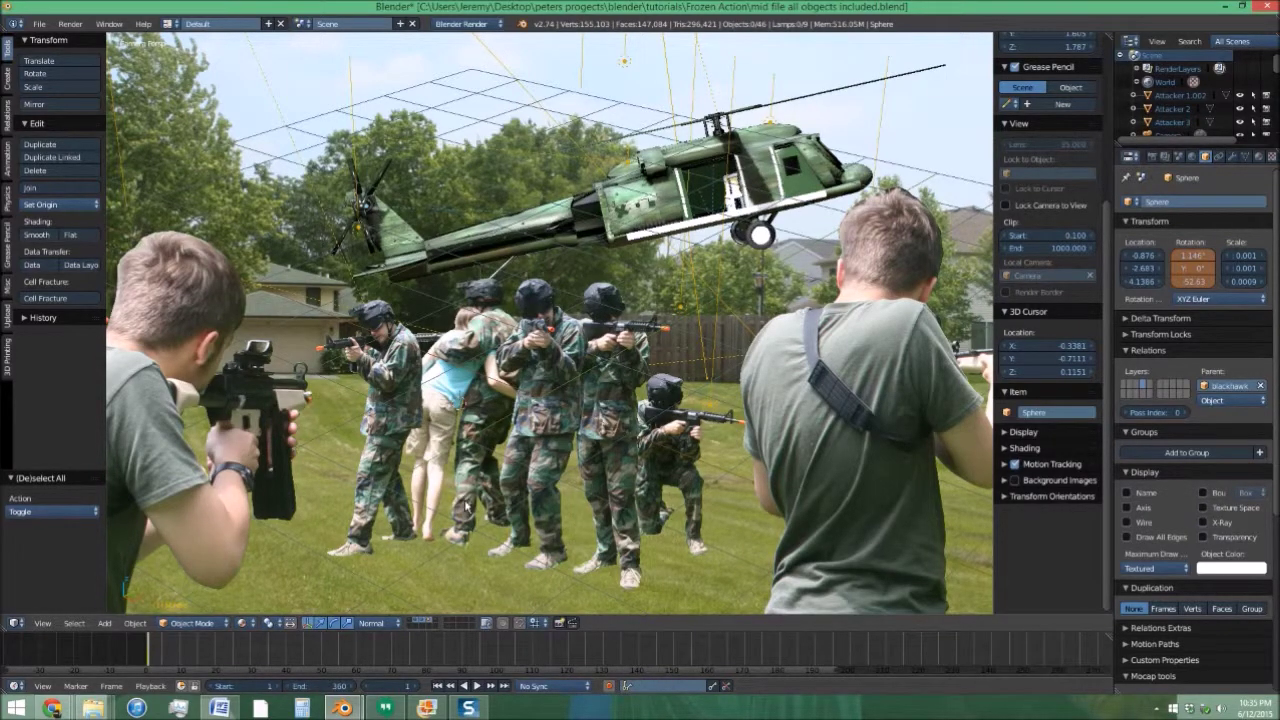
scroll(417, 501, "down", 3)
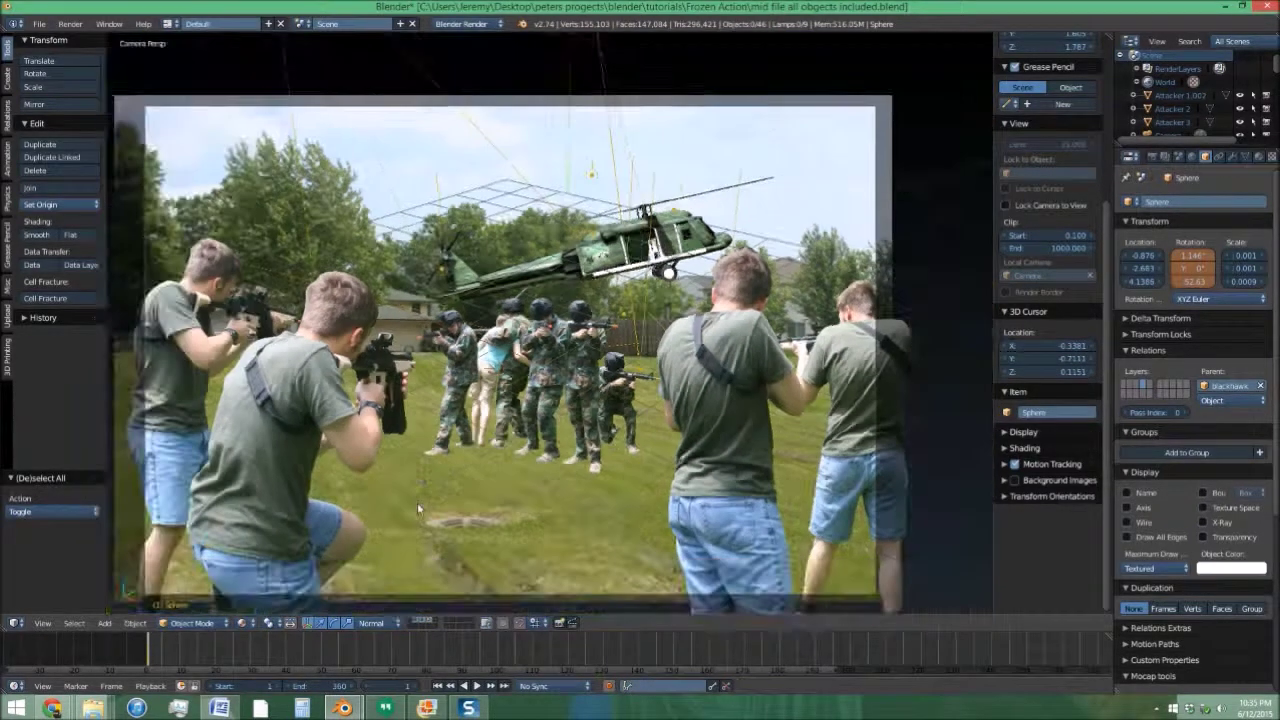
scroll(417, 502, "up", 1)
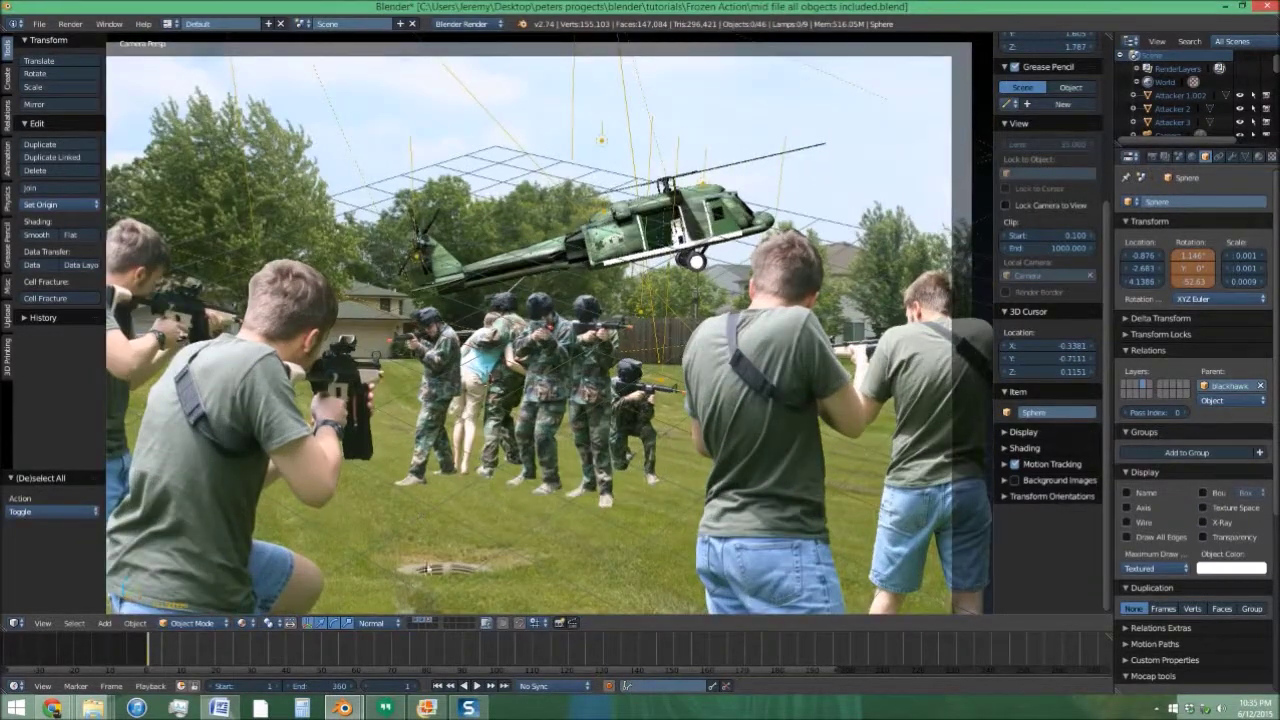
Hide the helicopter layer and turn on automatic keyframe insertion.
left_click(428, 623)
scroll(530, 415, "down", 3)
scroll(530, 415, "up", 1)
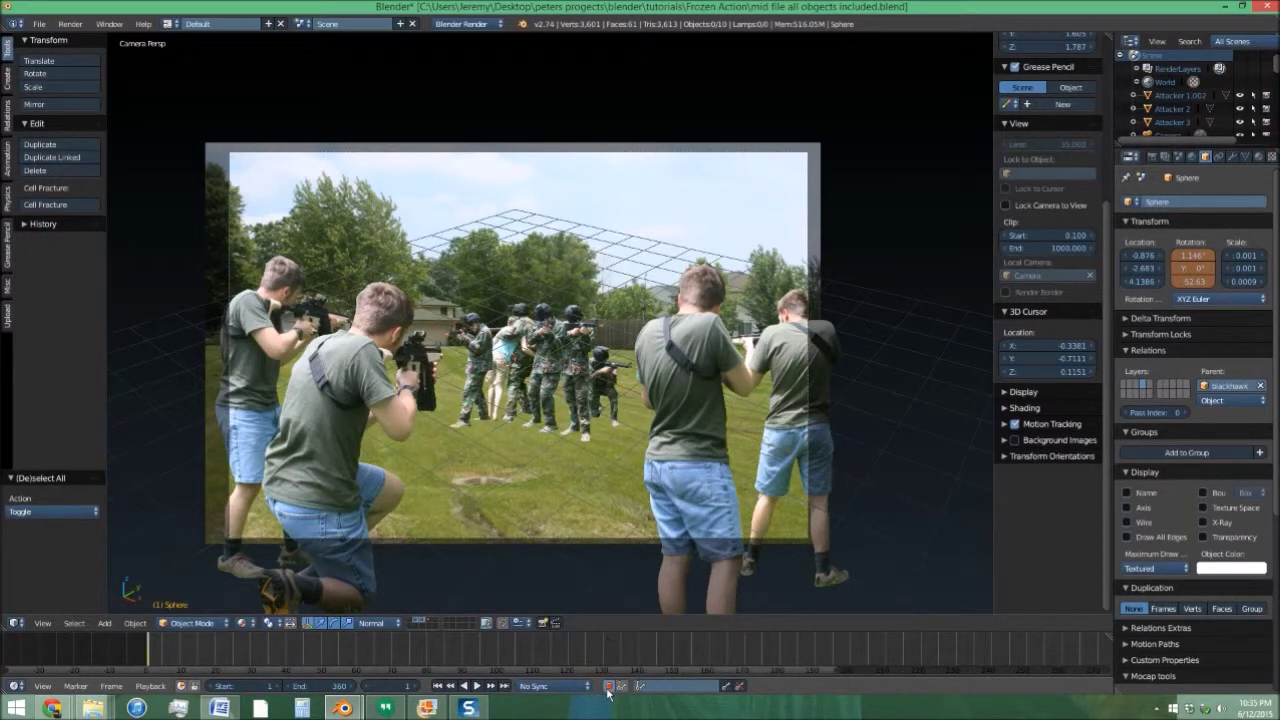
scroll(465, 577, "up", 1)
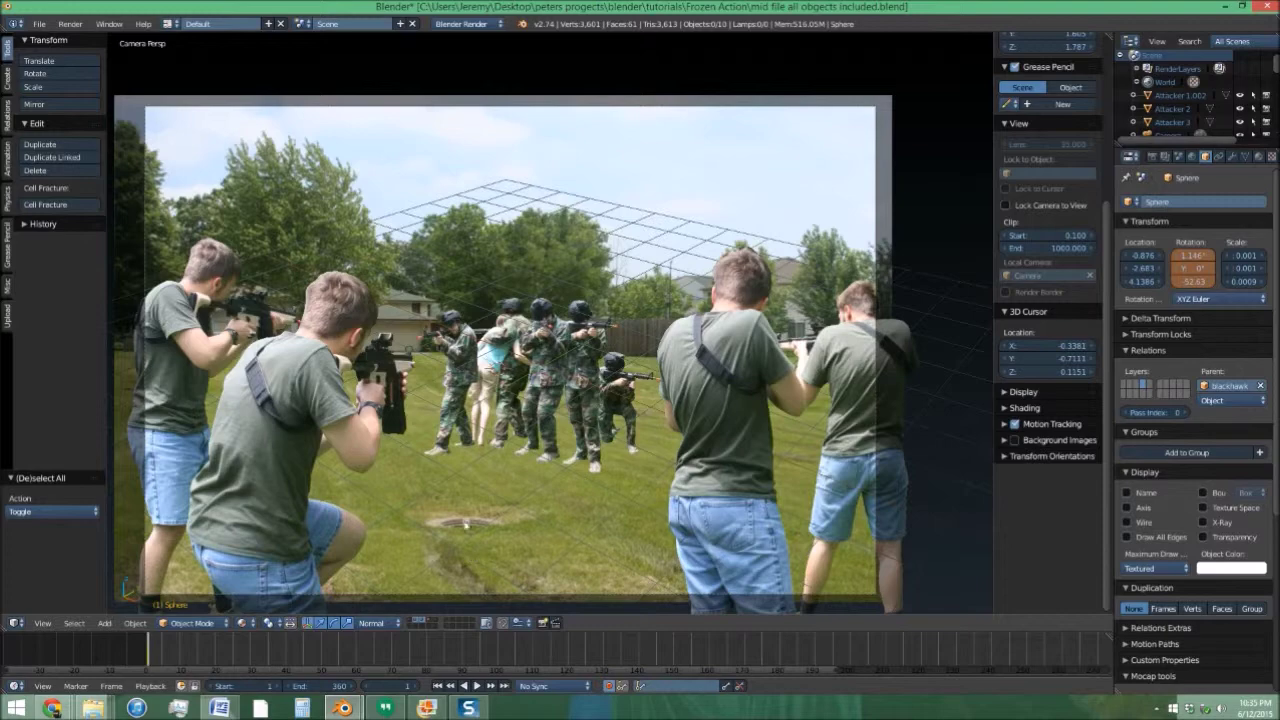
Try walking the camera from behind the attackers up to the defenders, and cancel the move.
key("shift+f")
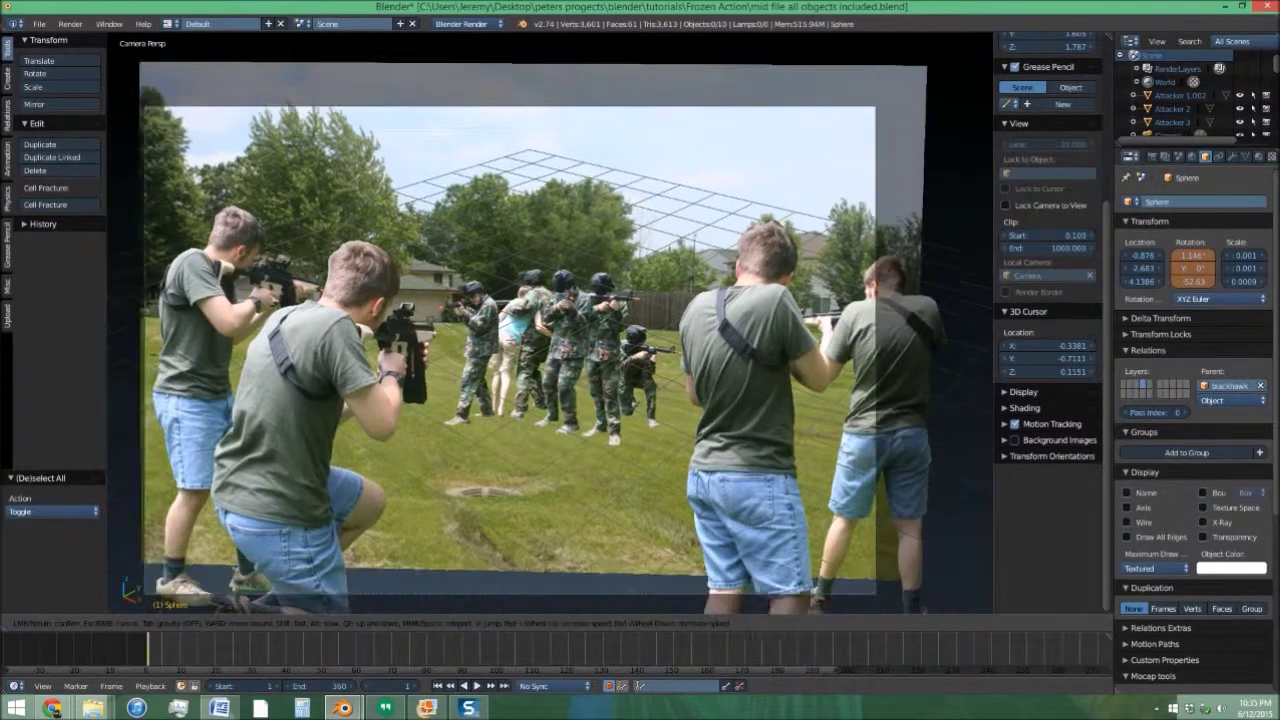
key("s")
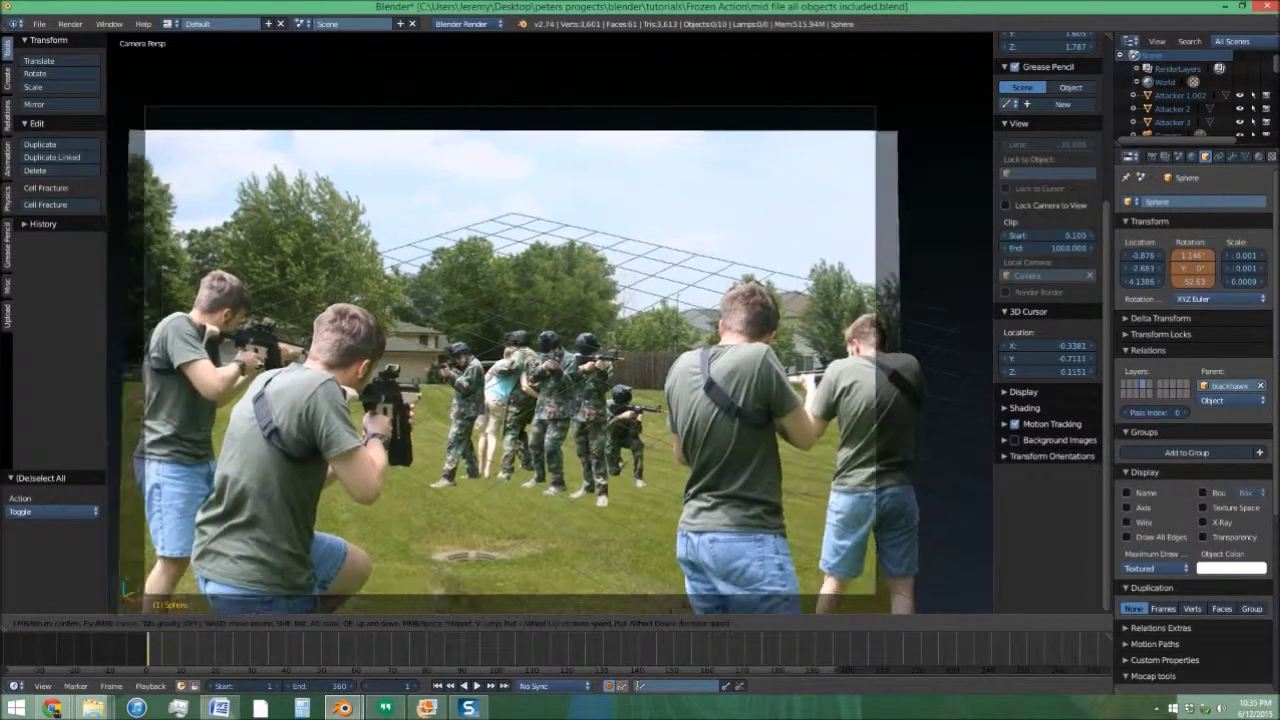
key("w")
key("a")
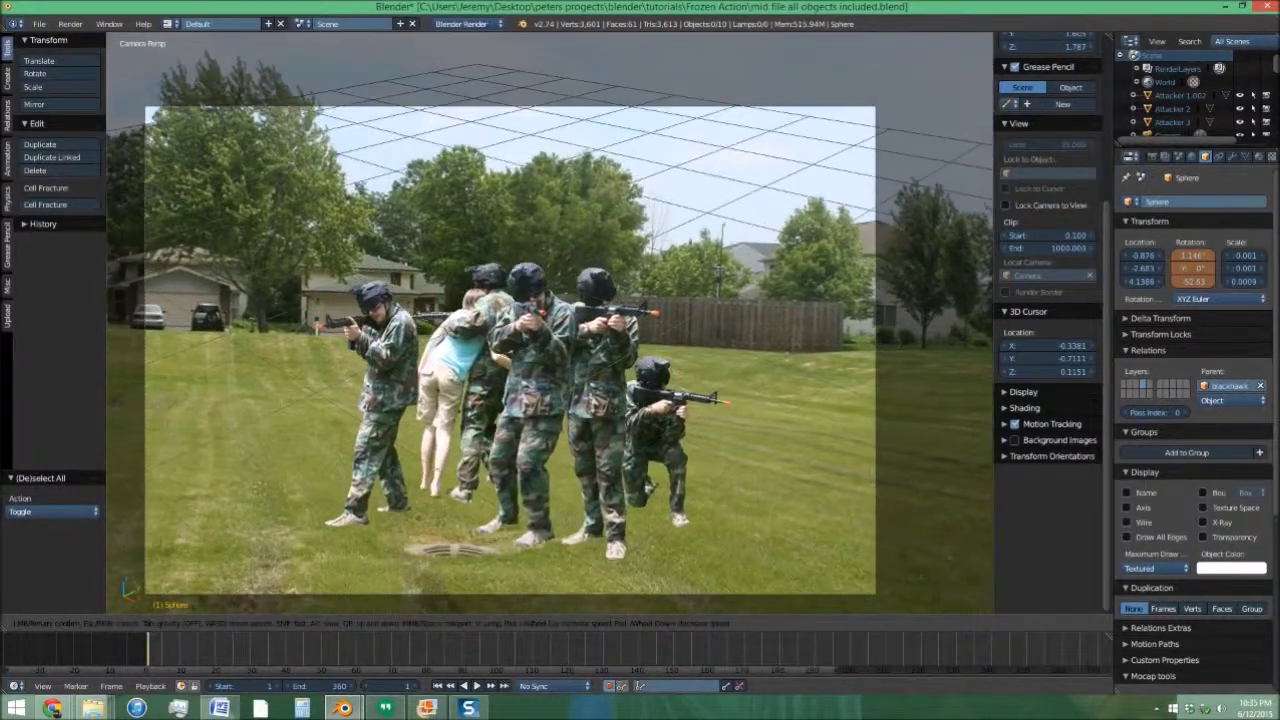
key("w")
key("w")
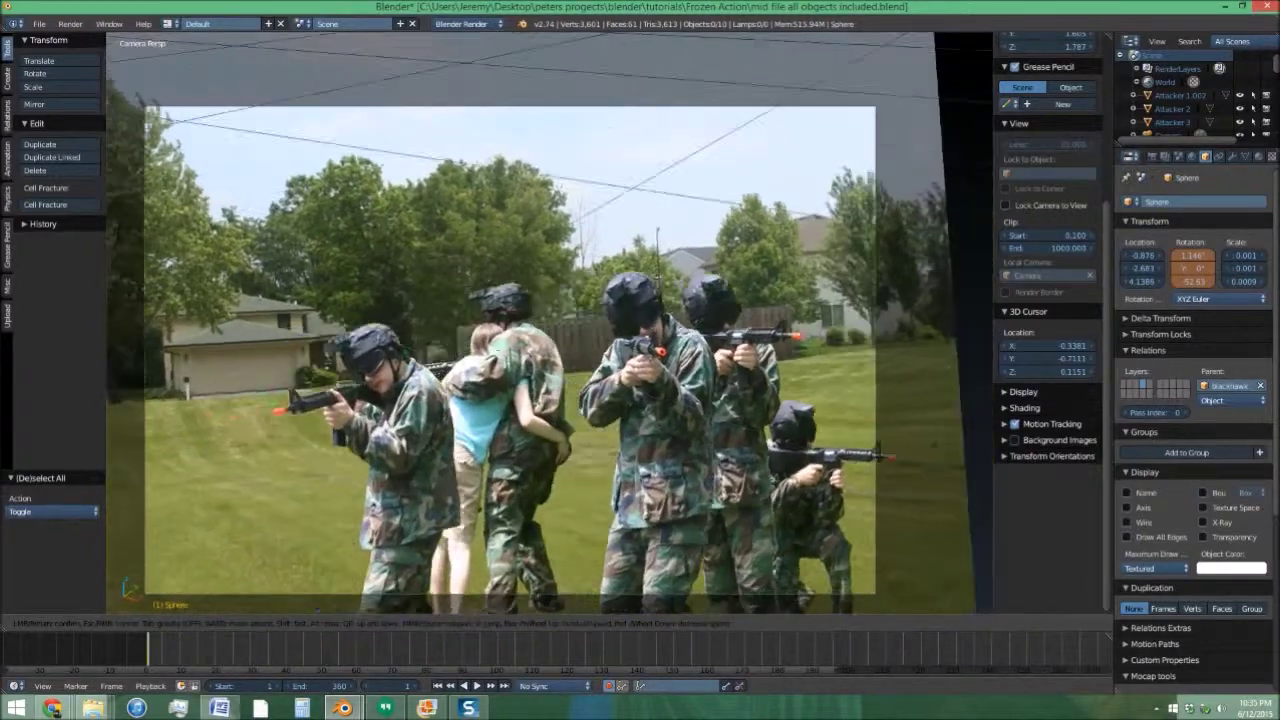
key("w")
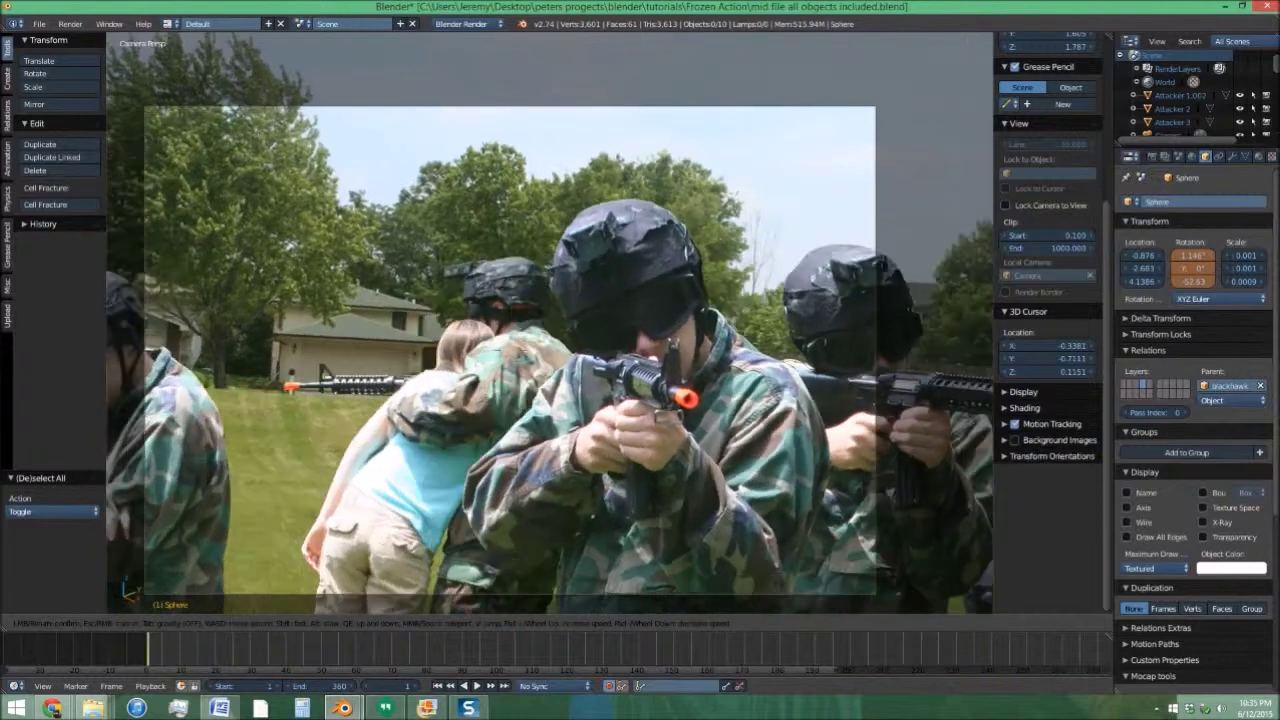
key("Escape")
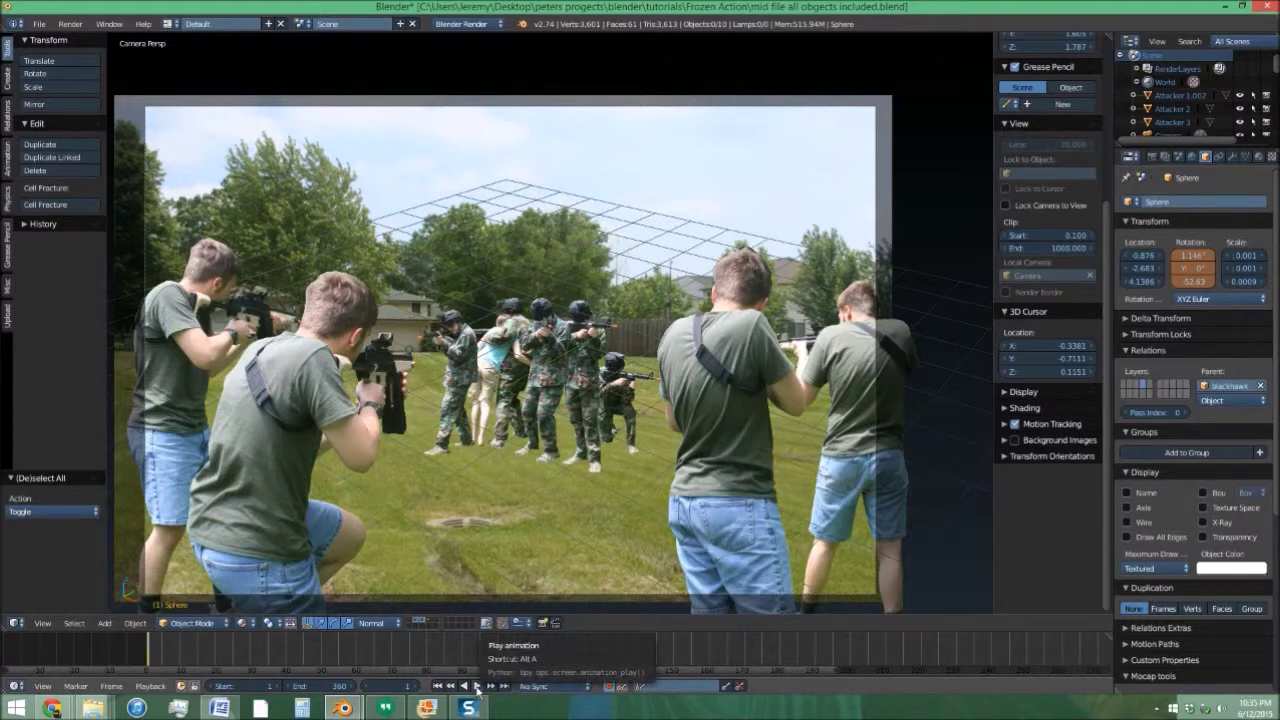
Try to record the camera walking toward the defenders while the animation plays, and return to the first frame.
left_click(476, 686)
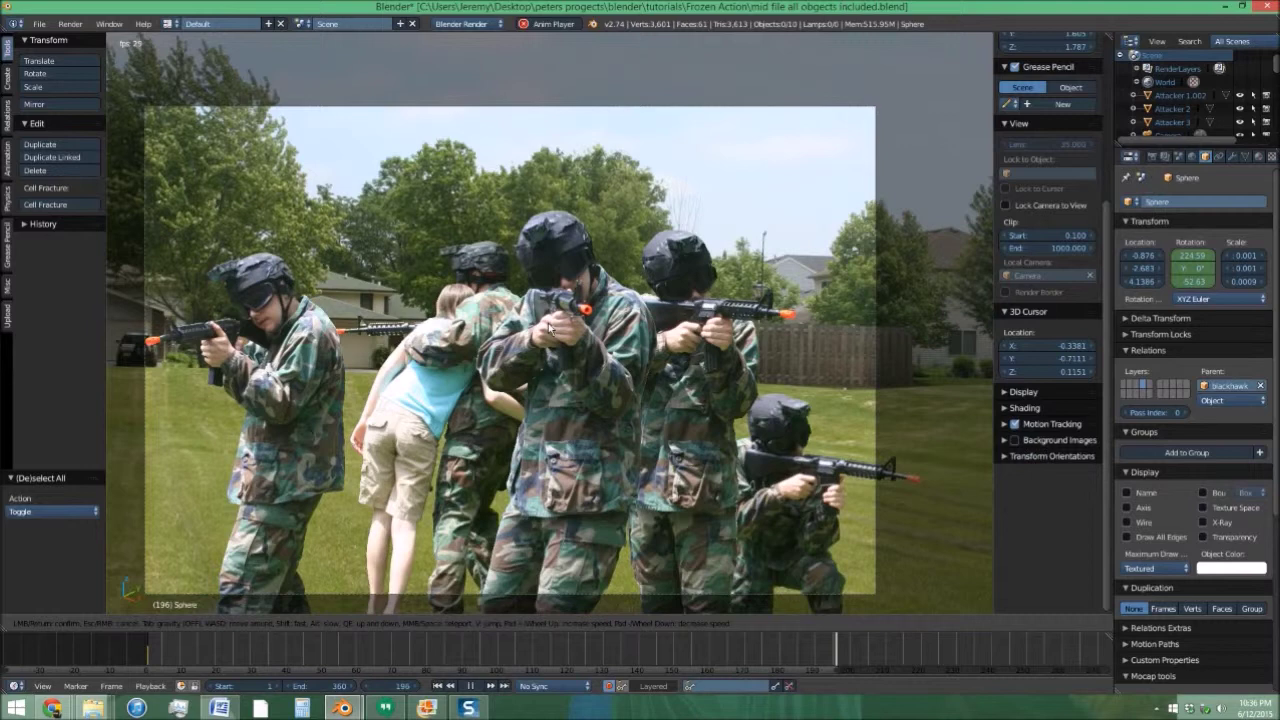
left_click(550, 350)
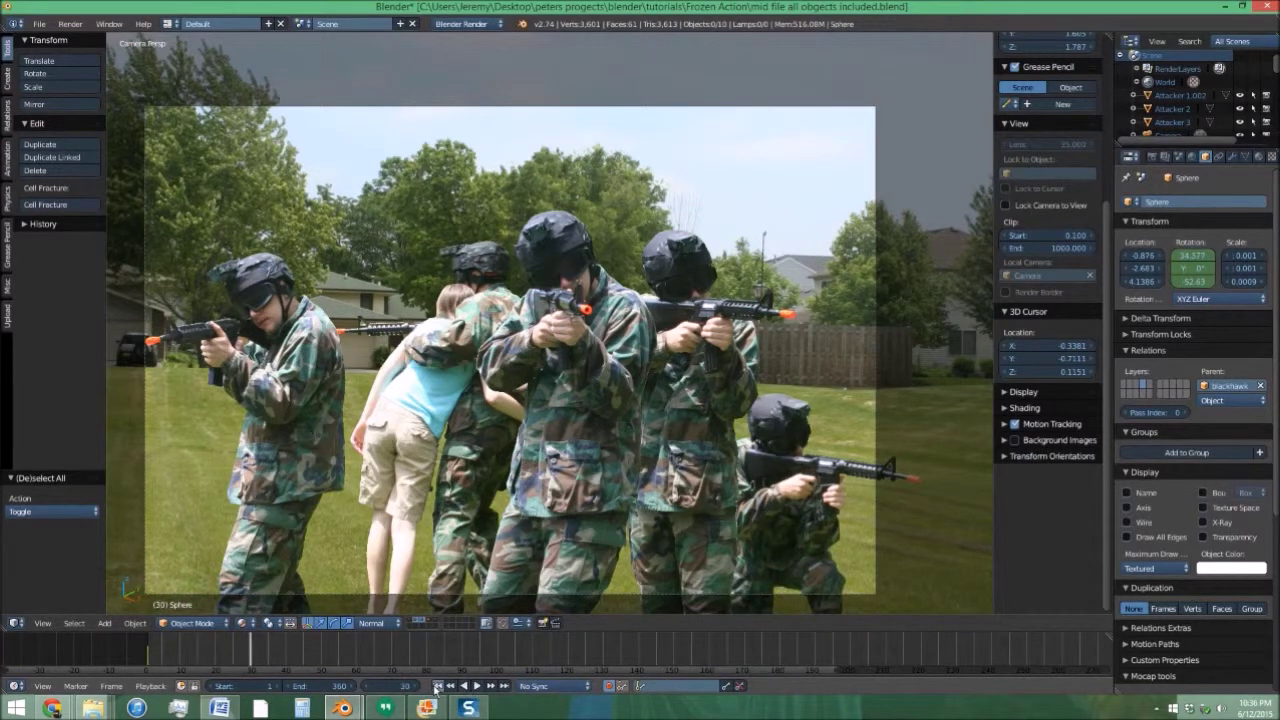
Isolate the first layer, move the camera from it to layer 2, and show layer 2 without the helicopter.
left_click(427, 623)
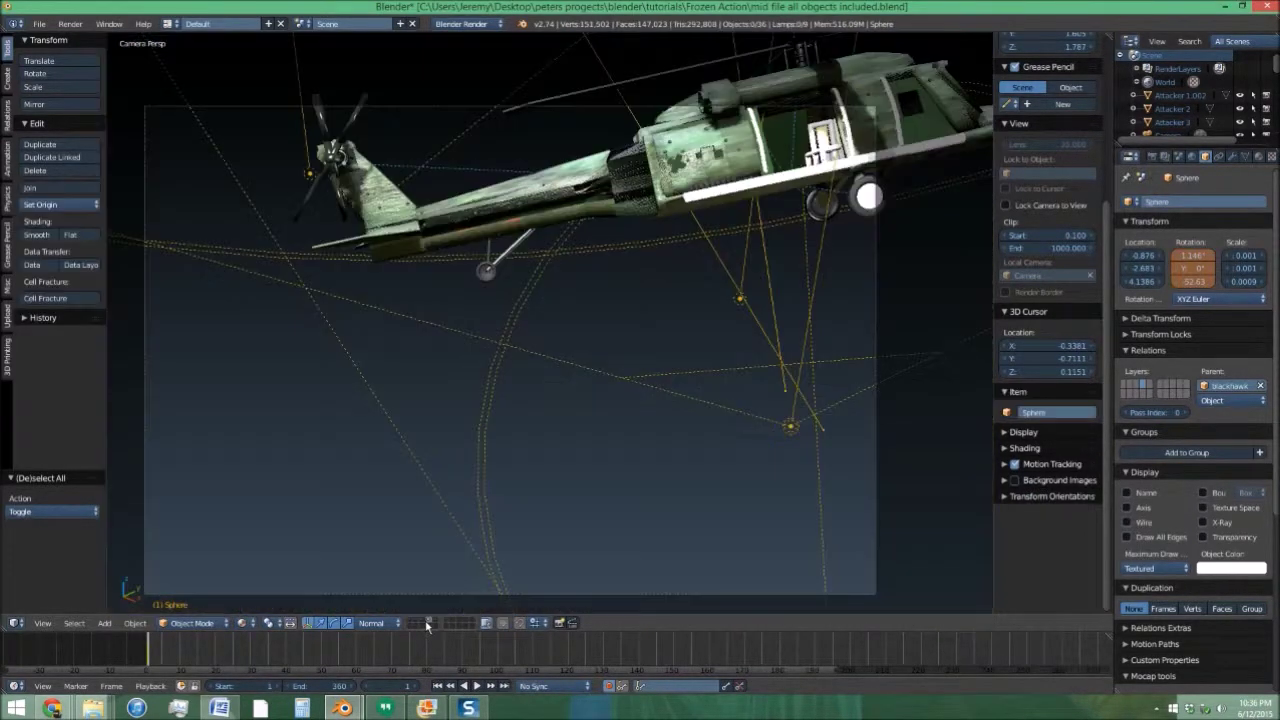
key("1")
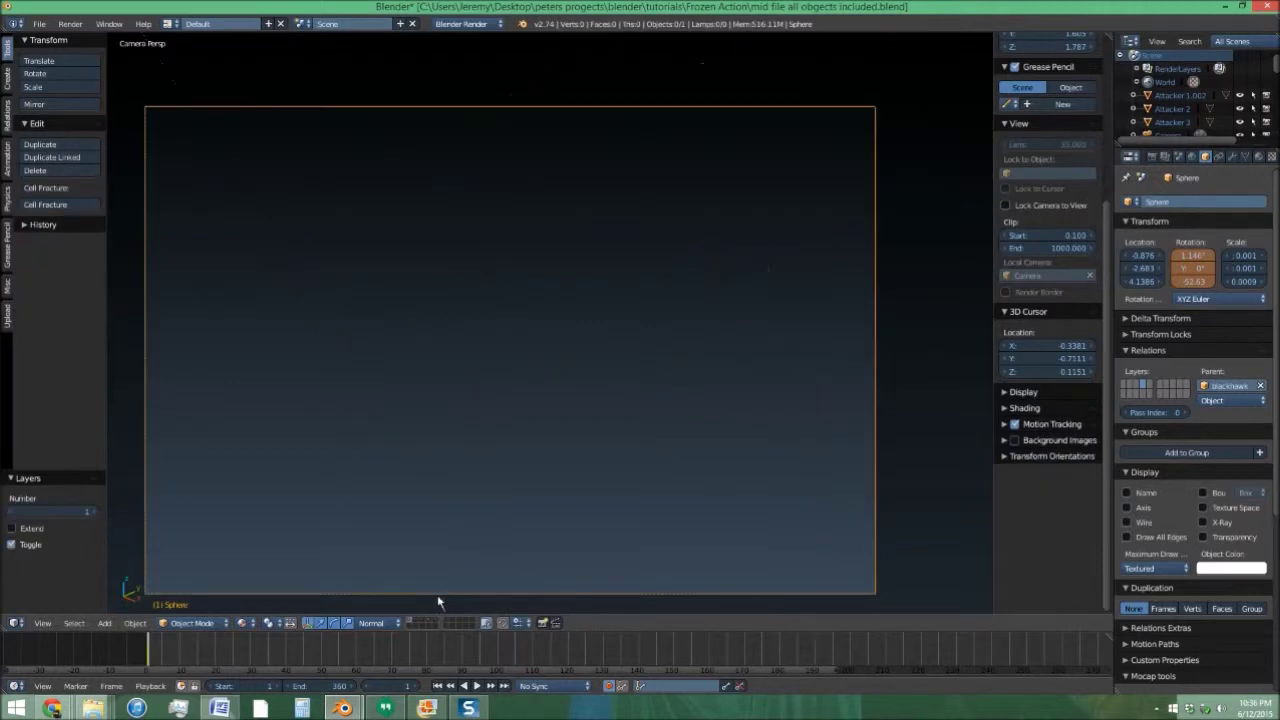
right_click(437, 594)
key("m")
key("2")
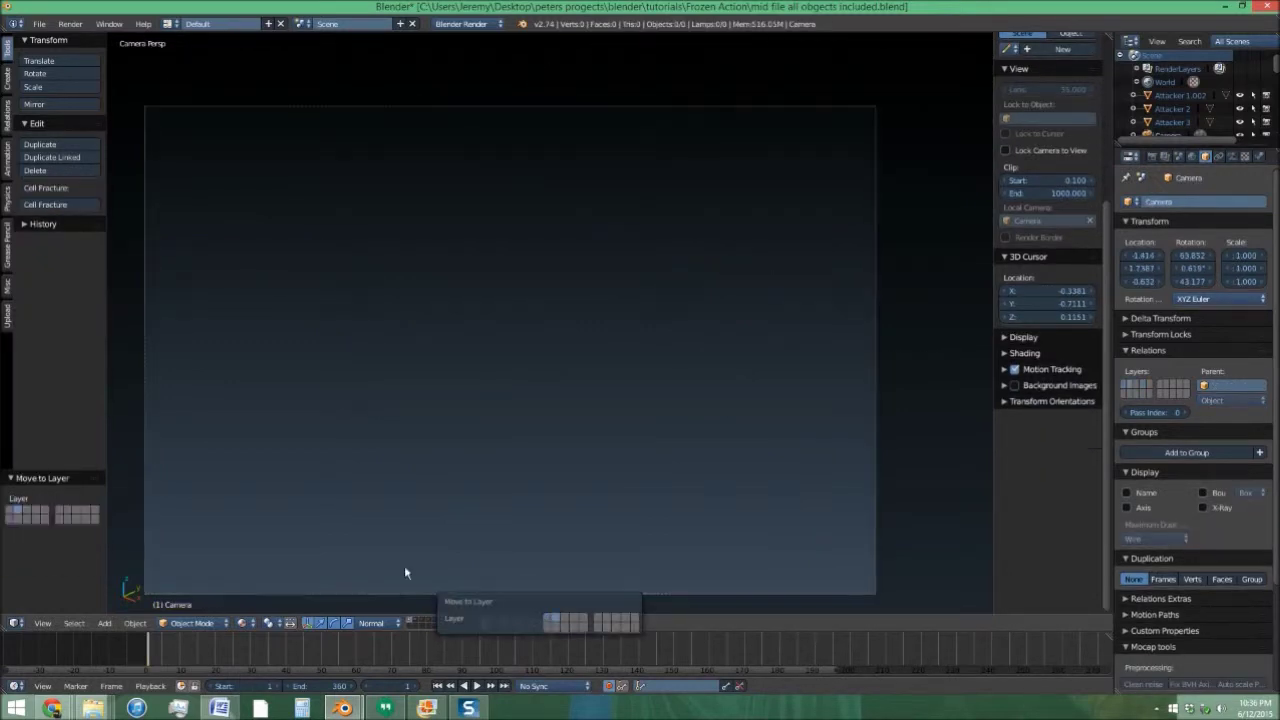
key("shift+3")
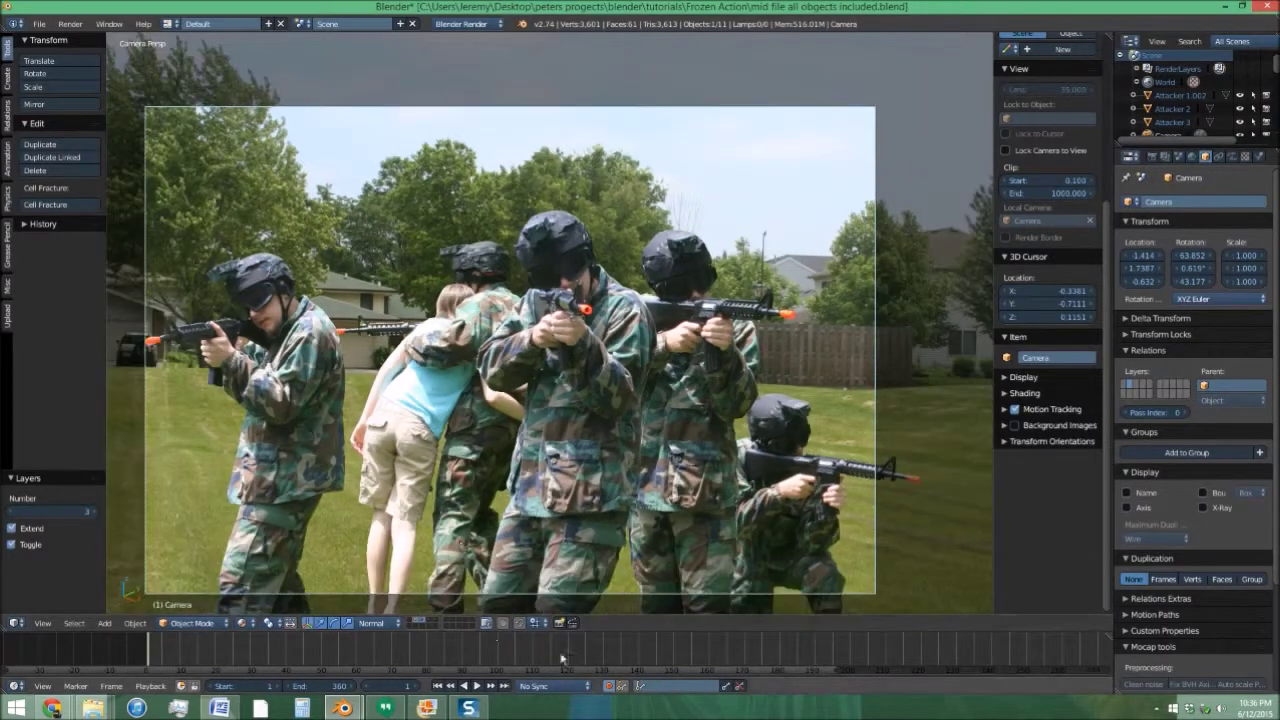
Use walk navigation to bring the camera back from the defenders to a starting position behind the attackers.
key("shift+f")
key("d")
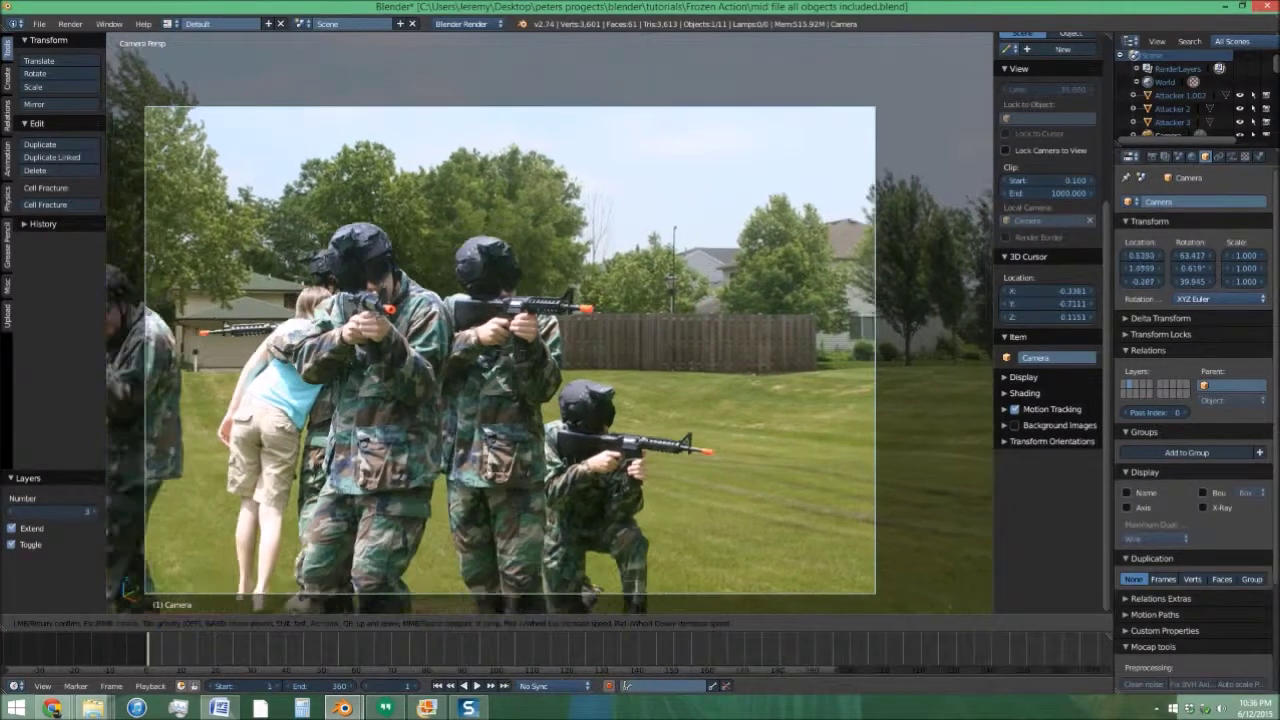
key("s")
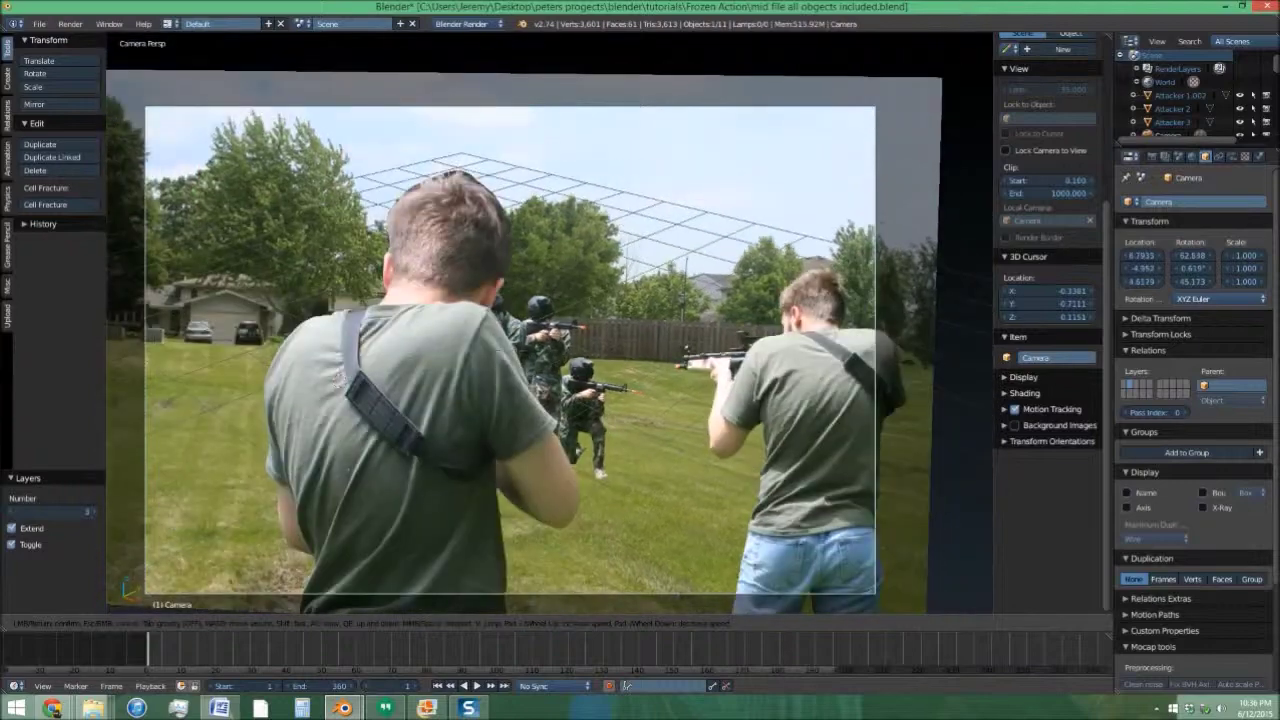
key("w")
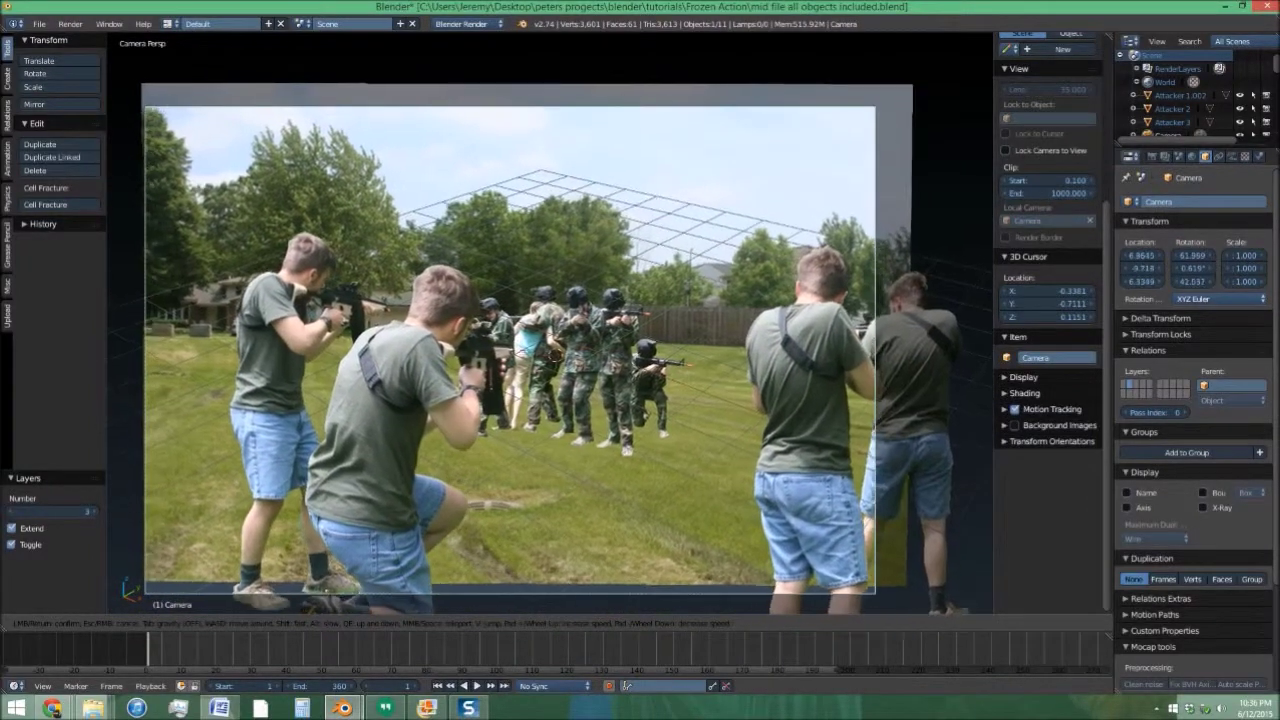
key("w")
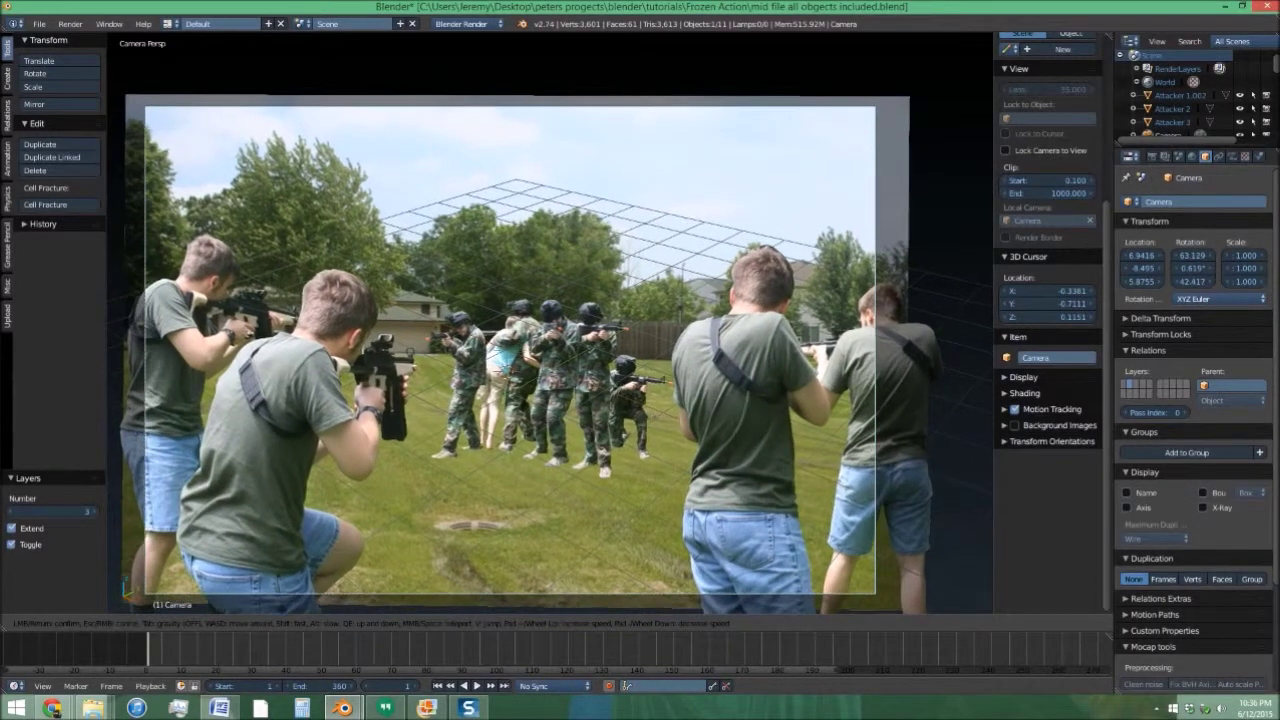
Record the camera's walk past the defenders as keyframes during playback, rewind, and show the helicopter layer again.
left_click(476, 686)
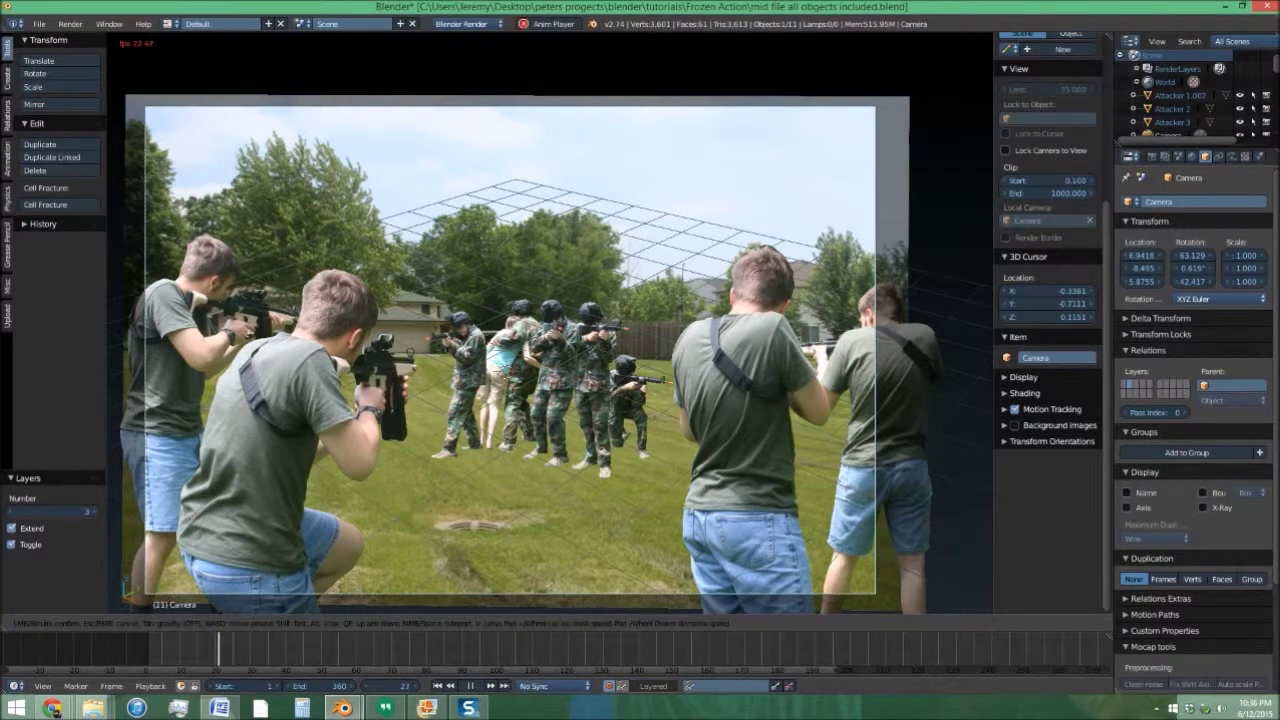
key("w")
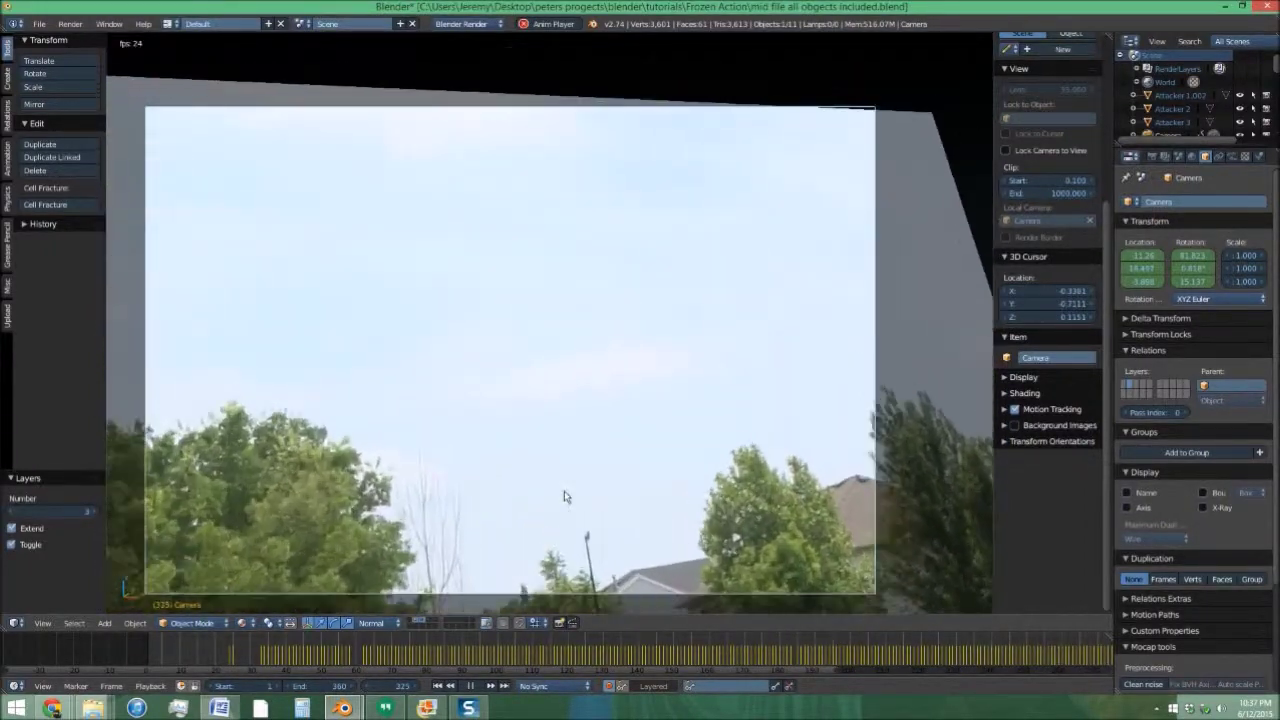
left_click(474, 687)
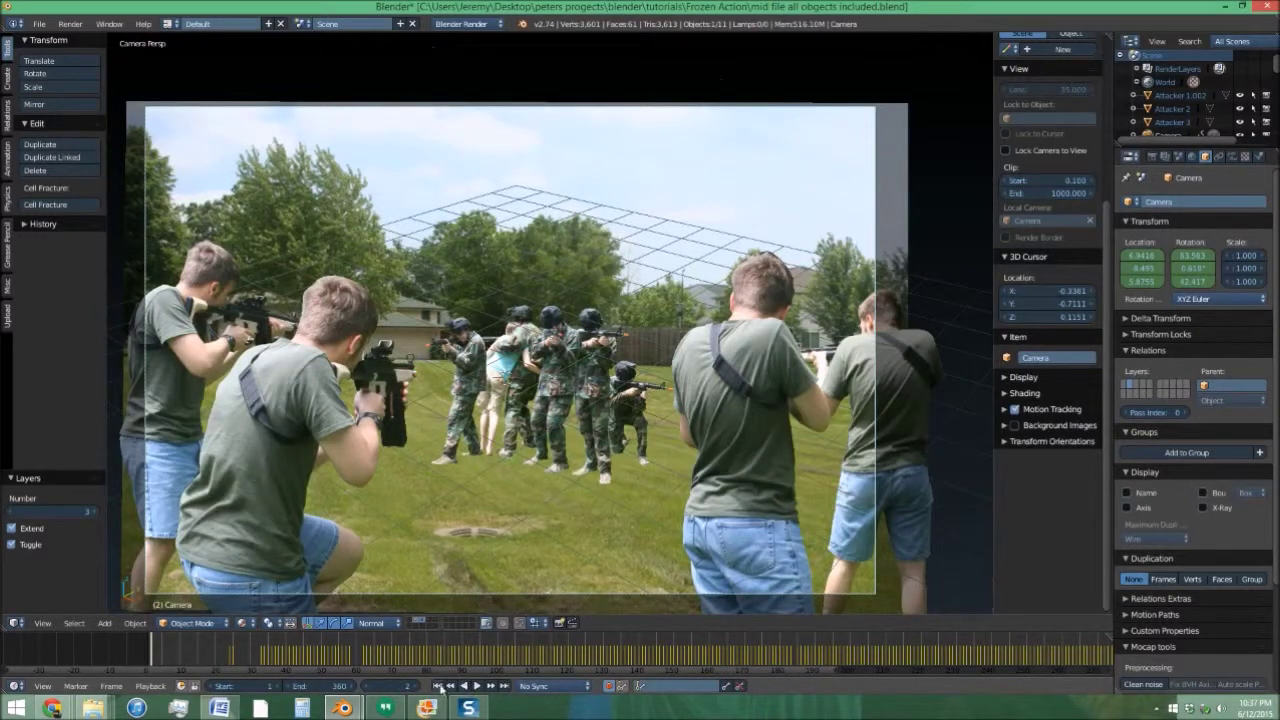
left_click(428, 620)
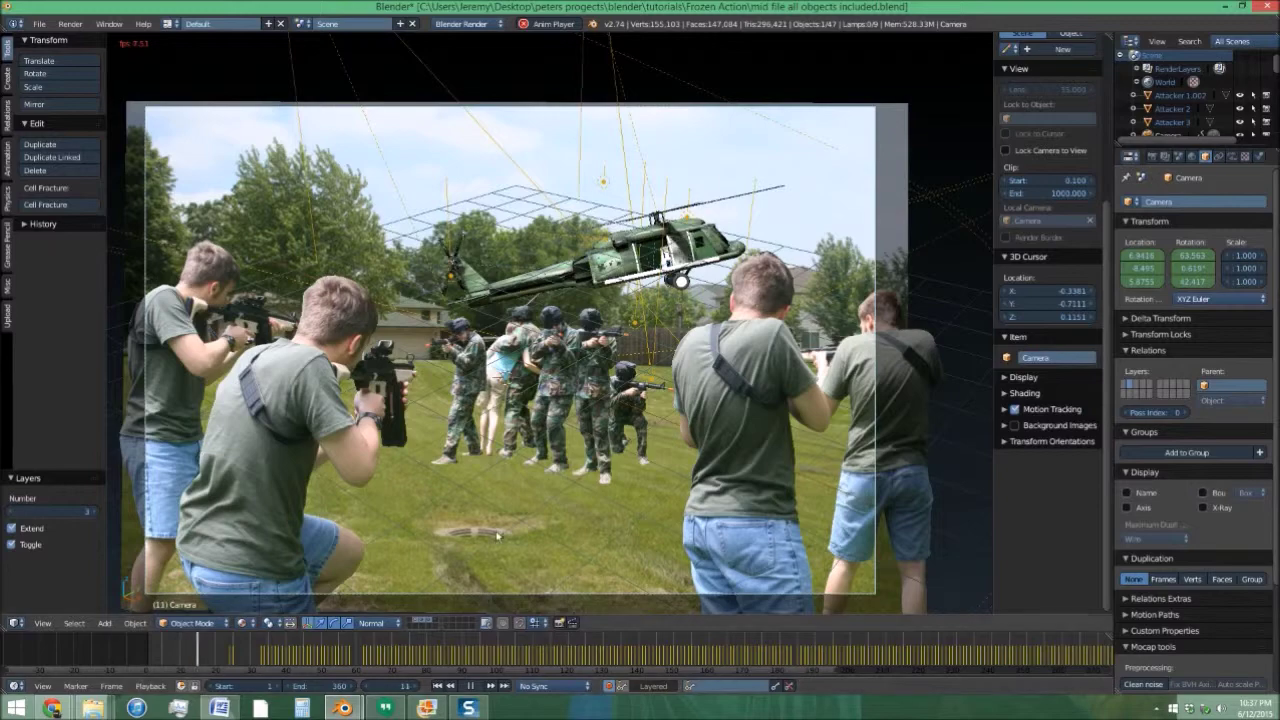
Review the recorded camera walk by scrubbing through the animation, ending at frame 58 where the background's edge shows inside the camera frame.
left_click(477, 656)
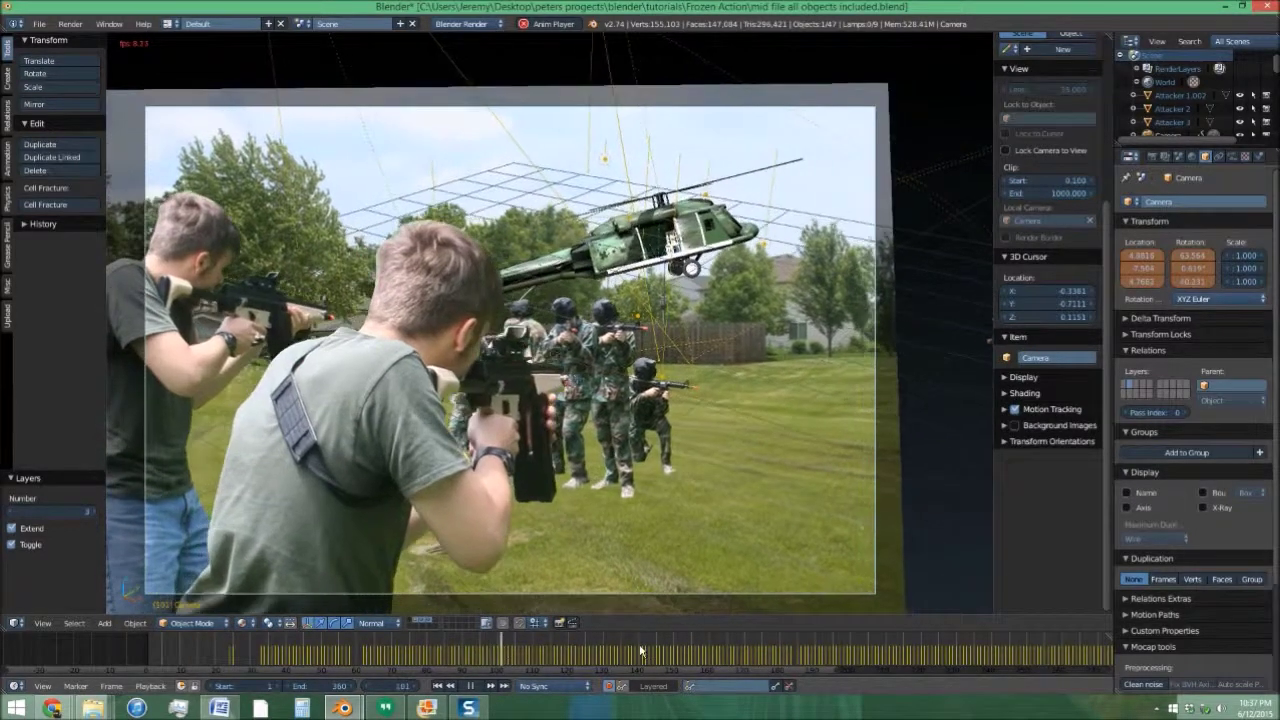
left_click(641, 652)
left_click(805, 648)
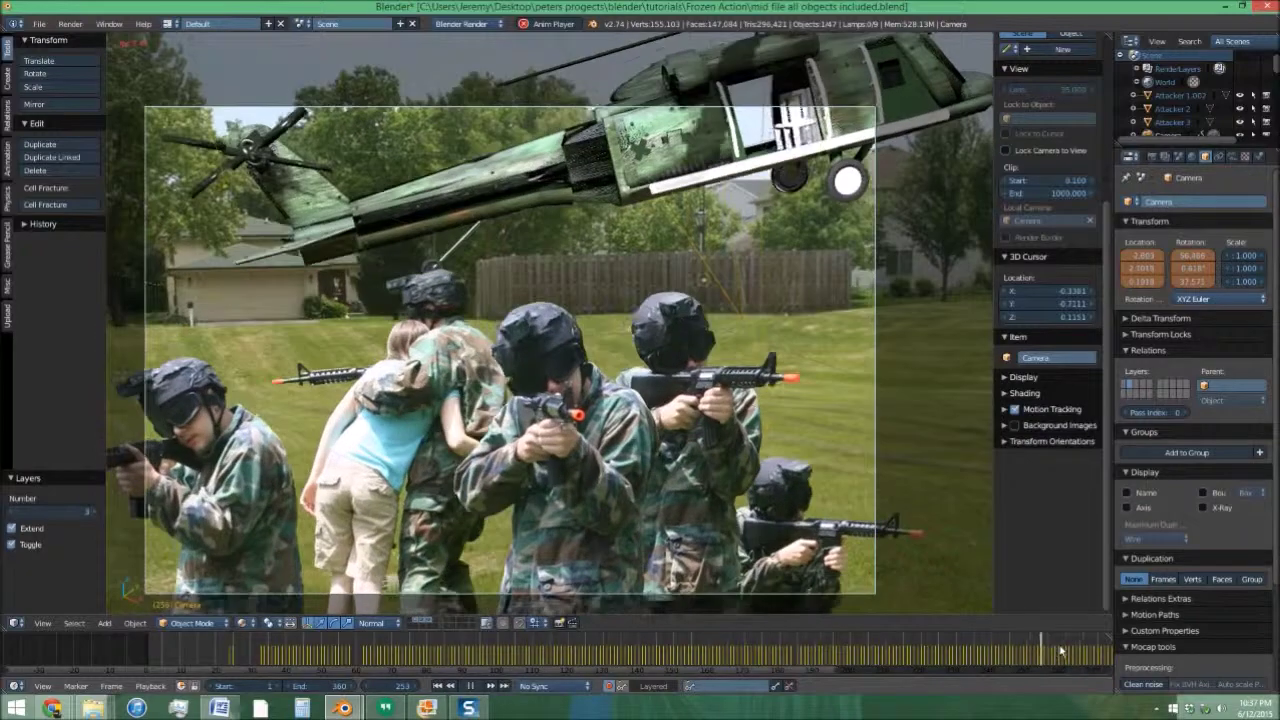
middle_click_drag(1078, 651, 705, 657)
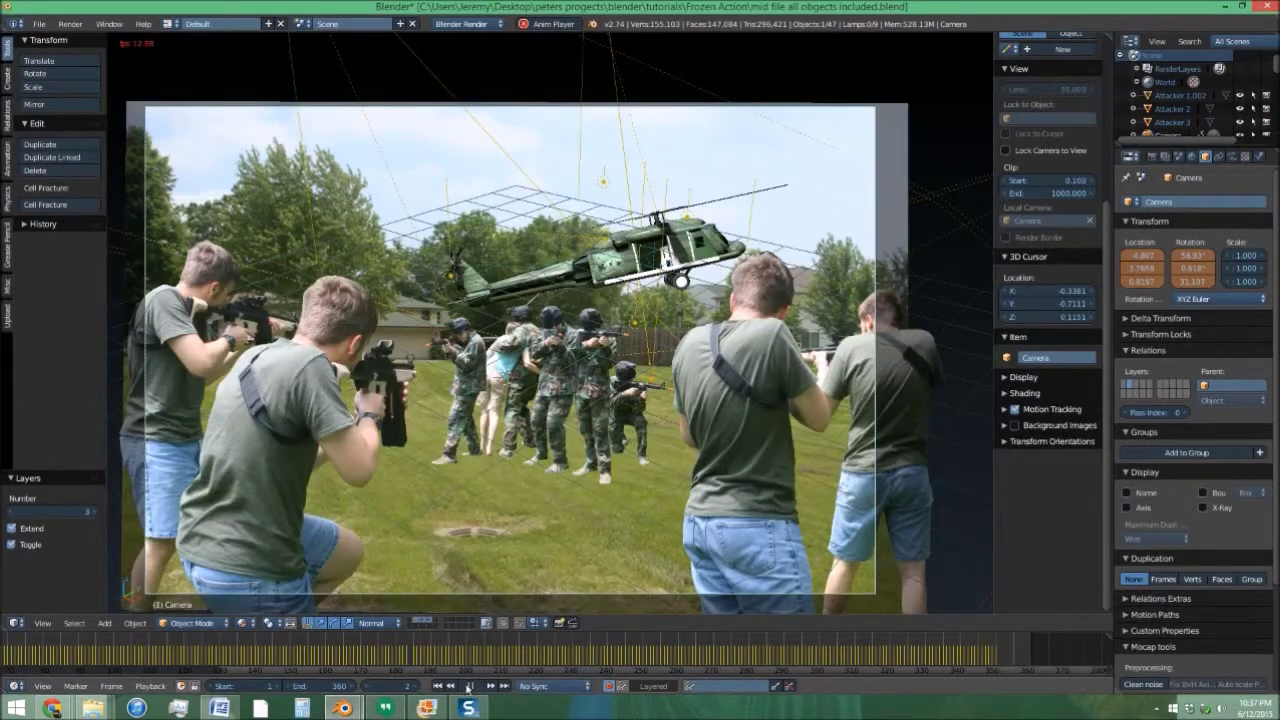
left_click_drag(485, 656, 347, 642)
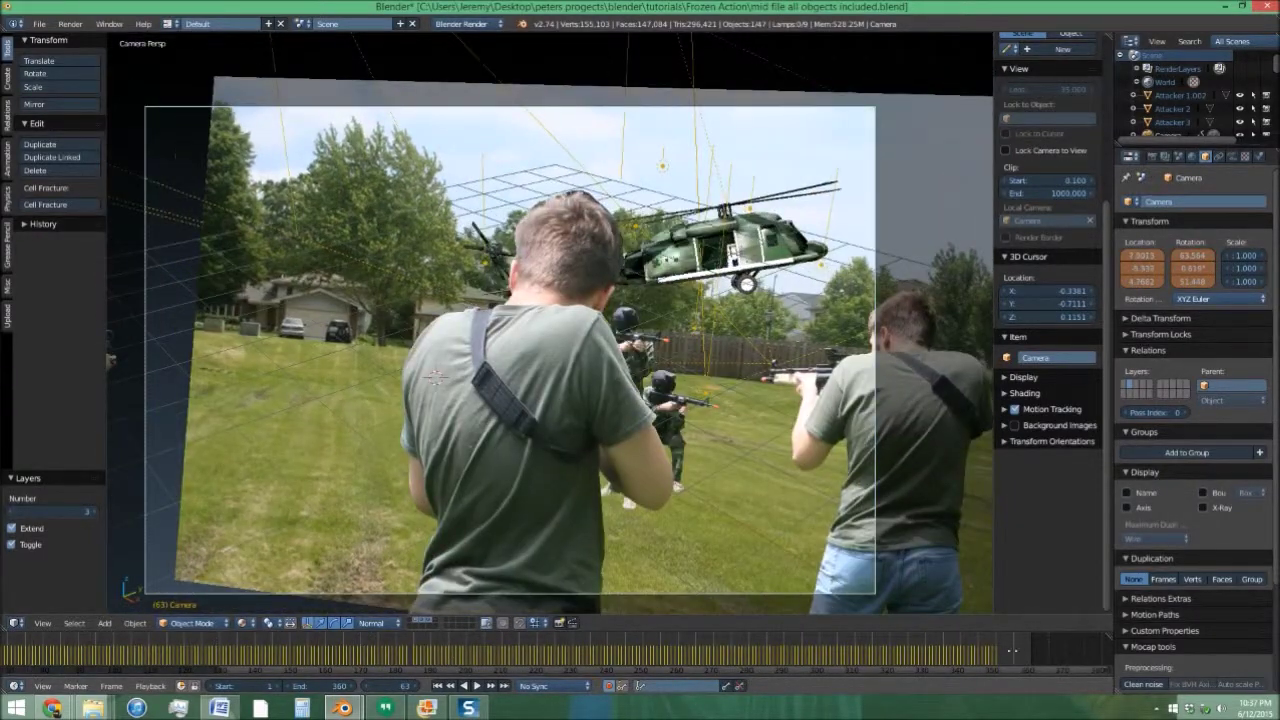
middle_click_drag(1012, 651, 153, 656)
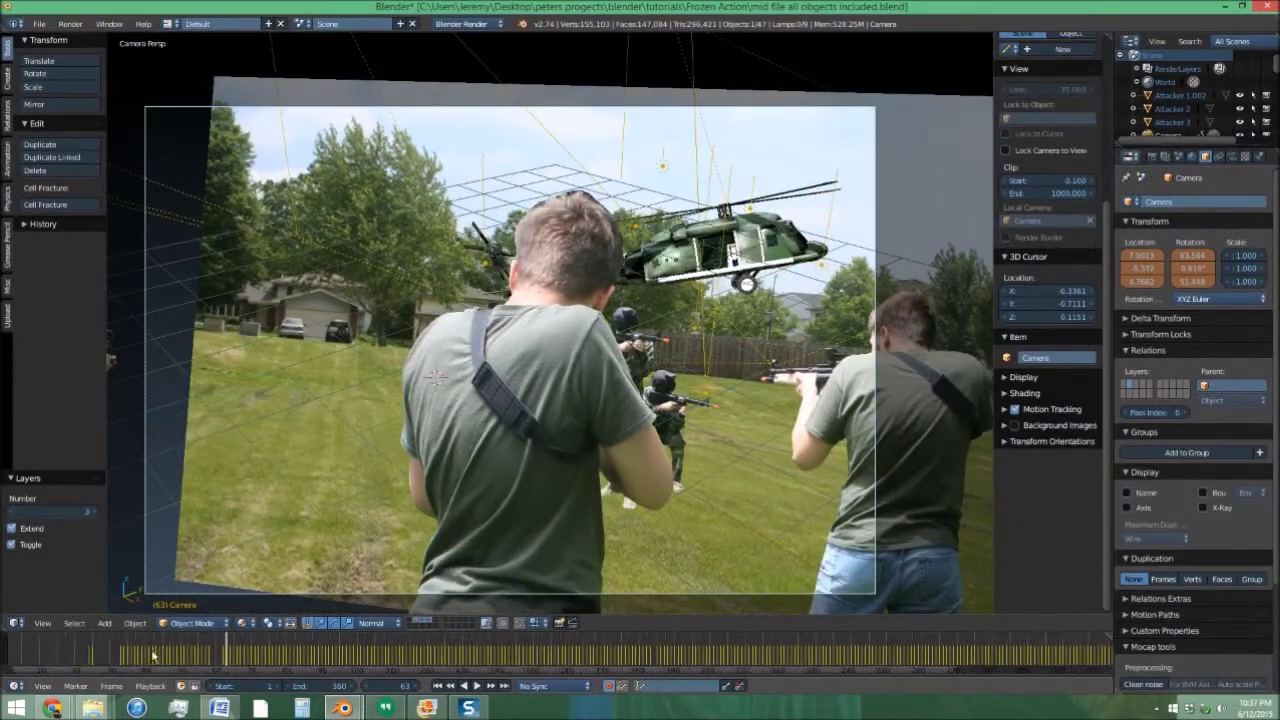
left_click_drag(156, 655, 207, 632)
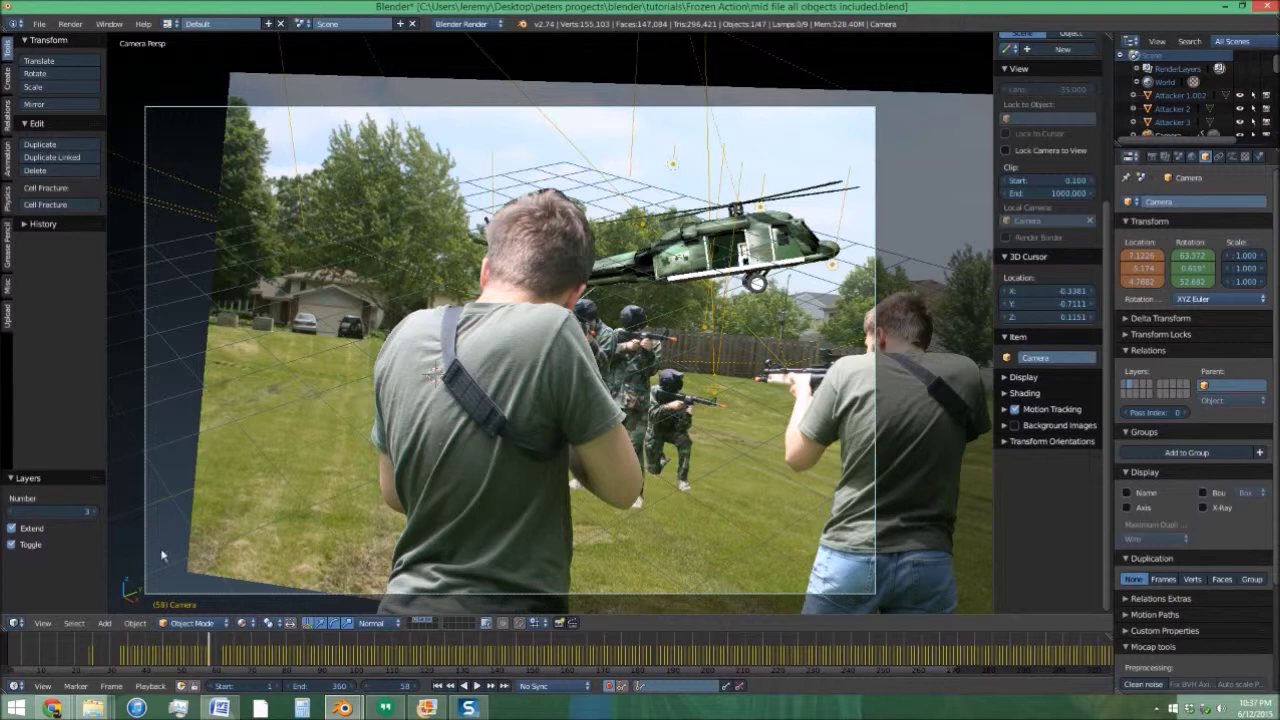
Turn off automatic keyframing and scale the background photo plane up by a factor of about 1.273 to fill the camera frame.
right_click(408, 333)
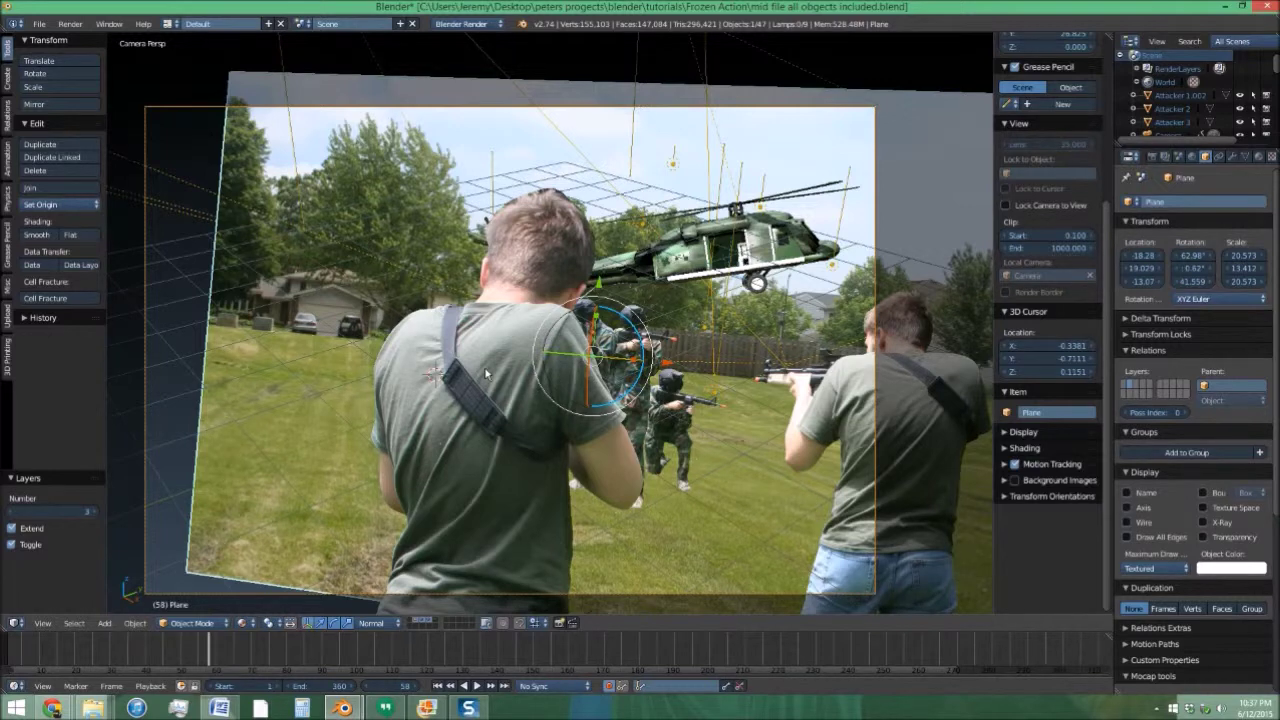
key("s")
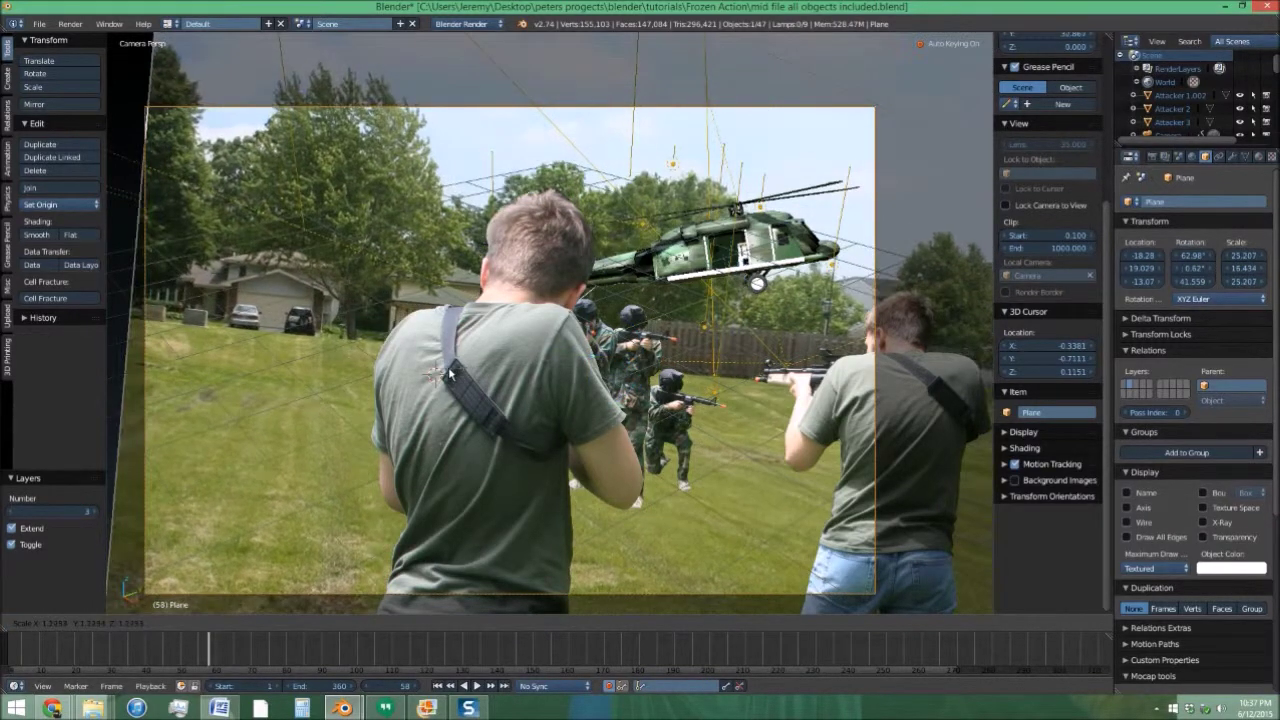
key("Escape")
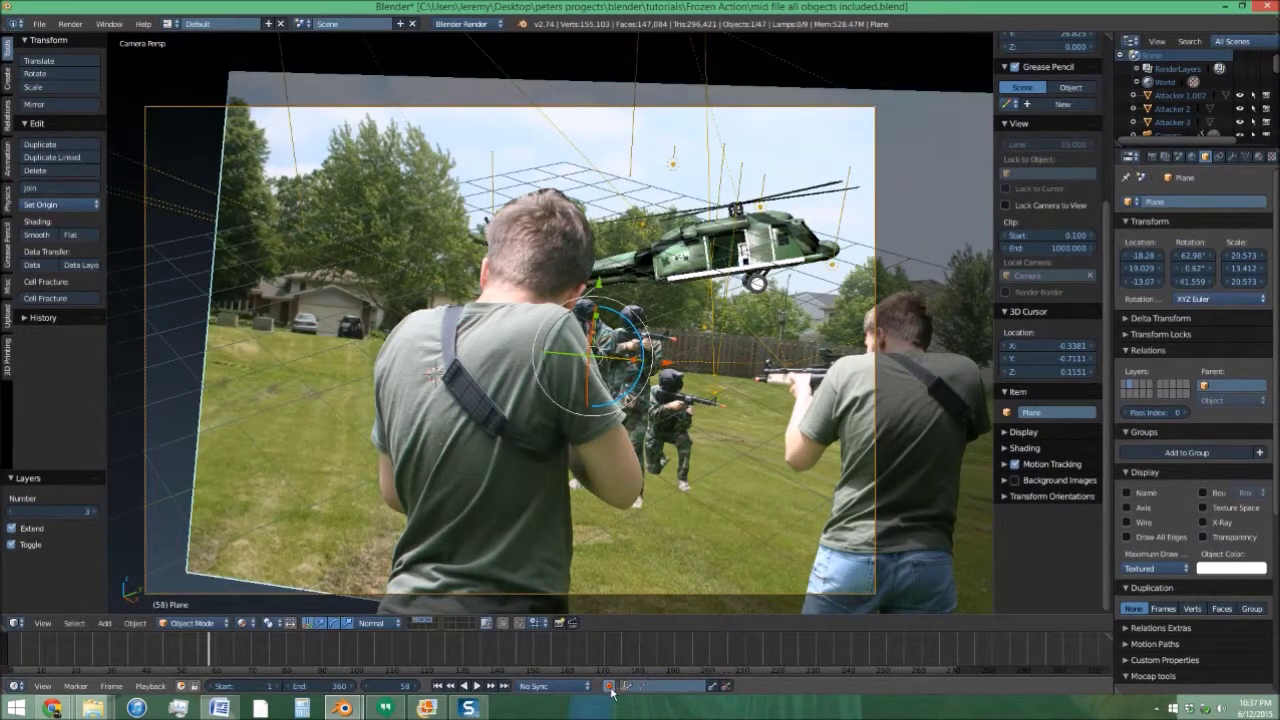
key("s")
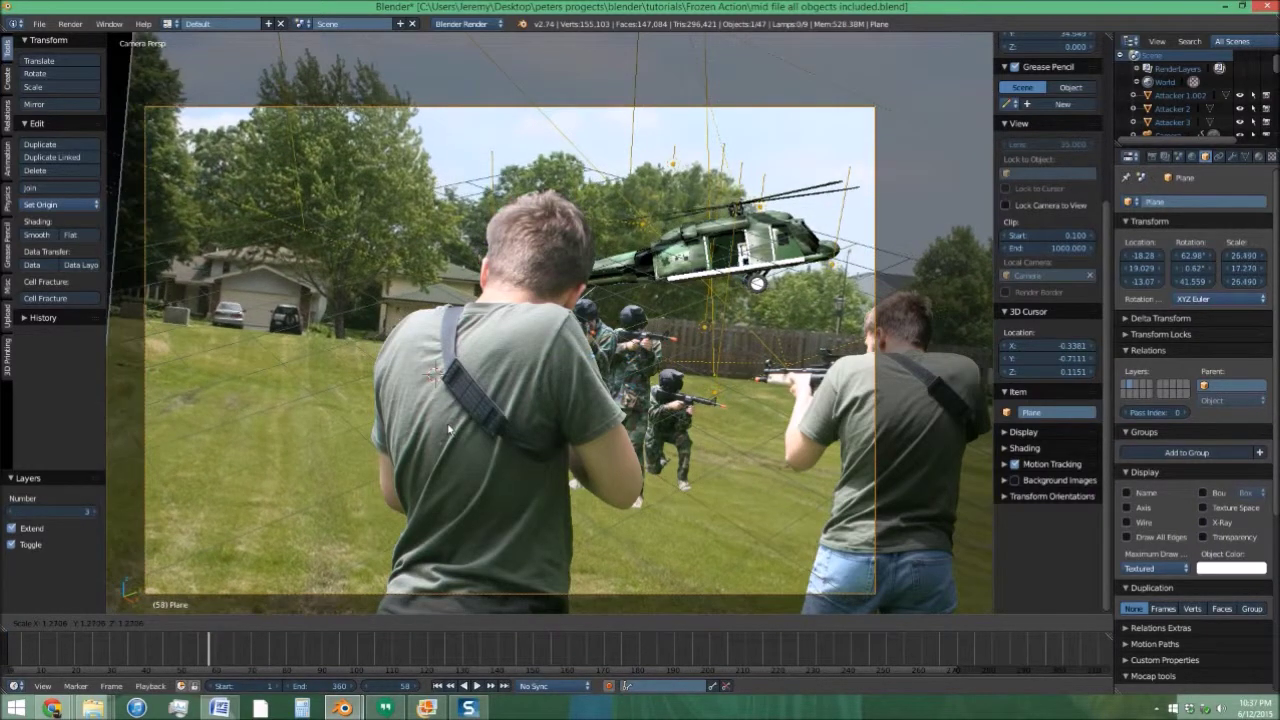
left_click(328, 627)
Play back the camera walk from the first frame to check the background coverage, and stop at frame 345.
left_click_drag(170, 663, 439, 667)
left_click(437, 686)
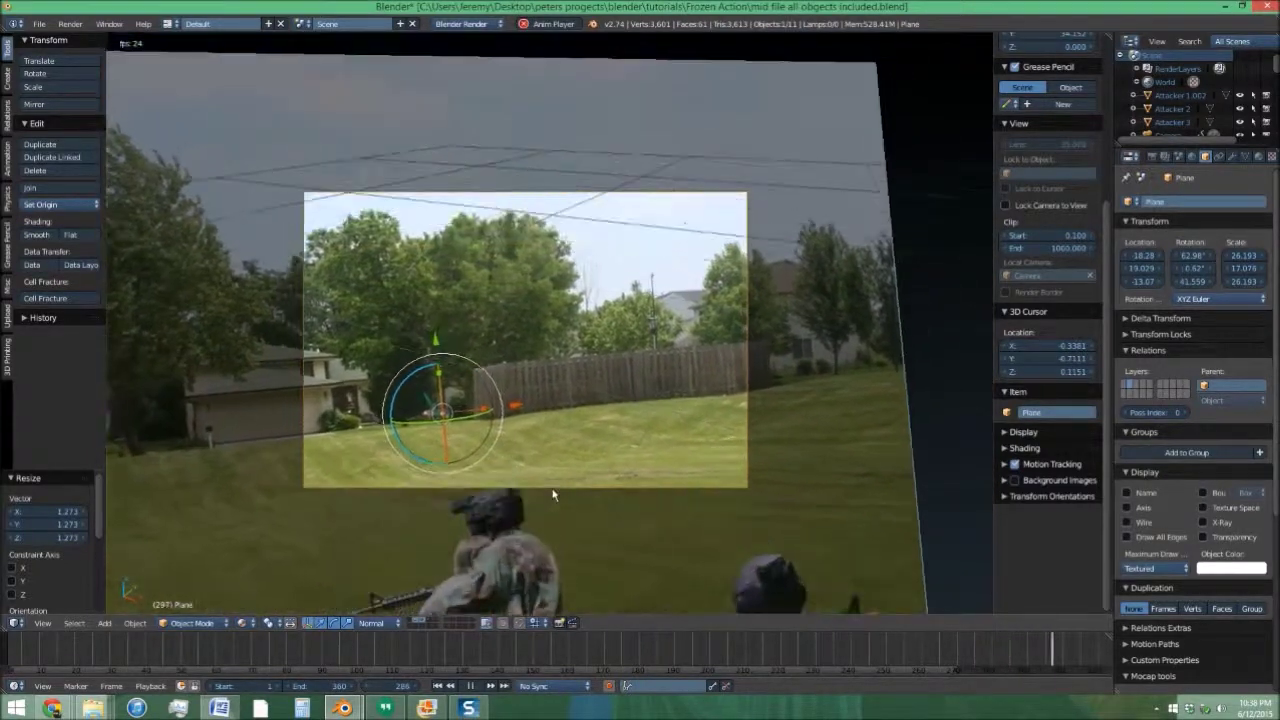
key("alt+a")
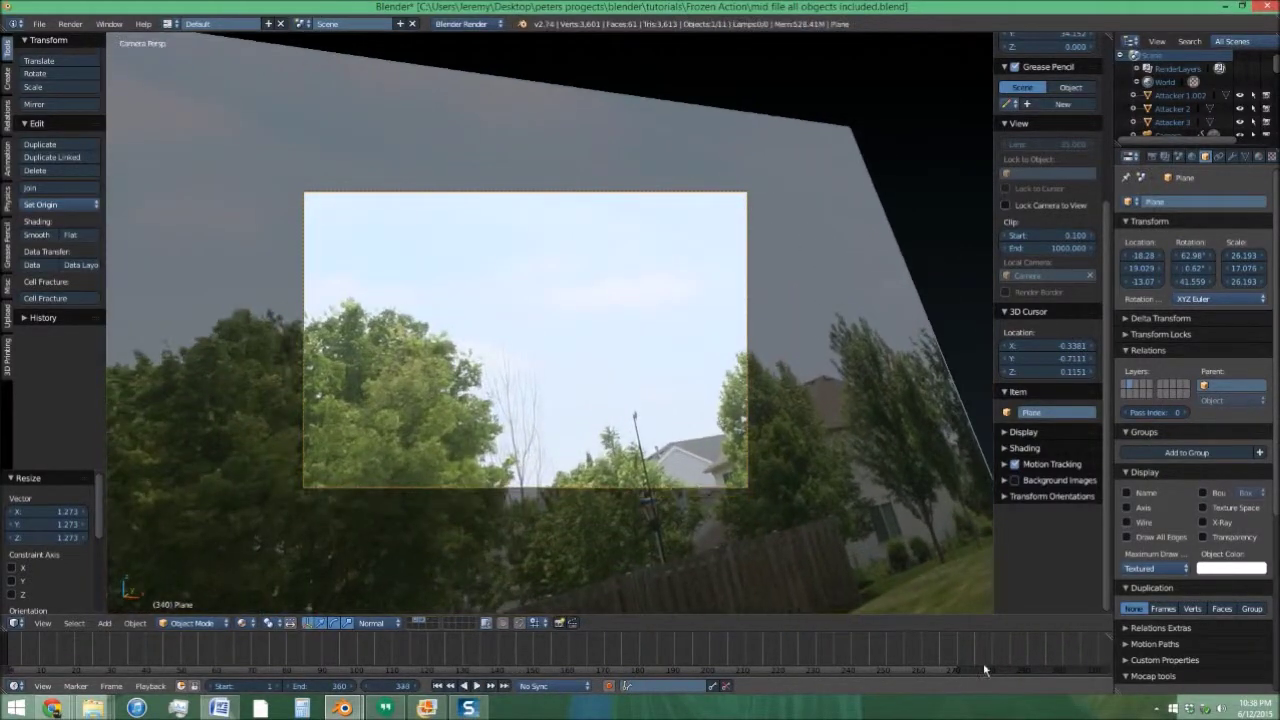
mouse_move(865, 667)
left_mouse_down()
mouse_move(883, 662)
mouse_move(848, 661)
mouse_move(878, 658)
left_mouse_up()
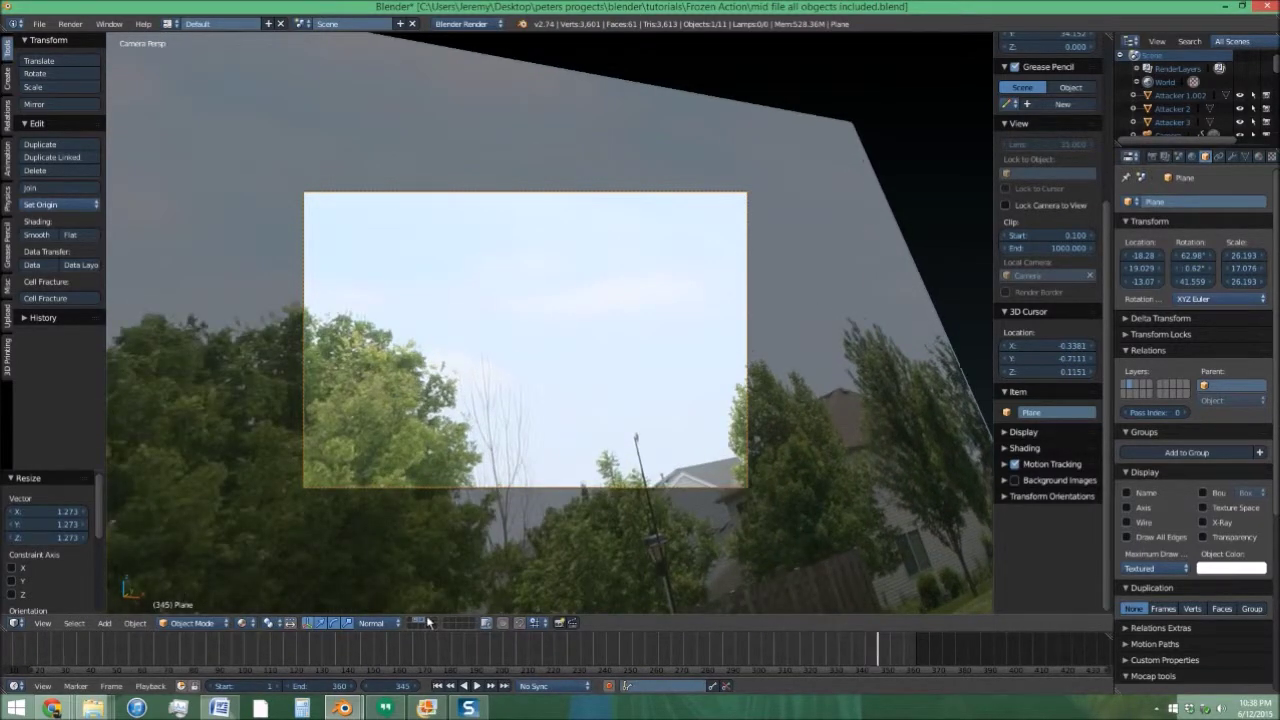
Isolate the helicopter layer, select all of the helicopter's parts, go to frame 320, and show the background and character layers again.
key("Delete")
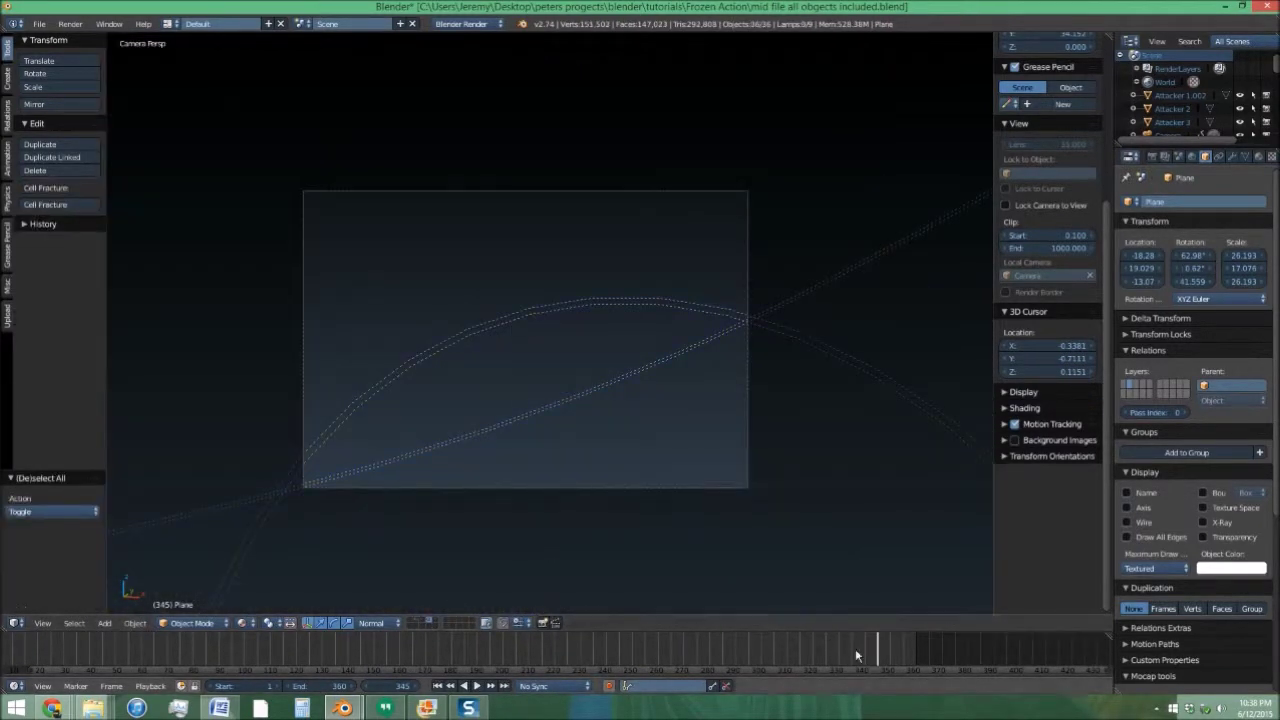
left_click_drag(855, 648, 811, 650)
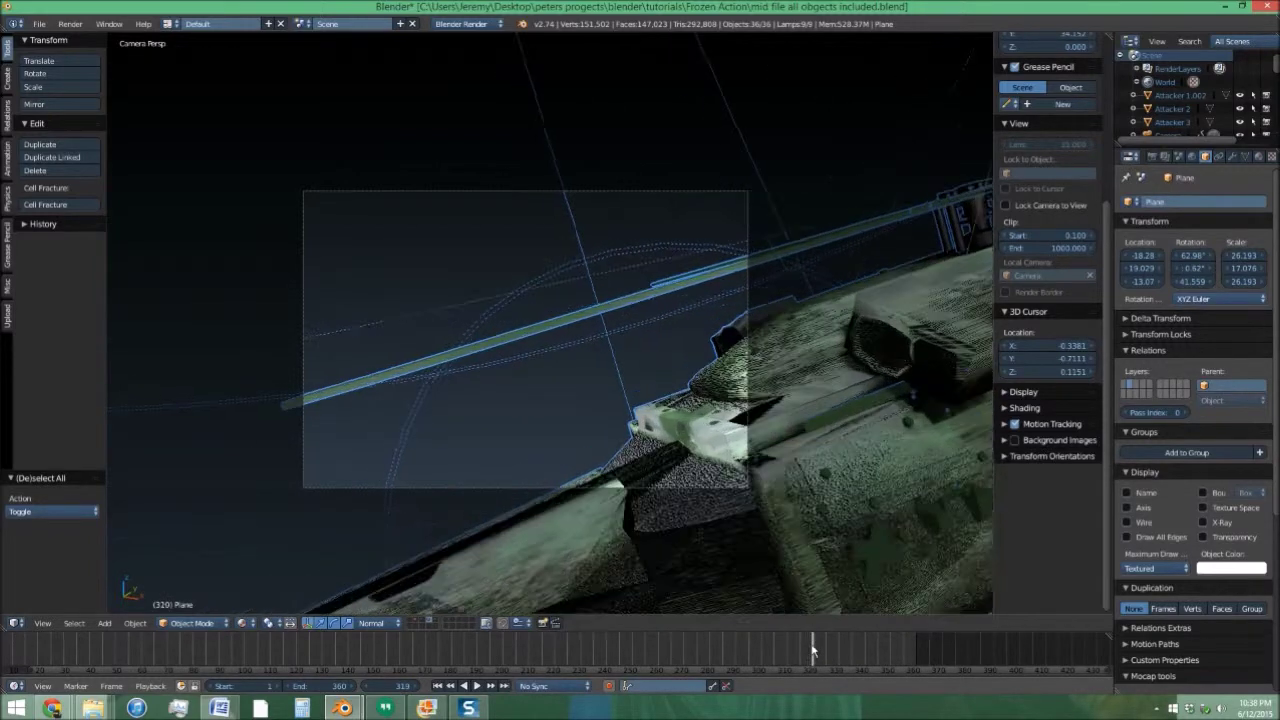
key("ctrl+z")
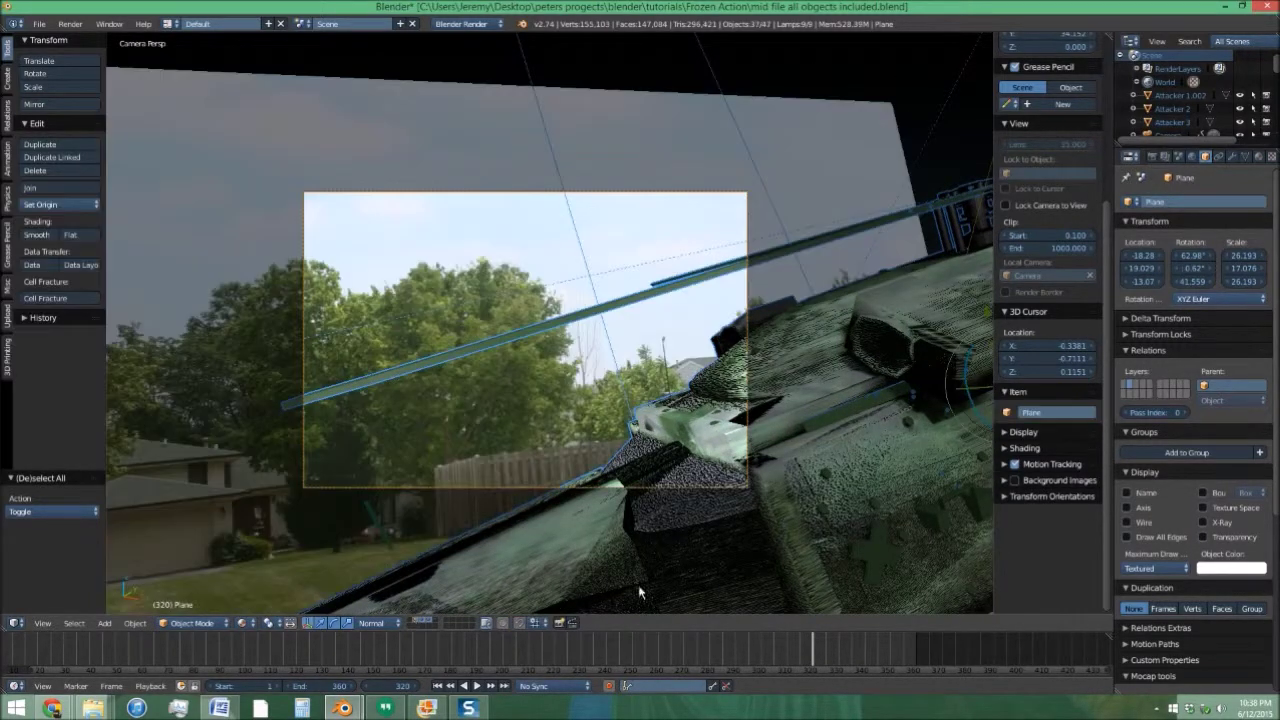
Move the selected helicopter by about -2.388 in X, -1.107 in Y and 0.392 in Z.
key("g")
right_click(336, 290)
scroll(338, 280, "down", 2)
scroll(320, 270, "down", 2)
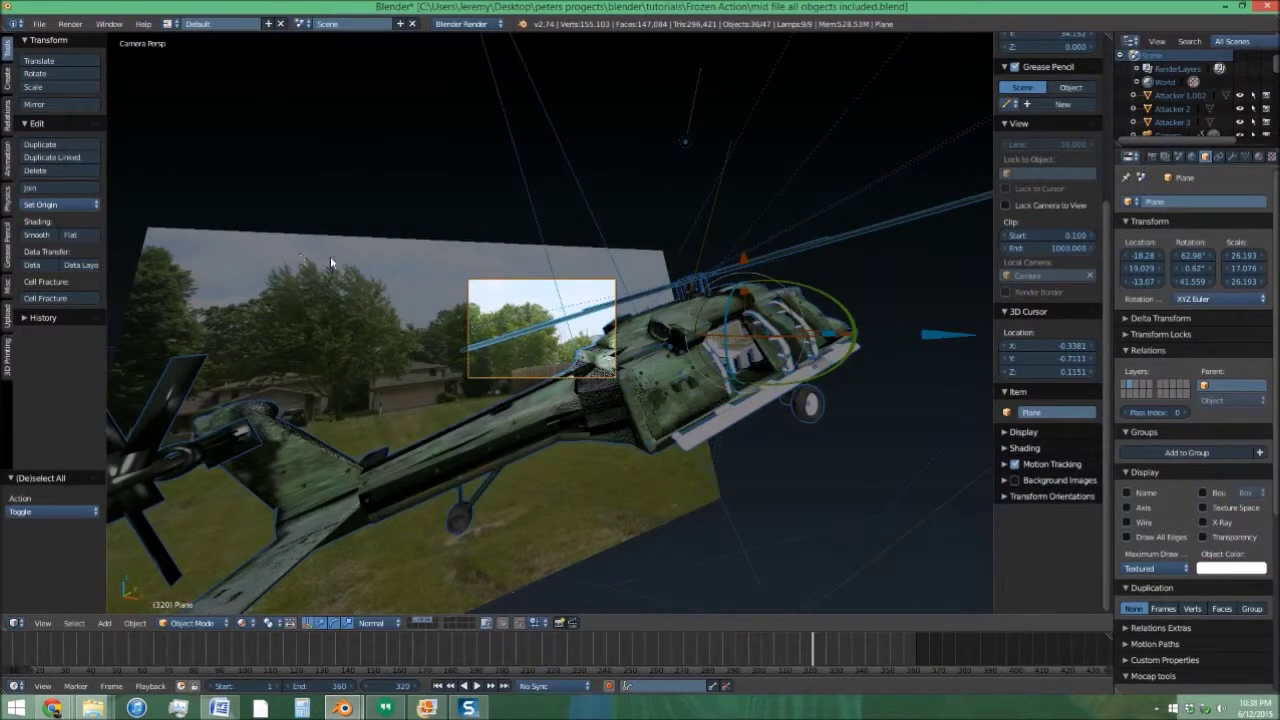
scroll(642, 350, "up", 5)
key("g")
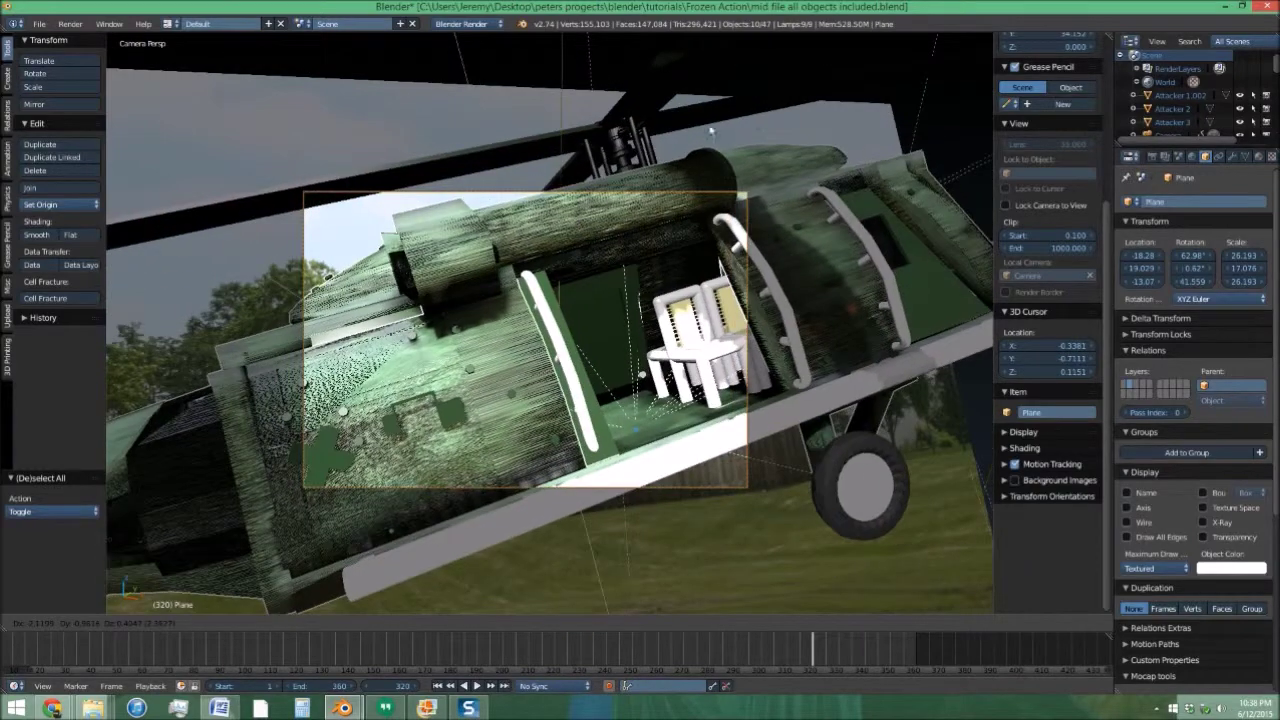
Find the last usable frame inside the helicopter, set the animation's end frame to 328, and return to the first frame.
left_click(826, 650)
left_click_drag(819, 650, 832, 651)
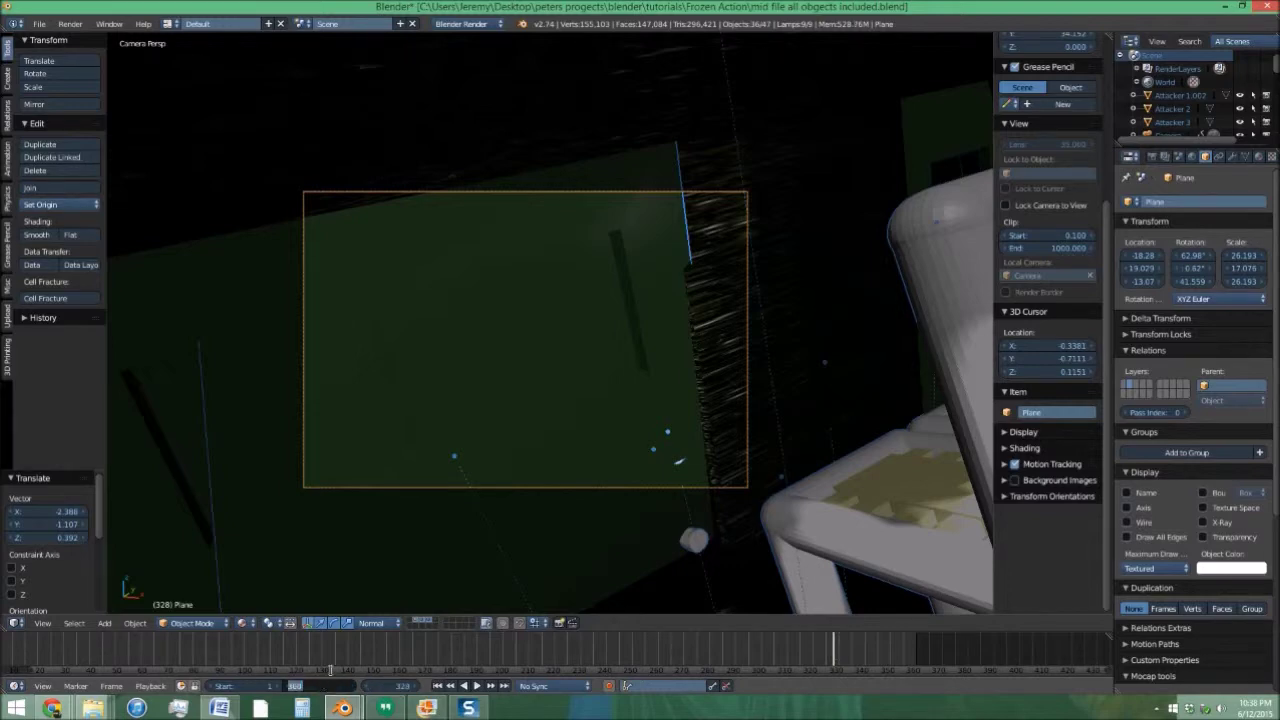
type("328")
key("Return")
left_click(512, 655)
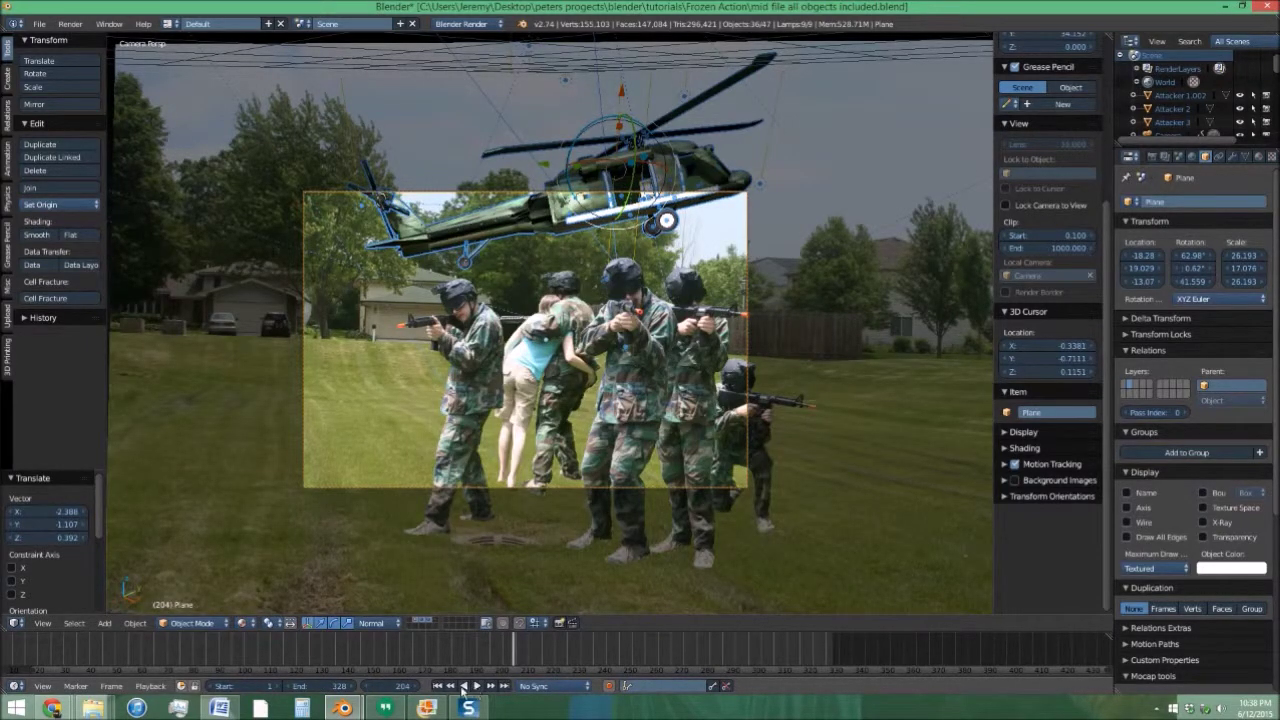
left_click(437, 686)
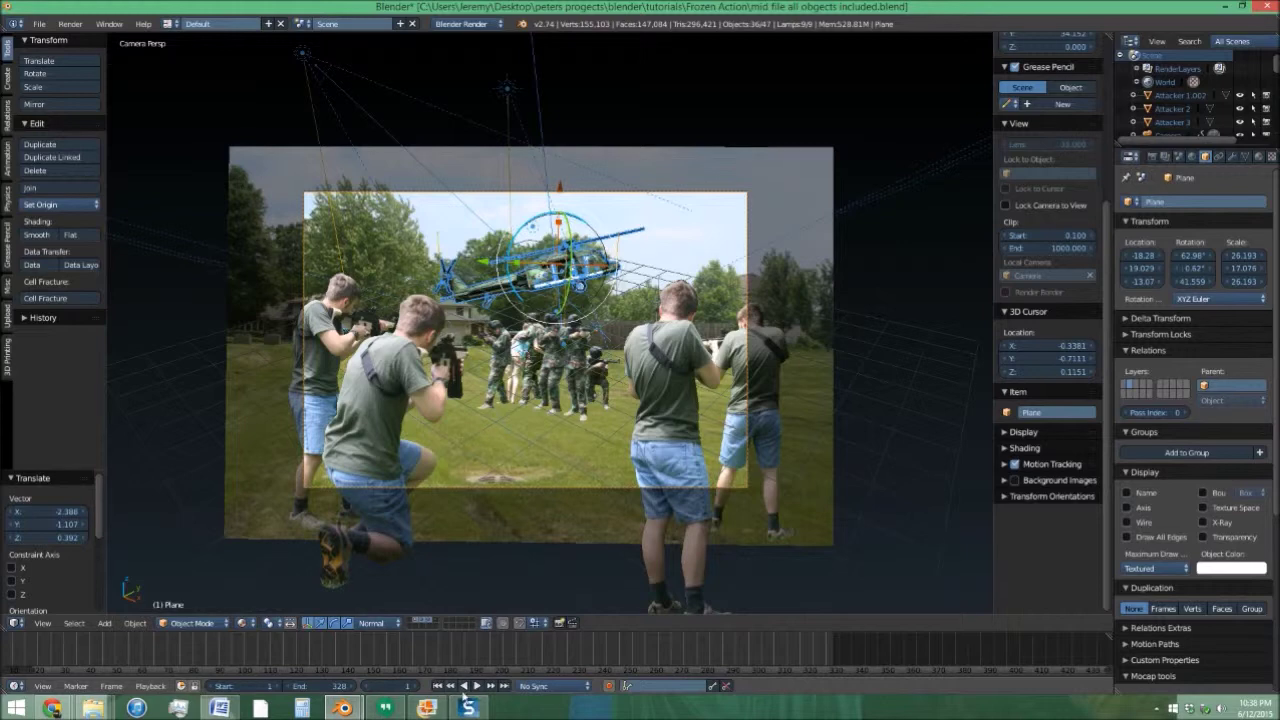
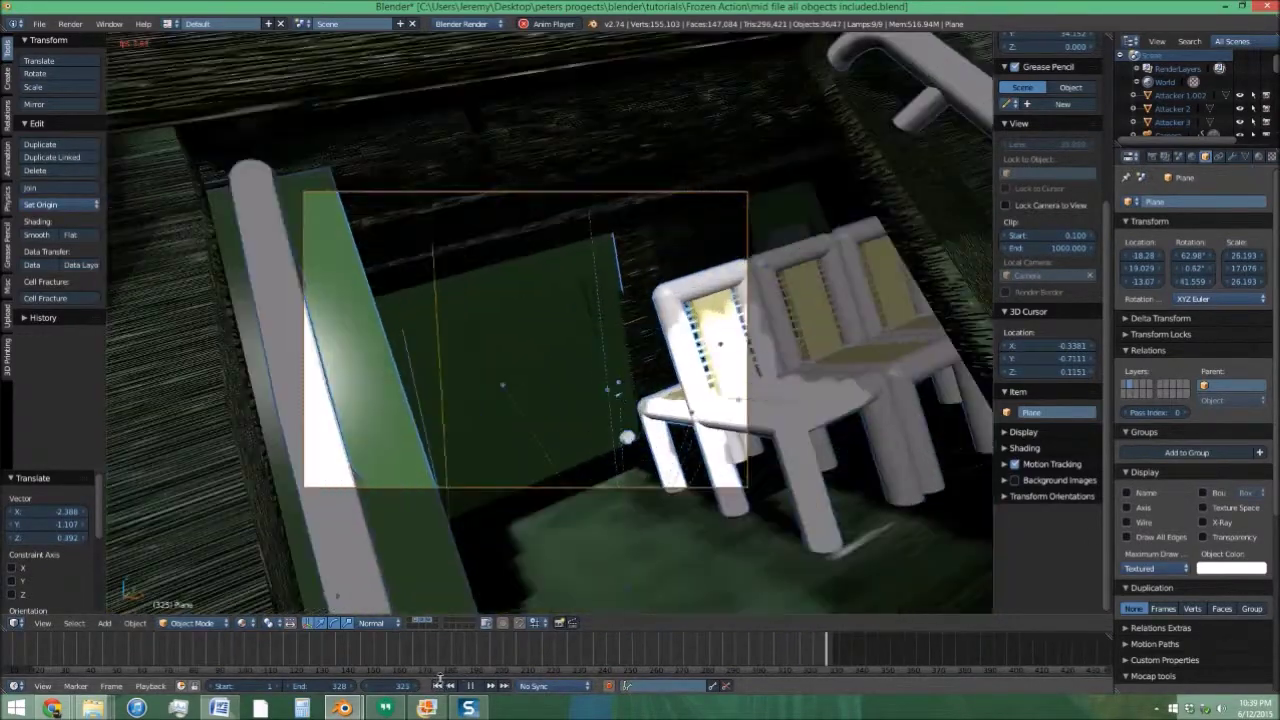
Stop the playback, go to frame 13, show only the layer with the orange muzzle flash, and select the flash.
left_click(440, 685)
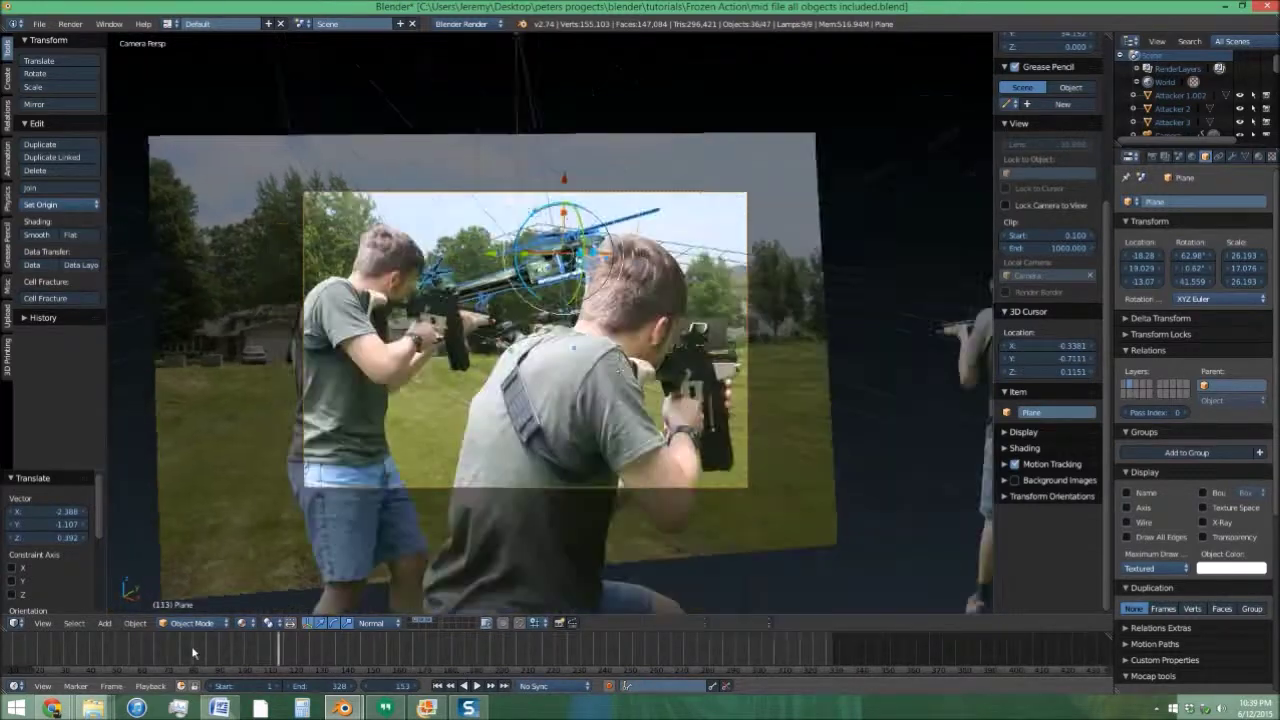
left_click_drag(168, 655, 29, 680)
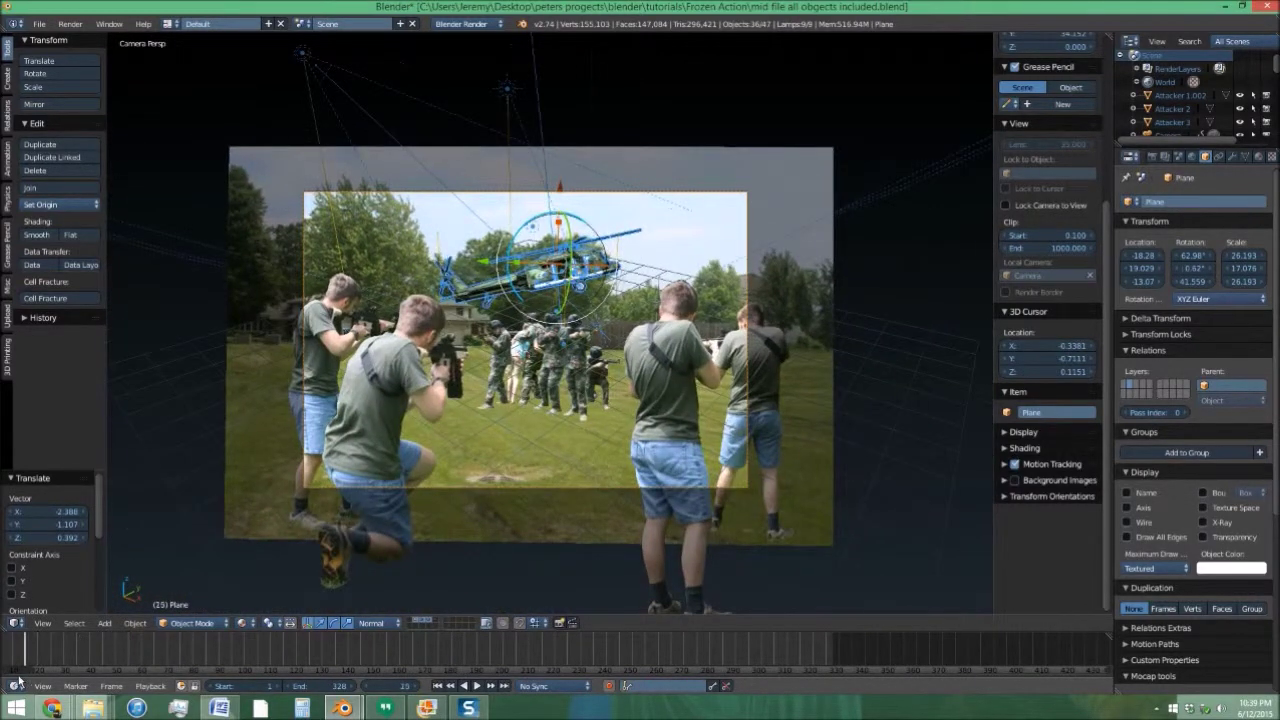
middle_click_drag(66, 645, 256, 673)
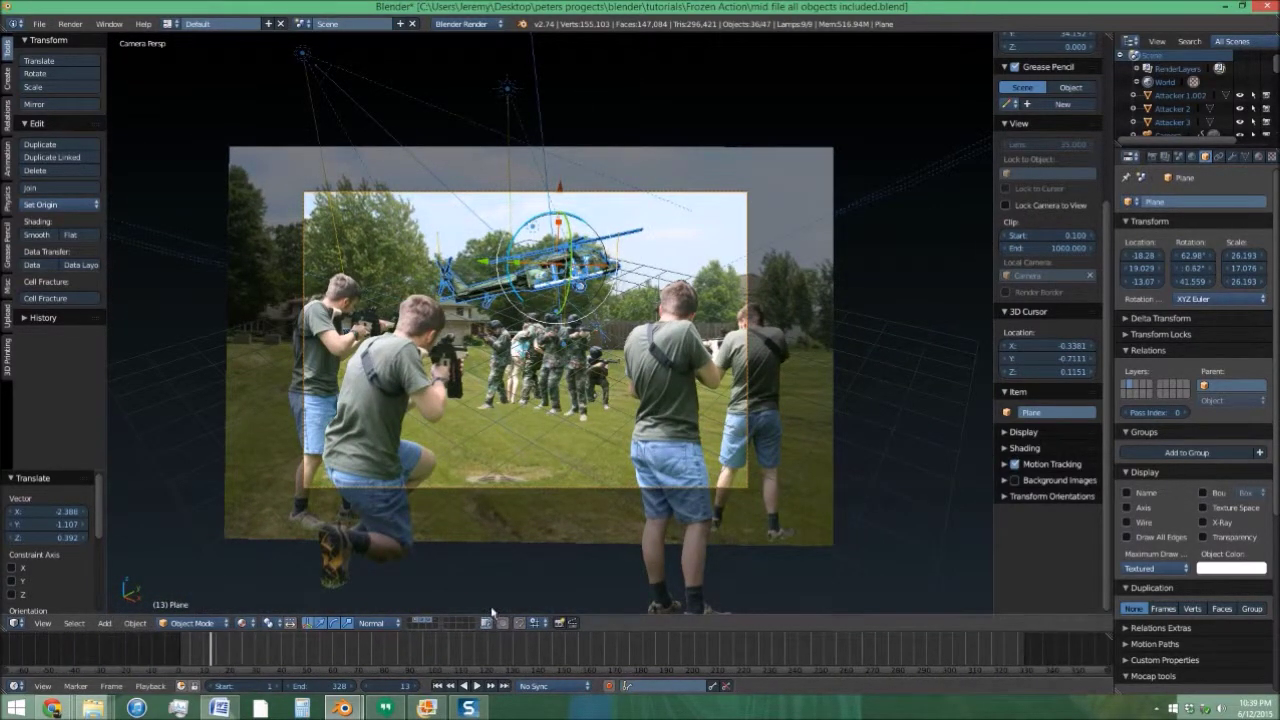
key("5")
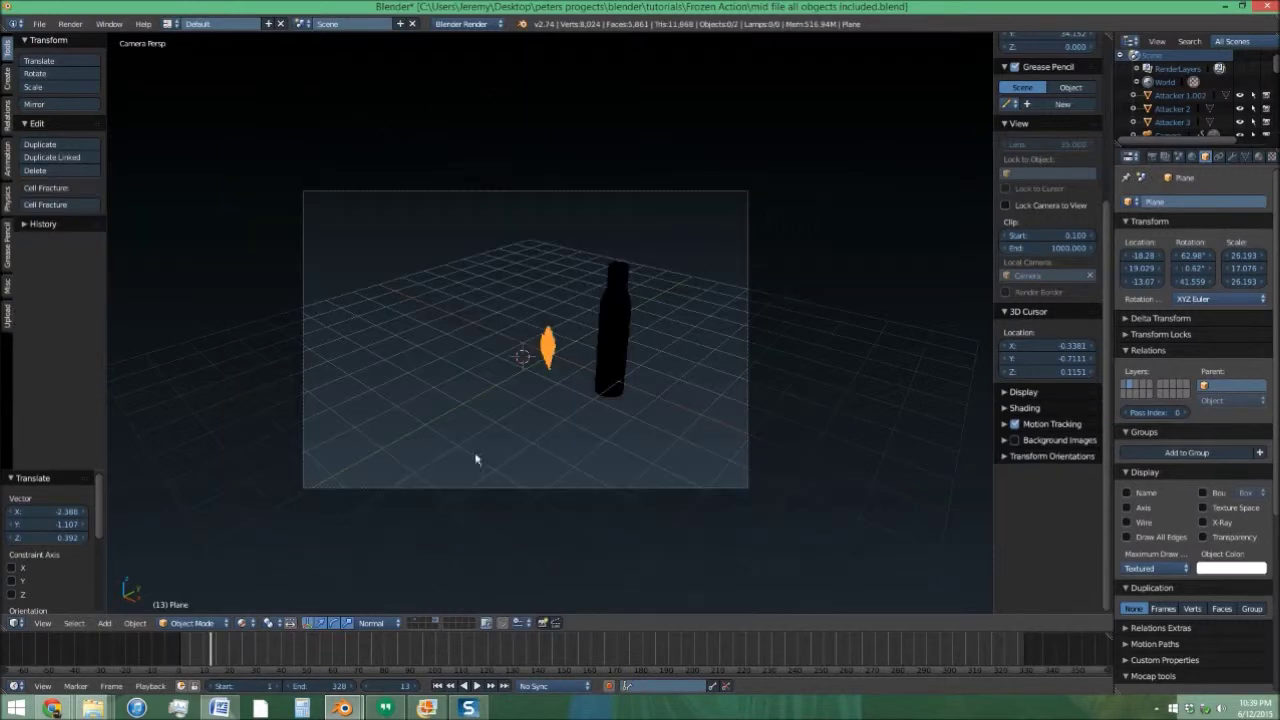
right_click(556, 358)
scroll(540, 425, "up", 2)
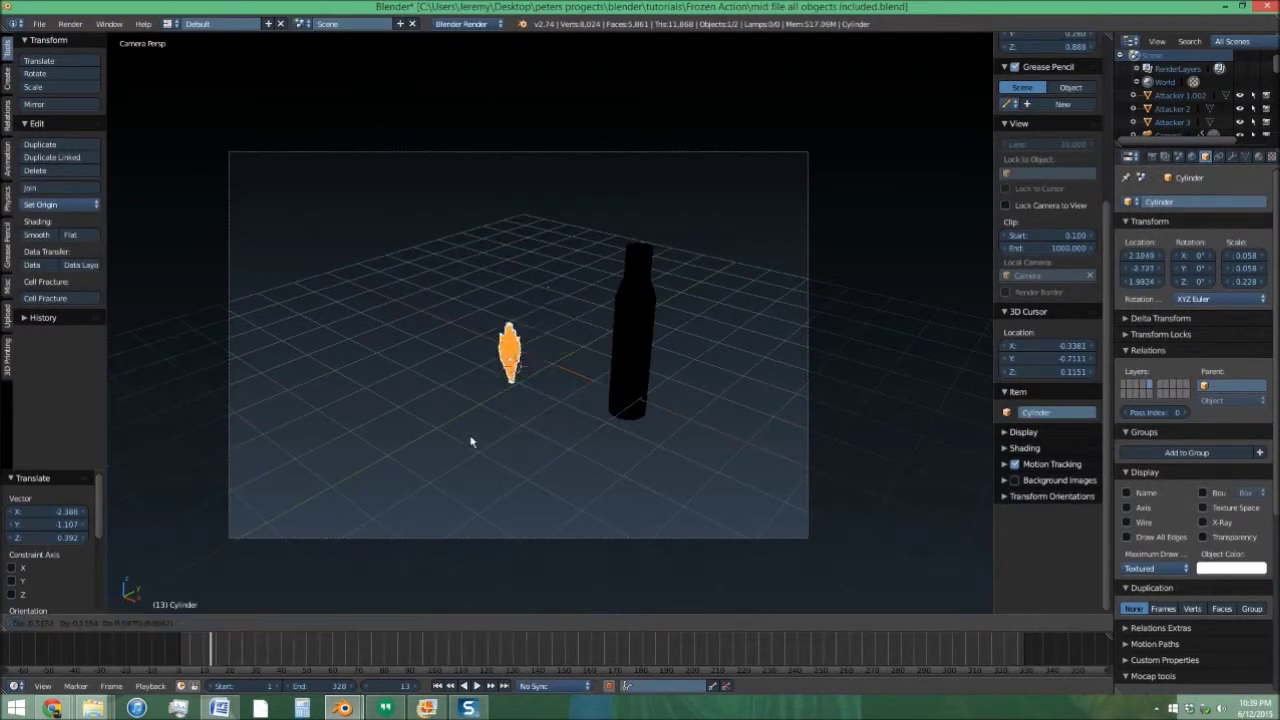
Go to frame 21, move the muzzle flash to layer 2, and show only that layer with the attackers.
mouse_move(240, 650)
left_mouse_down()
mouse_move(263, 648)
mouse_move(230, 648)
left_mouse_up()
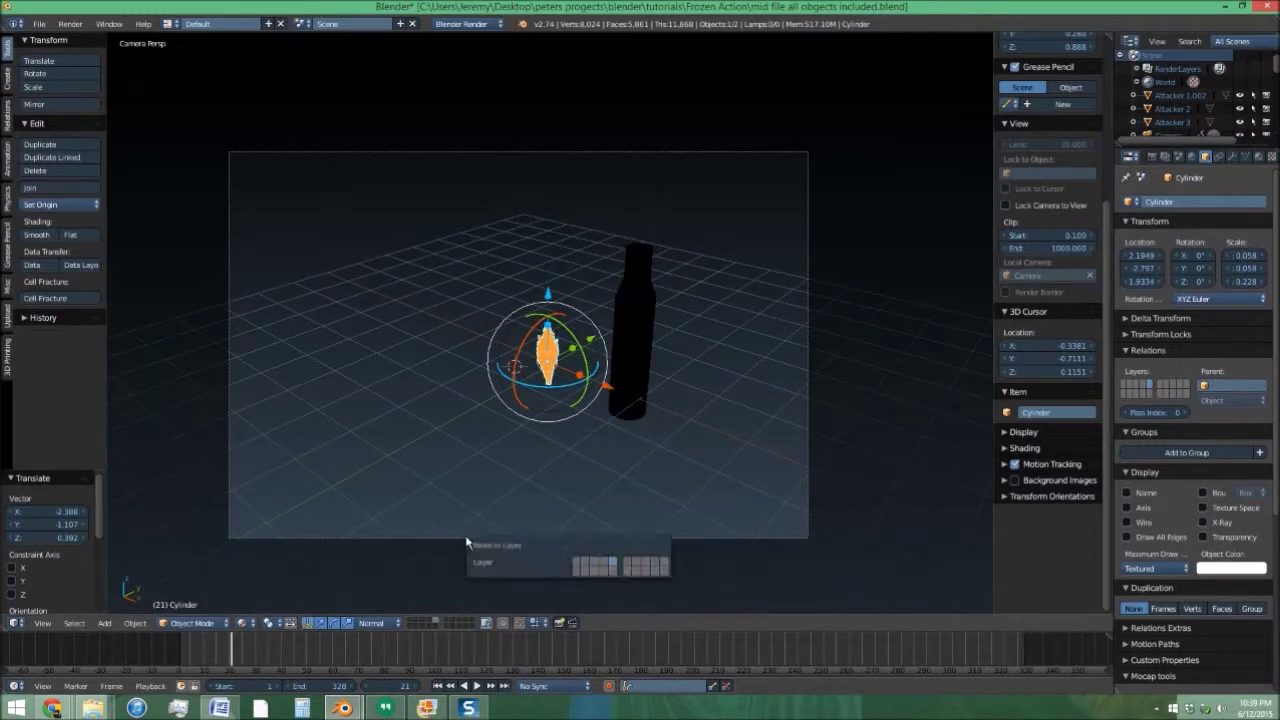
key("1")
key("1")
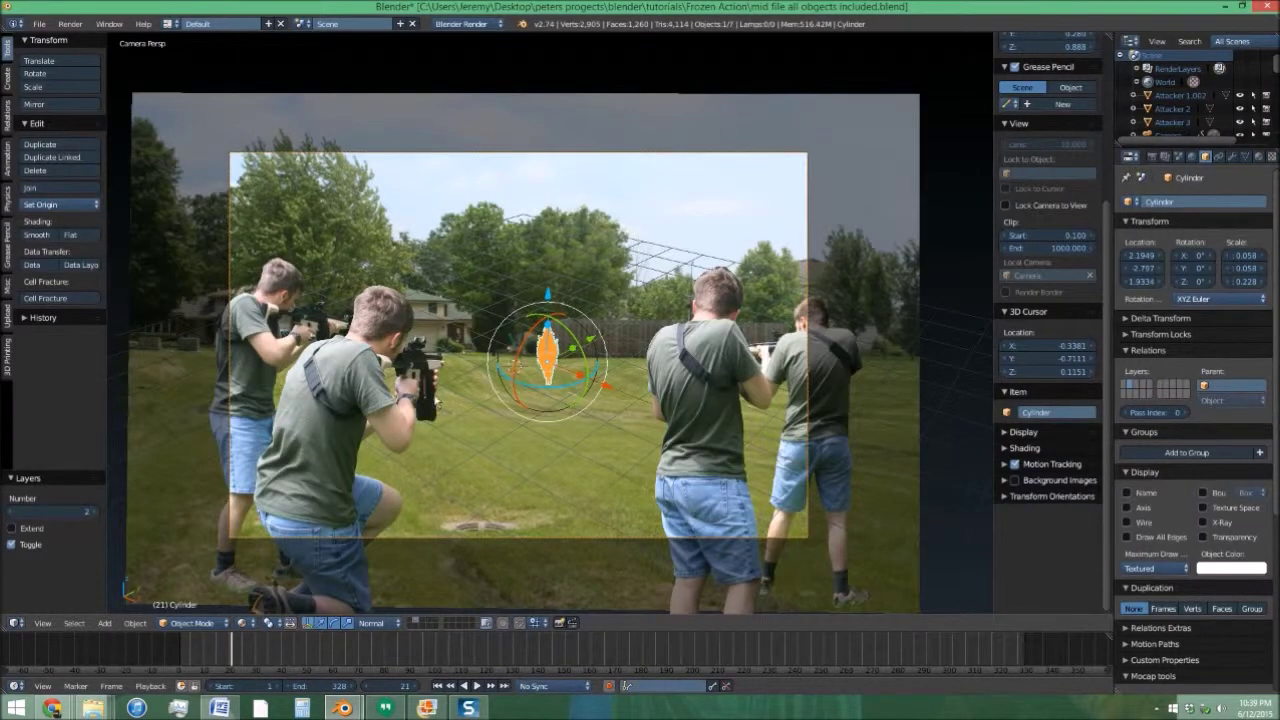
Move the muzzle flash to the kneeling attacker's rifle and rotate it to -113.7° in Y and -74.72° in Z.
key("Home")
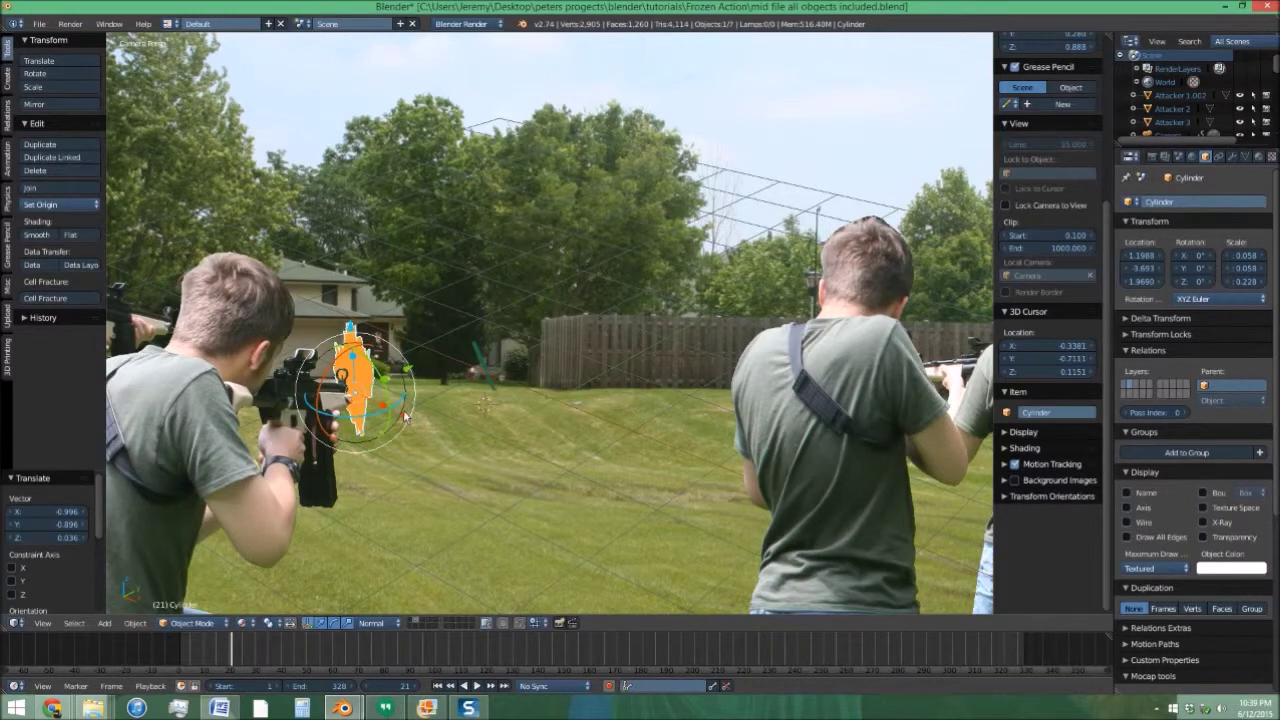
middle_click_drag(404, 414, 677, 400)
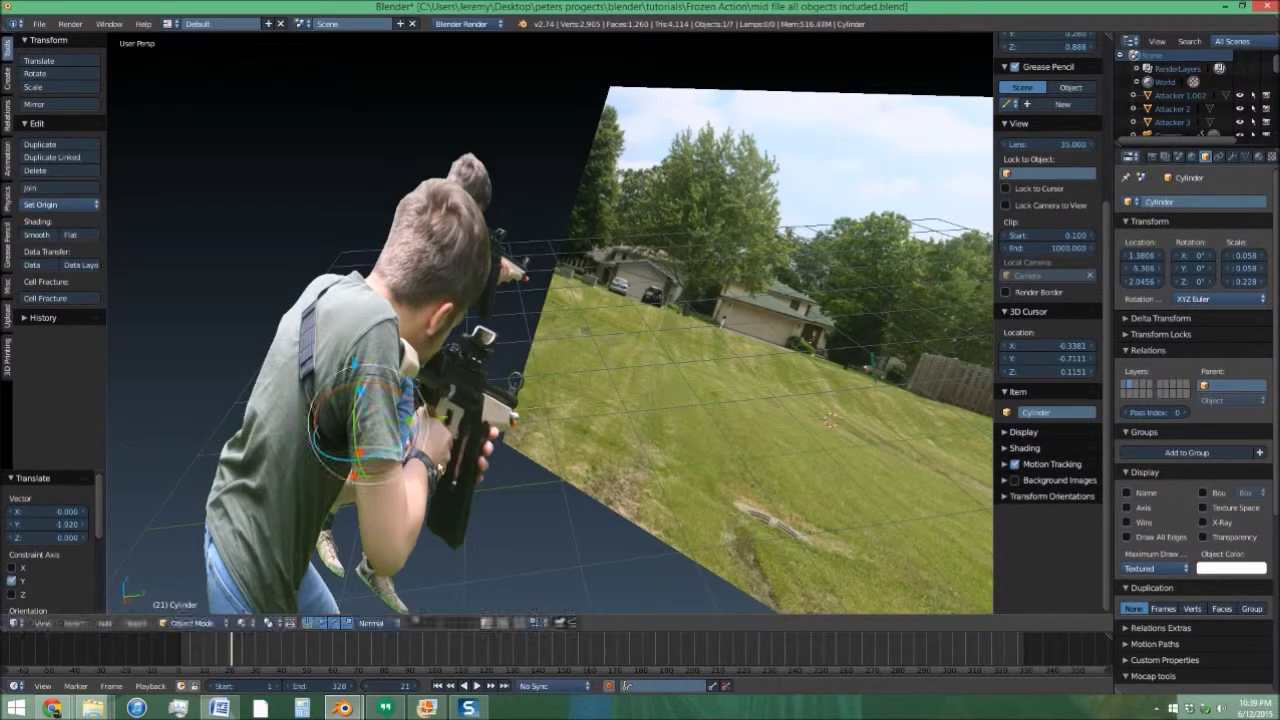
left_click(626, 441)
key("KP_0")
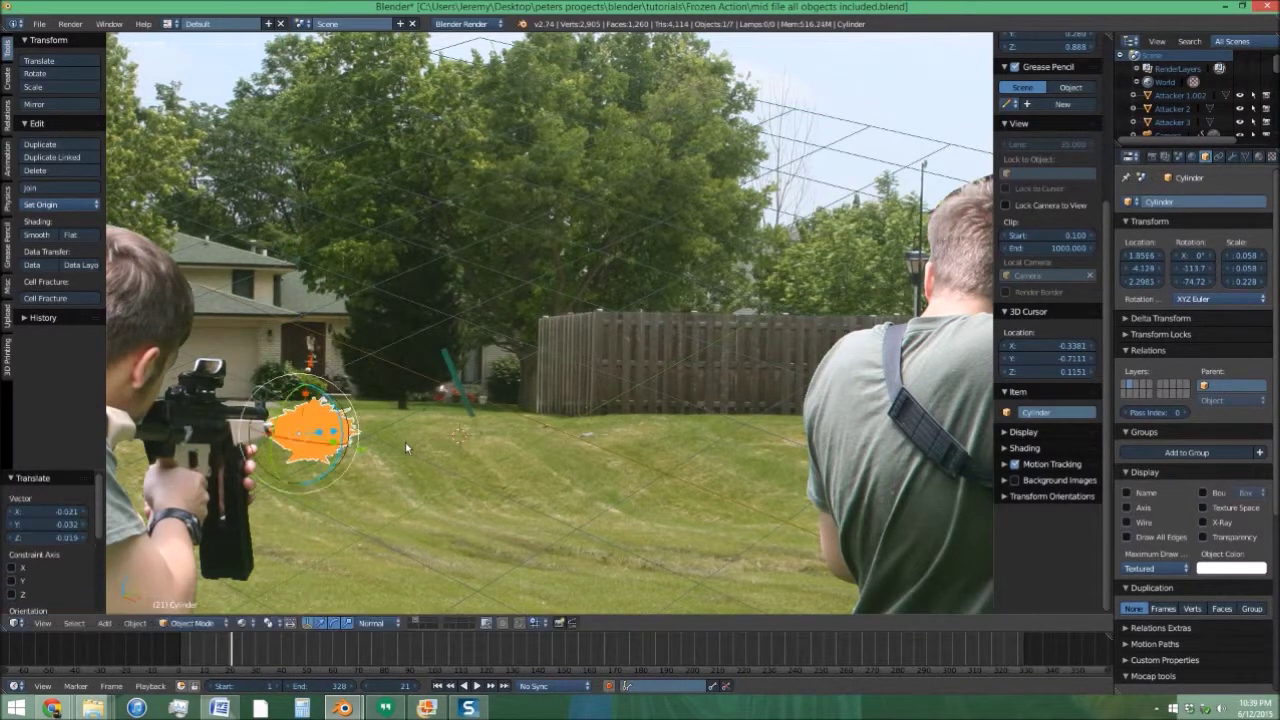
Move the orange muzzle flash to the end of the kneeling attacker's rifle barrel.
middle_click_drag(405, 442, 300, 402)
key("g")
left_click(192, 388)
middle_click_drag(192, 388, 530, 450)
key("g")
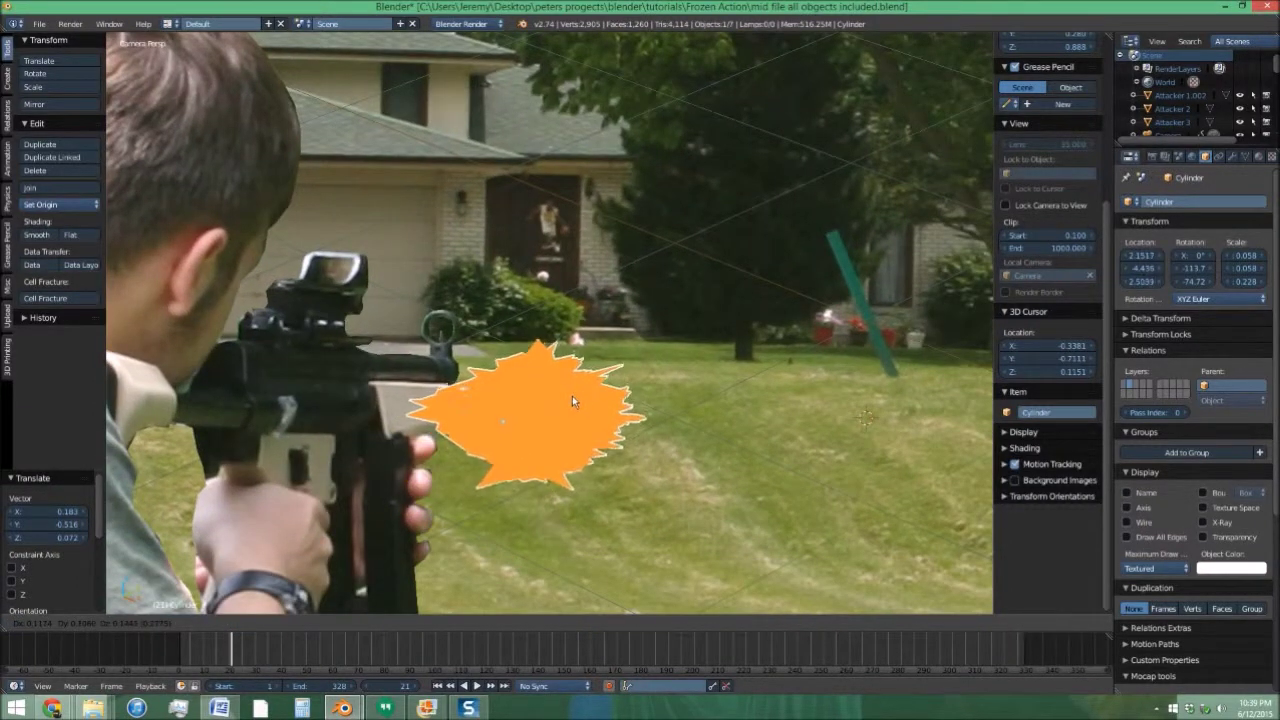
left_click(550, 405)
Nudge the muzzle flash slightly along its local Y axis and check its fit at the barrel in the camera view.
scroll(520, 430, "up", 3)
key("g")
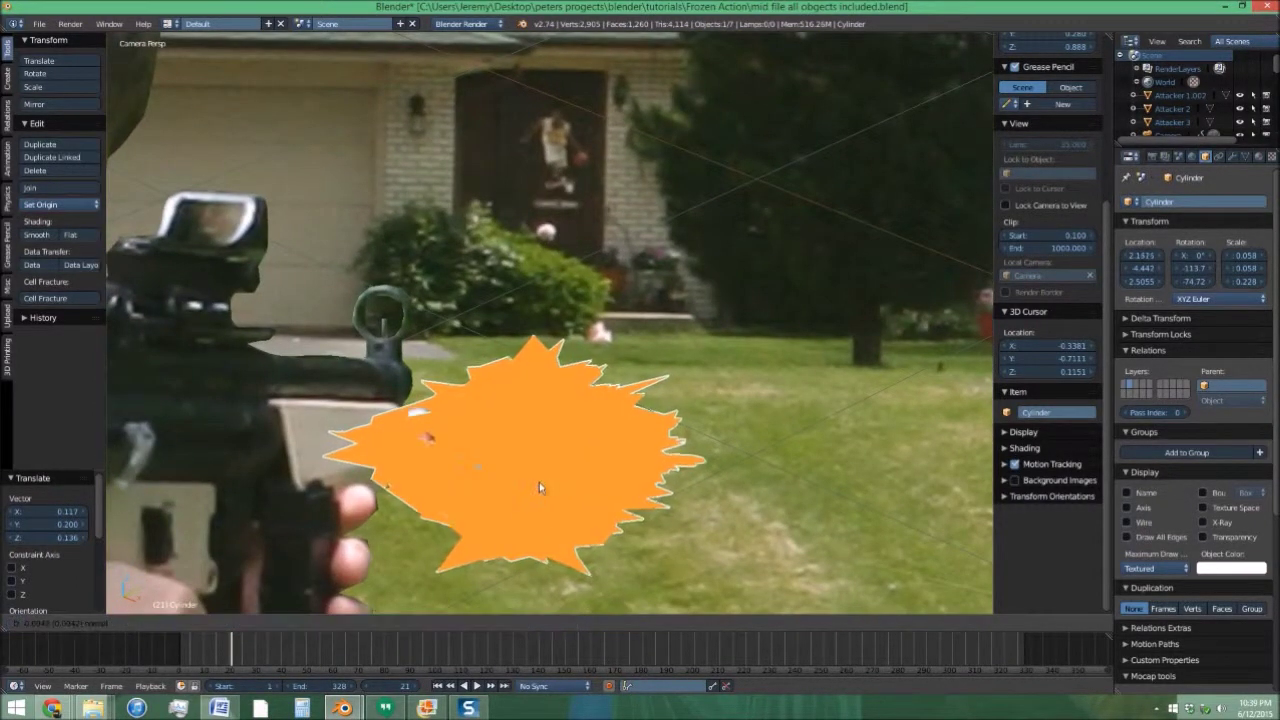
left_click(537, 485)
scroll(480, 470, "up", 4)
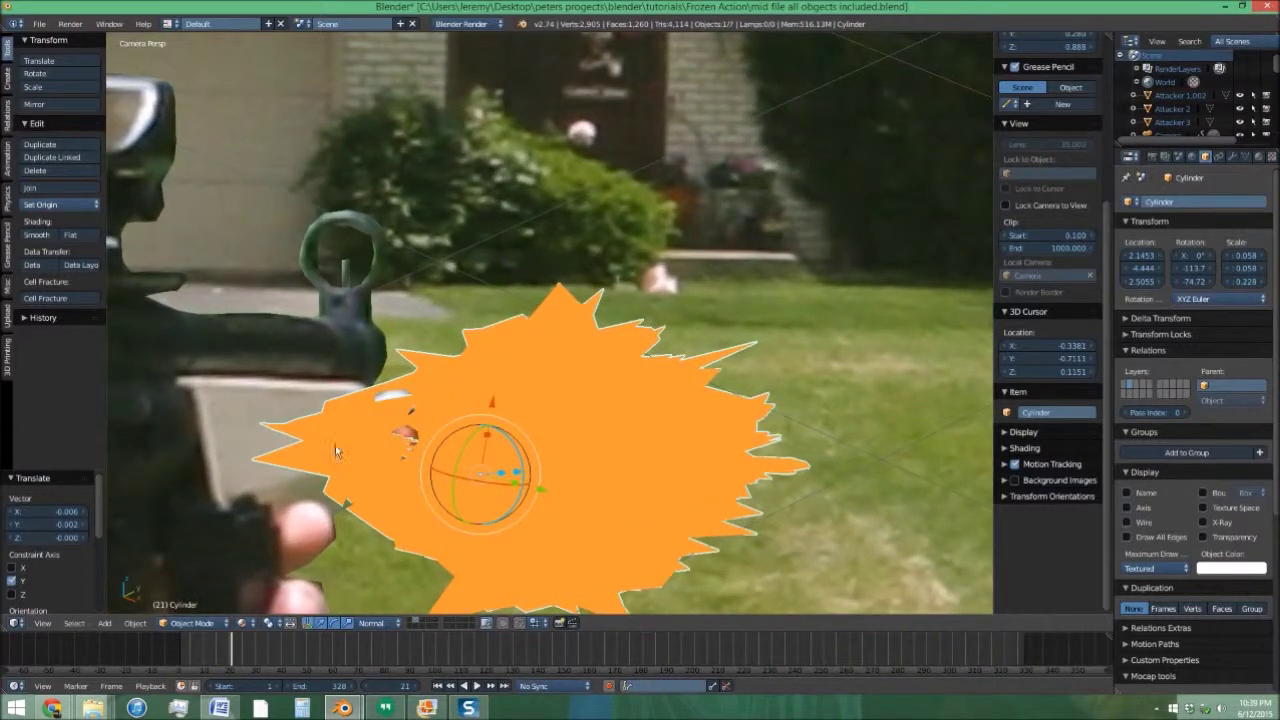
scroll(410, 432, "down", 3)
middle_click_drag(426, 421, 443, 543)
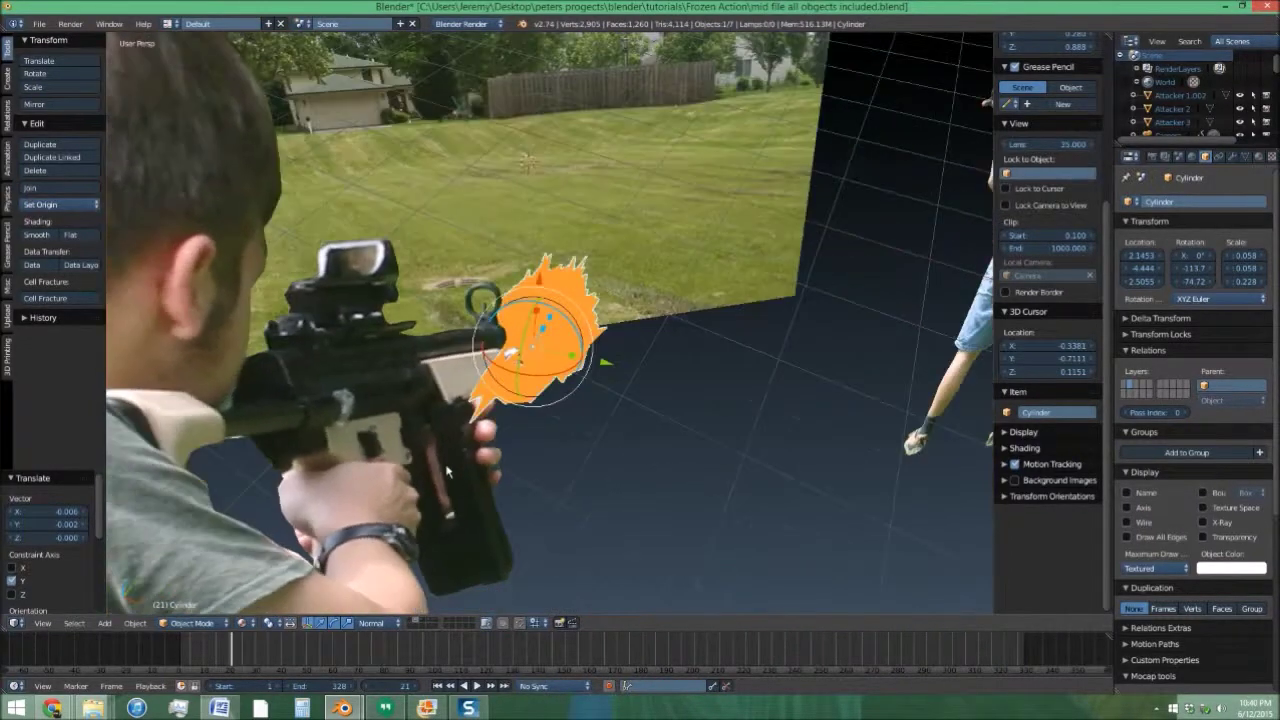
key("KP_0")
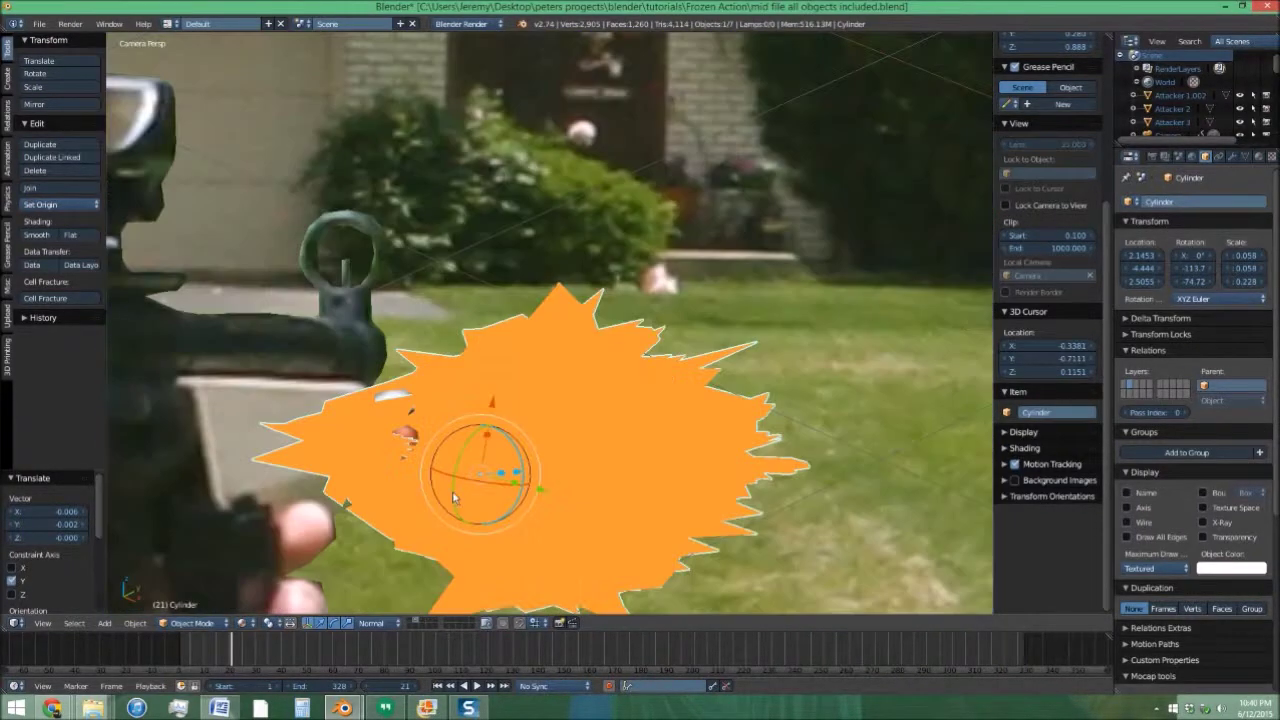
Go to frame 100 and insert a scaling keyframe for the muzzle flash at its full size.
left_click_drag(240, 650, 252, 650)
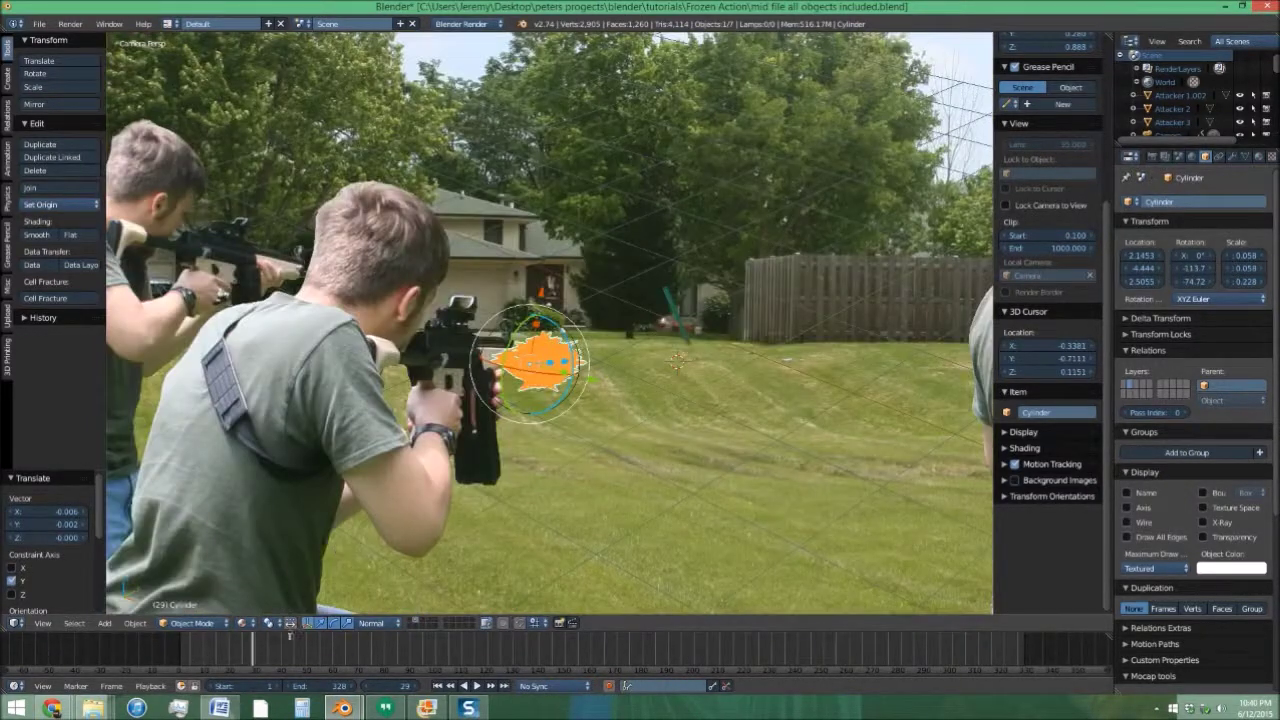
key("Home")
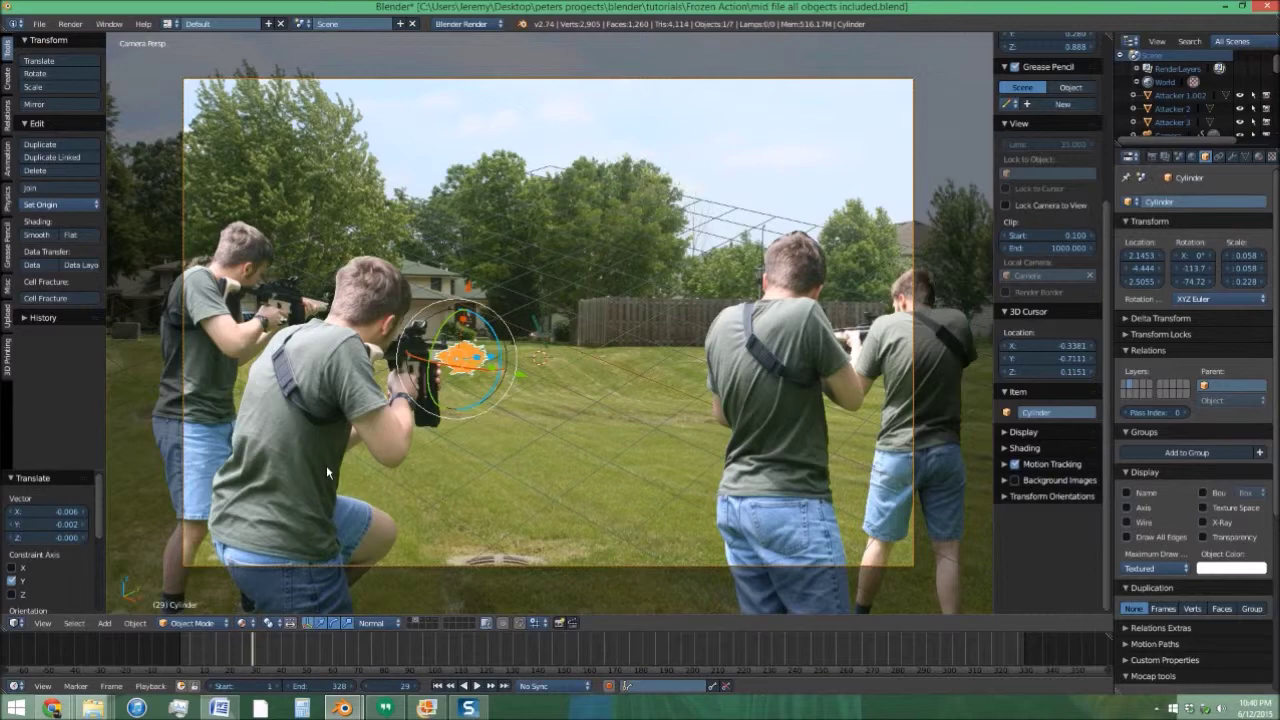
left_click(232, 655)
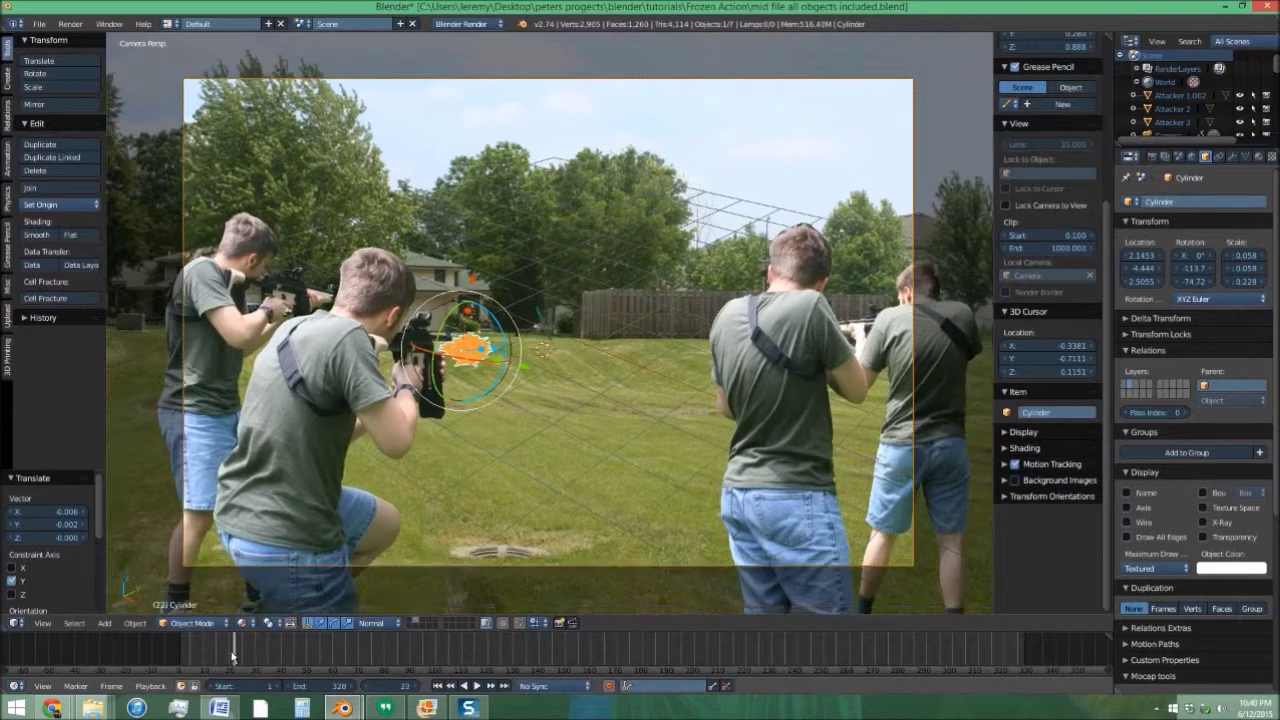
left_click_drag(200, 655, 435, 642)
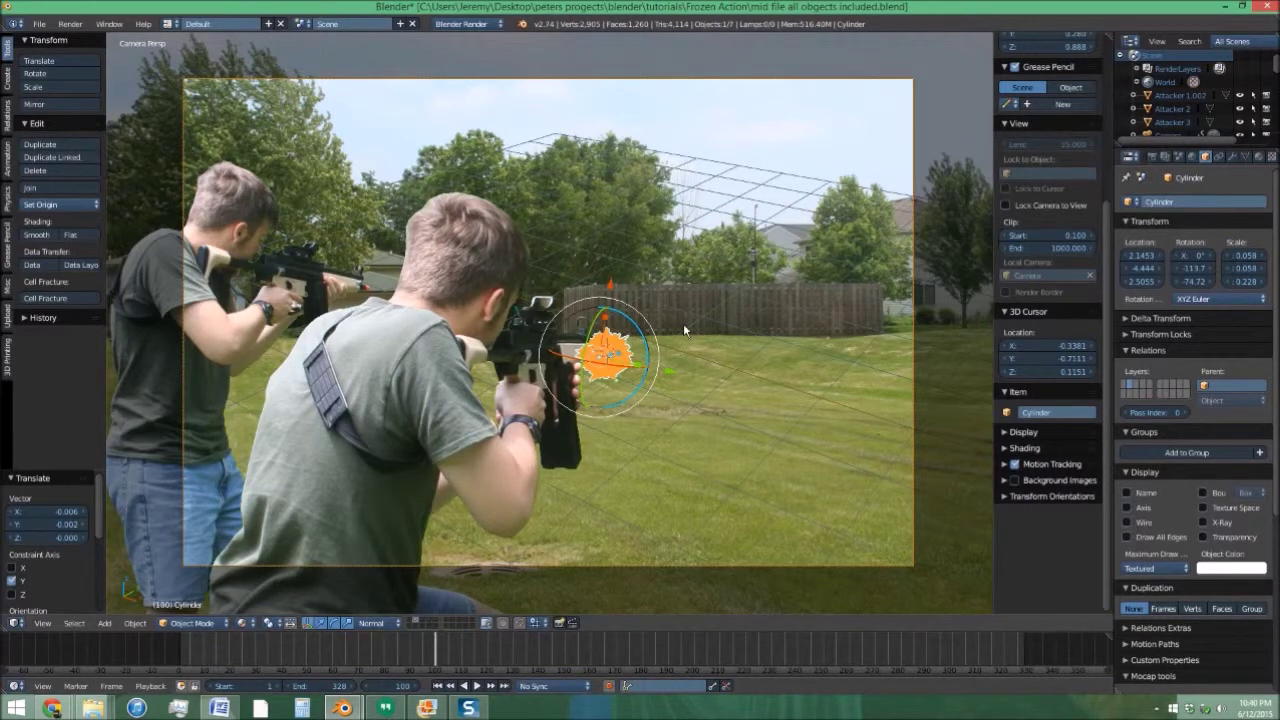
key("i")
left_click(665, 357)
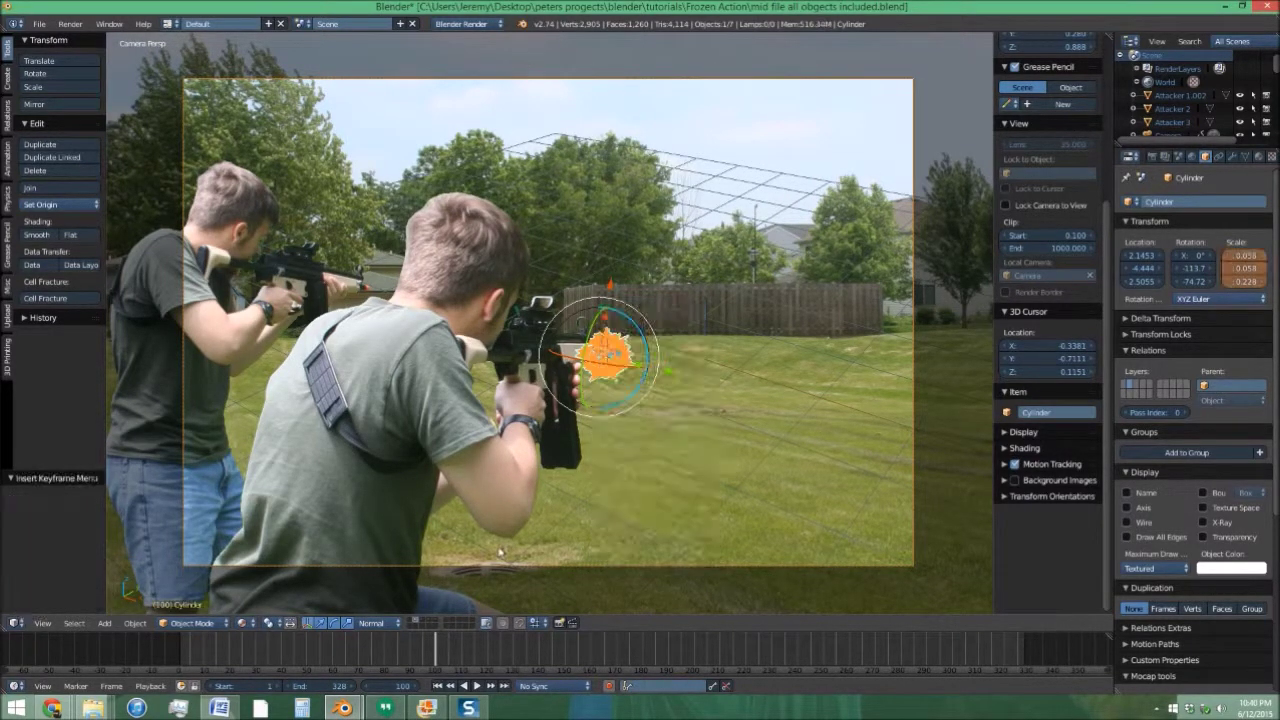
Go to frame 87, scale the muzzle flash to 0, and insert a scaling keyframe.
left_click_drag(434, 657, 414, 657)
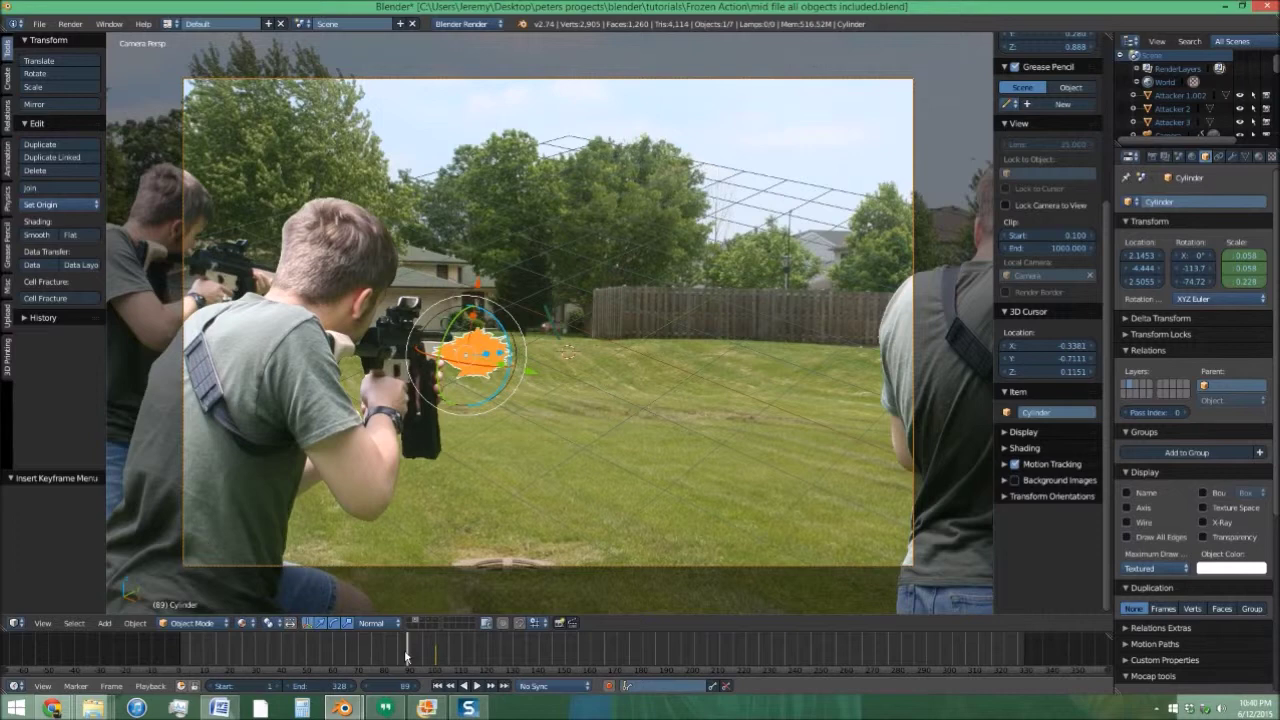
left_click_drag(406, 651, 401, 655)
key("s")
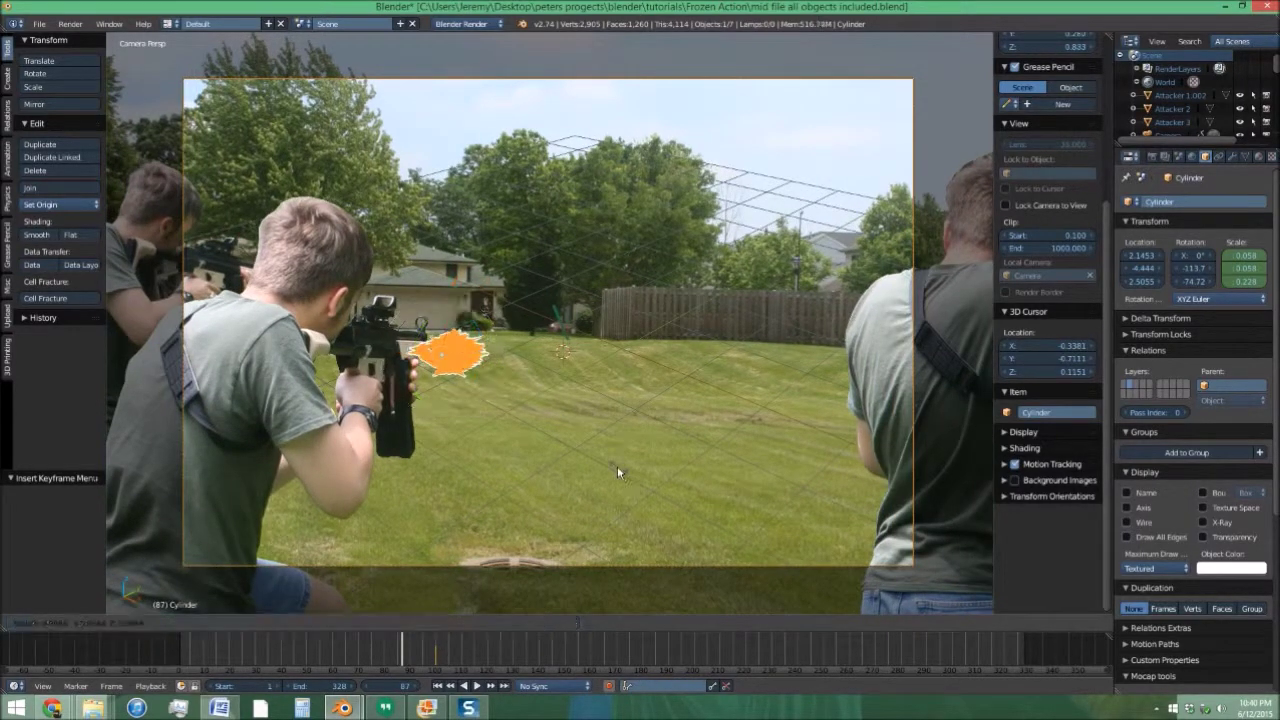
key("0")
key("Return")
key("i")
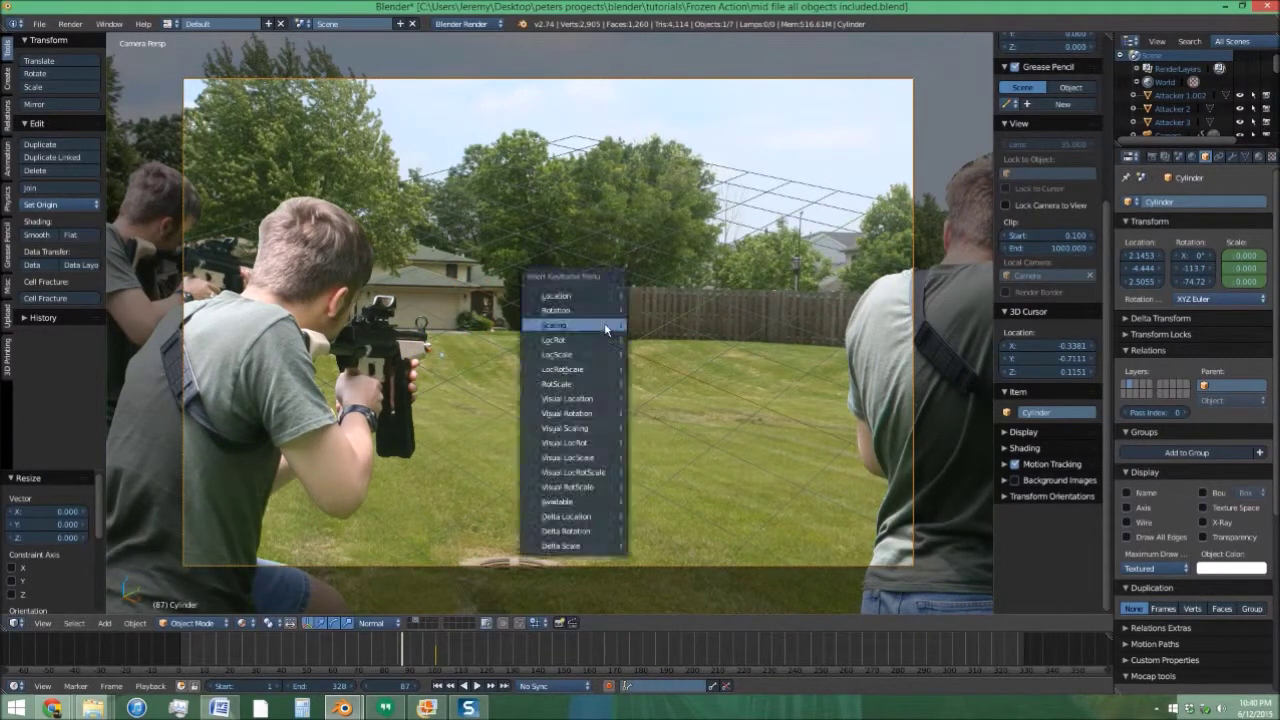
left_click(605, 330)
Keyframe the flash material's density at 1 and emission at 30 on frame 100, then fade both out with density 0 at frame 109.
left_click_drag(403, 650, 423, 650)
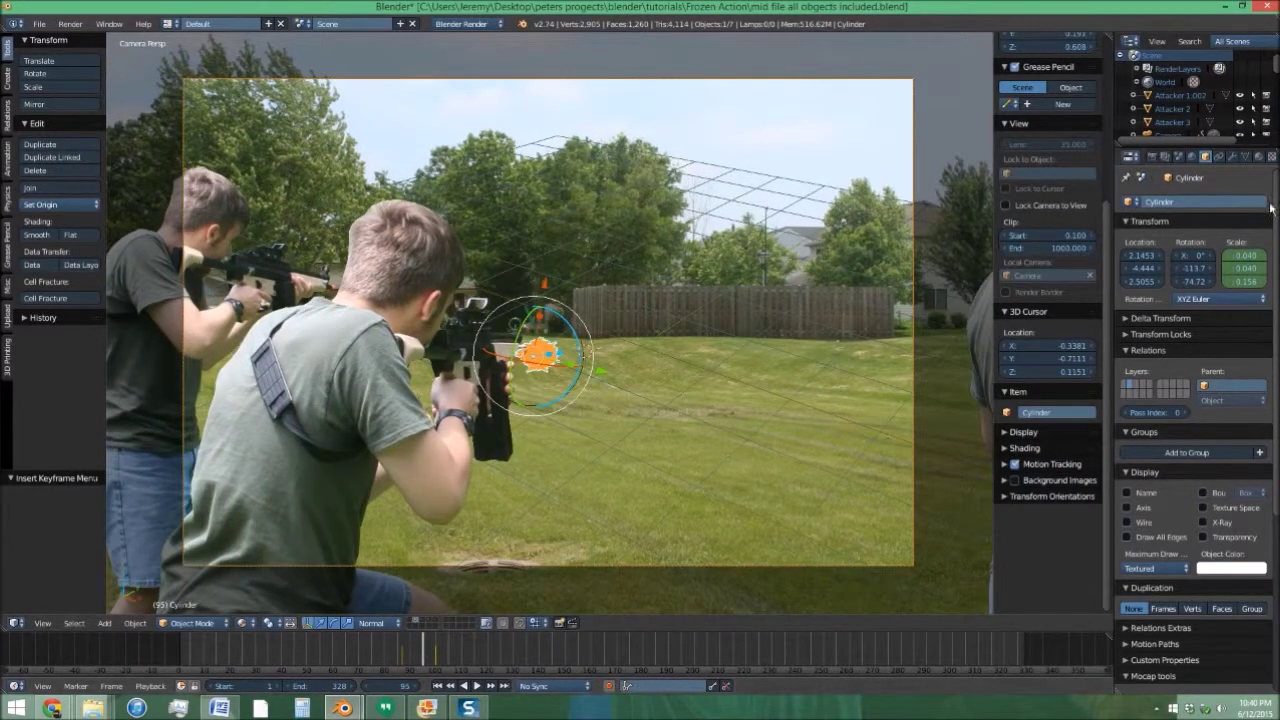
left_click(1258, 156)
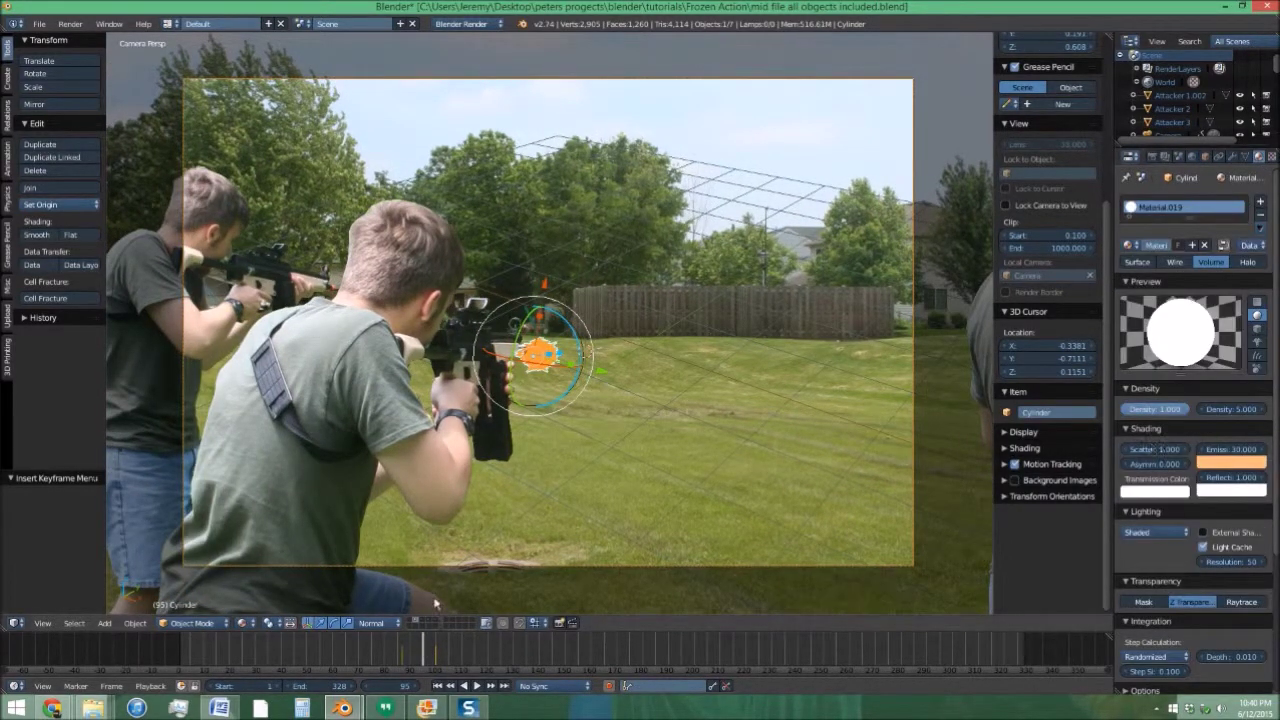
left_click_drag(428, 648, 436, 648)
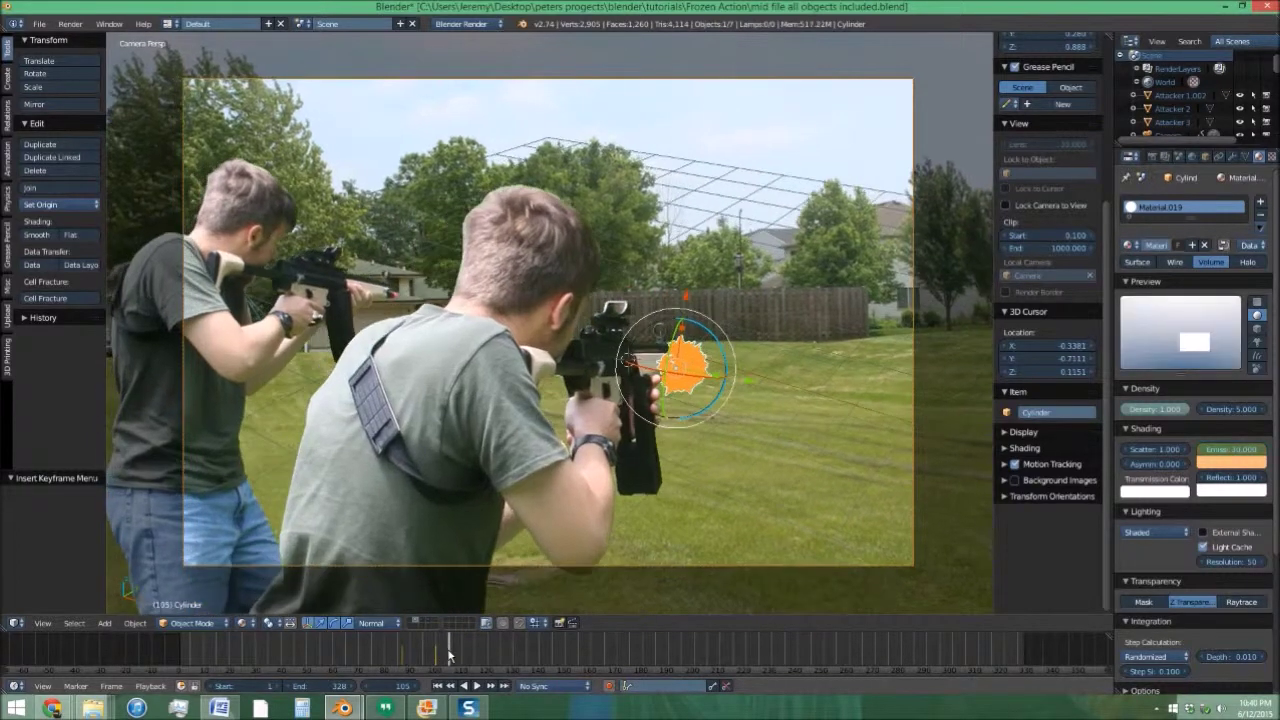
left_click_drag(444, 656, 459, 655)
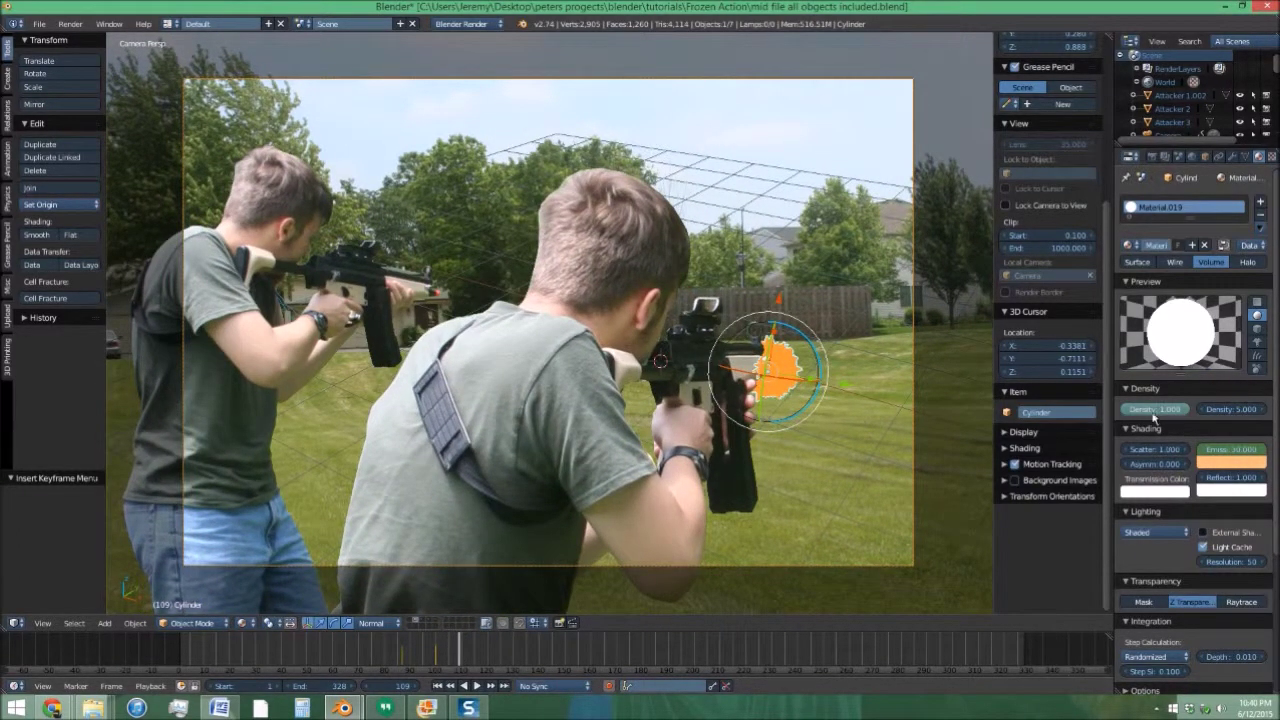
left_click_drag(1185, 409, 1123, 409)
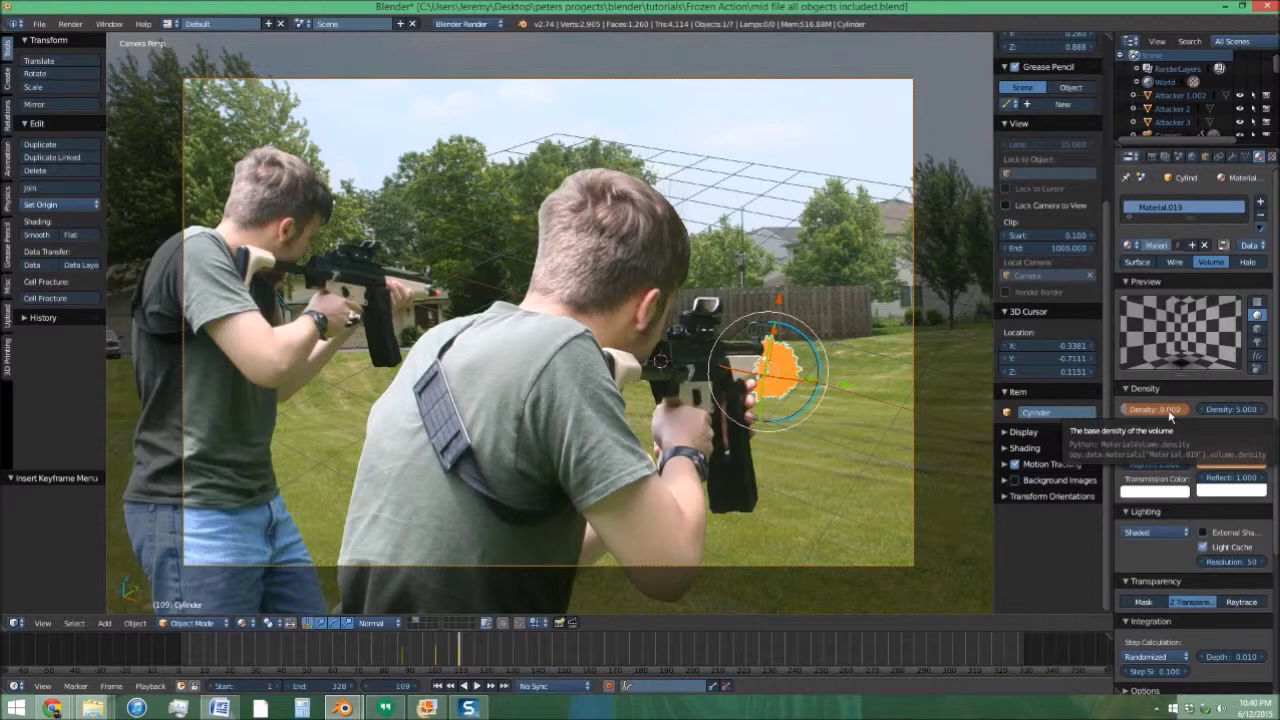
left_click(453, 658)
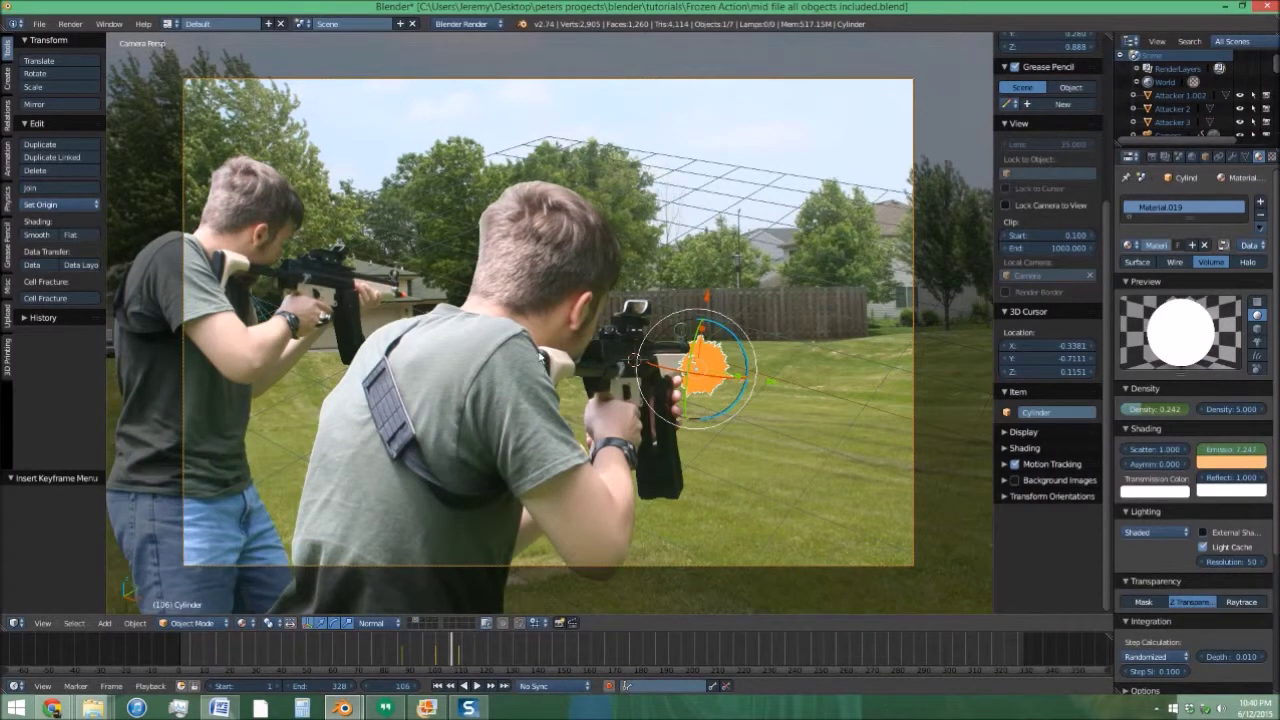
Add a plane, move it near the attackers, and scale it to about 0.509.
key("shift+a")
mouse_move(490, 330)
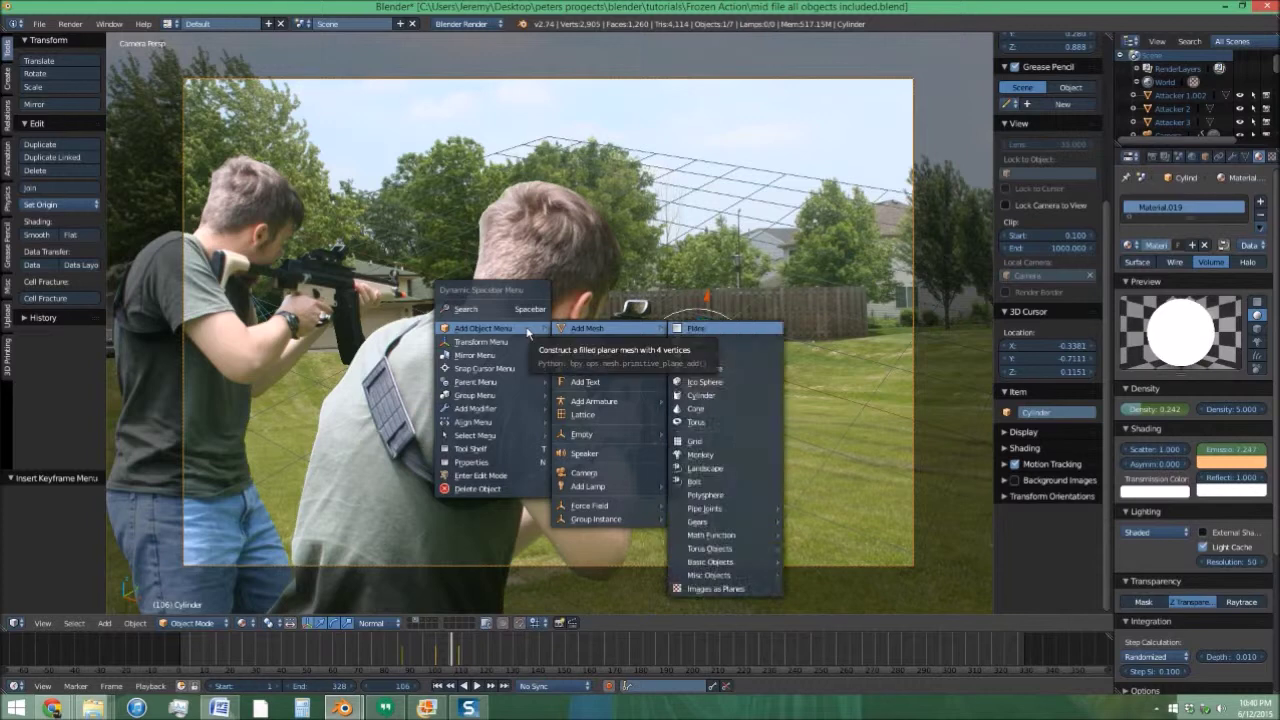
left_click(709, 331)
middle_click_drag(722, 396, 571, 436)
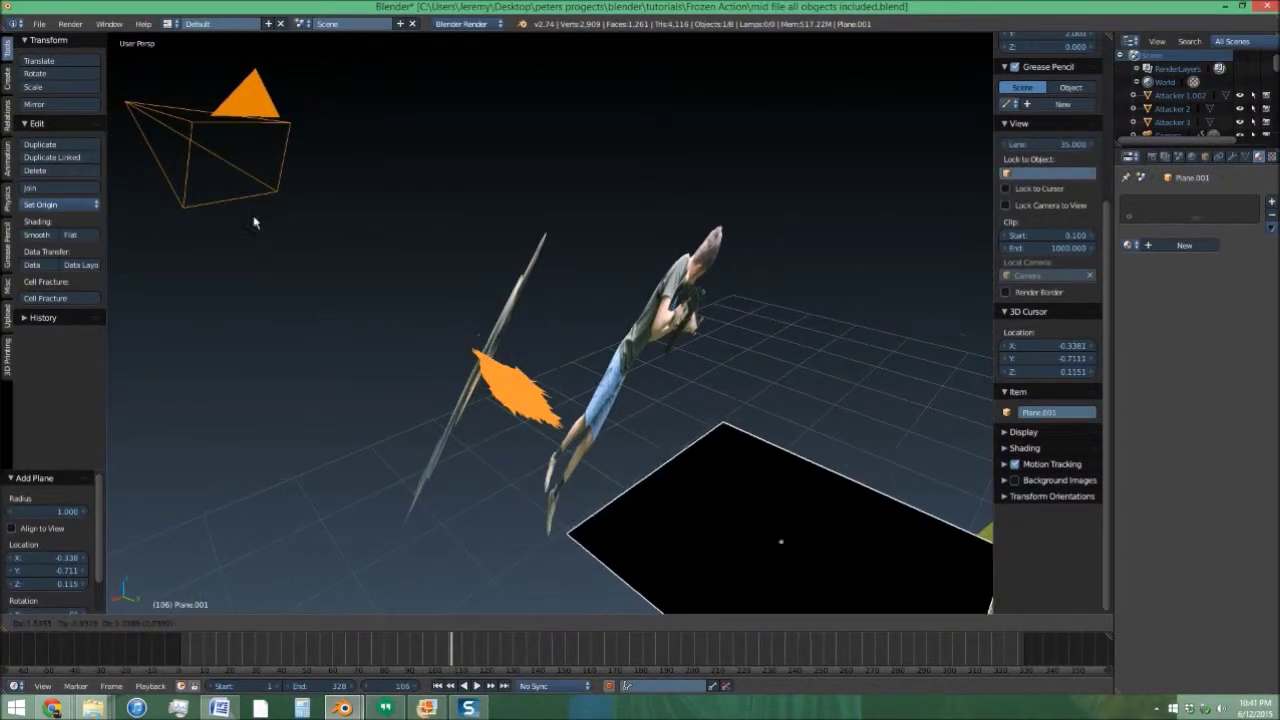
left_click(254, 220)
key("s")
left_click(390, 366)
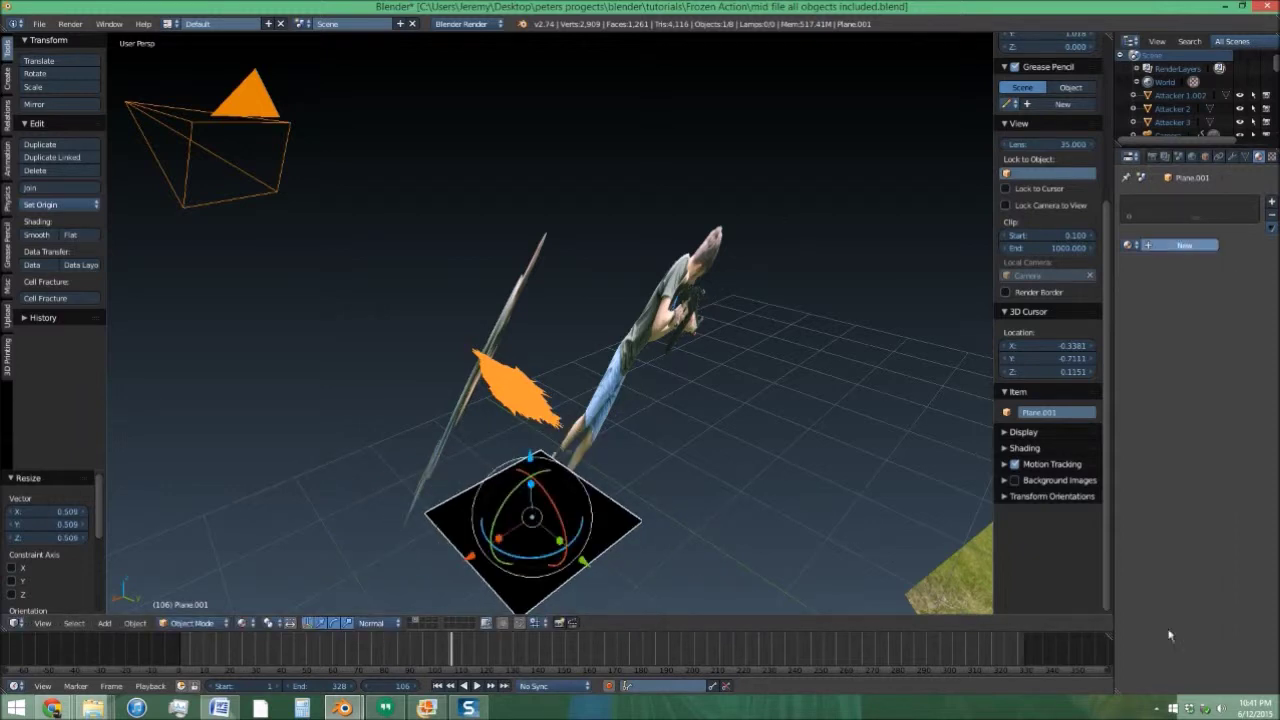
Give the plane a new material with Z transparency, alpha 0 and specular 0.
left_click(1184, 245)
scroll(1145, 468, "down", 3)
left_click(1136, 451)
left_click_drag(1165, 488, 1112, 489)
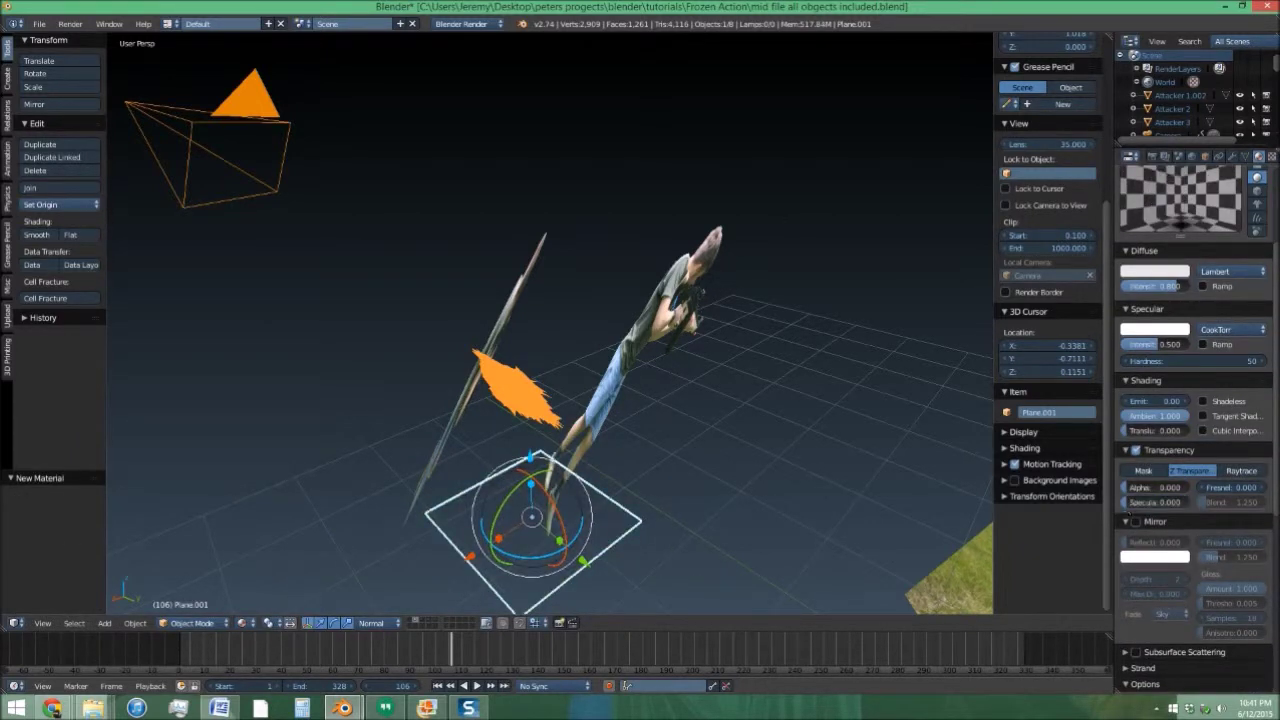
Add a particle system to the plane and play the animation from frame 1.
left_click(1258, 157)
left_click(1212, 247)
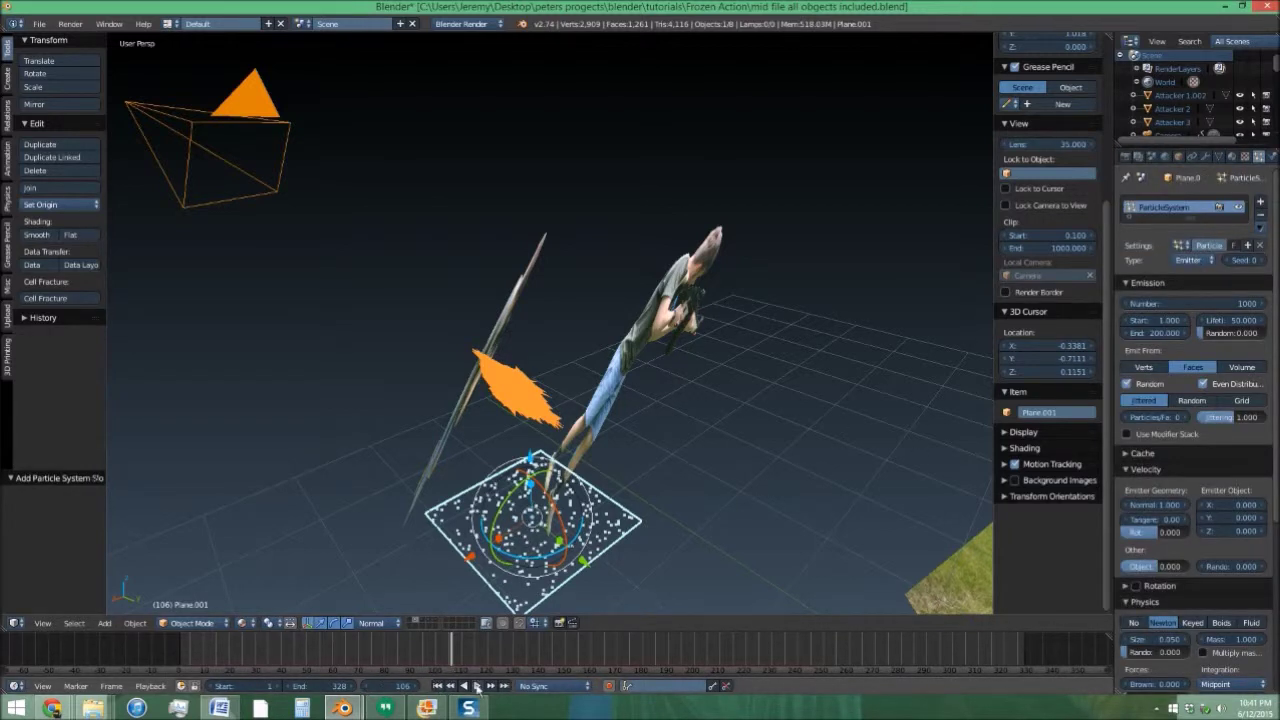
left_click(437, 687)
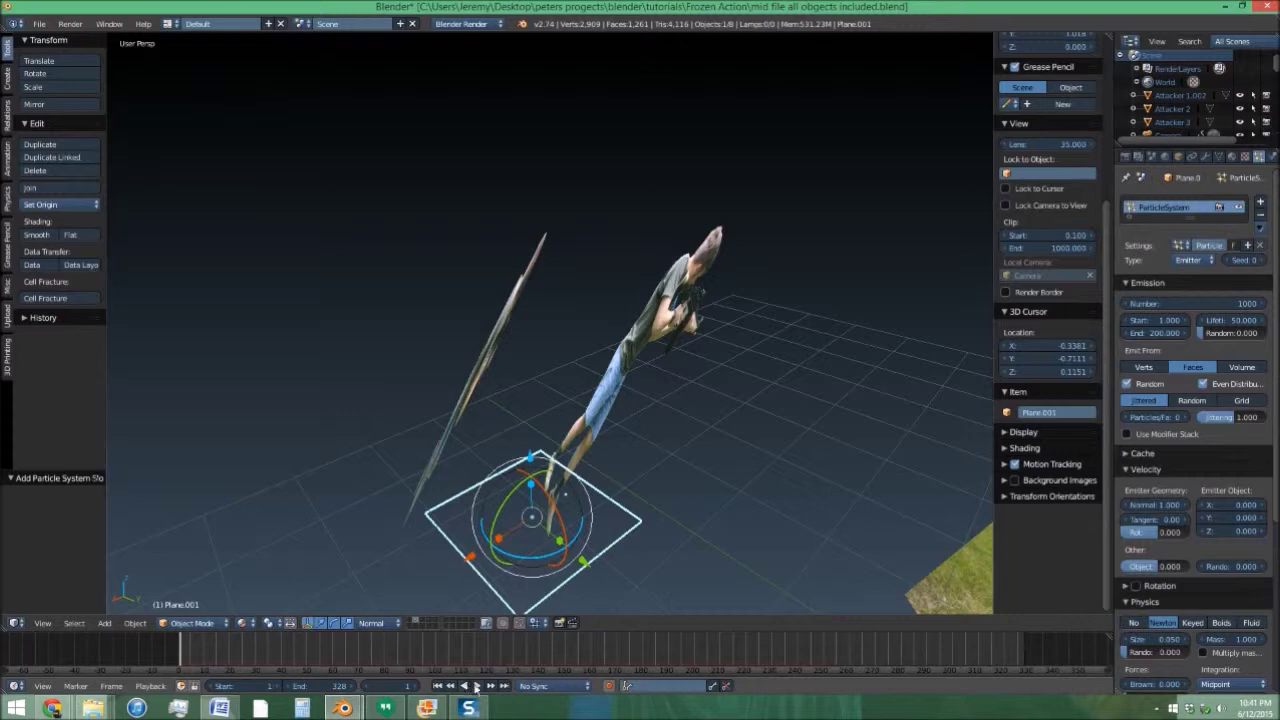
left_click(476, 686)
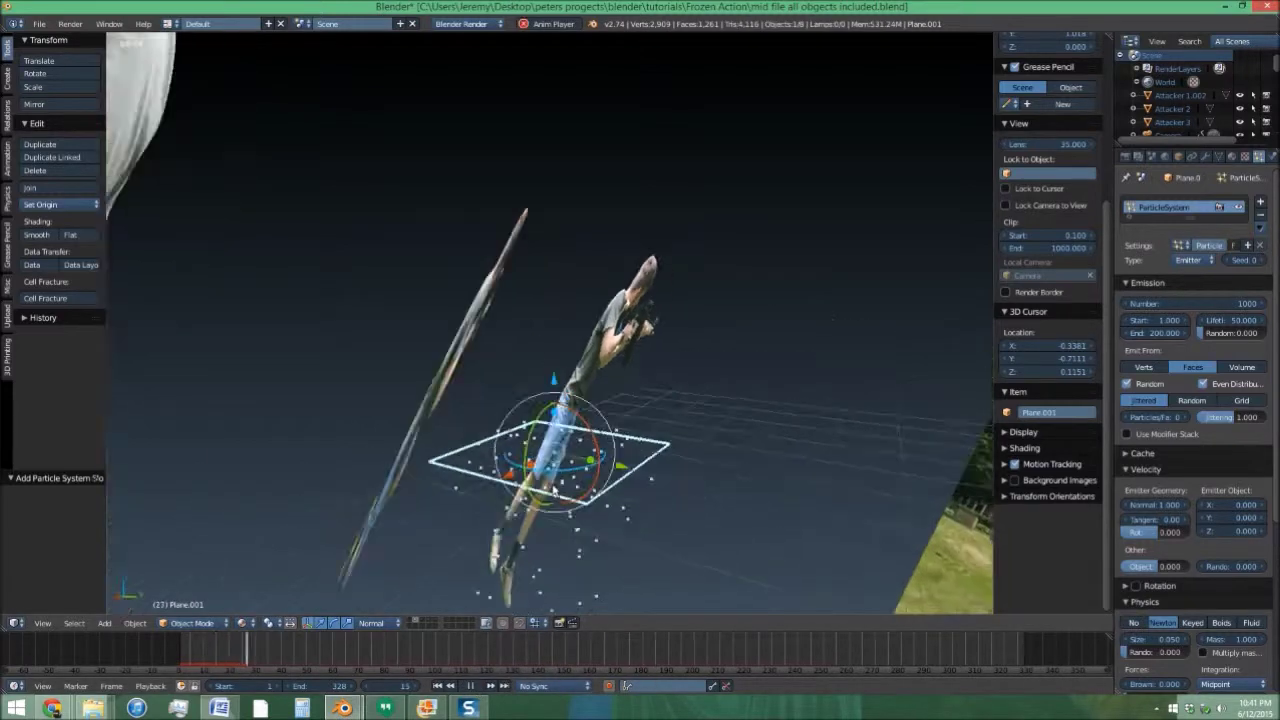
Shrink the emitter plane by a factor of about 0.025, then enlarge it by about 1.154.
key("s")
left_click(562, 458)
key("s")
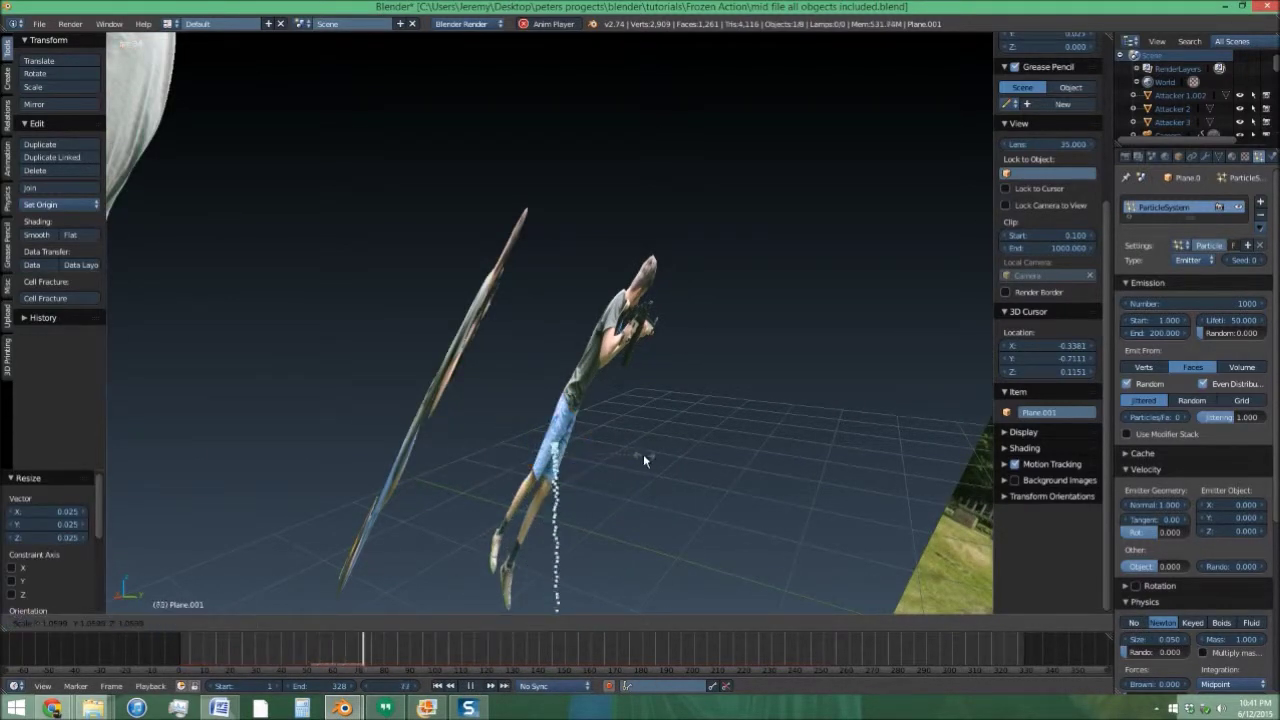
left_click(645, 457)
Set the particle number to 6 and the emission end to frame 50, and position the emitter plane at the attacker's rifle.
left_click(1217, 307)
type("6")
left_click(808, 366)
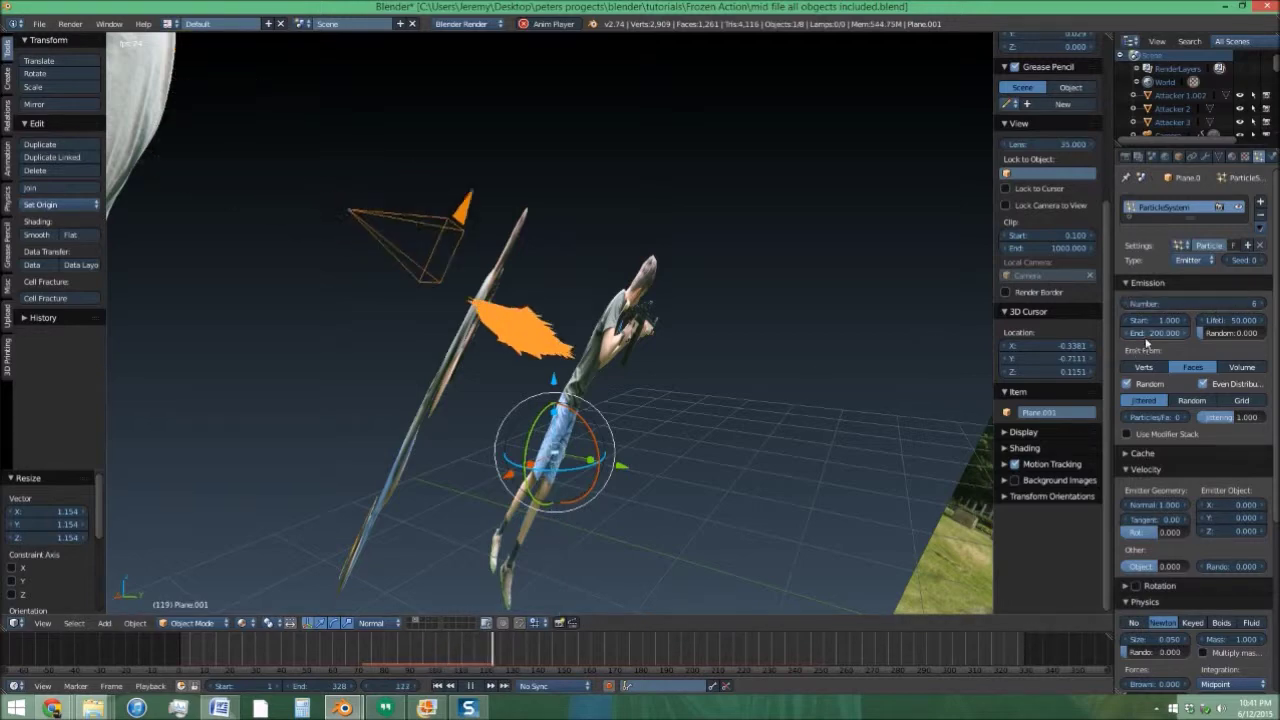
left_click(1150, 337)
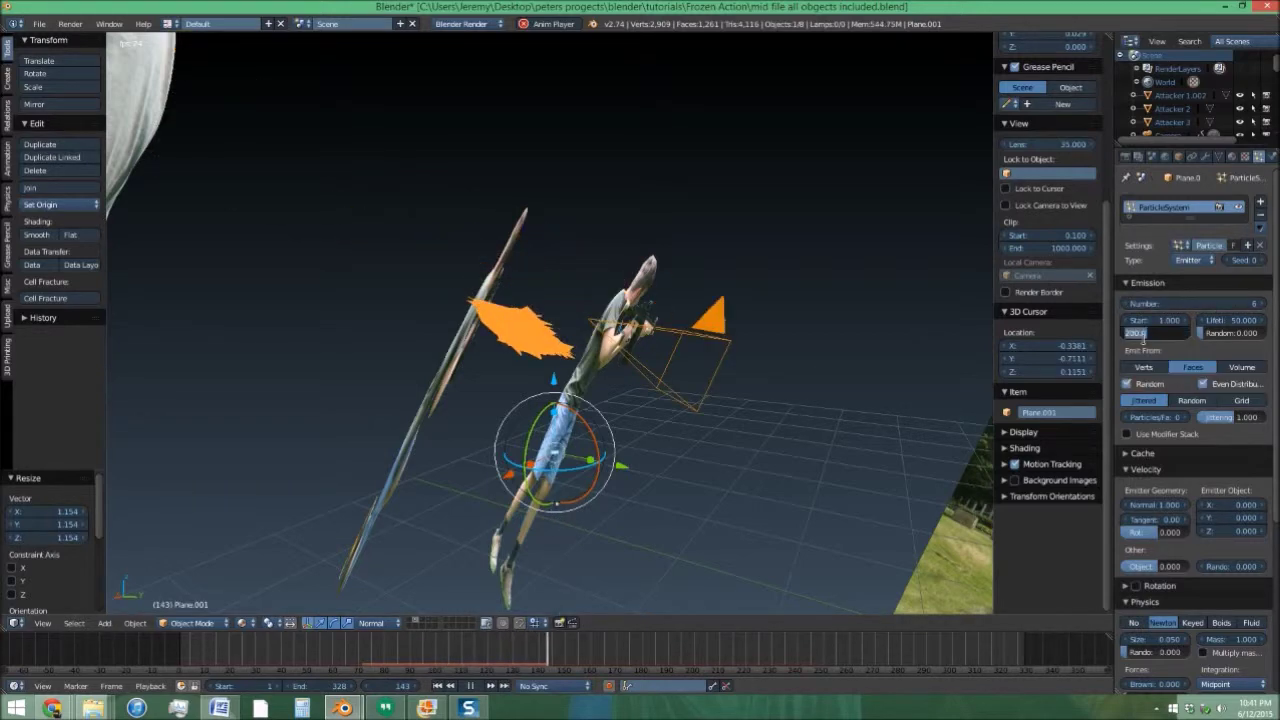
left_click(725, 415)
middle_click_drag(602, 426, 576, 391)
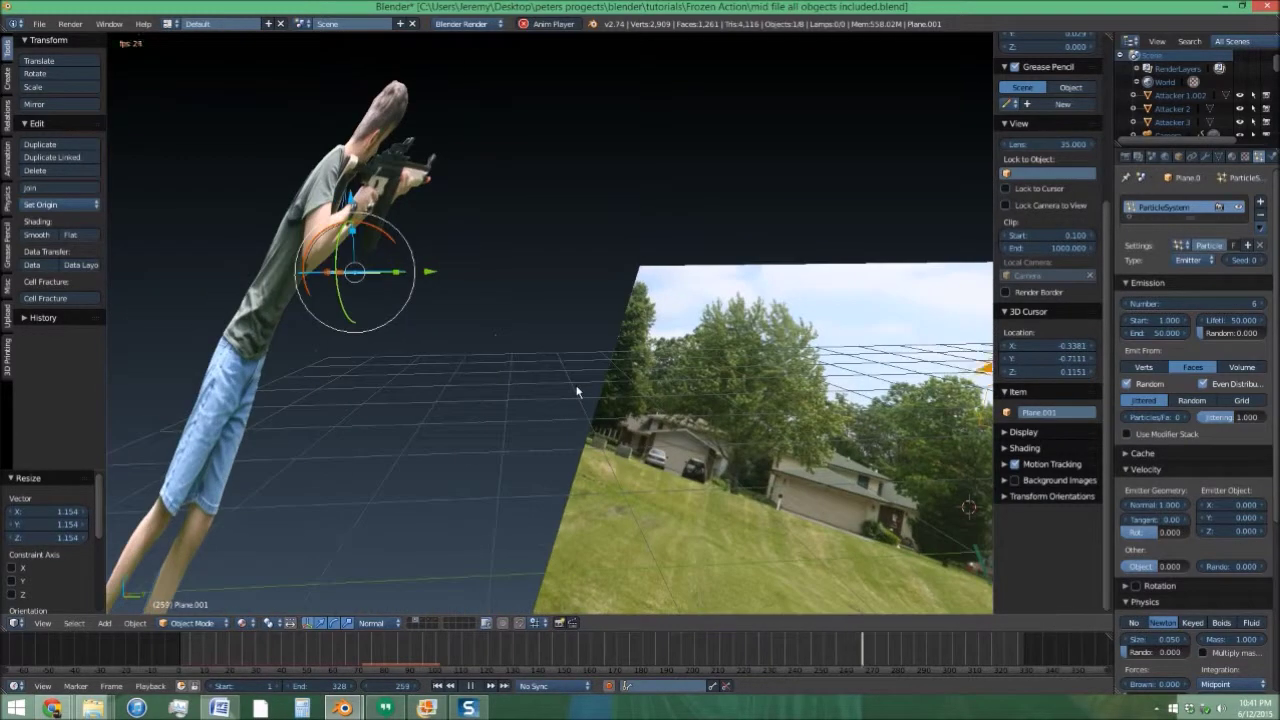
Render the particles as objects, using Rifle Shell as the duplicated object.
scroll(1221, 410, "down", 8)
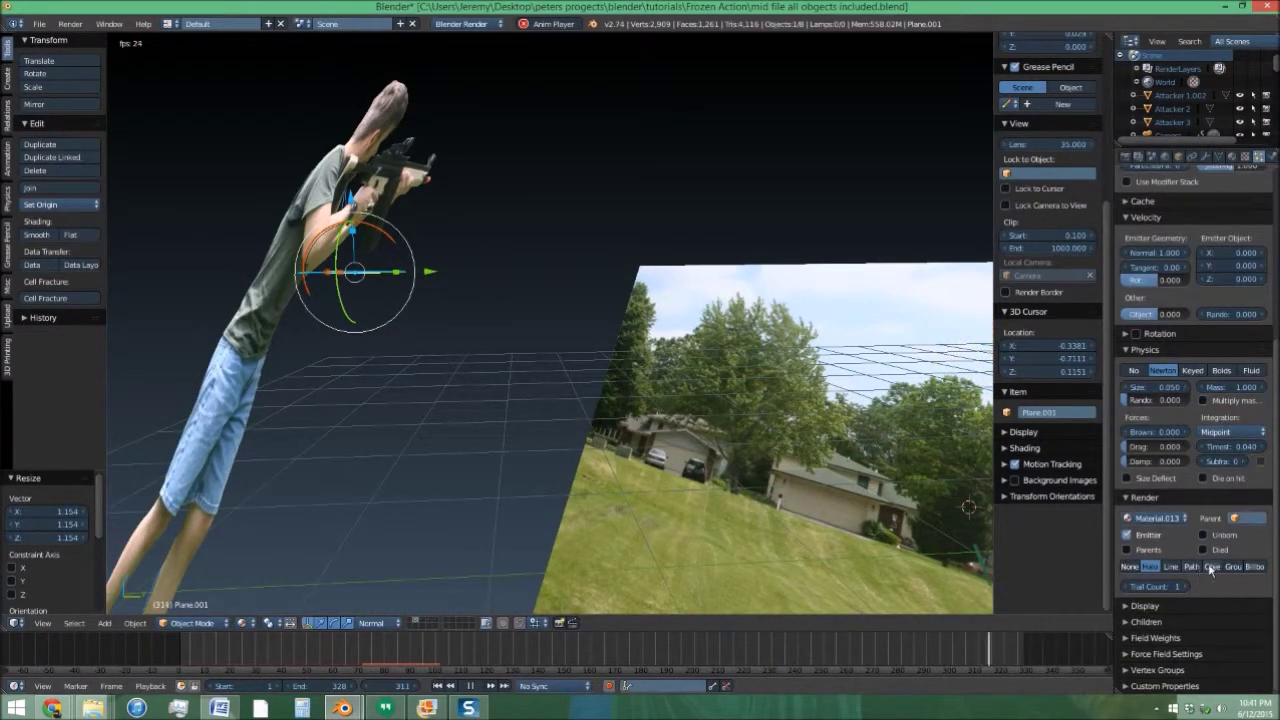
left_click(1211, 569)
left_click(1215, 583)
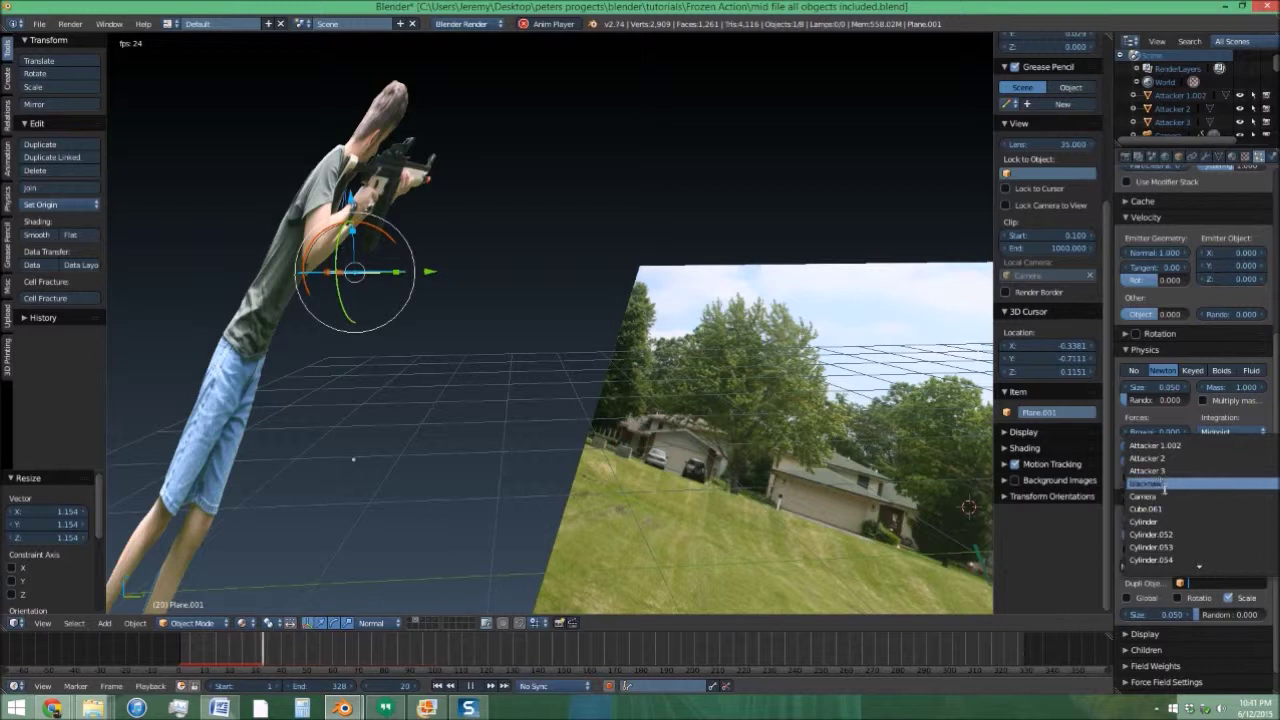
type("bu")
key("BackSpace")
key("BackSpace")
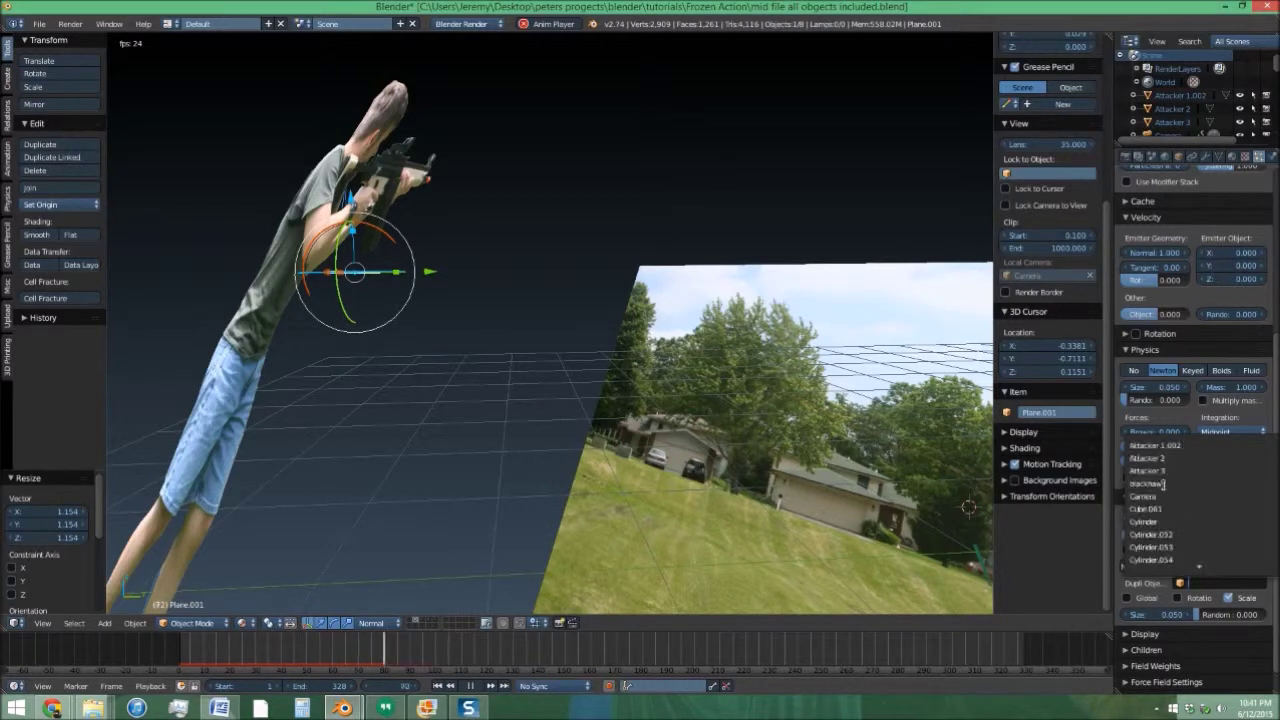
type("ri")
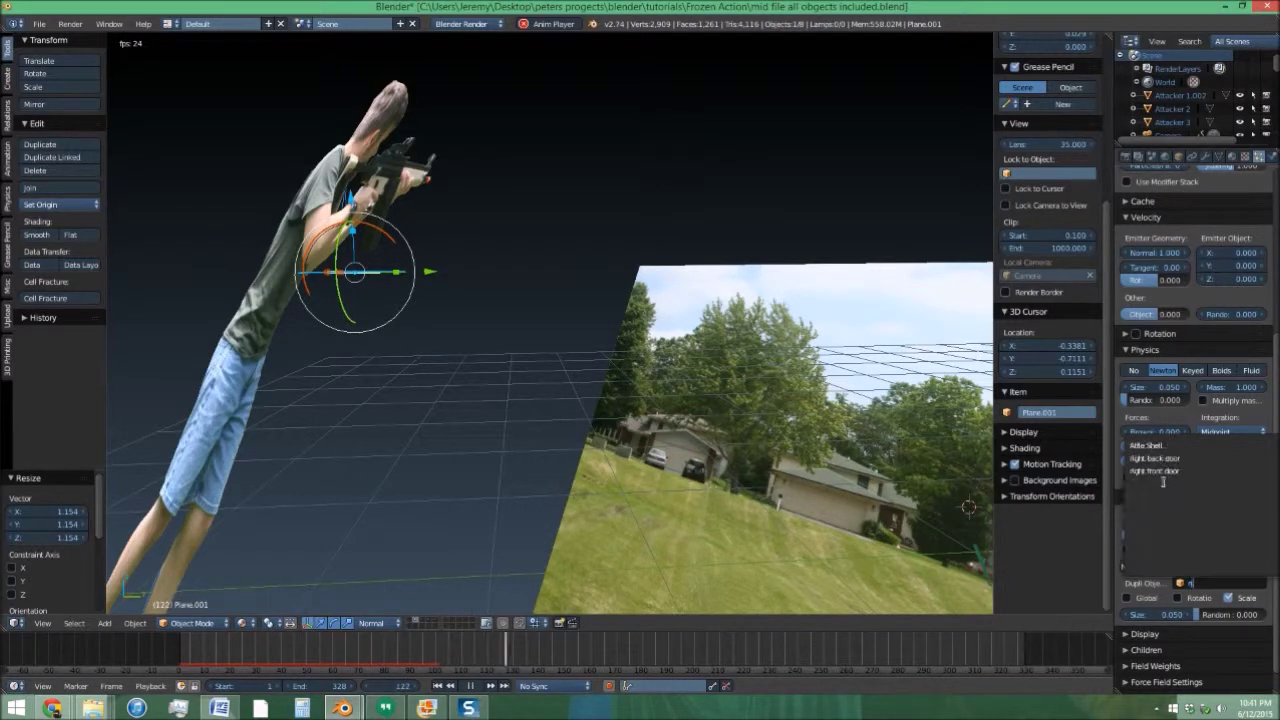
left_click(1158, 447)
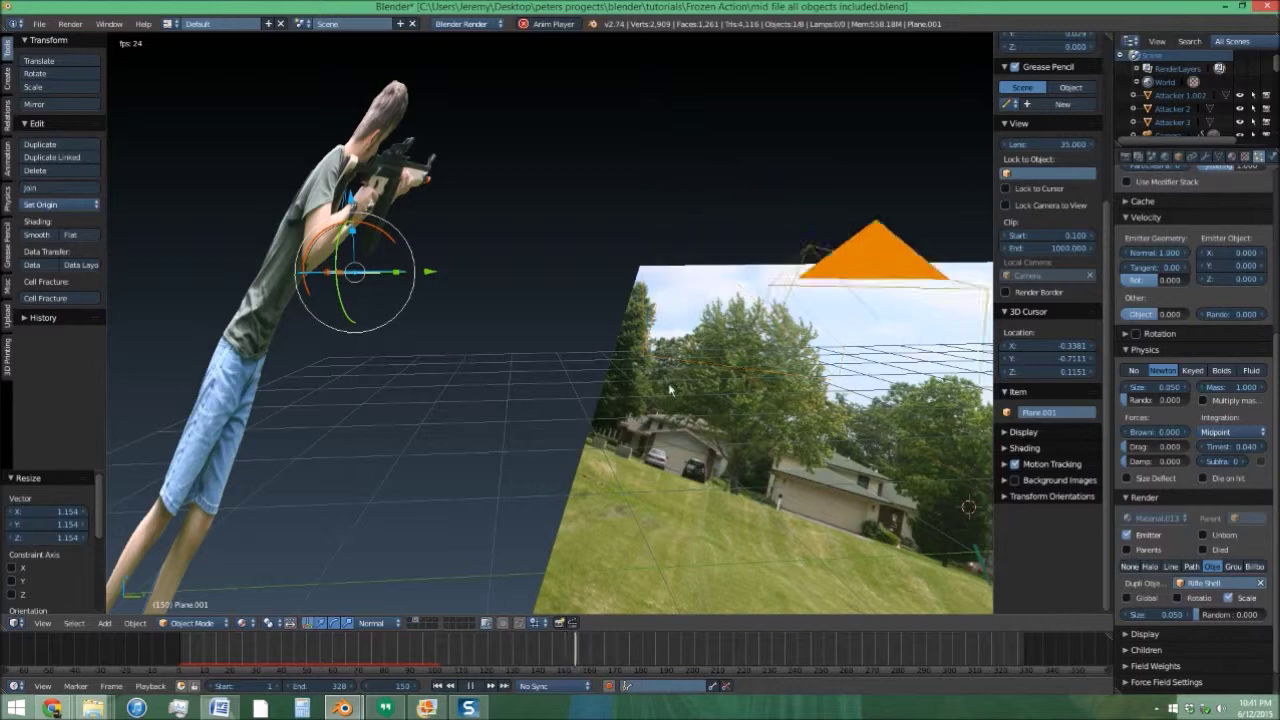
Move the emitter plane toward the foreground attacker's rifle and stop the playback.
left_click(437, 686)
scroll(441, 424, "down", 5)
middle_click_drag(441, 422, 374, 373)
key("g")
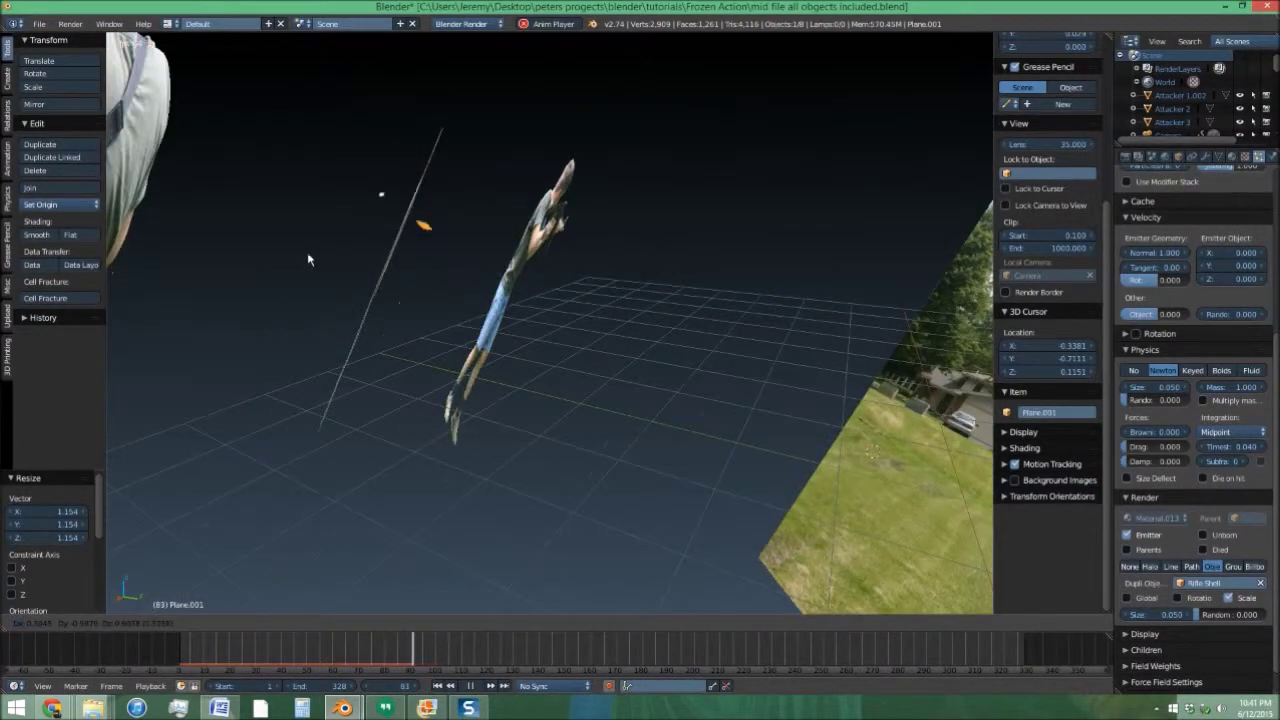
left_click(308, 260)
key("Escape")
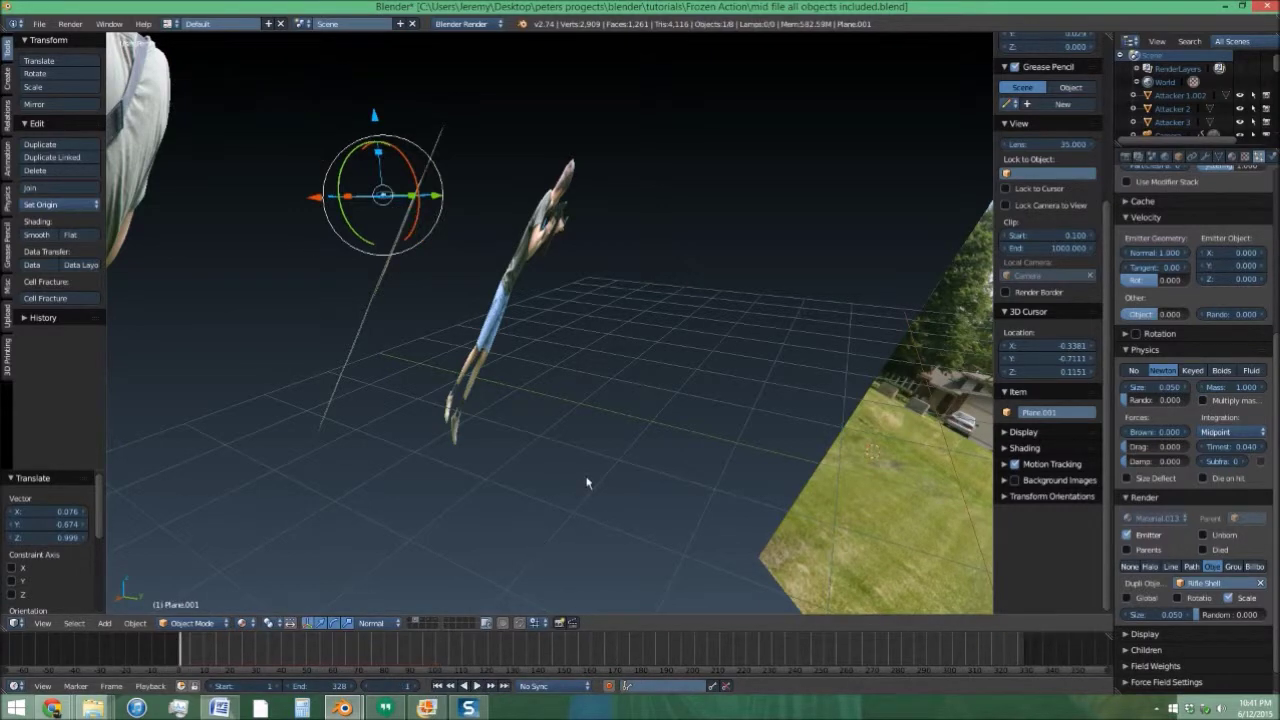
Place the emitter plane on the foreground attacker's rifle in camera view, then rotate it freely, about -11.7° around Z and about 10.6° around Y.
key("KP_0")
scroll(587, 483, "up", 4)
key("g")
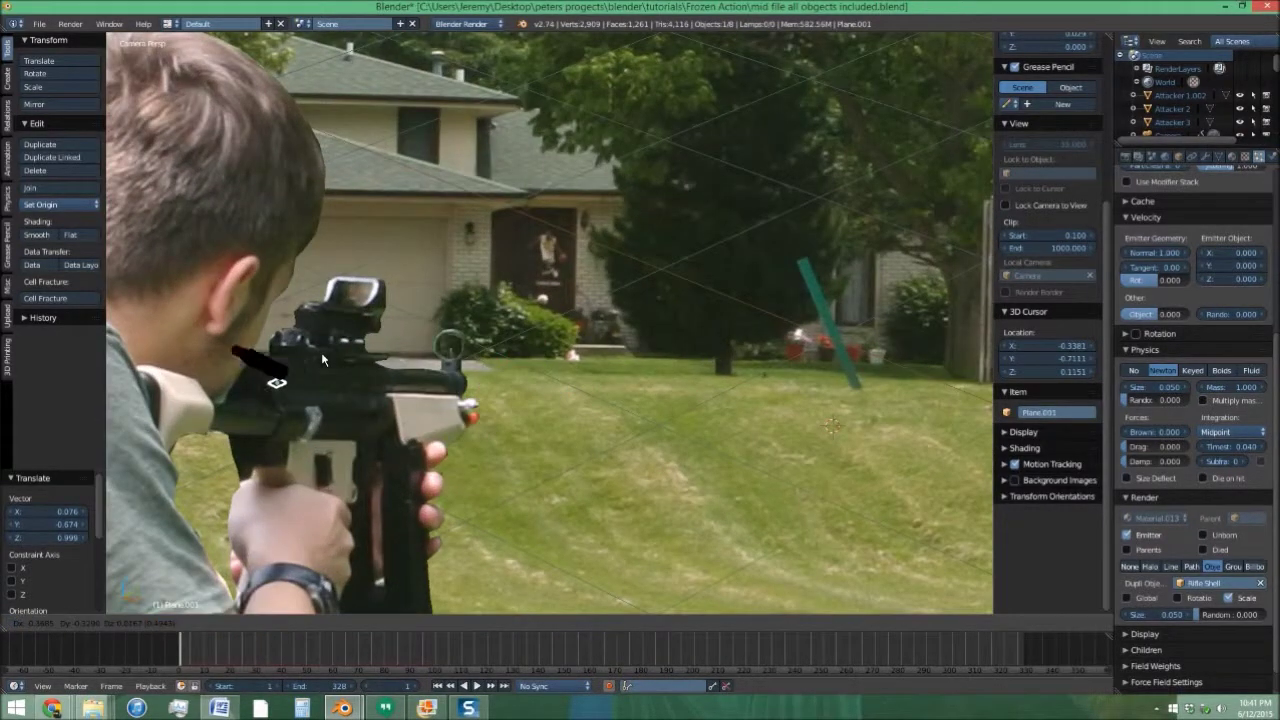
left_click(385, 400)
key("r")
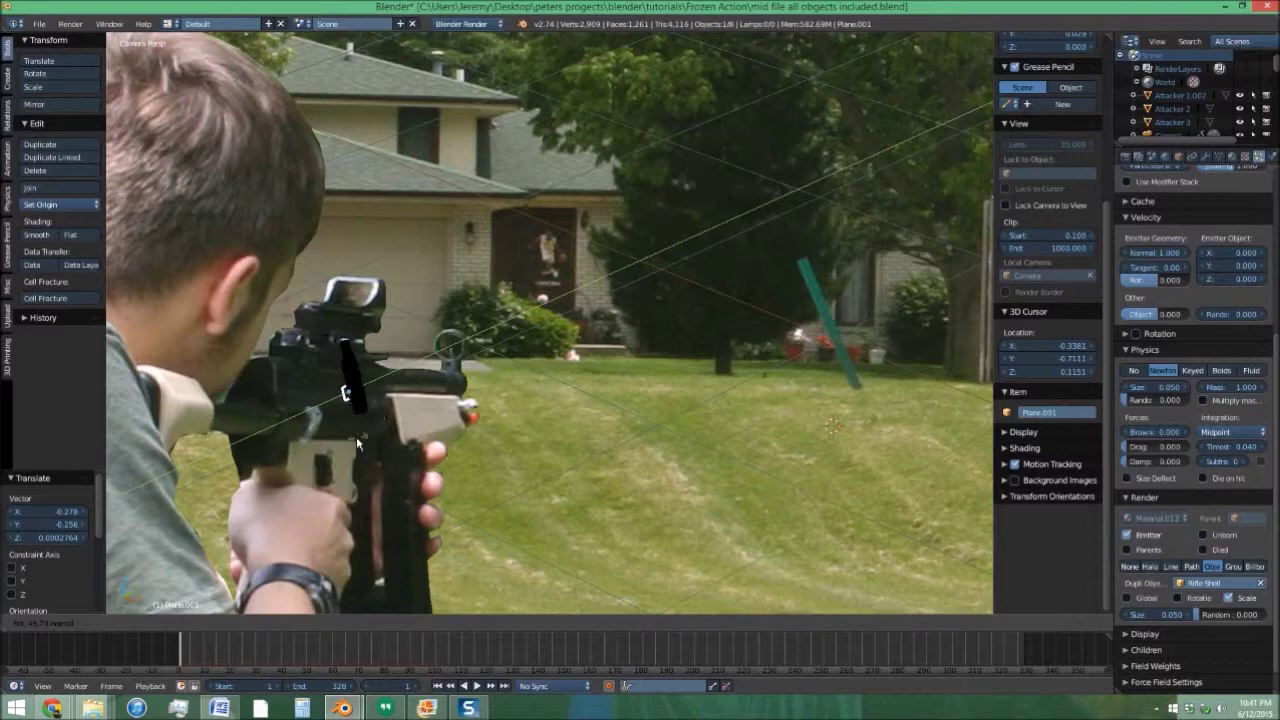
left_click(369, 408)
left_click_drag(378, 428, 383, 420)
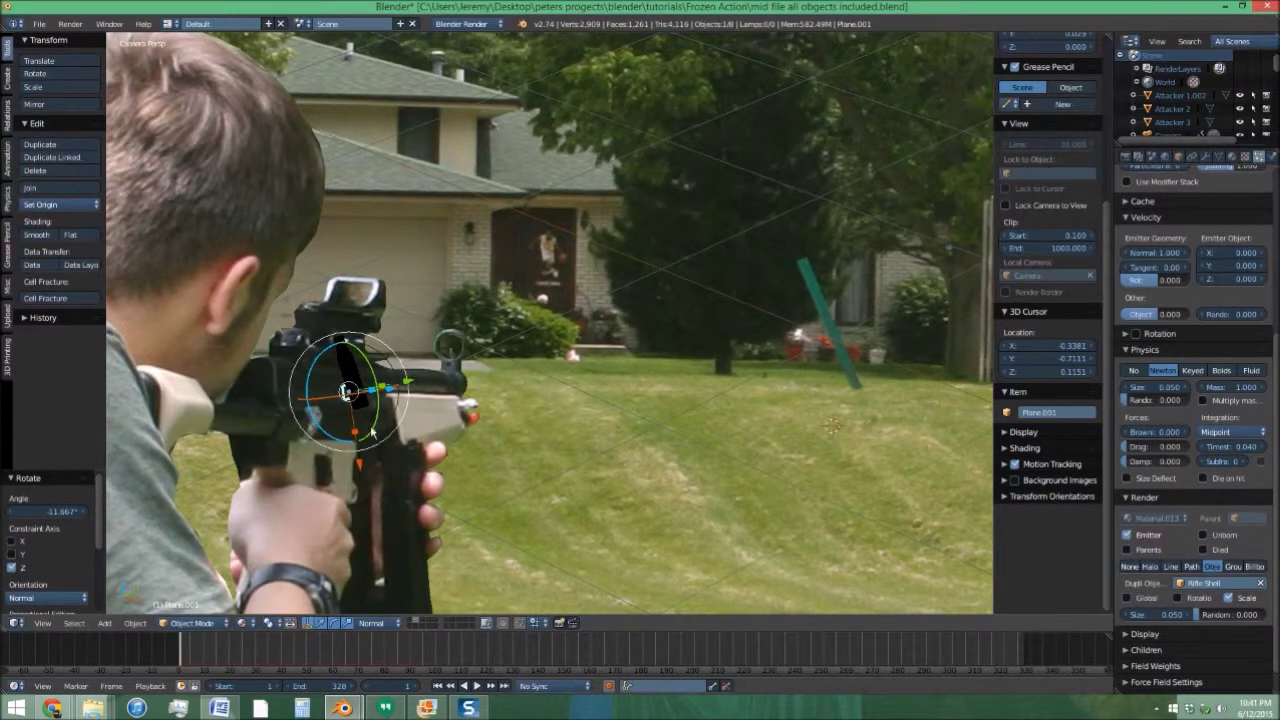
mouse_move(372, 432)
left_mouse_down()
mouse_move(374, 418)
mouse_move(374, 429)
left_mouse_up()
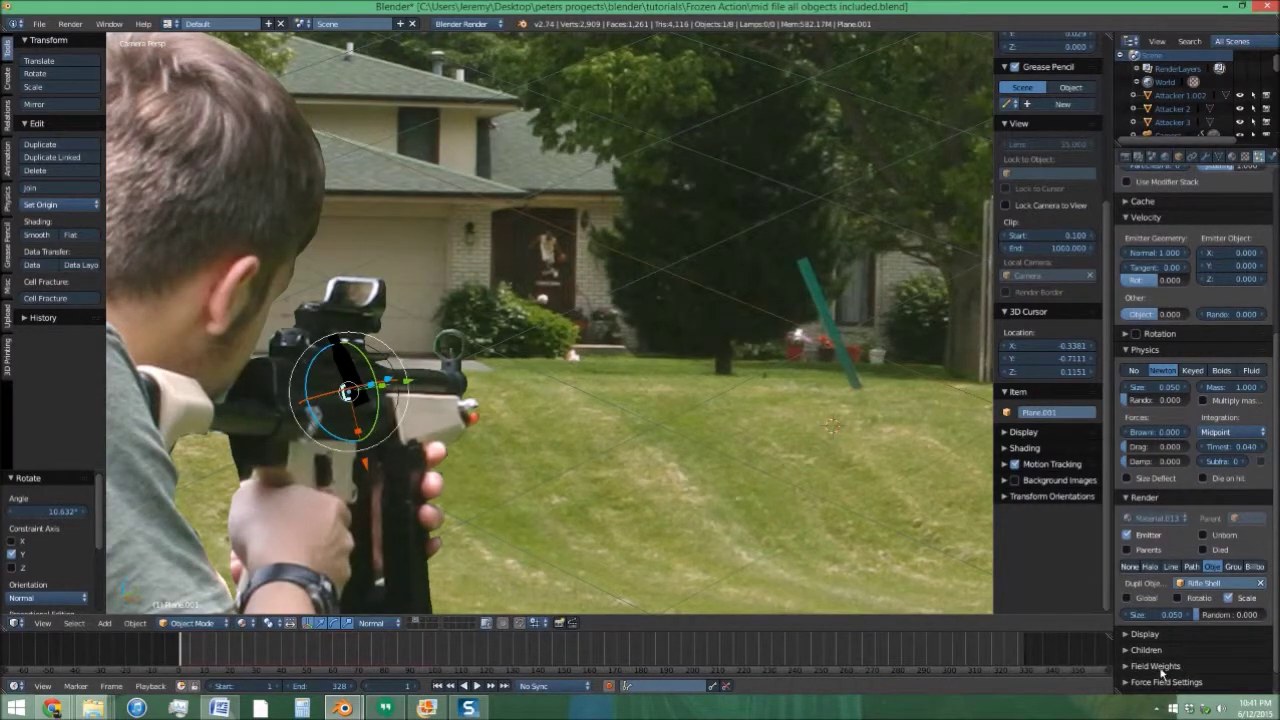
Reduce the gravity field weight of the emitter's particle system to practically zero.
scroll(1162, 676, "down", 1)
left_click(1150, 624)
middle_click_drag(849, 527, 680, 384)
scroll(673, 439, "down", 2)
scroll(748, 458, "down", 2)
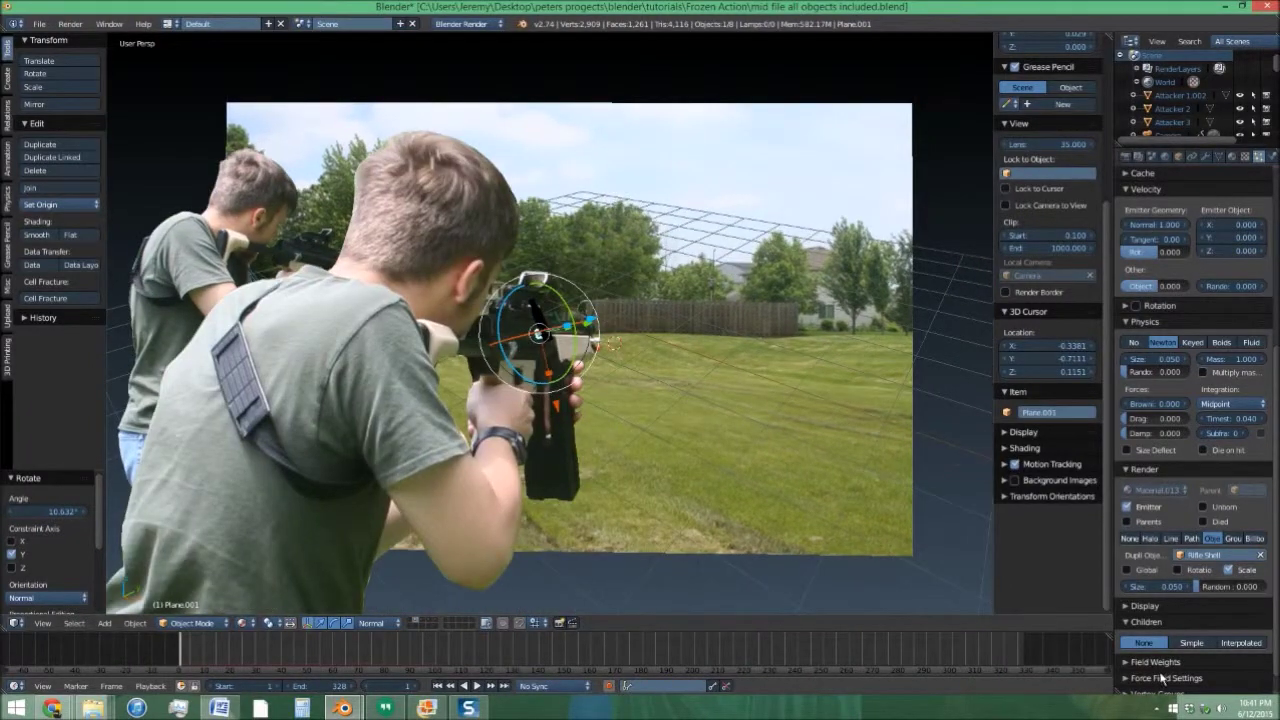
left_click(1158, 664)
scroll(1170, 600, "down", 4)
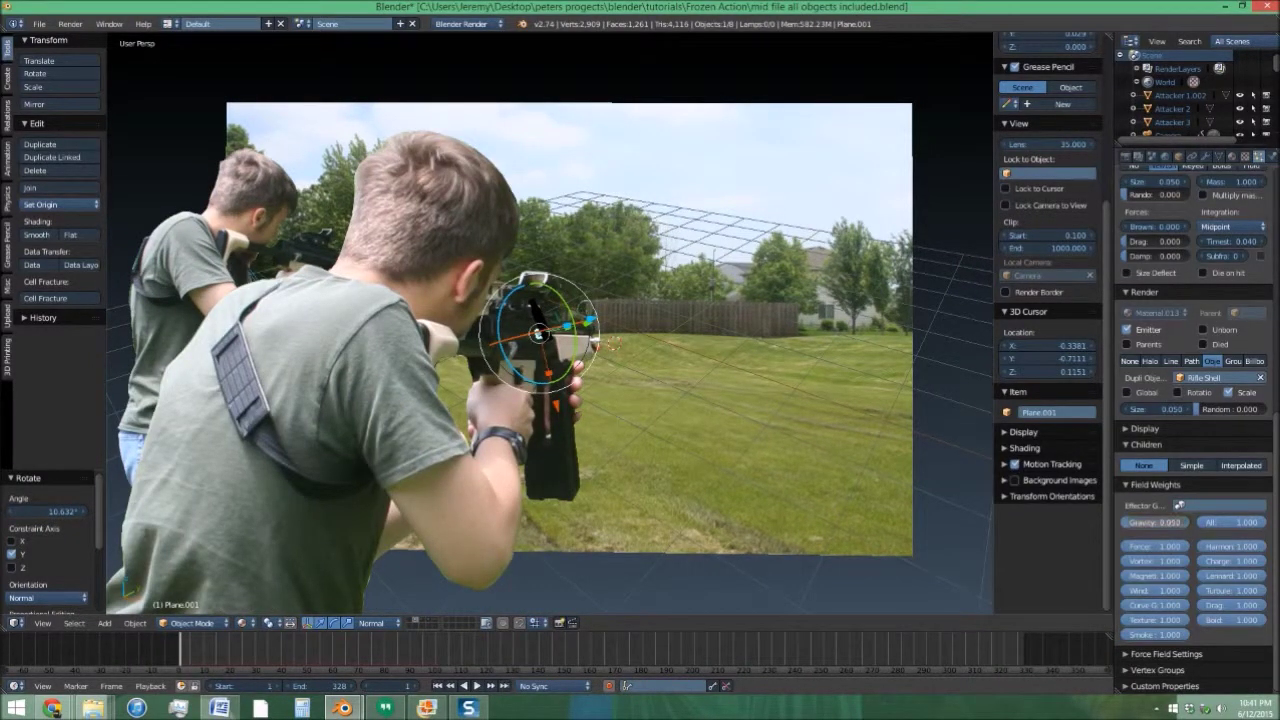
Set the particles' normal velocity to 0.02 and their random velocity to 0.005.
scroll(1160, 600, "up", 6)
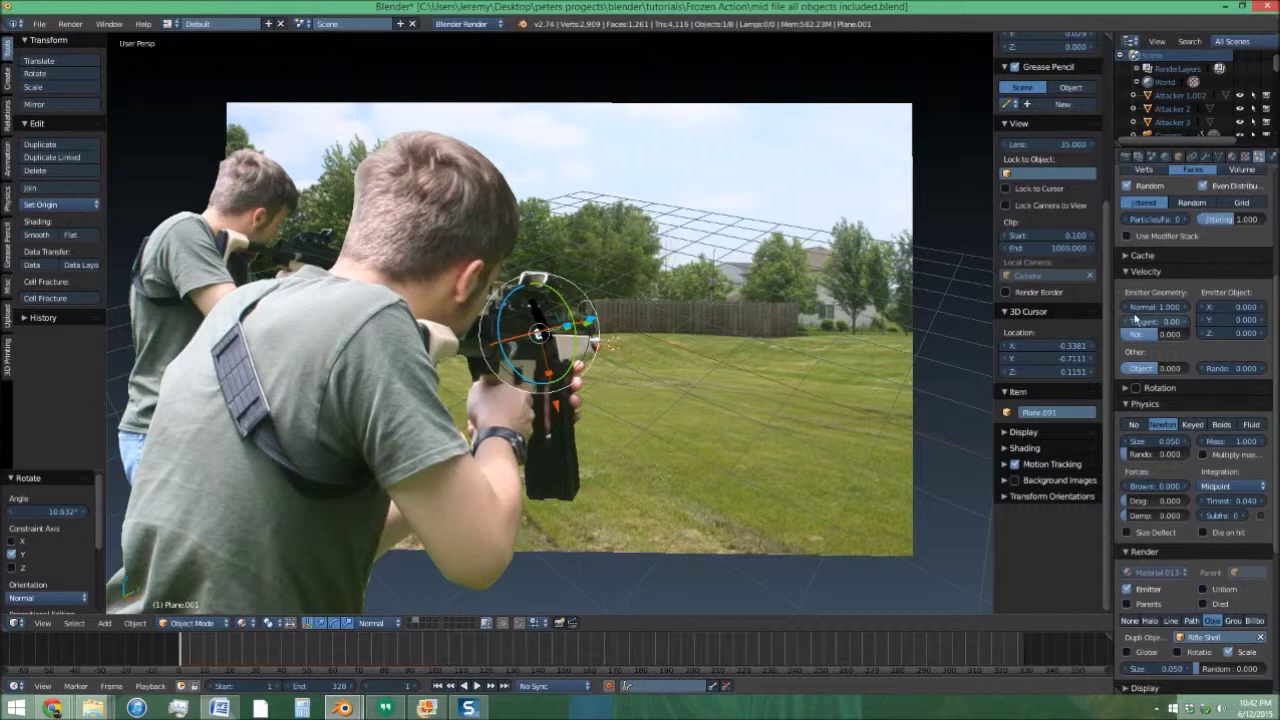
left_click(1145, 309)
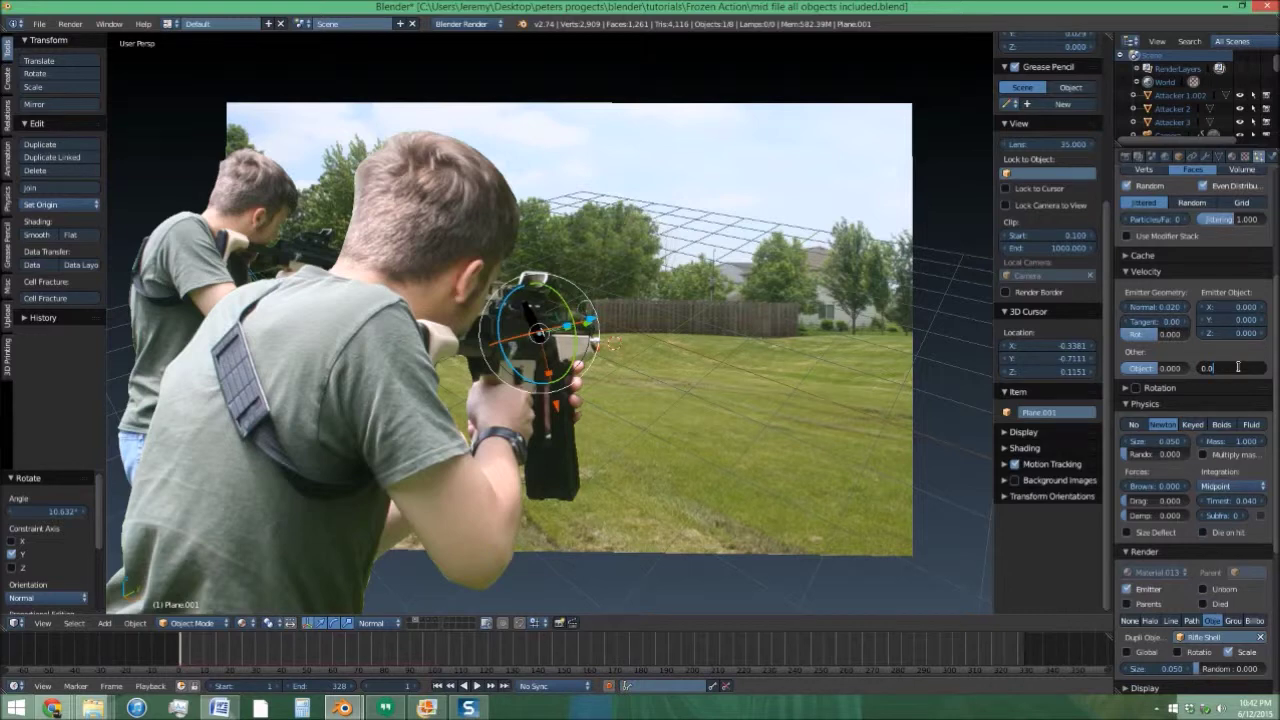
key("Return")
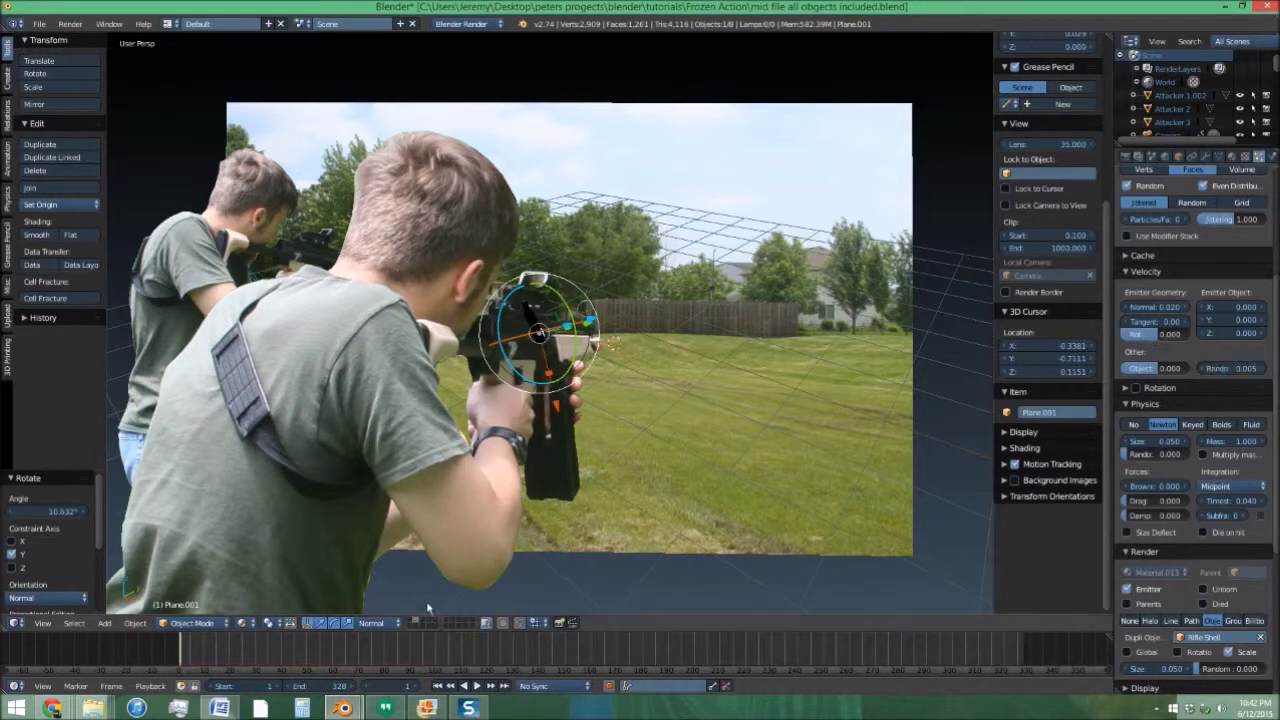
Play the animation and extend the particle emission end to frame 200.
left_click(476, 686)
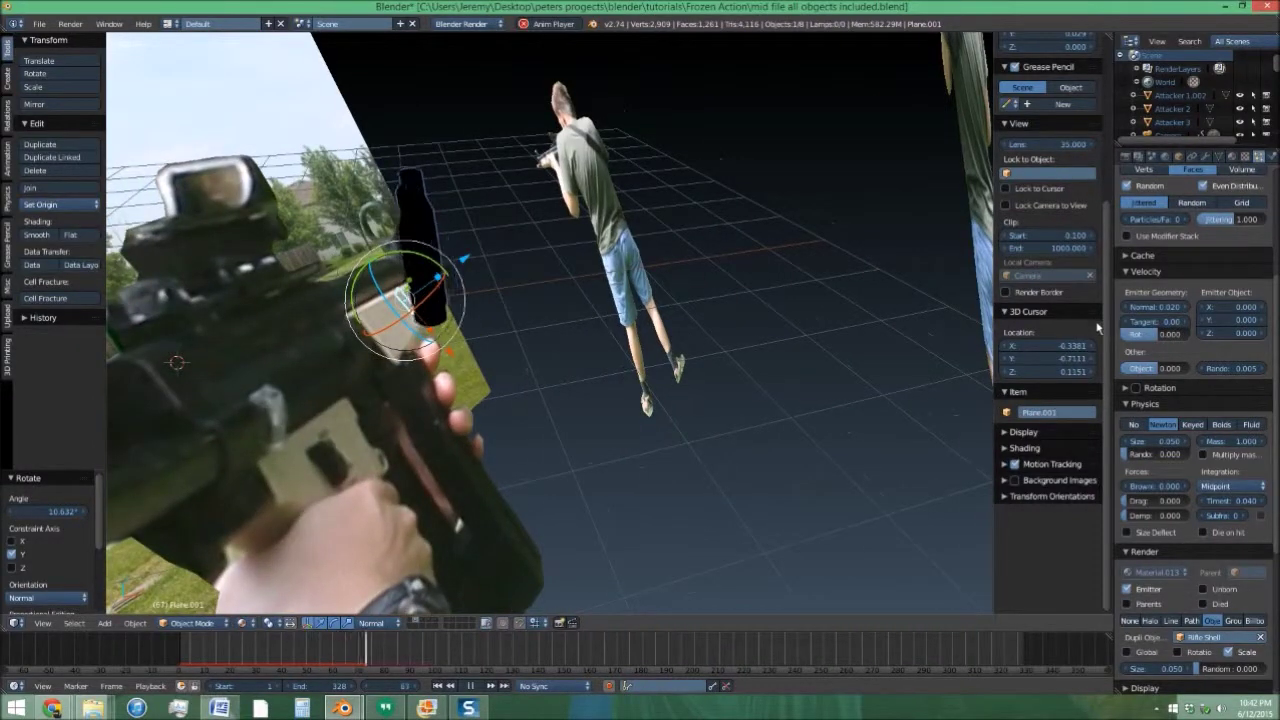
scroll(1202, 314, "up", 5)
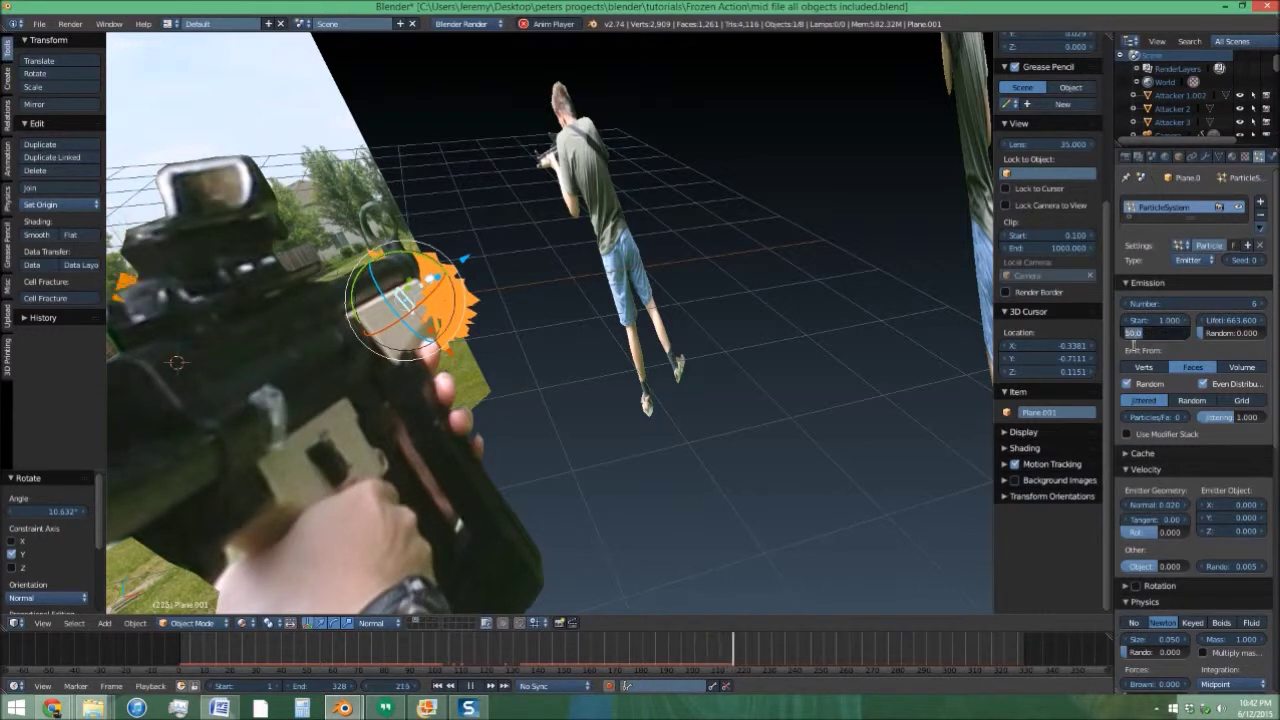
type("00")
key("Return")
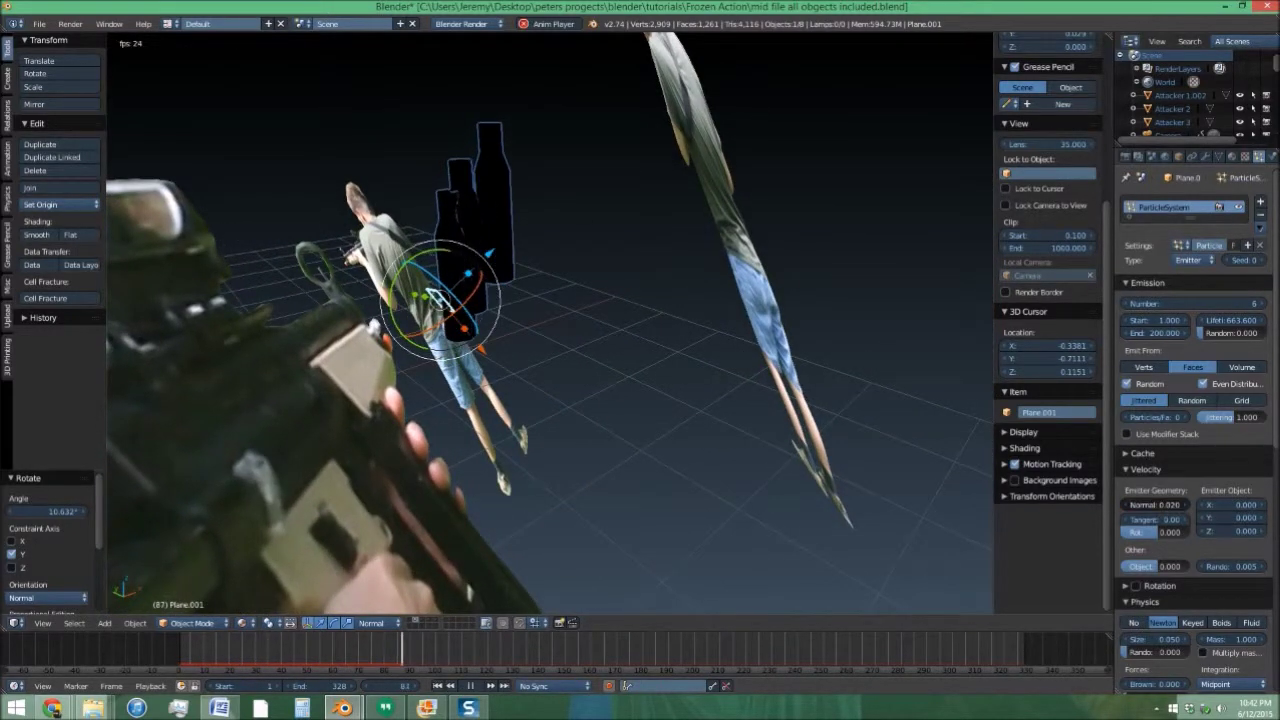
Raise the particles' normal velocity to 0.1 and random velocity to 0.01, replaying from frame 1 after each change.
left_click(1157, 506)
type(".1")
key("Return")
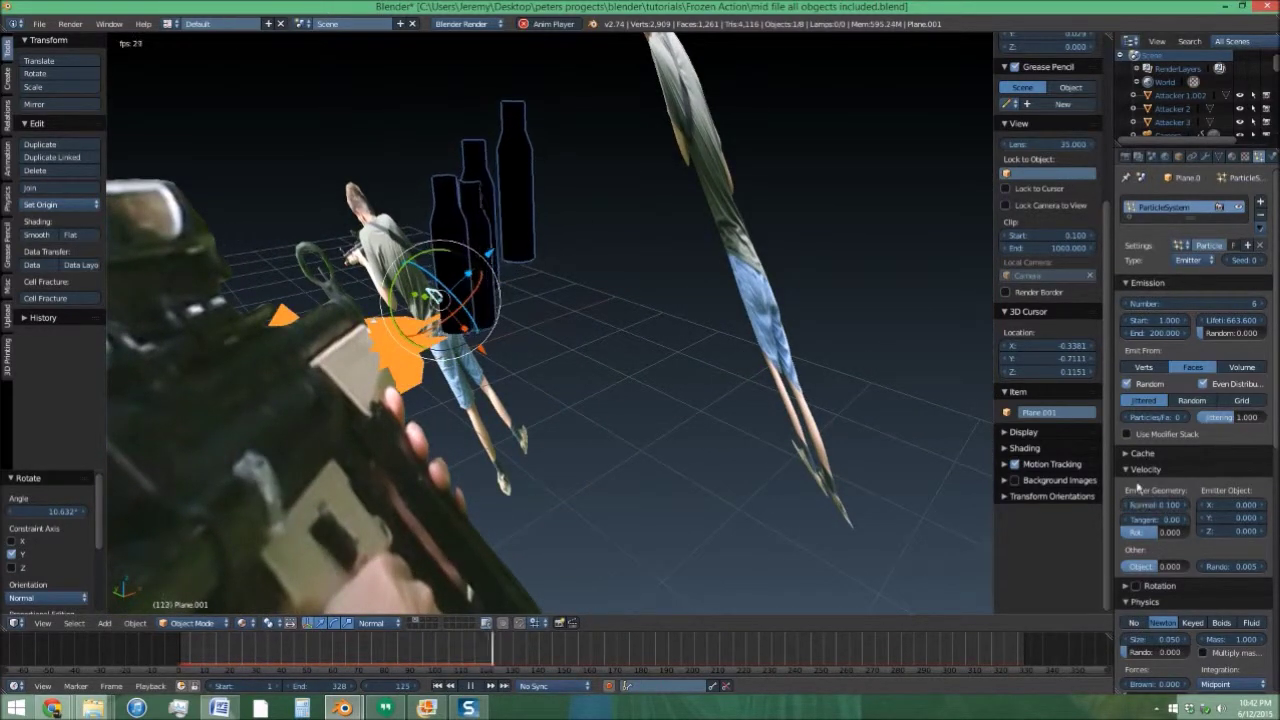
left_click(437, 686)
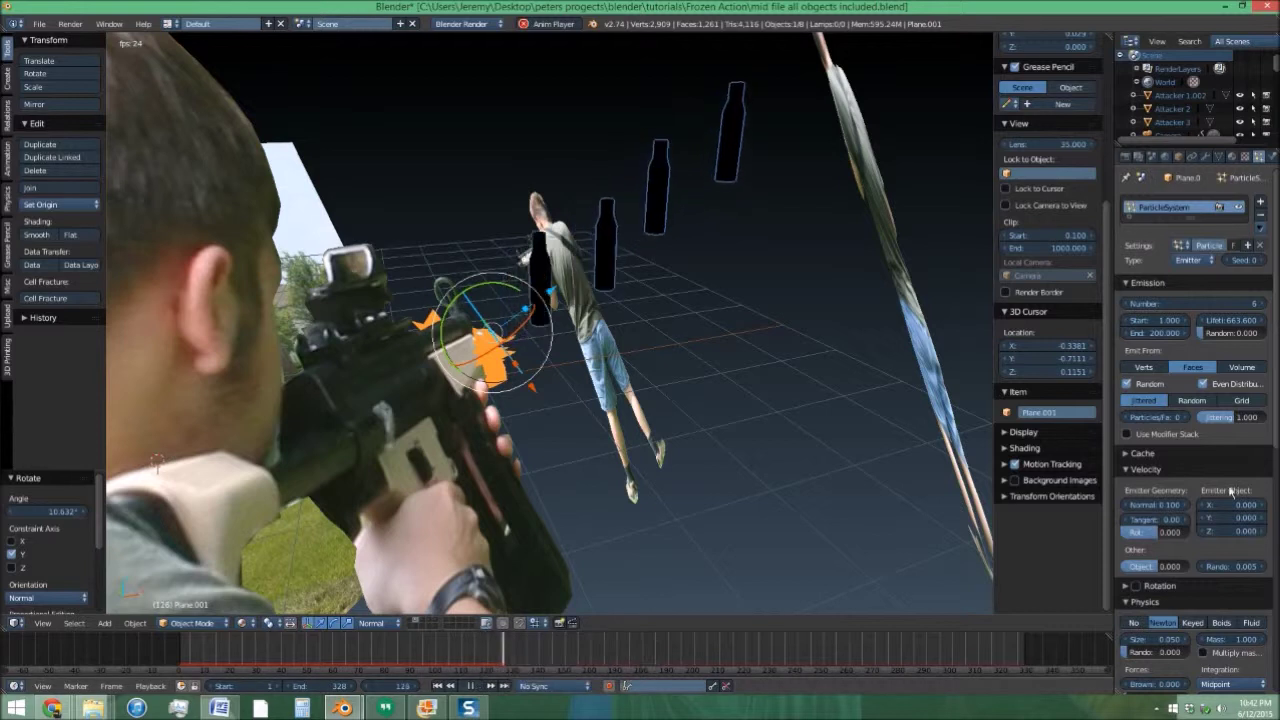
left_click(1233, 566)
type(".01")
key("Return")
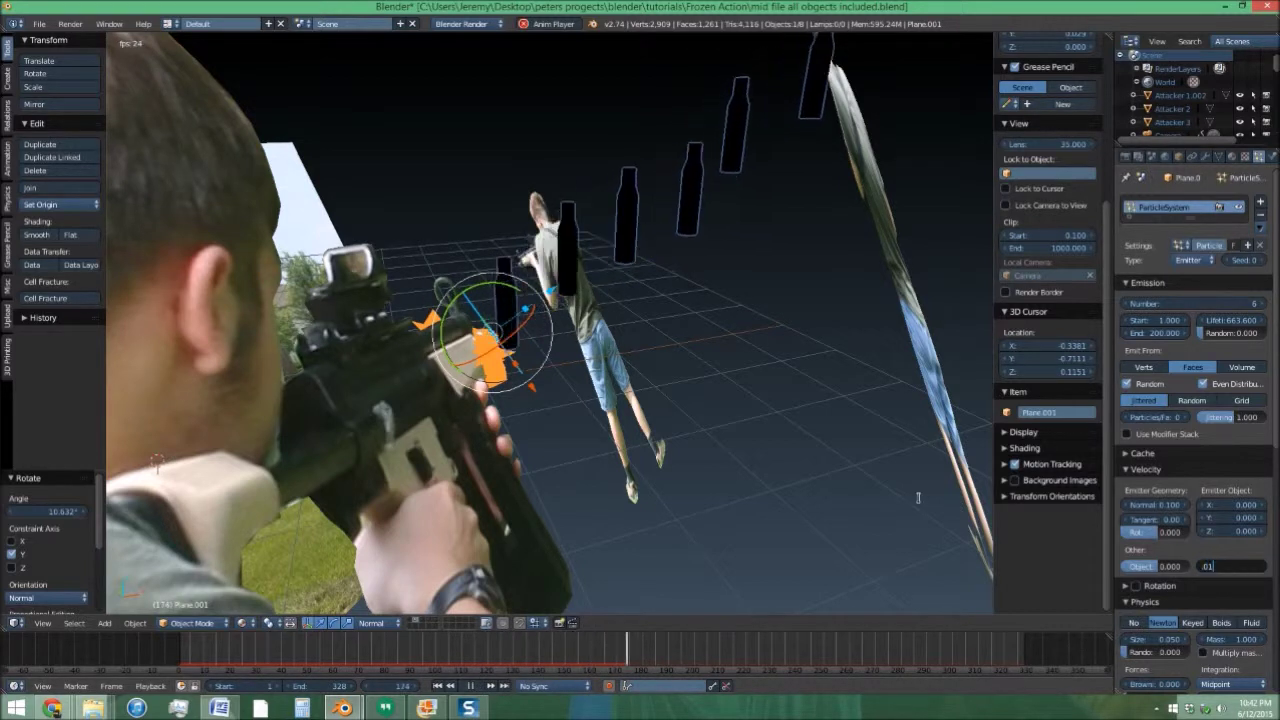
left_click(437, 686)
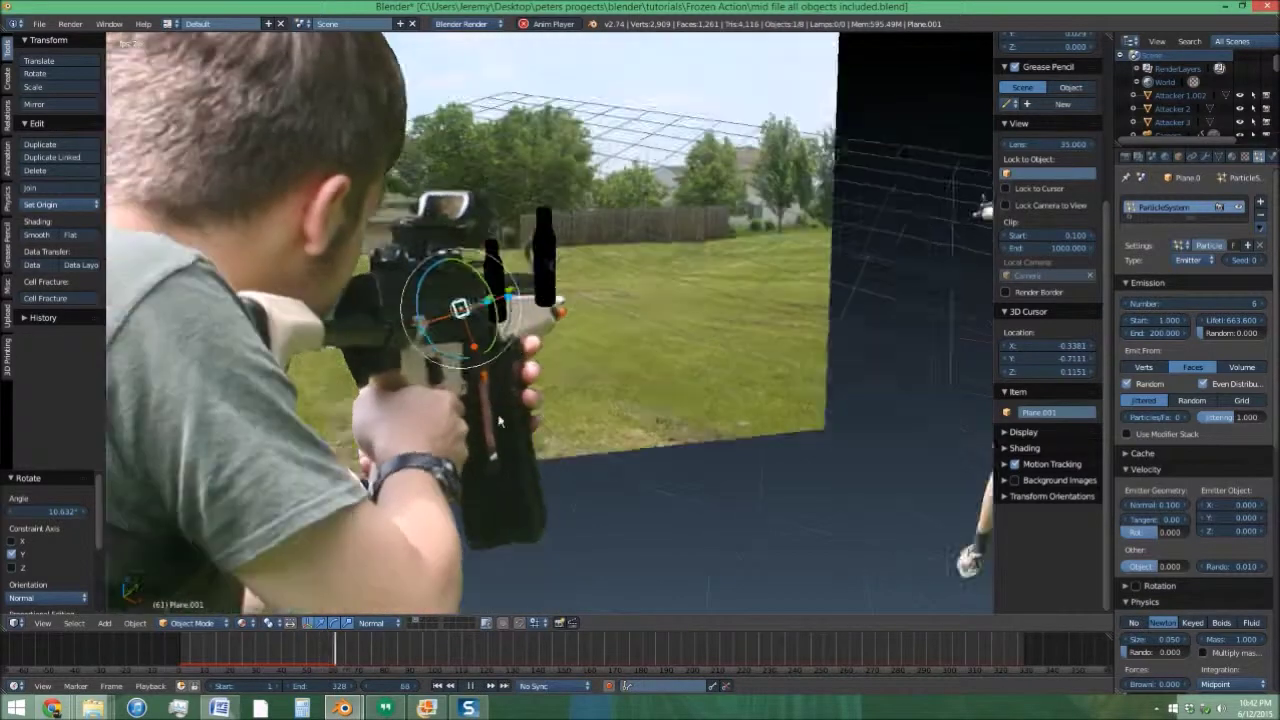
Enable particle rotation with dynamic, random angular velocity of about 22.1.
scroll(1248, 473, "down", 3)
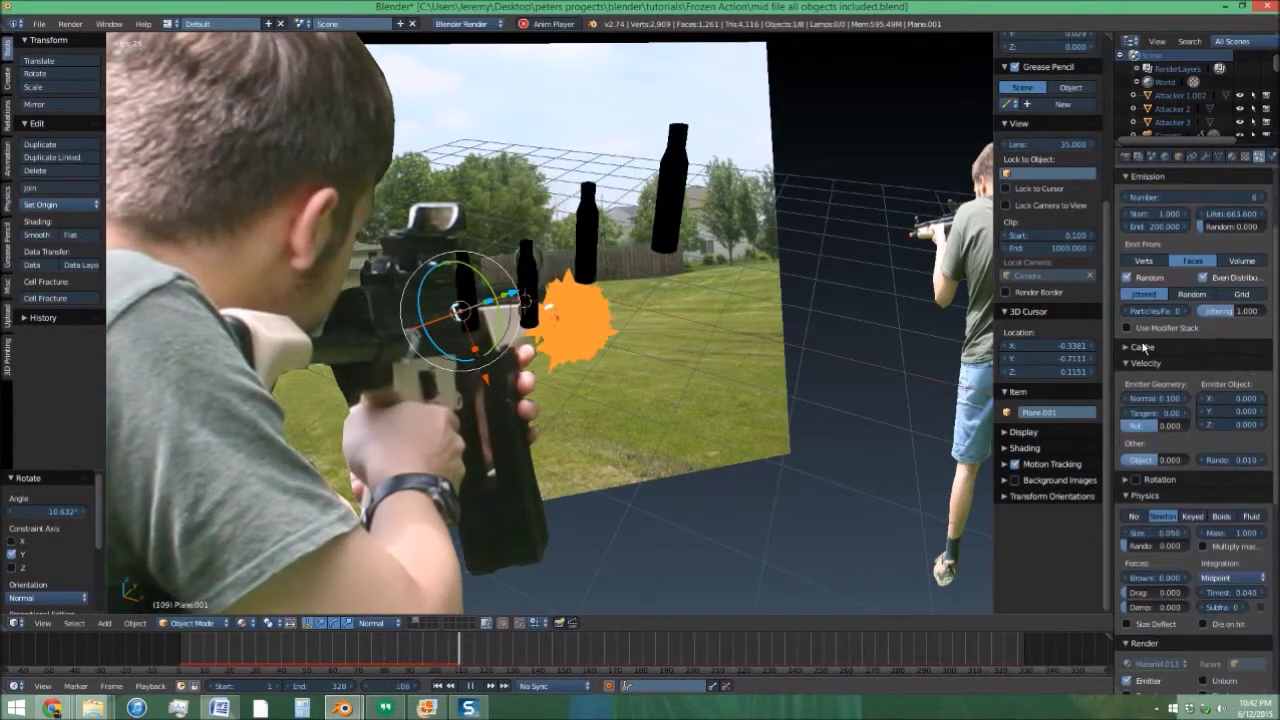
left_click(1156, 482)
scroll(1158, 484, "down", 2)
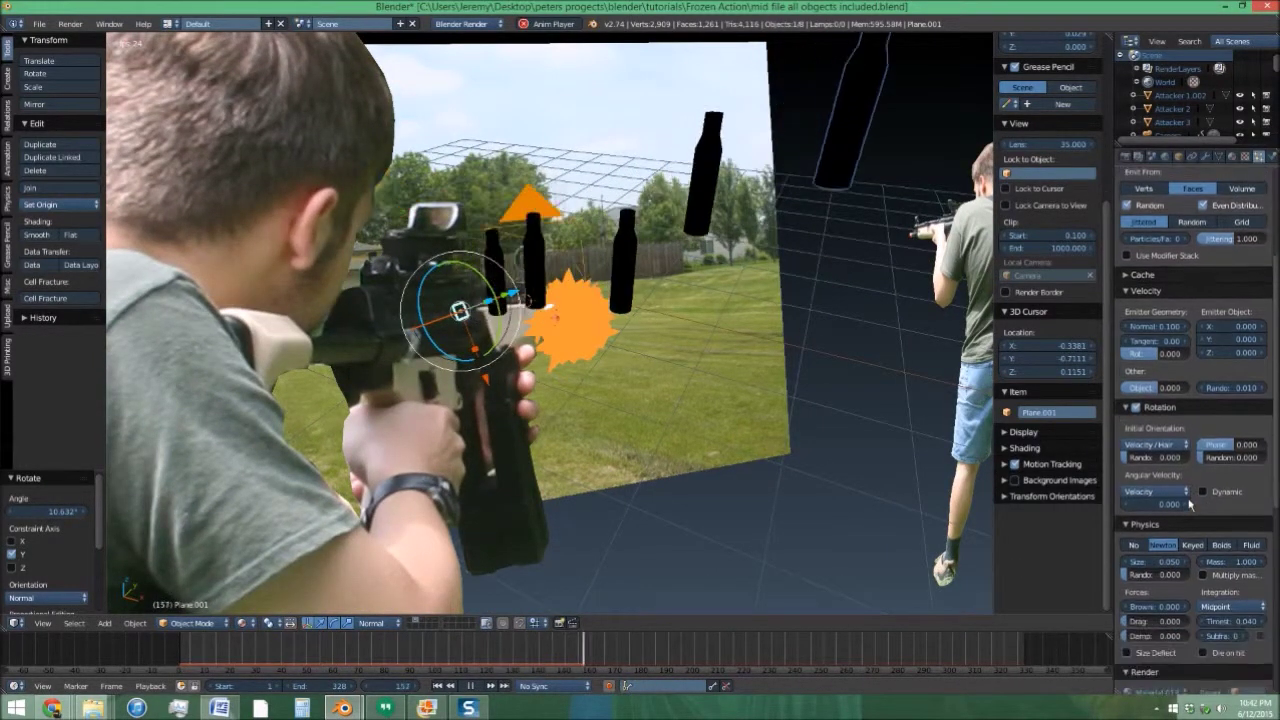
left_click(1165, 490)
left_click(1131, 371)
left_click(1203, 489)
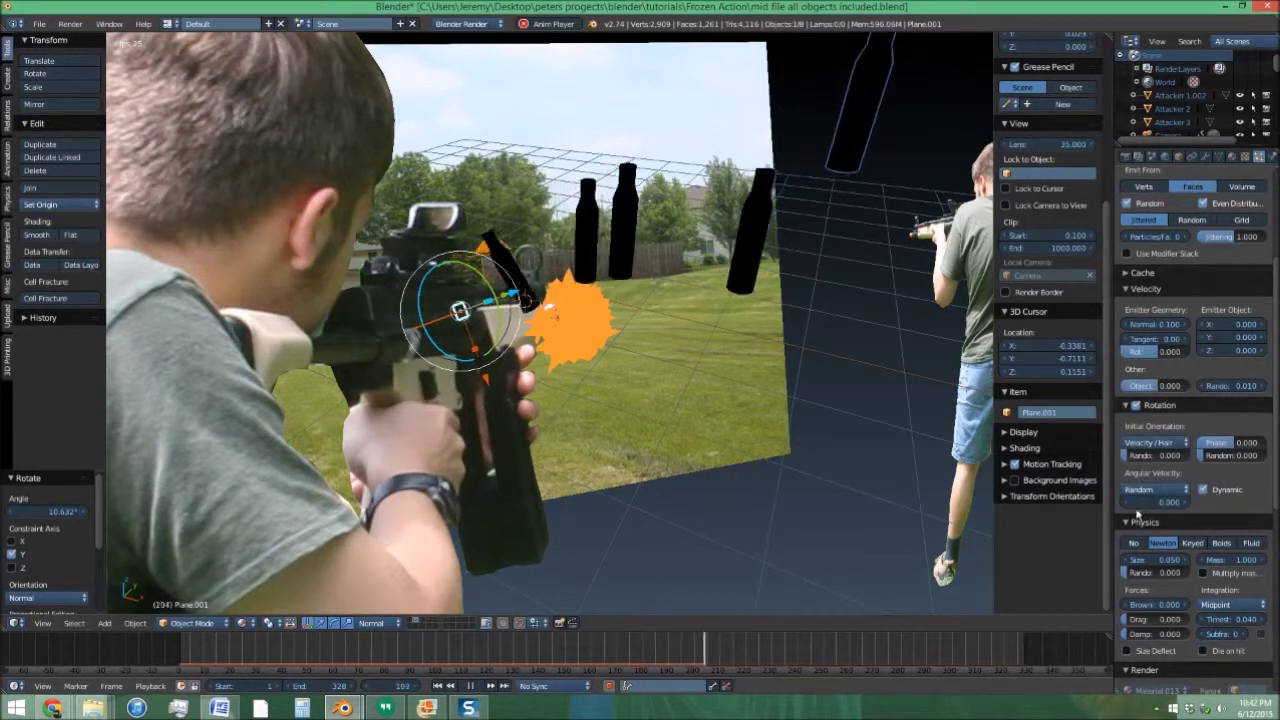
left_click_drag(1158, 501, 1230, 501)
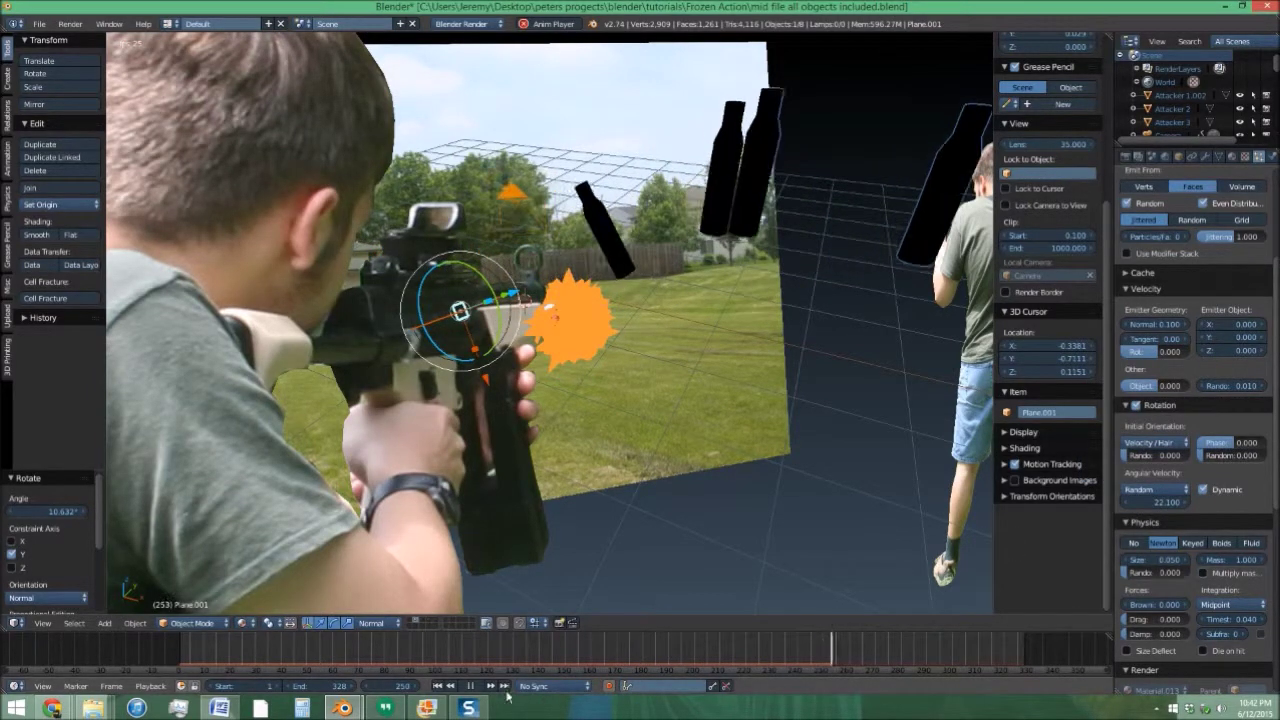
Replay the shell ejection from the start and stop the animation at frame 140.
left_click(437, 686)
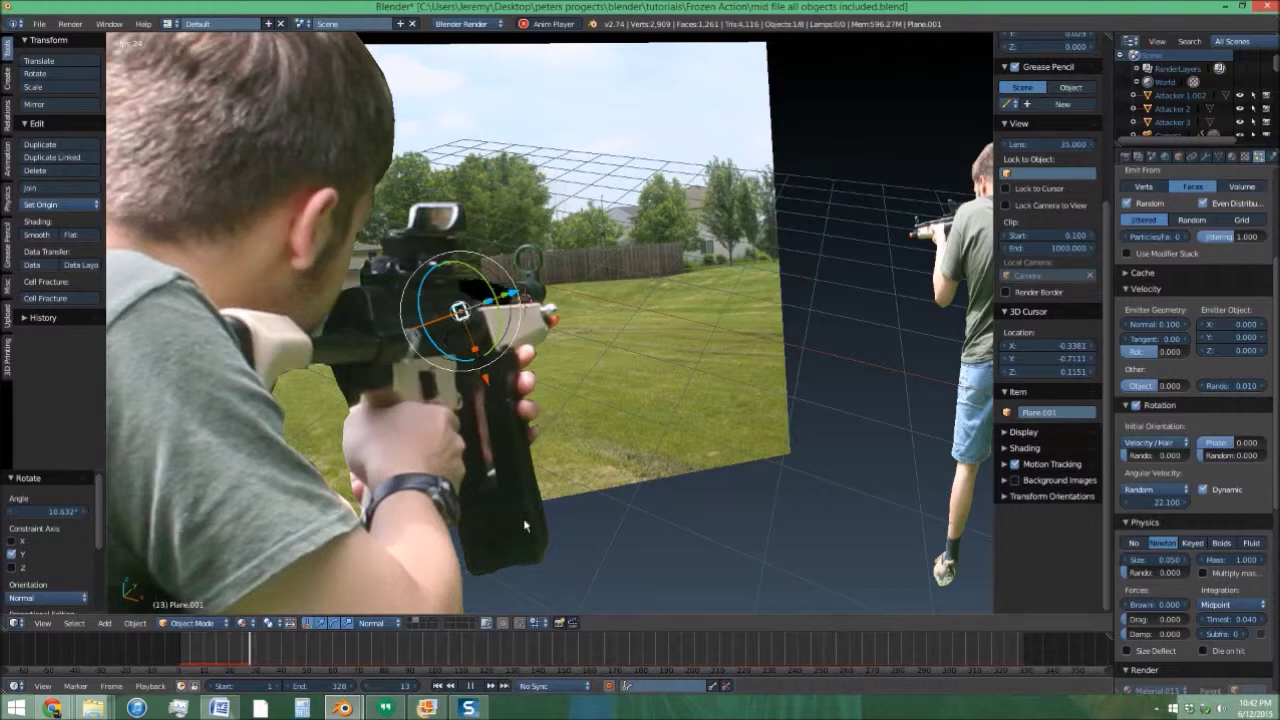
middle_click_drag(520, 400, 610, 355)
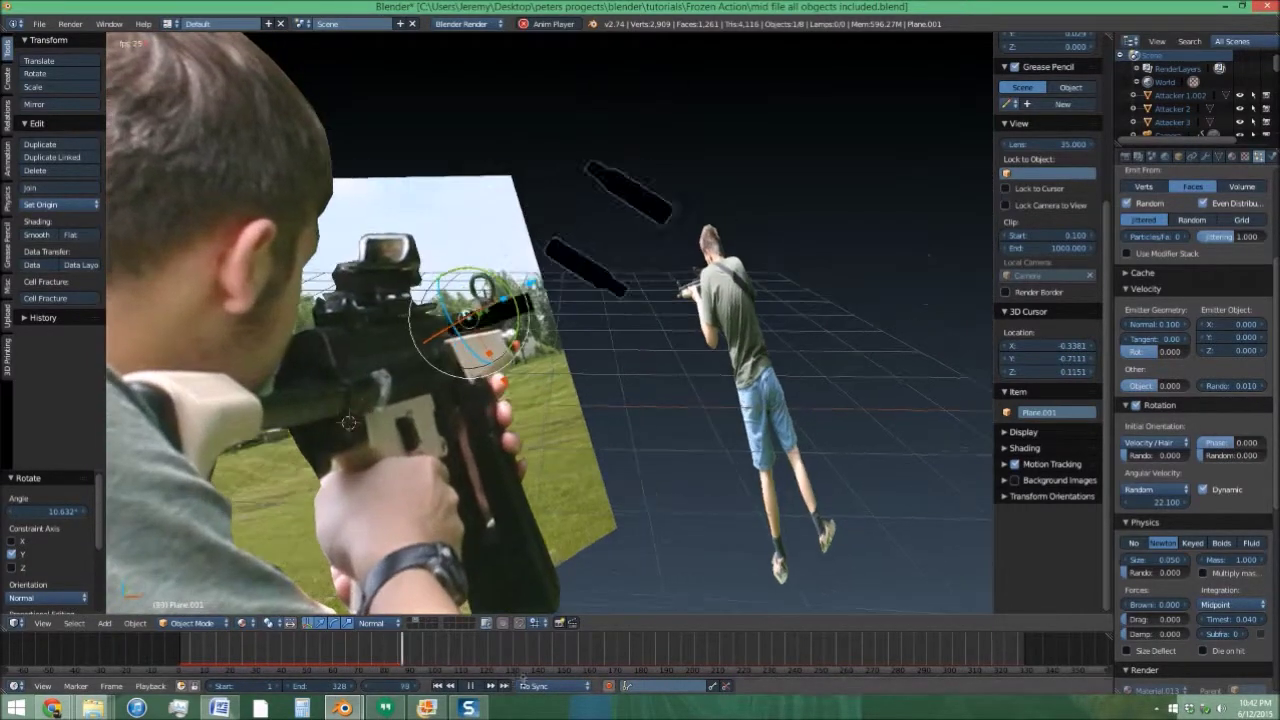
left_click(470, 686)
middle_click_drag(608, 375, 596, 416)
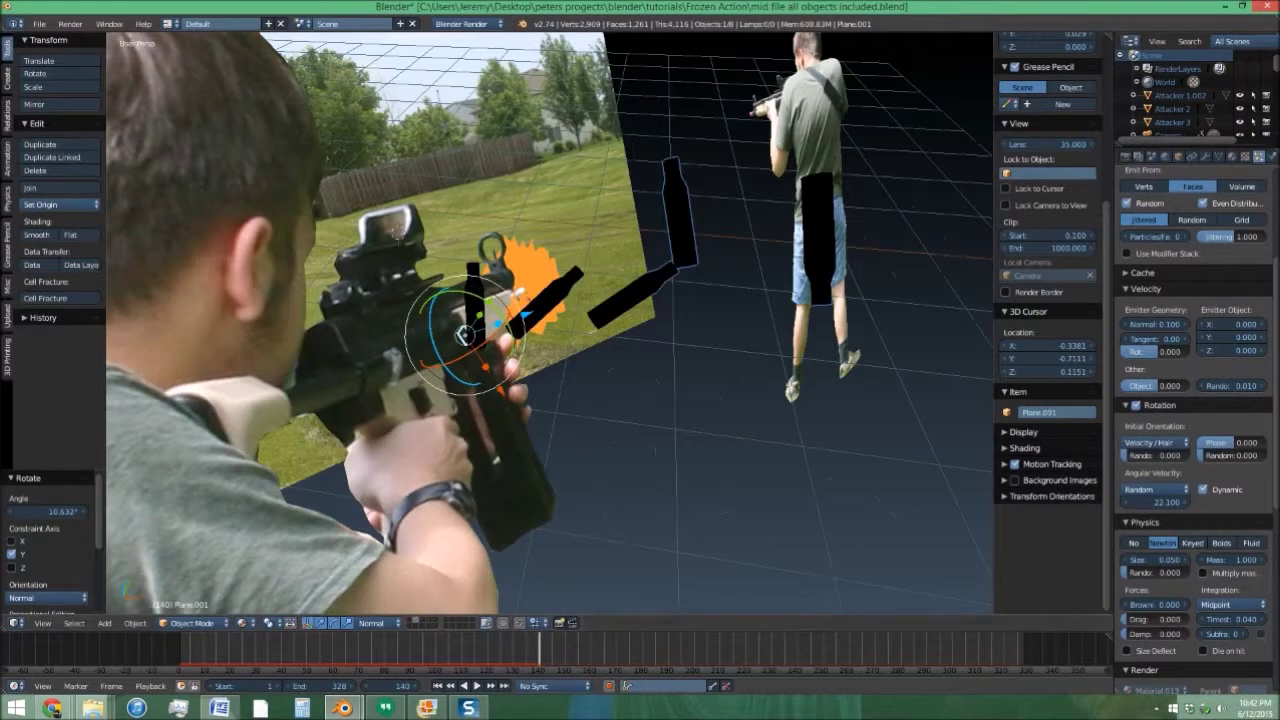
Convert the emitter's particle instances into real rifle shell objects and delete the emitter plane.
left_click(1205, 157)
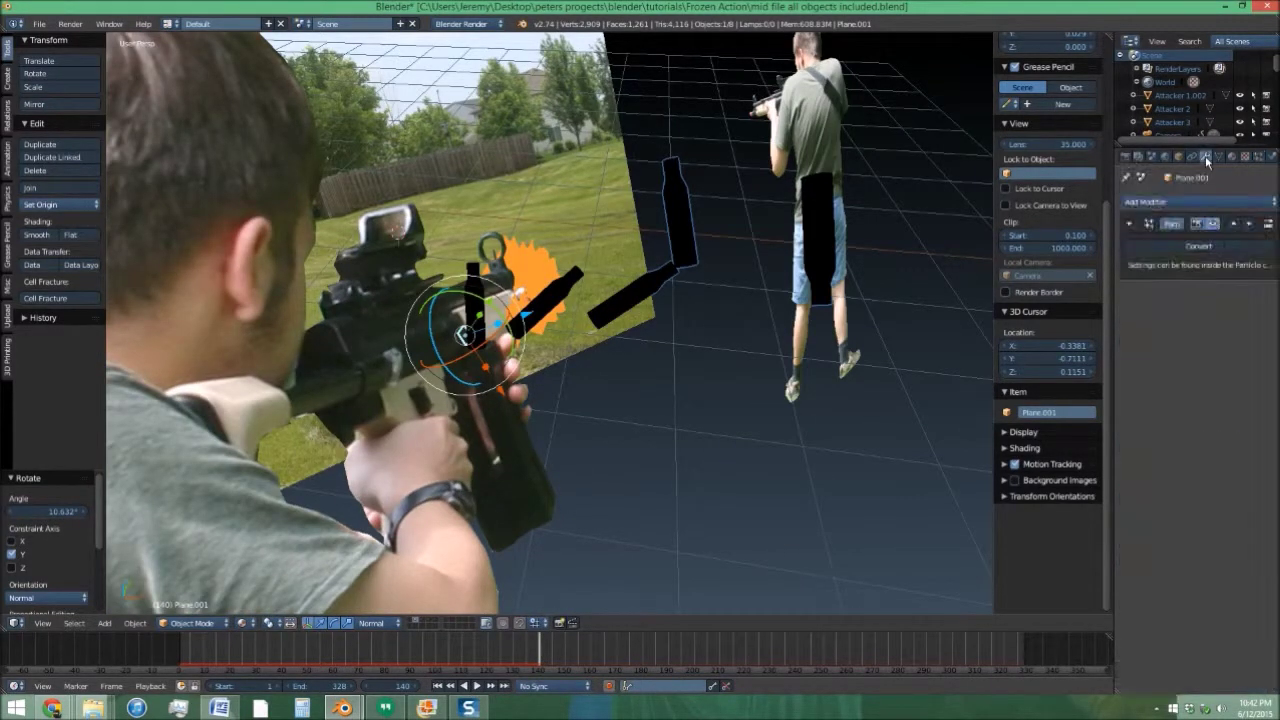
left_click(1184, 247)
middle_click_drag(399, 350, 522, 352)
right_click(519, 348)
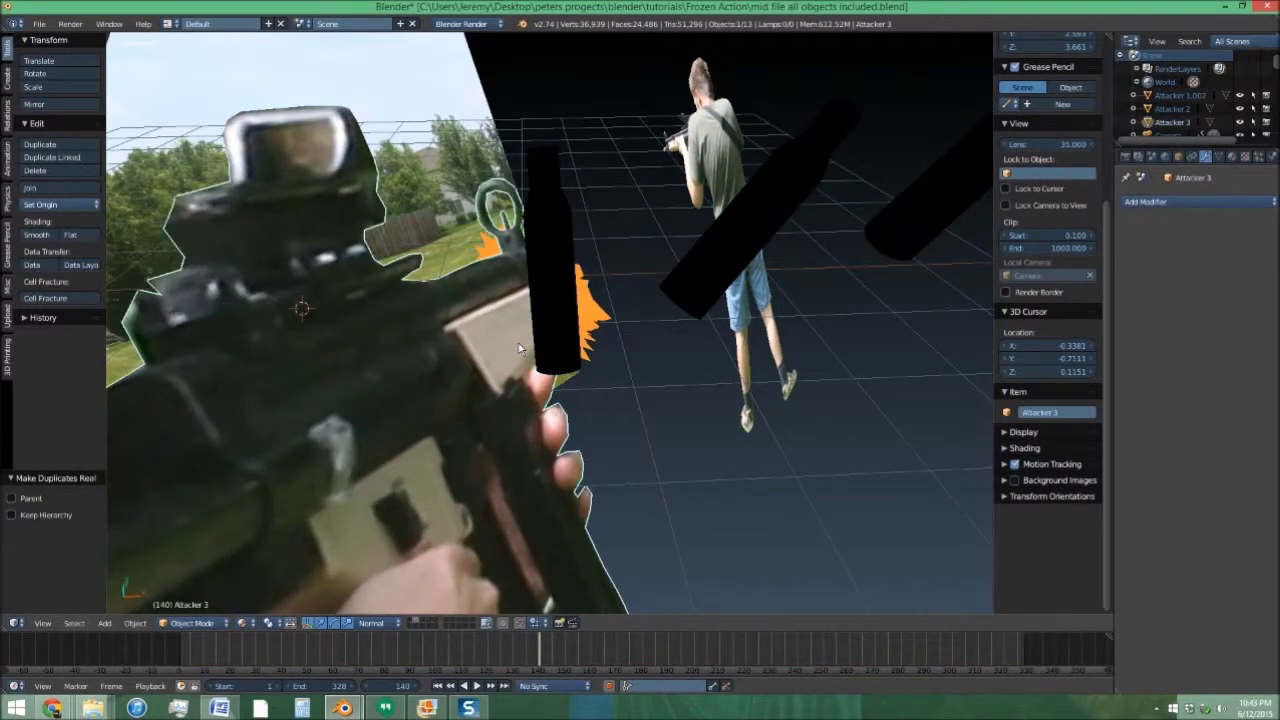
right_click(517, 347)
key("x")
left_click(526, 343)
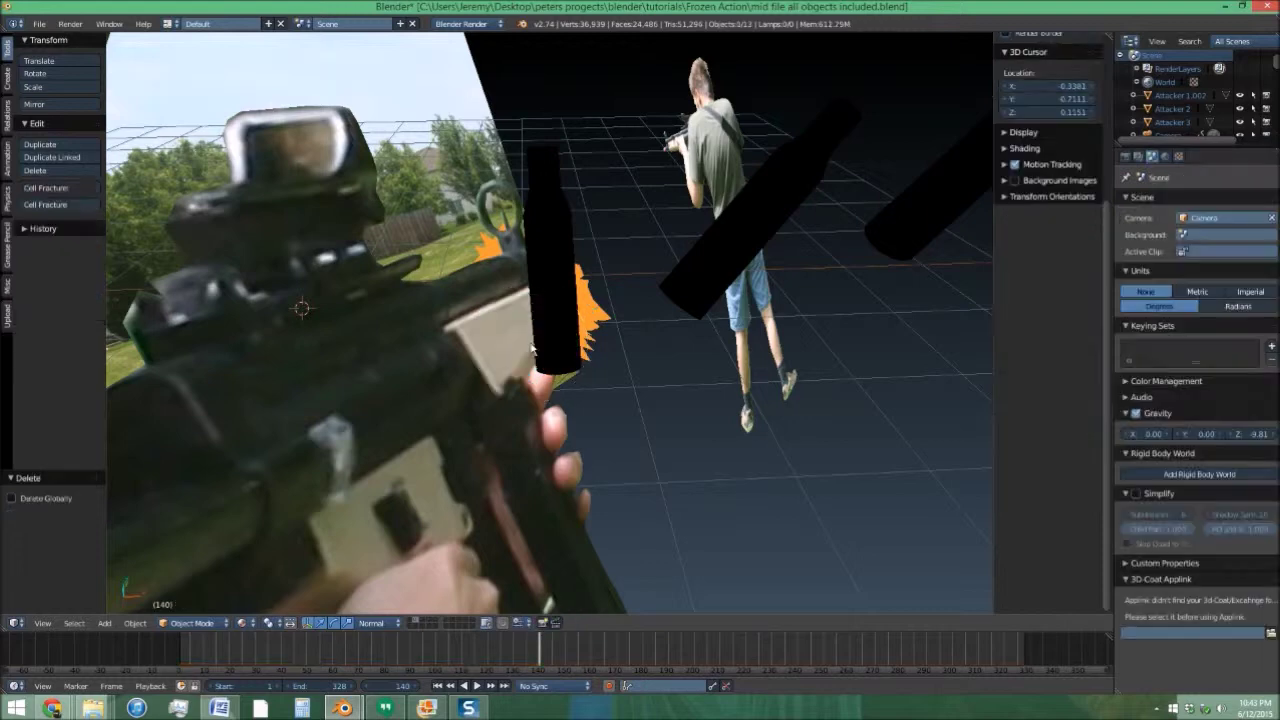
Select the converted rifle shells one after another to check that each is a separate object.
right_click(566, 315)
scroll(566, 315, "down", 3)
right_click(625, 306)
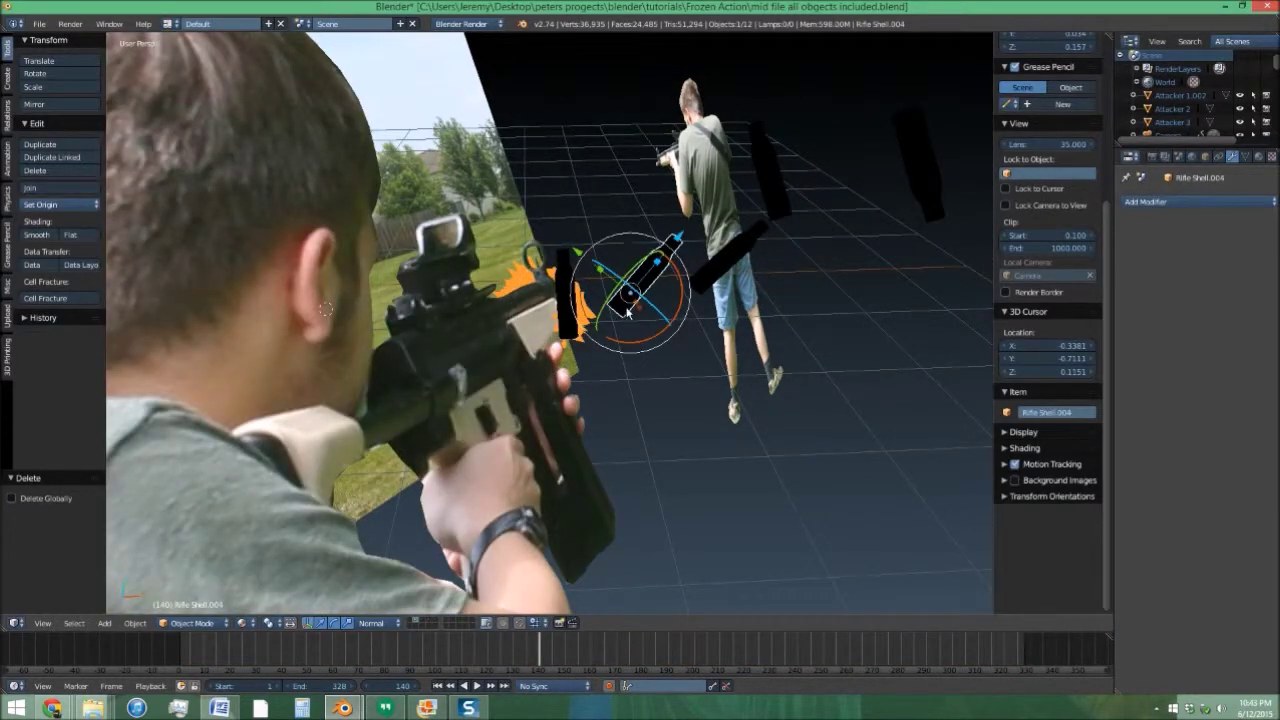
key("ctrl+space")
key("ctrl+space")
right_click(727, 256)
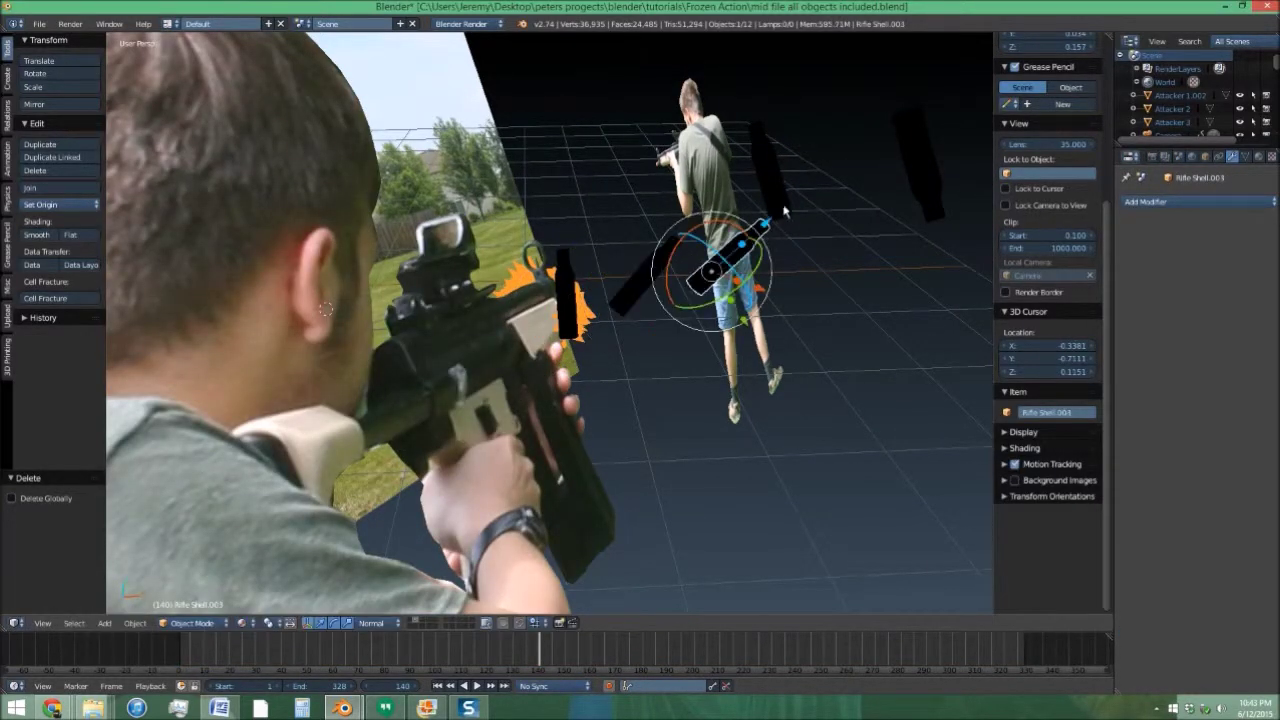
right_click(772, 180)
right_click(913, 201)
right_click(708, 271)
right_click(640, 276)
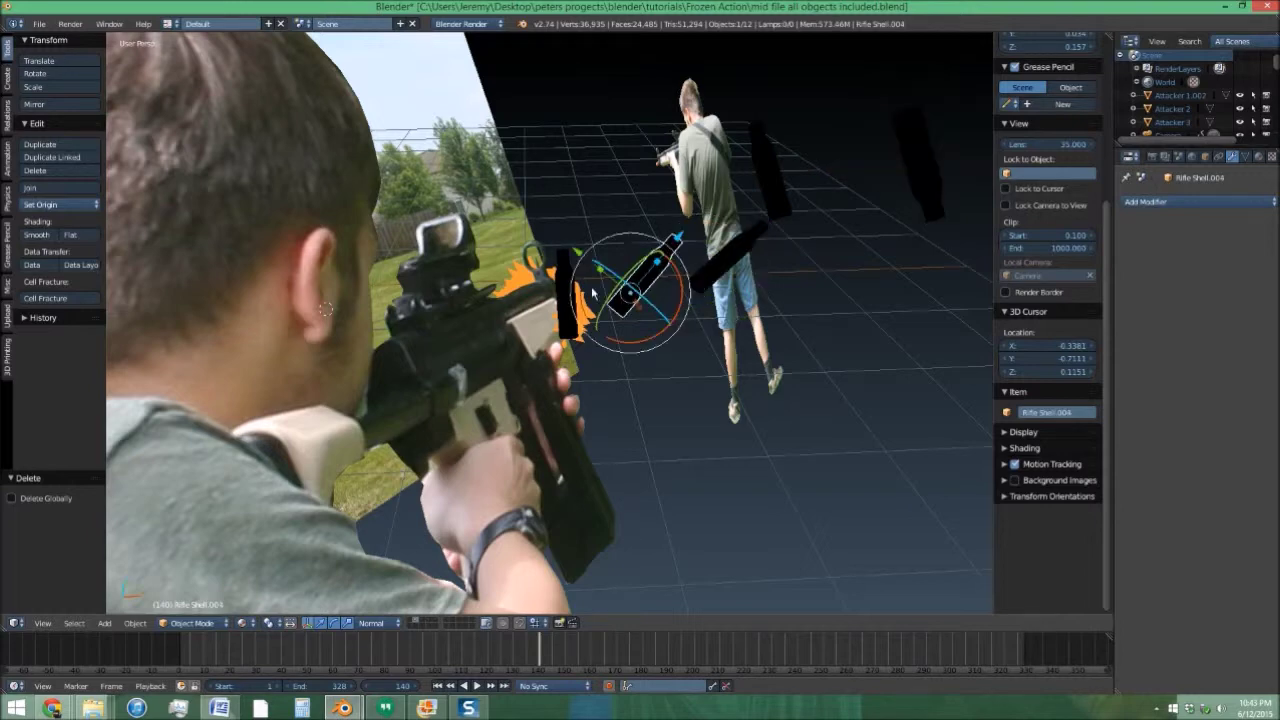
right_click(571, 297)
Show the defenders and helicopter layer as well, and scrub through the animation in camera view to preview the full scene.
key("KP_0")
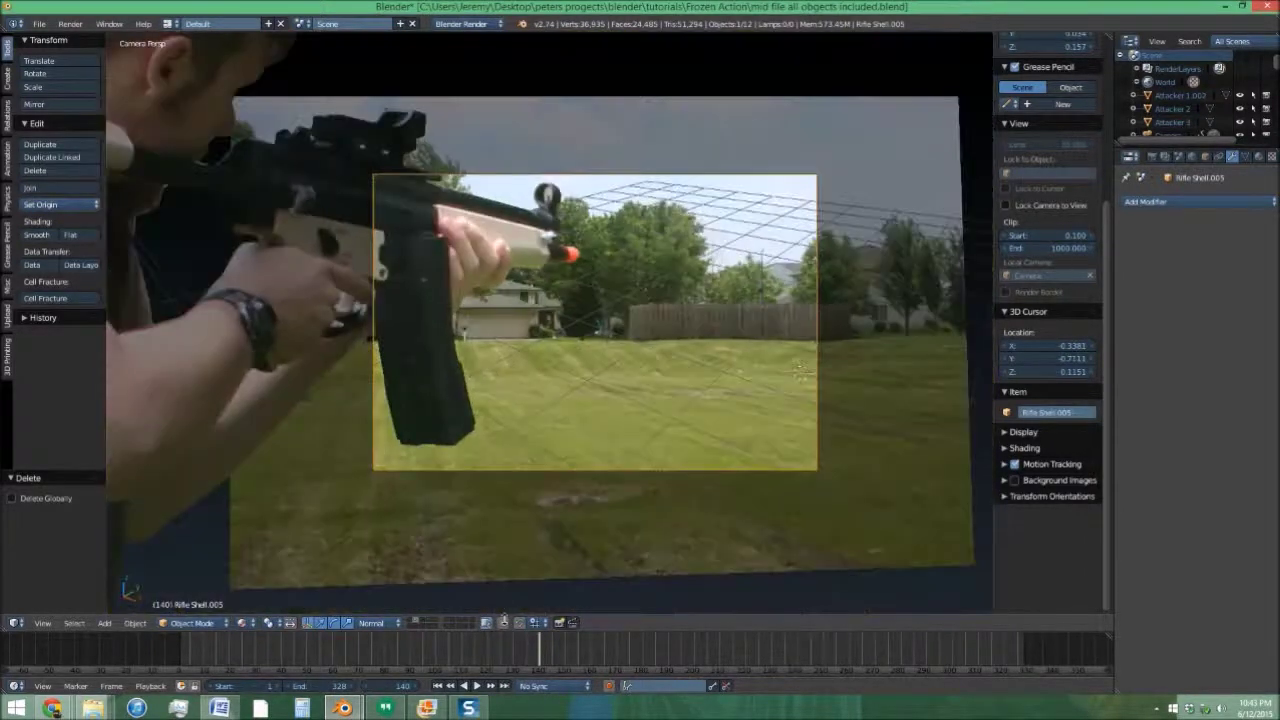
left_click_drag(515, 678, 426, 660)
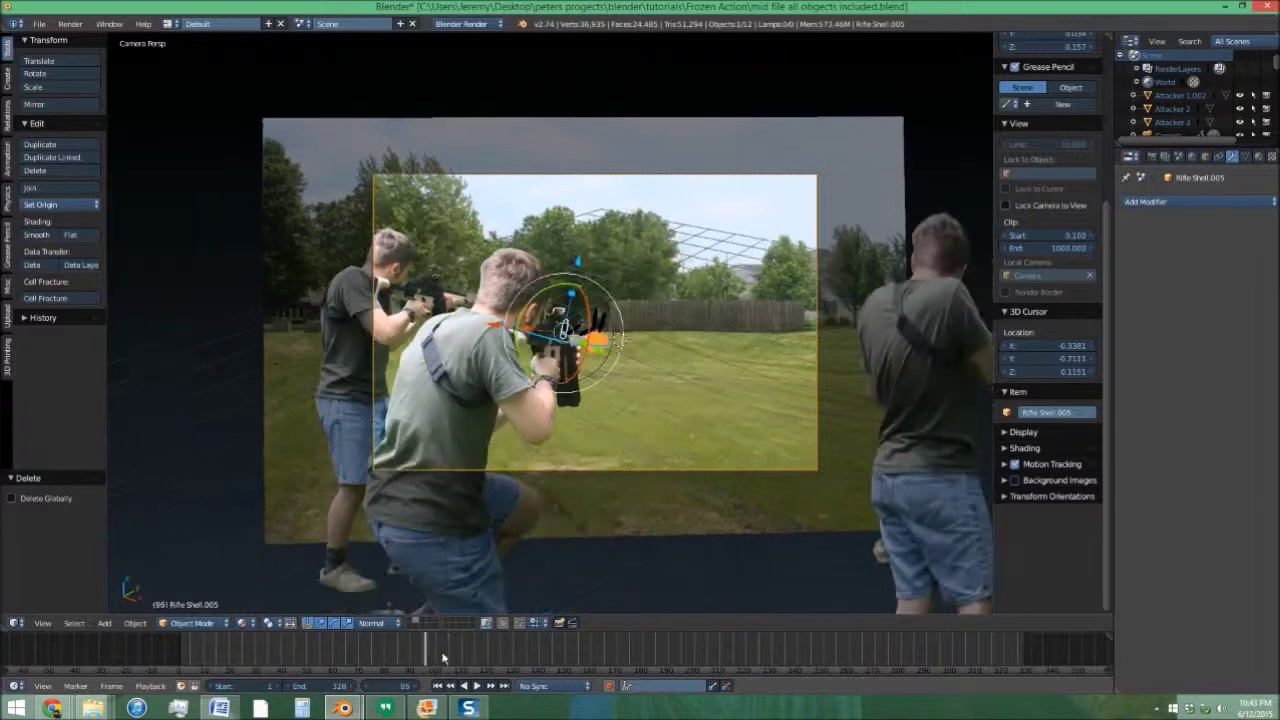
left_click(420, 622, "shift")
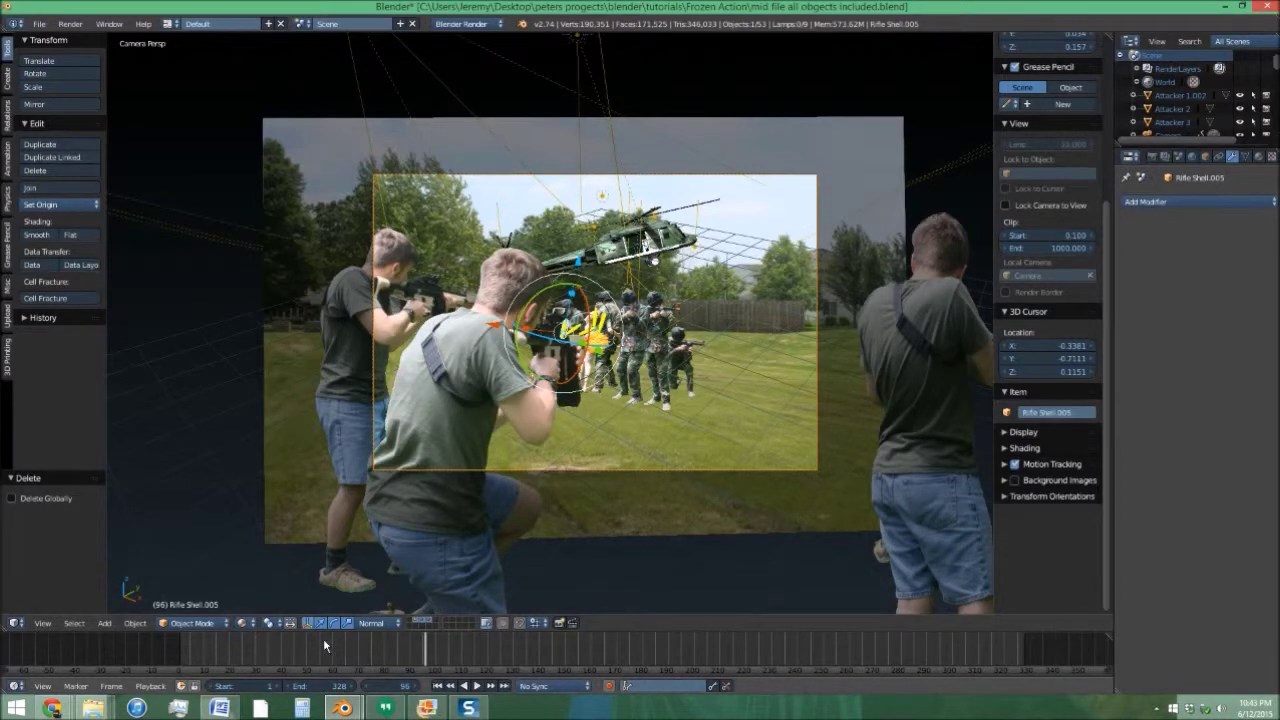
left_click_drag(323, 640, 510, 648)
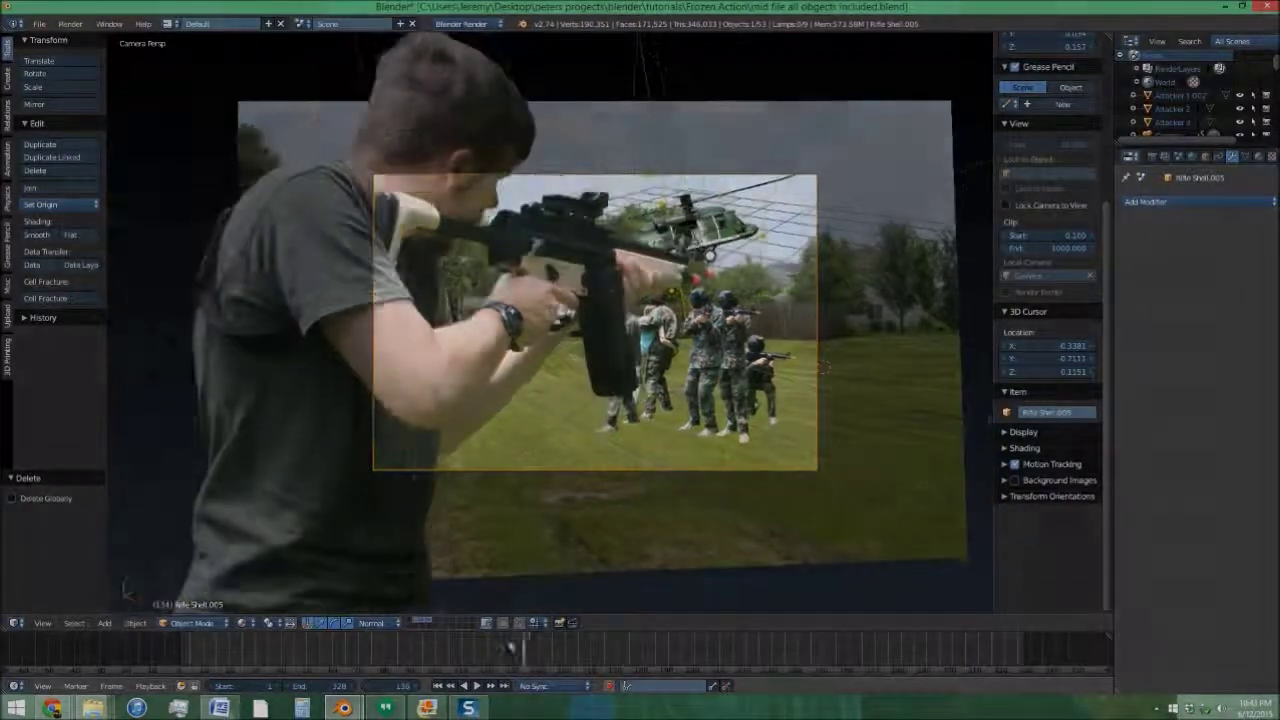